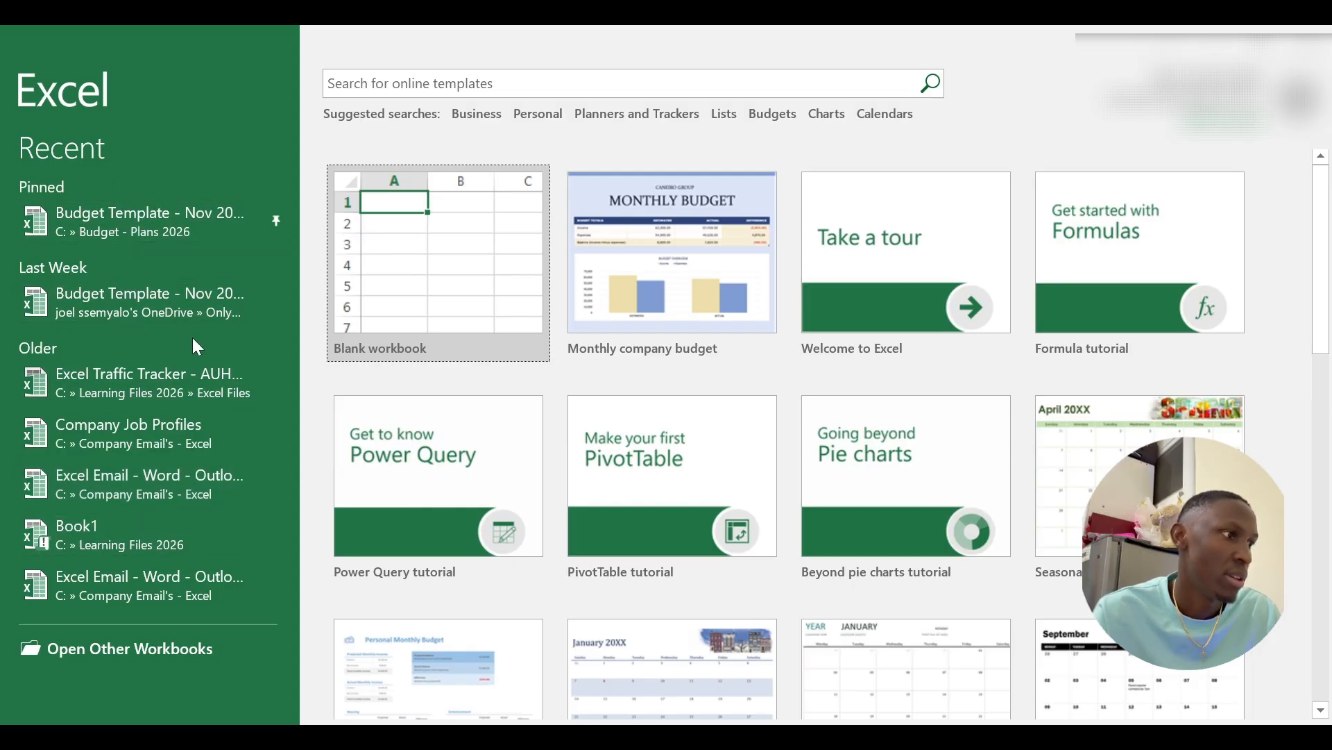
# Step: Browse the gallery of workbook templates on the start screen from beginning to end
pyautogui.scroll(-2, 202, 347)
pyautogui.scroll(2, 212, 320)
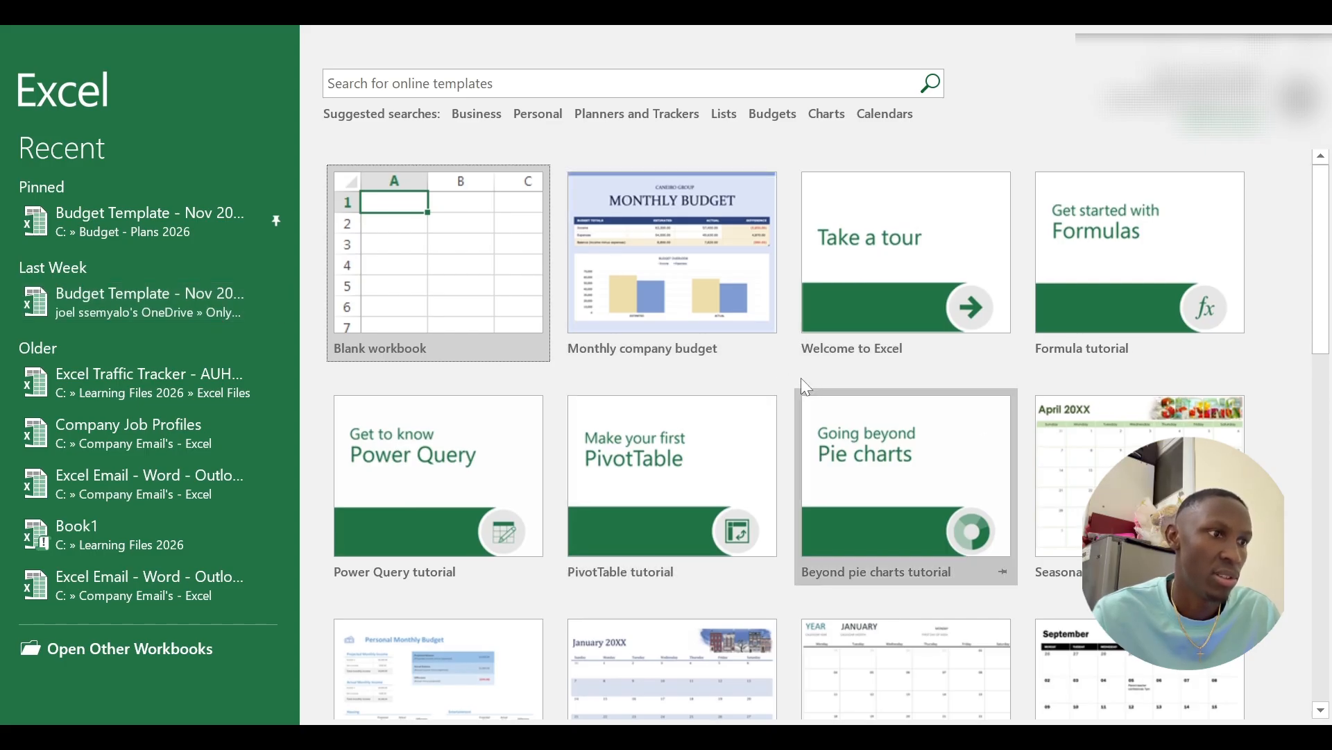
pyautogui.scroll(-5, 805, 376)
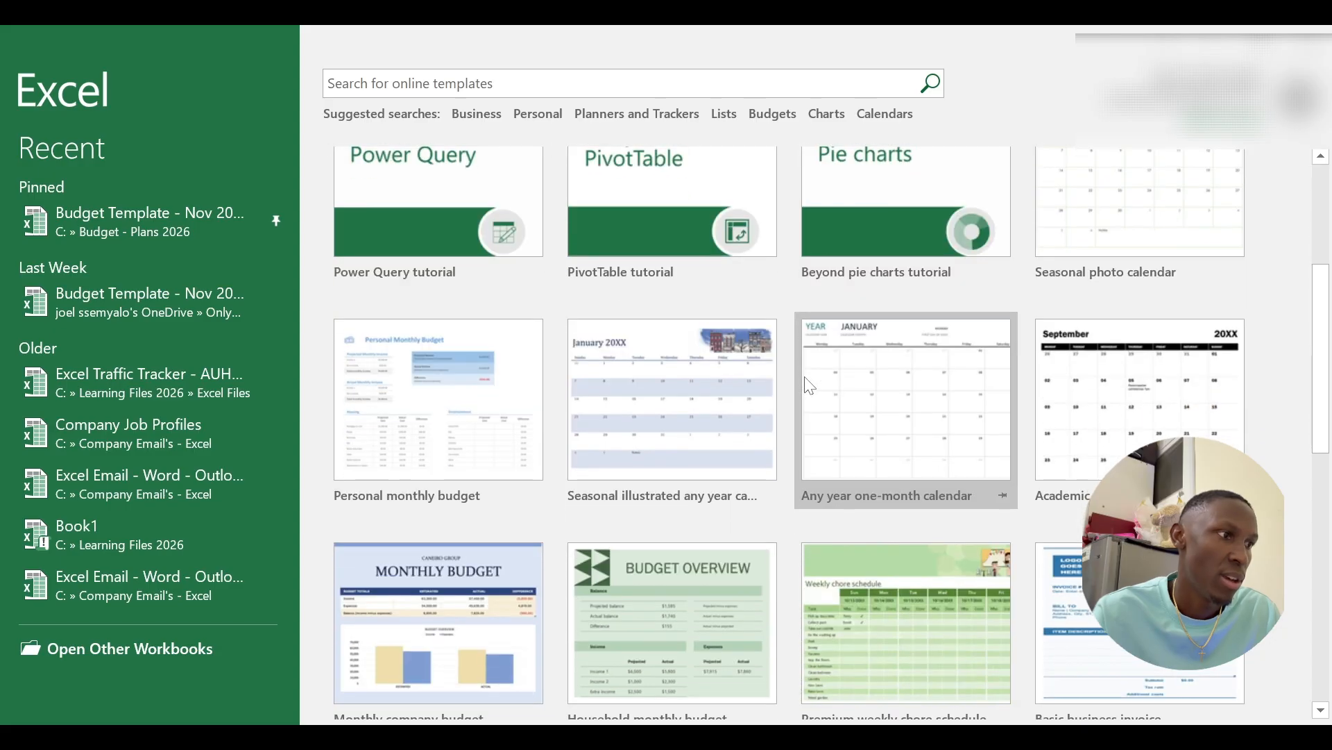
pyautogui.scroll(-2, 805, 382)
pyautogui.scroll(4, 805, 382)
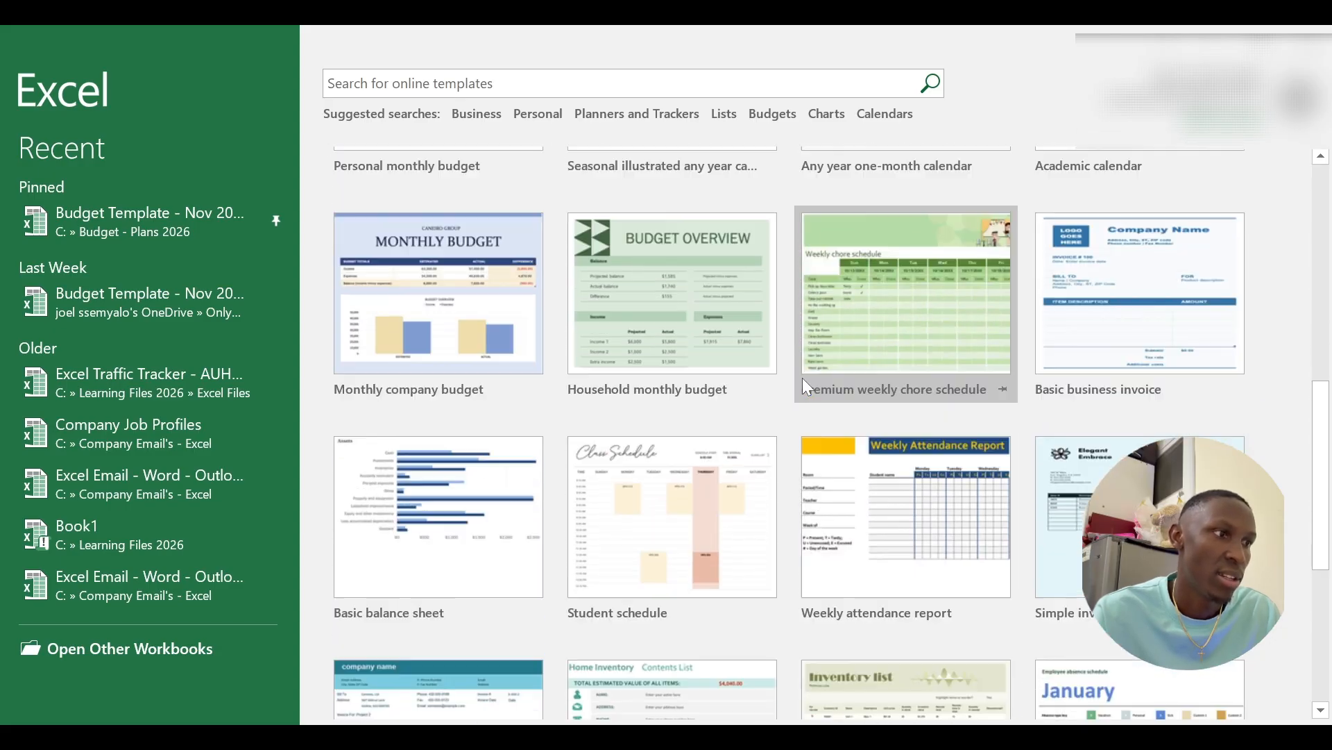
pyautogui.scroll(5, 802, 377)
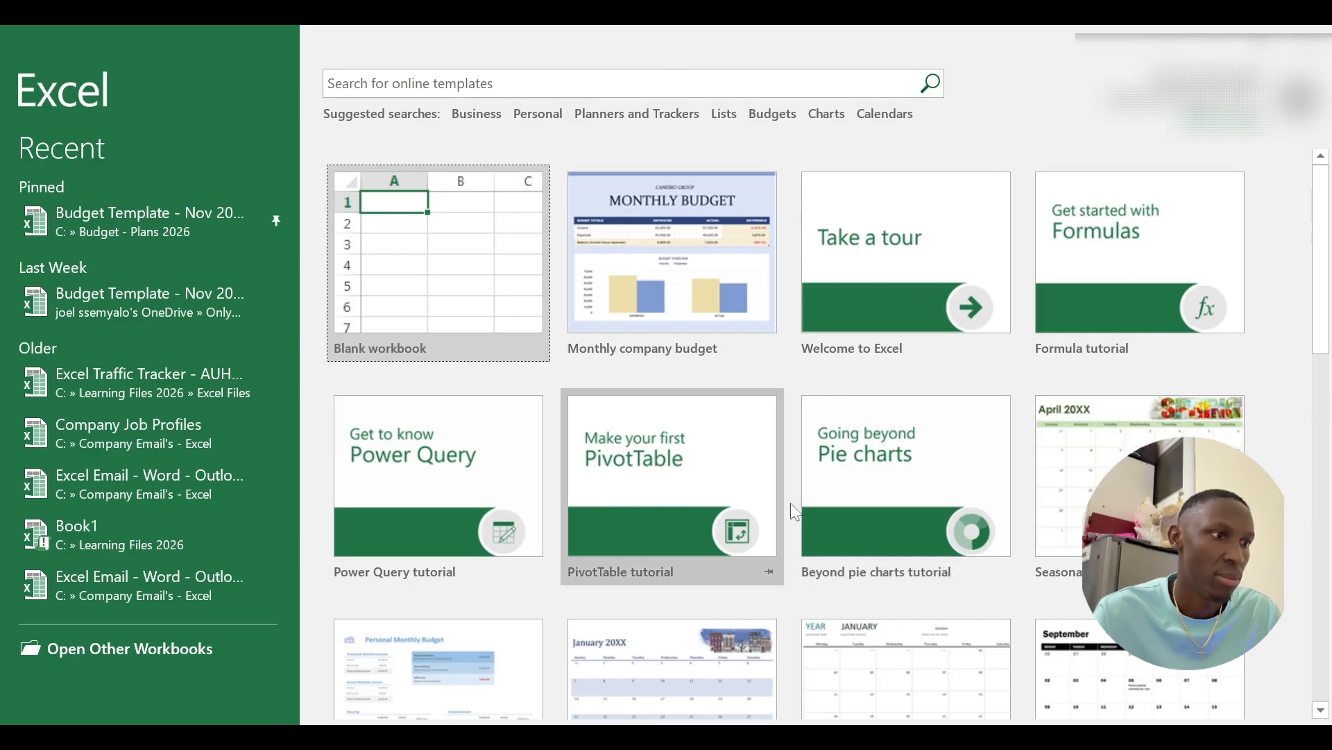
pyautogui.scroll(-8, 840, 510)
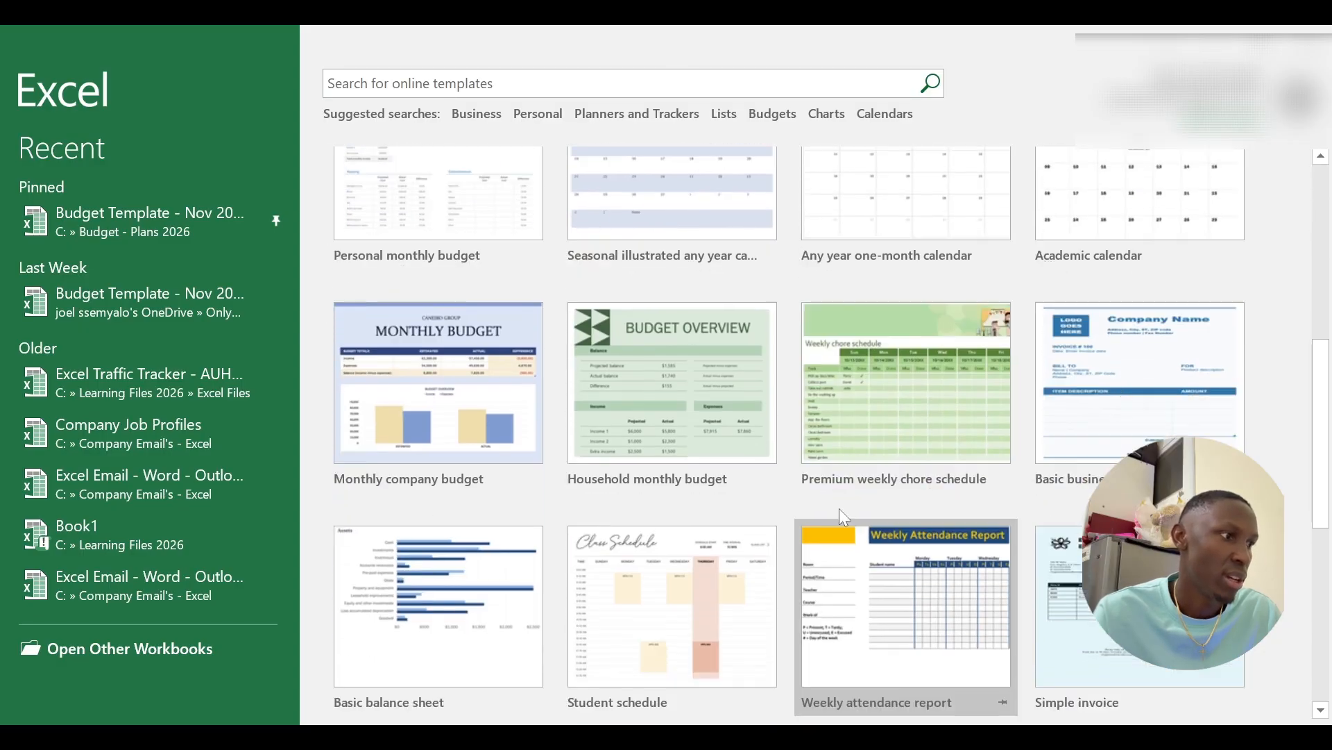
pyautogui.scroll(-7, 839, 508)
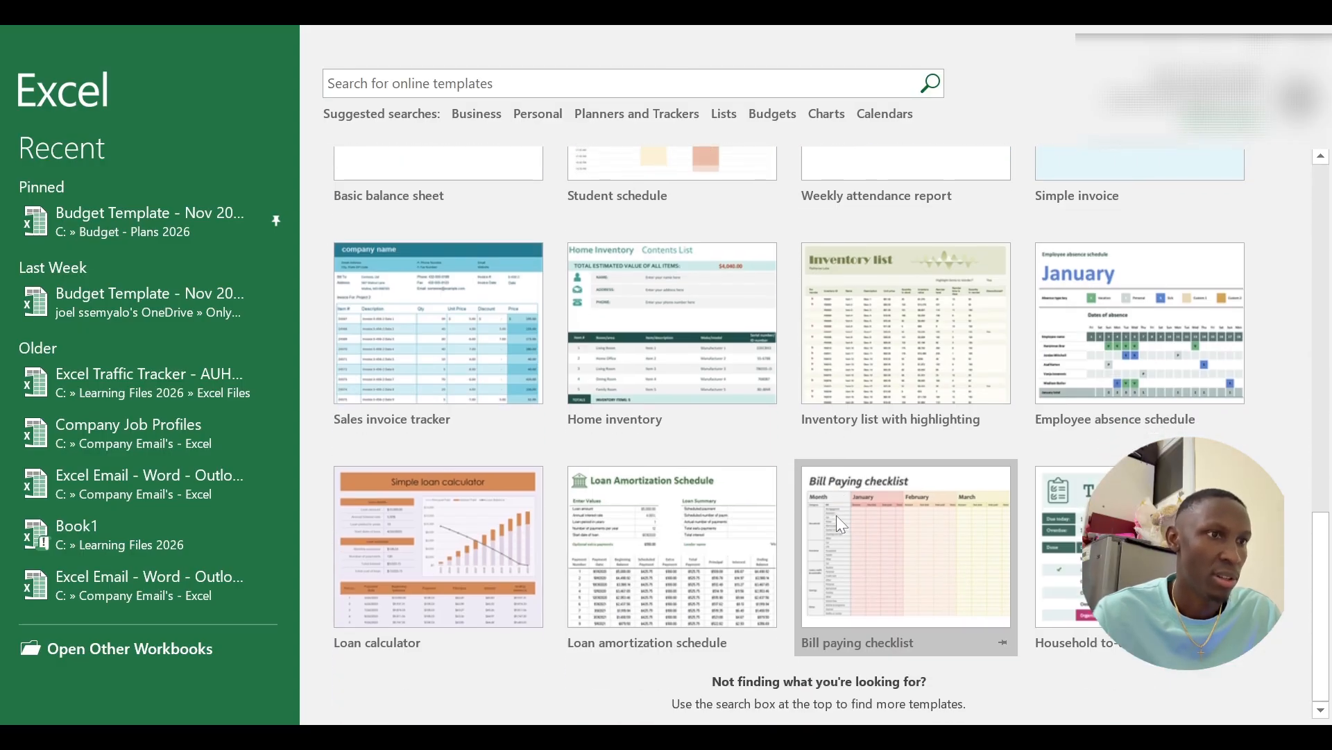
pyautogui.scroll(8, 837, 517)
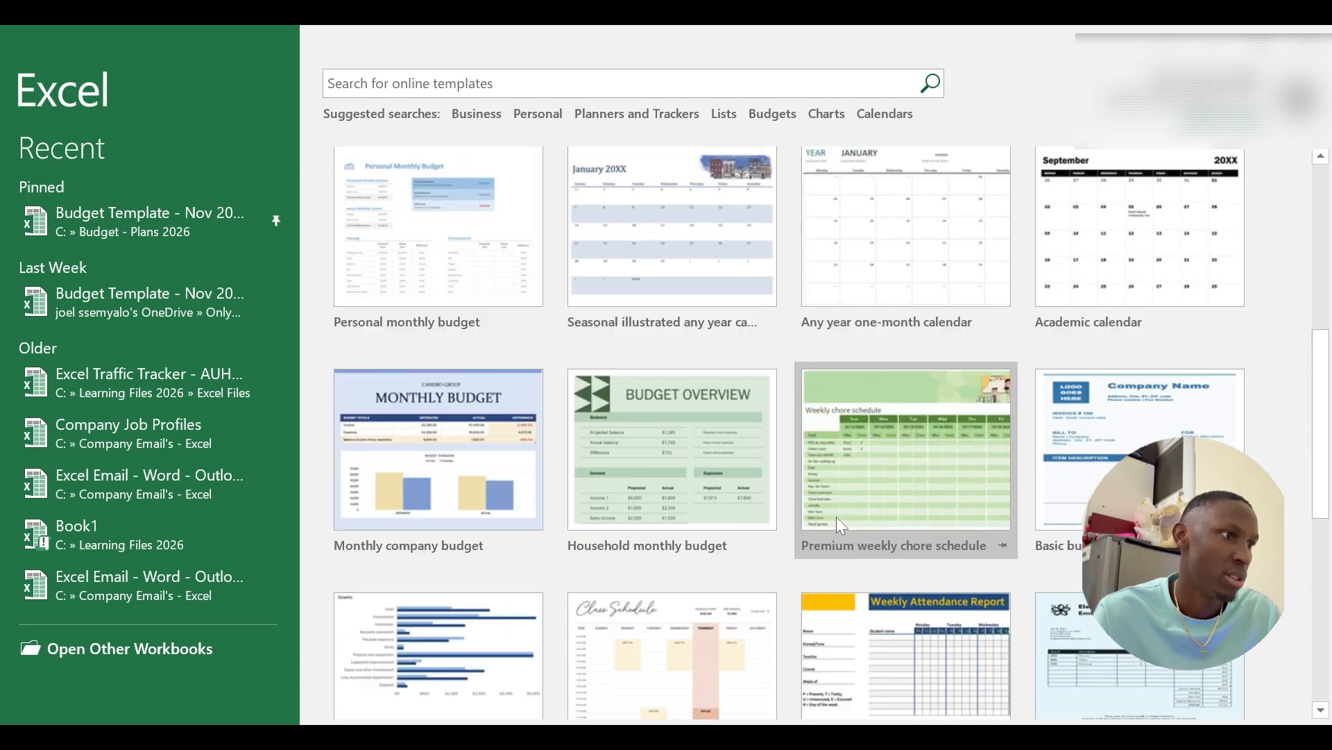
pyautogui.scroll(6, 840, 520)
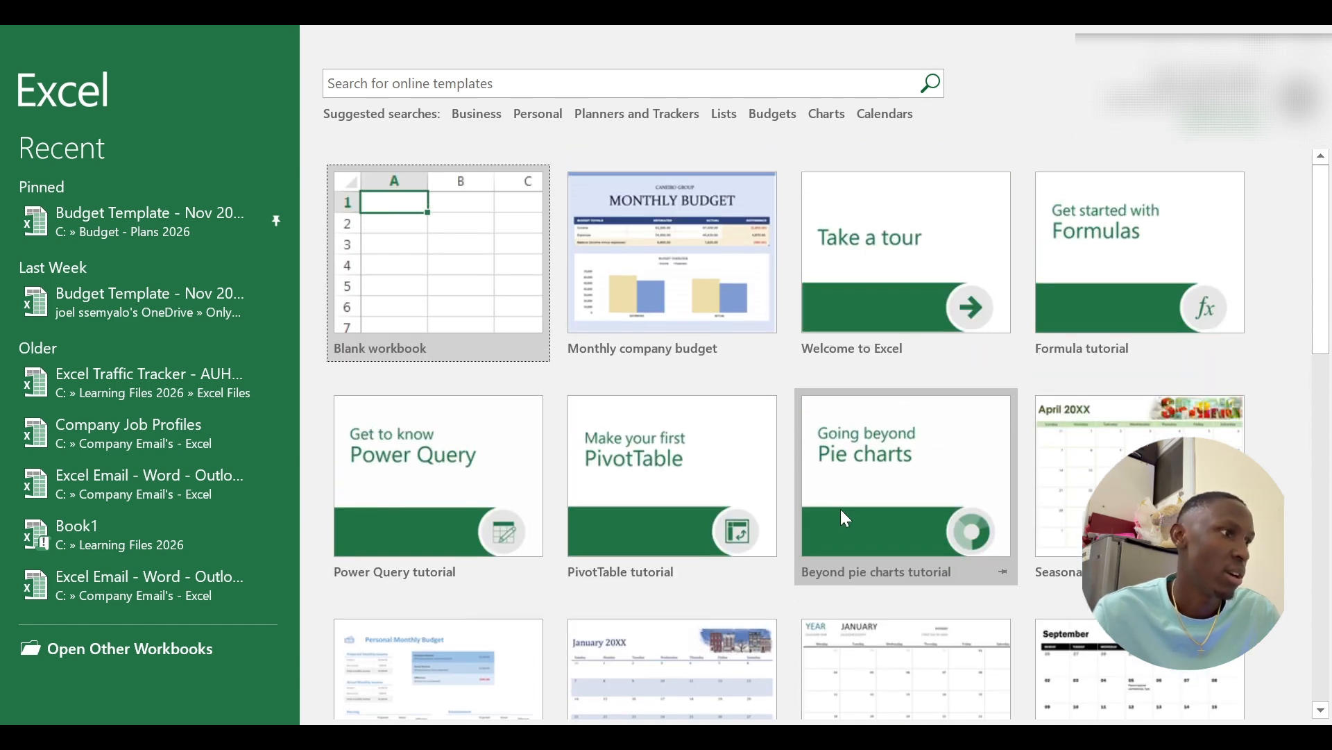
# Step: Create a blank workbook and add three more worksheets to it
pyautogui.click(471, 252)
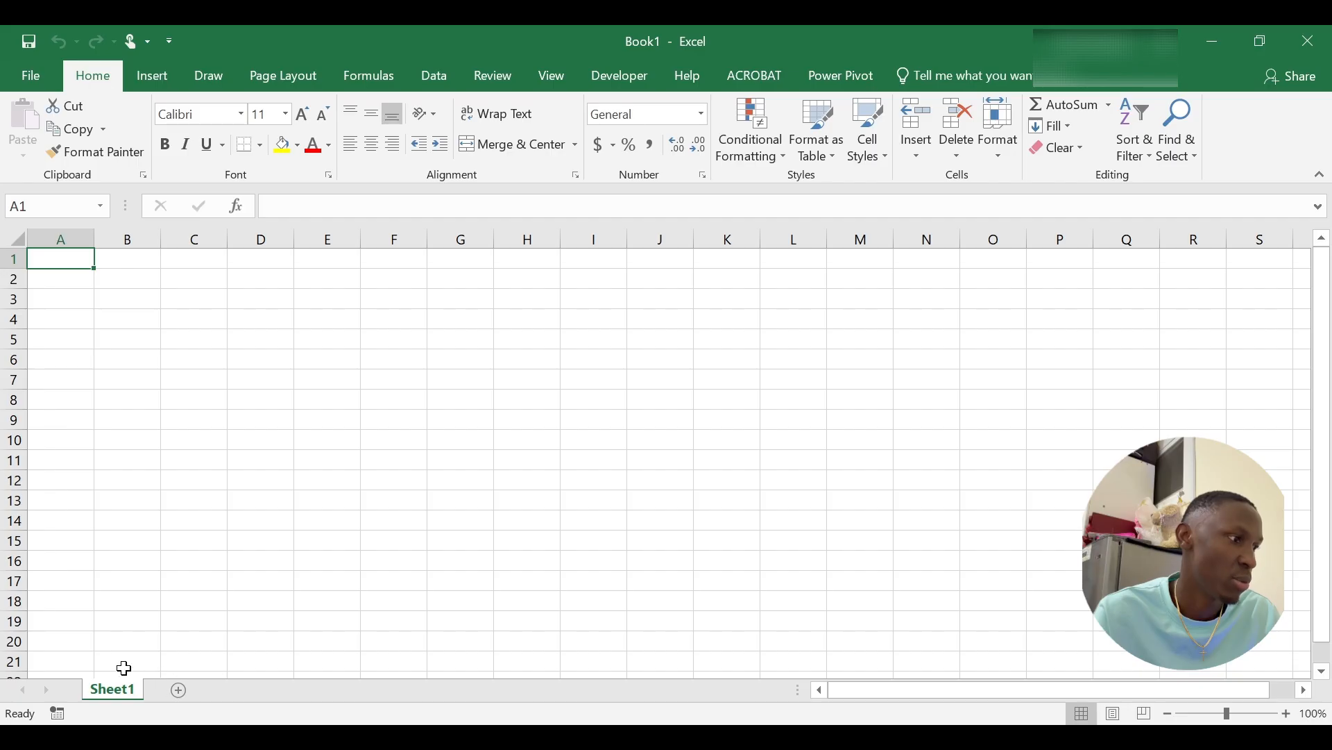
pyautogui.click(178, 691)
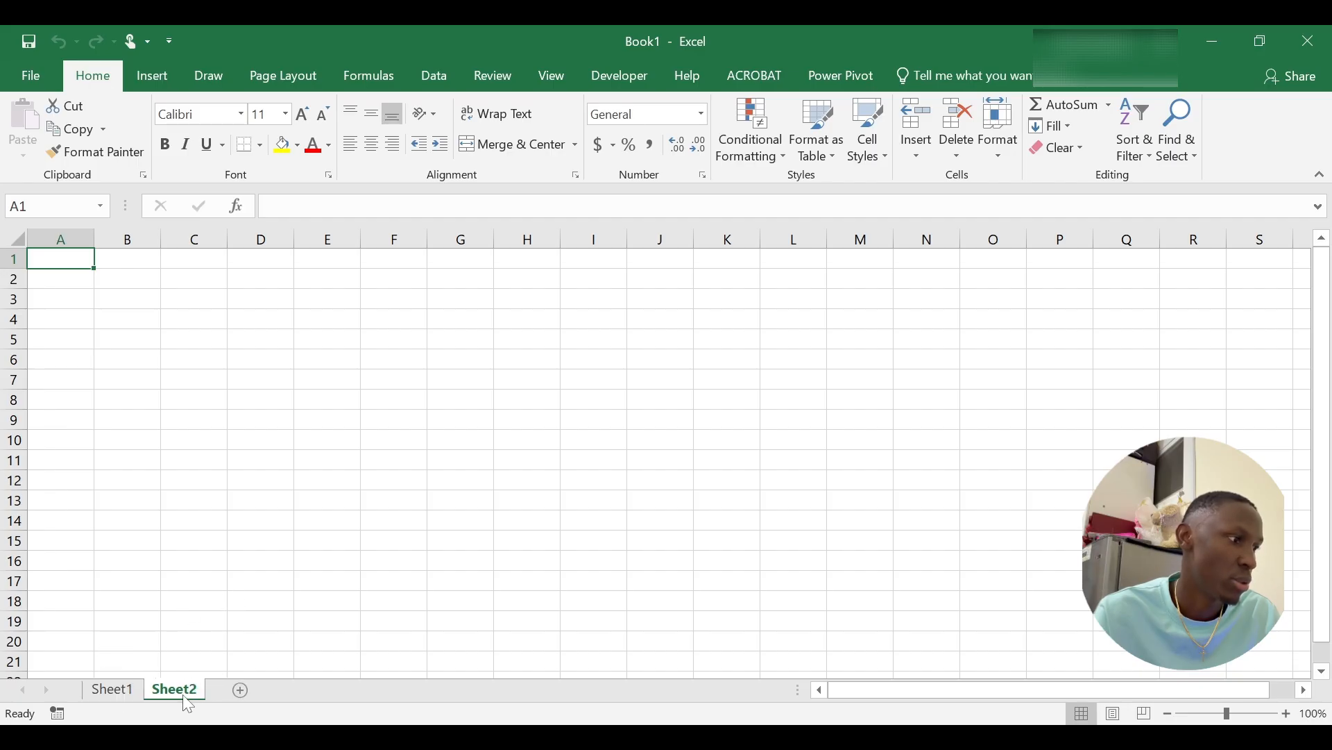
pyautogui.click(236, 691)
pyautogui.click(306, 690)
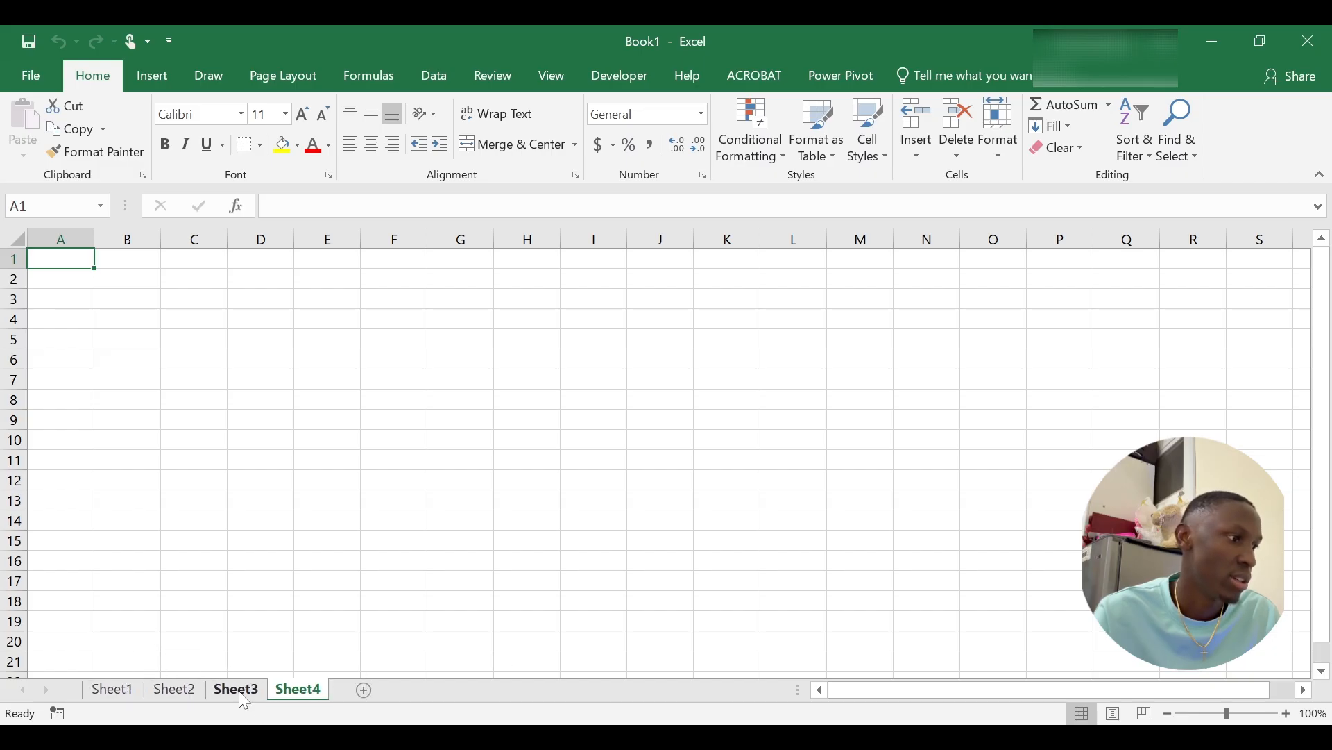
# Step: View Sheet2 and Sheet4, and return to Sheet1
pyautogui.click(182, 693)
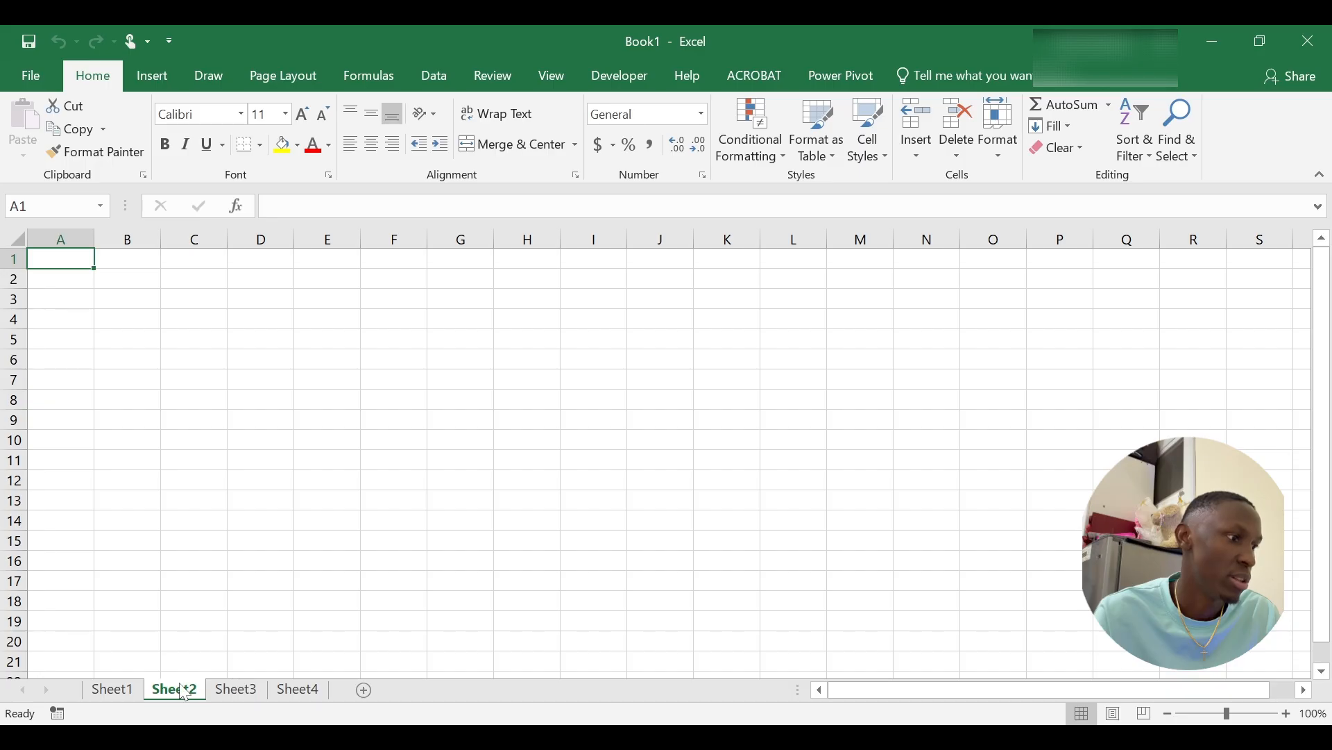
pyautogui.click(304, 692)
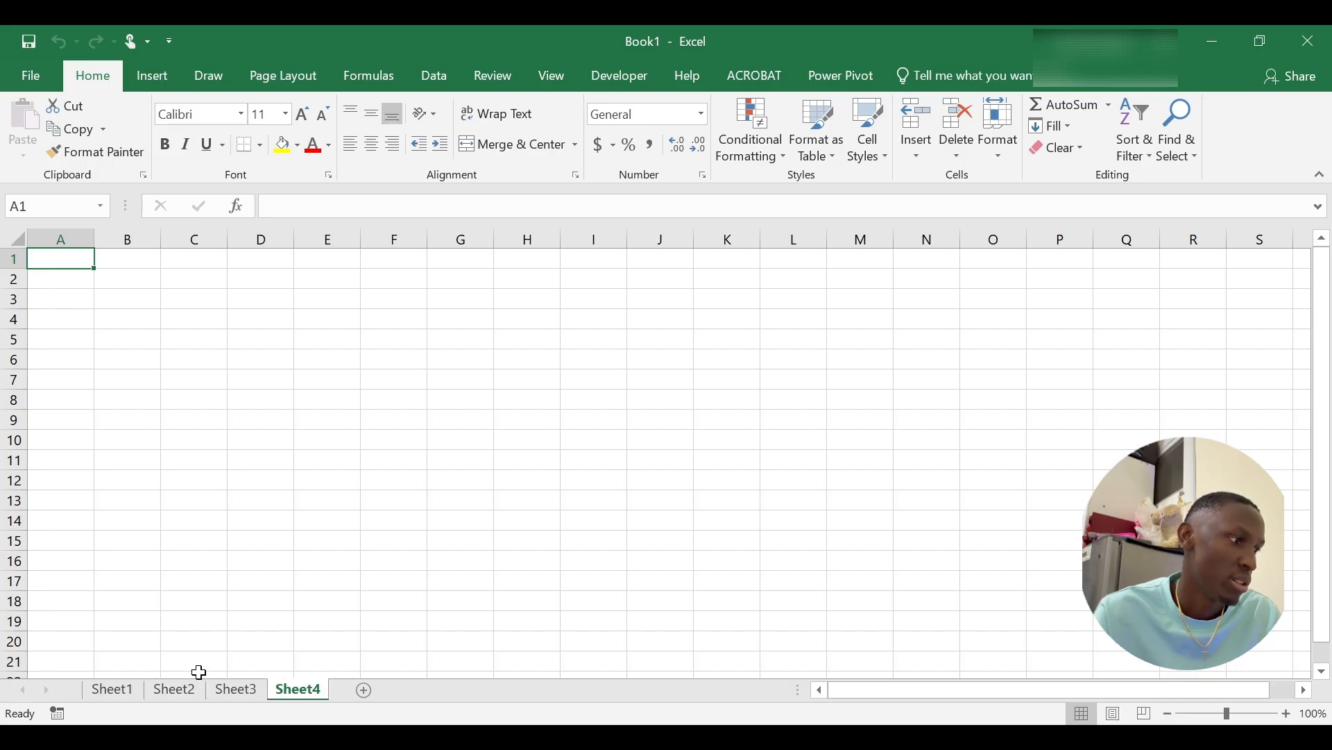
pyautogui.click(138, 692)
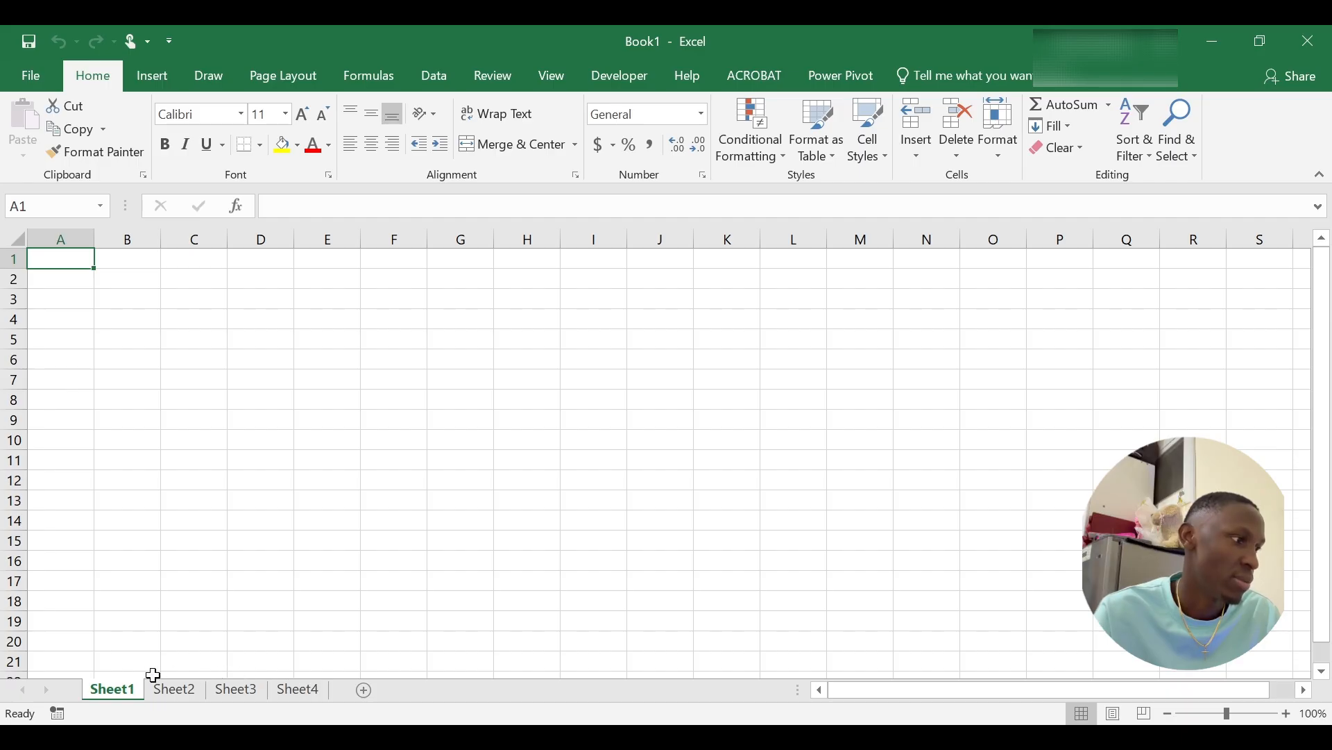
# Step: Rename Sheet1 as "Excel for Beginners"
pyautogui.doubleClick(115, 693)
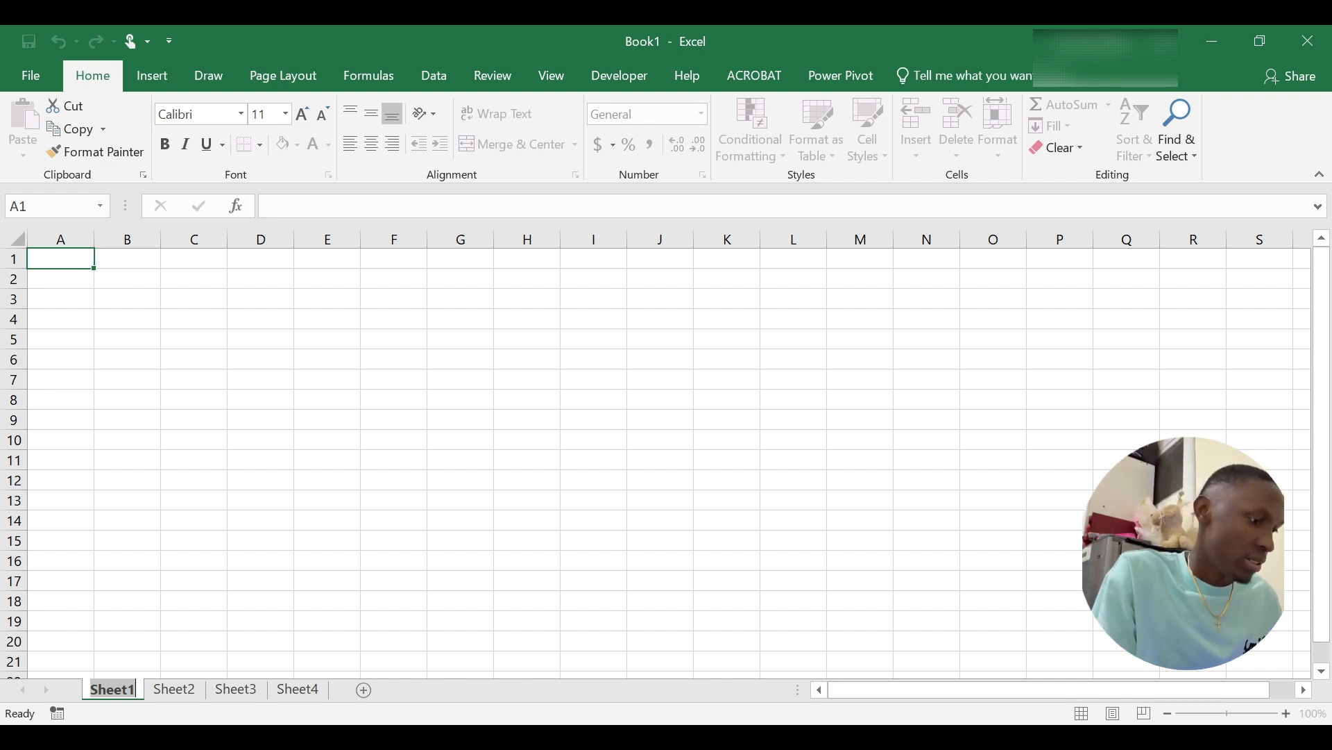
pyautogui.press('BackSpace')
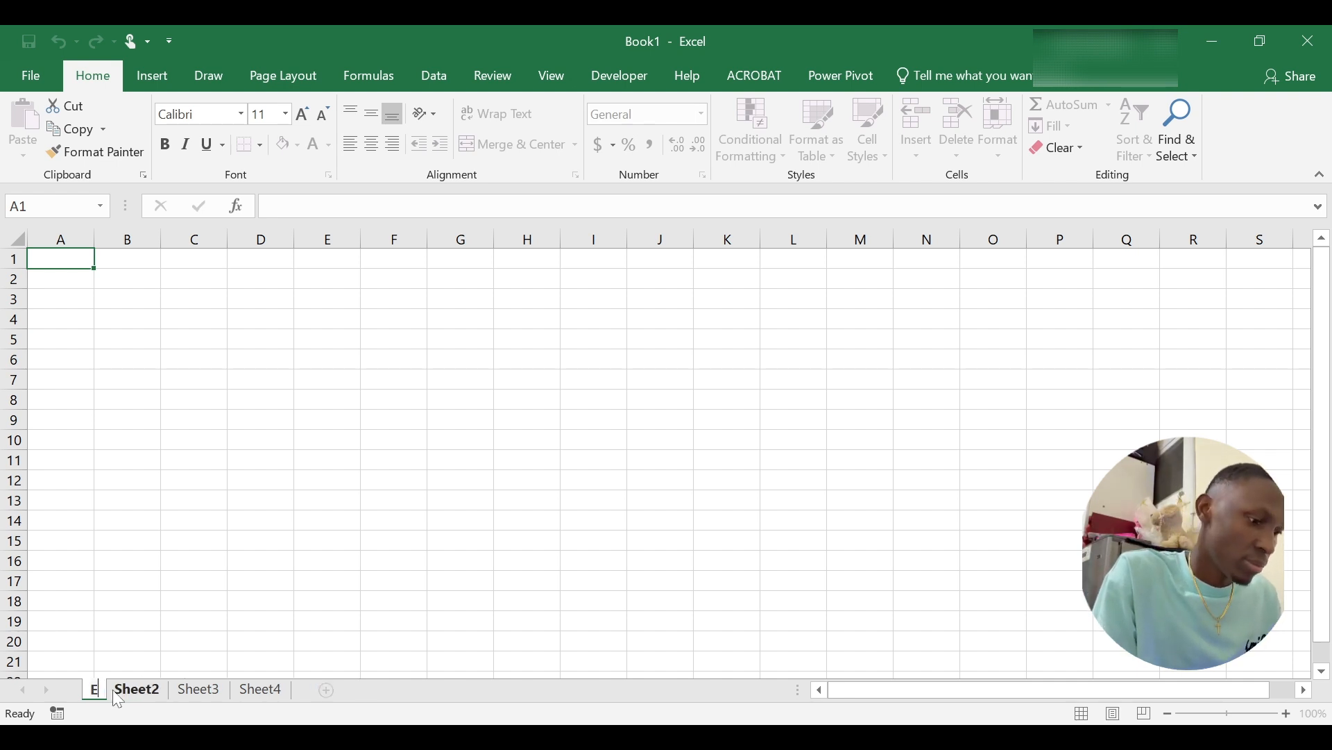
pyautogui.write('Excel')
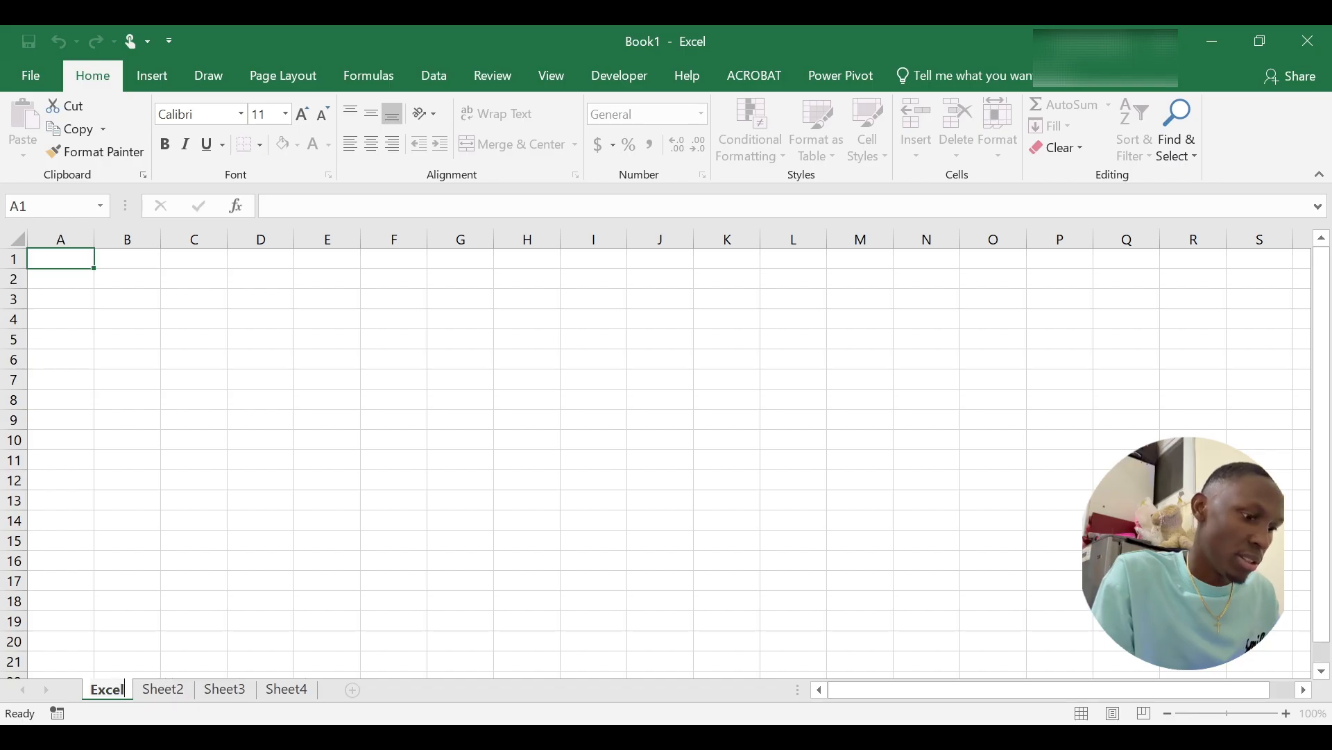
pyautogui.write(' f')
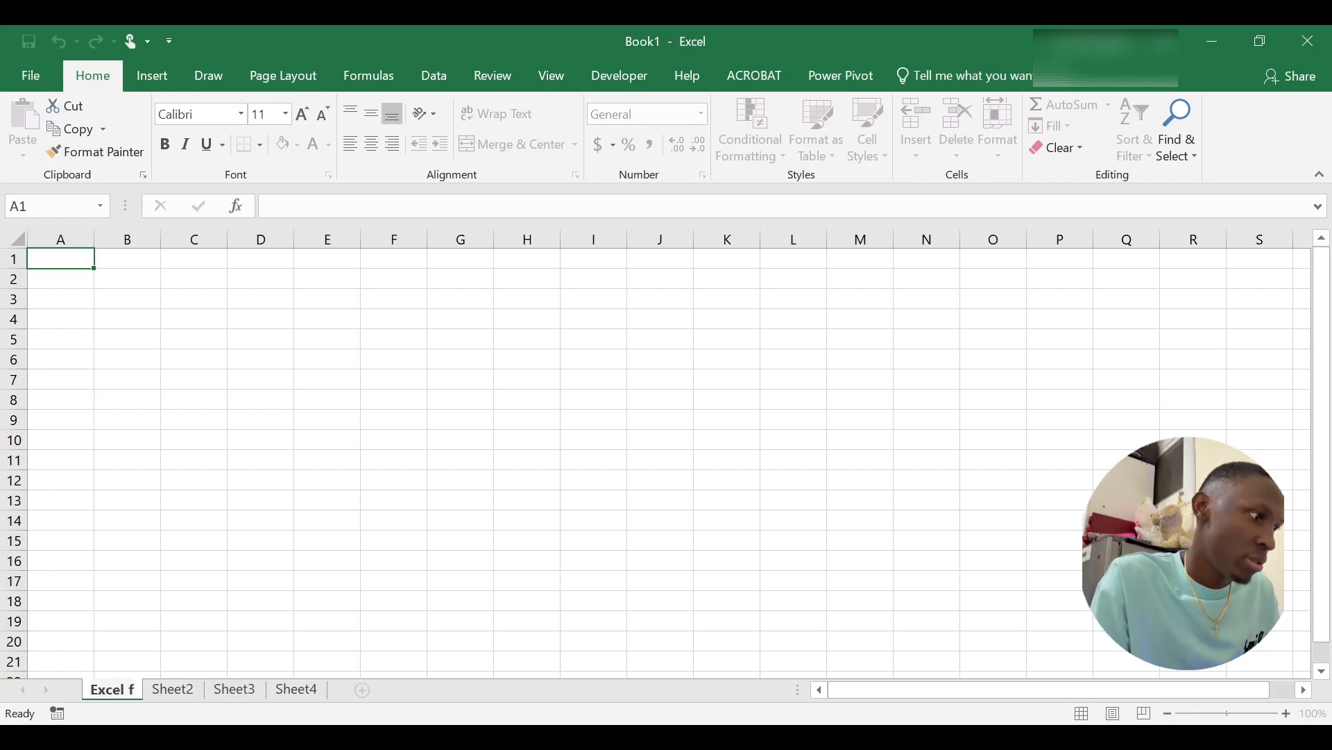
pyautogui.write('or')
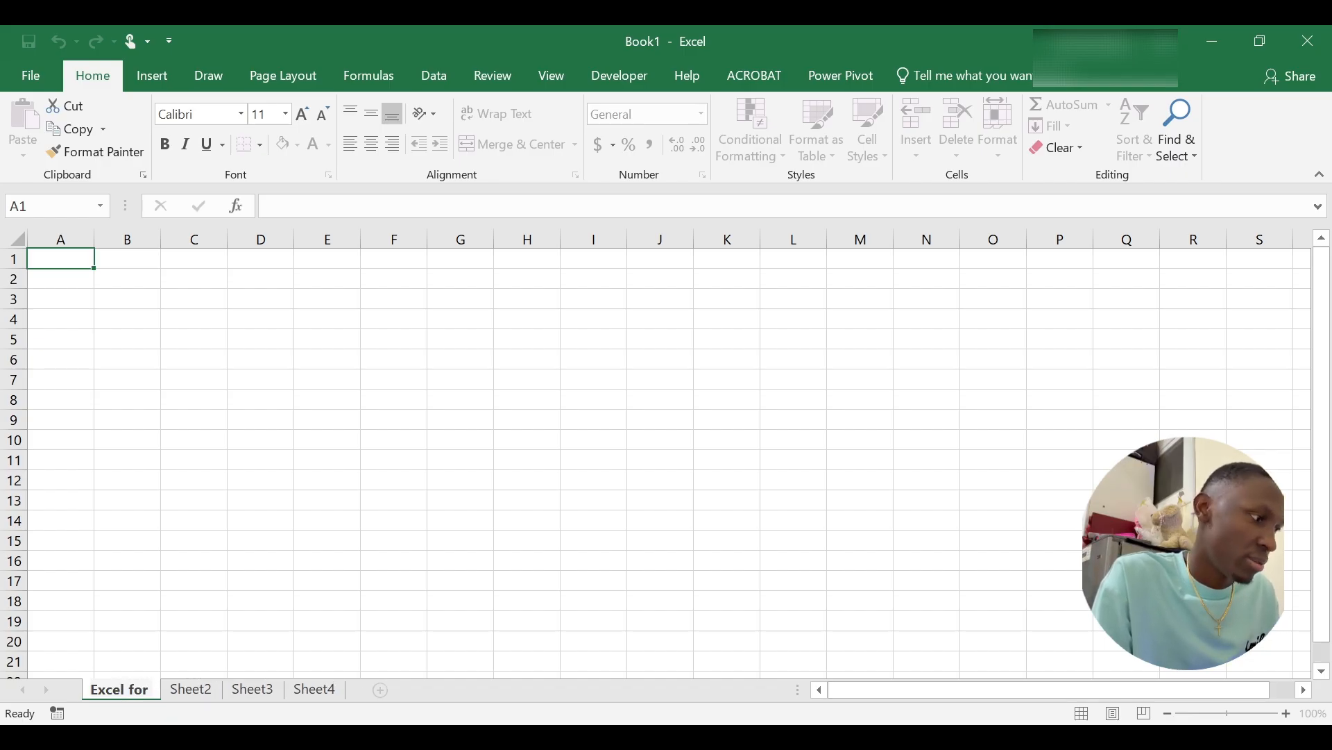
pyautogui.write(' B')
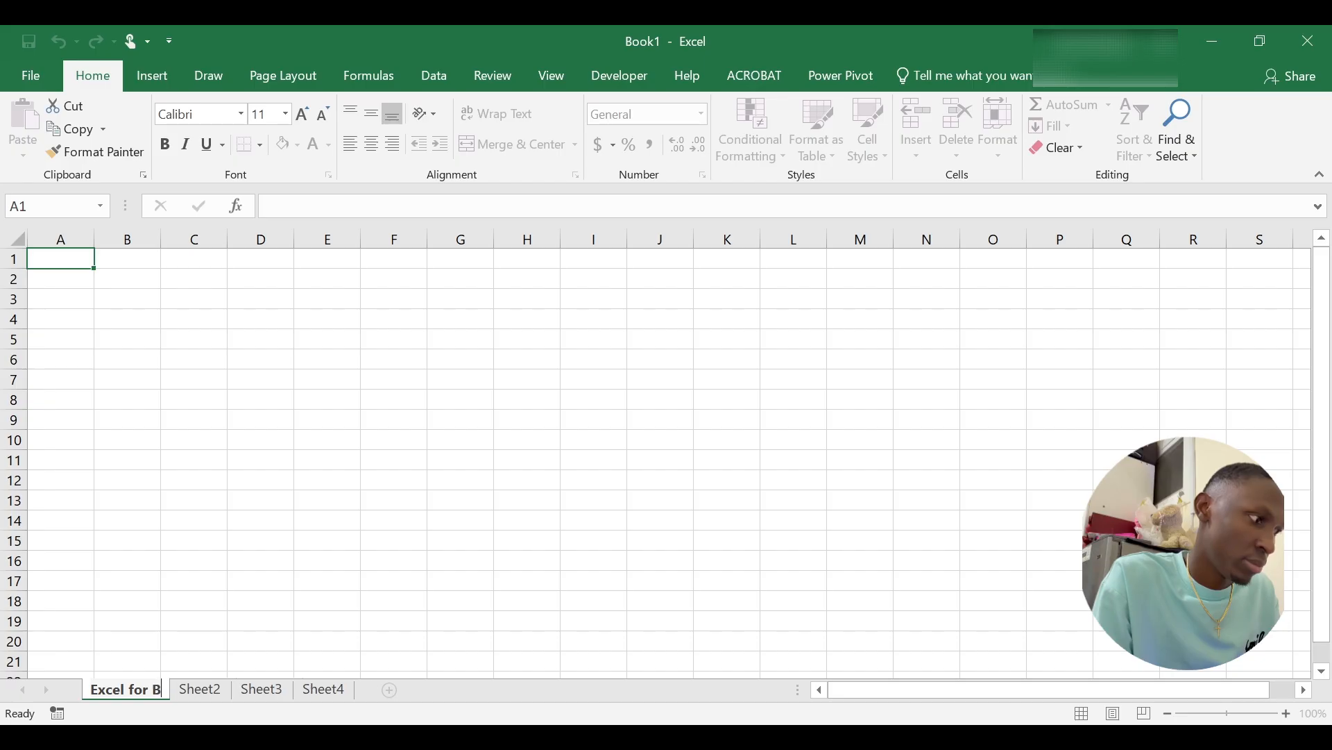
pyautogui.write('e')
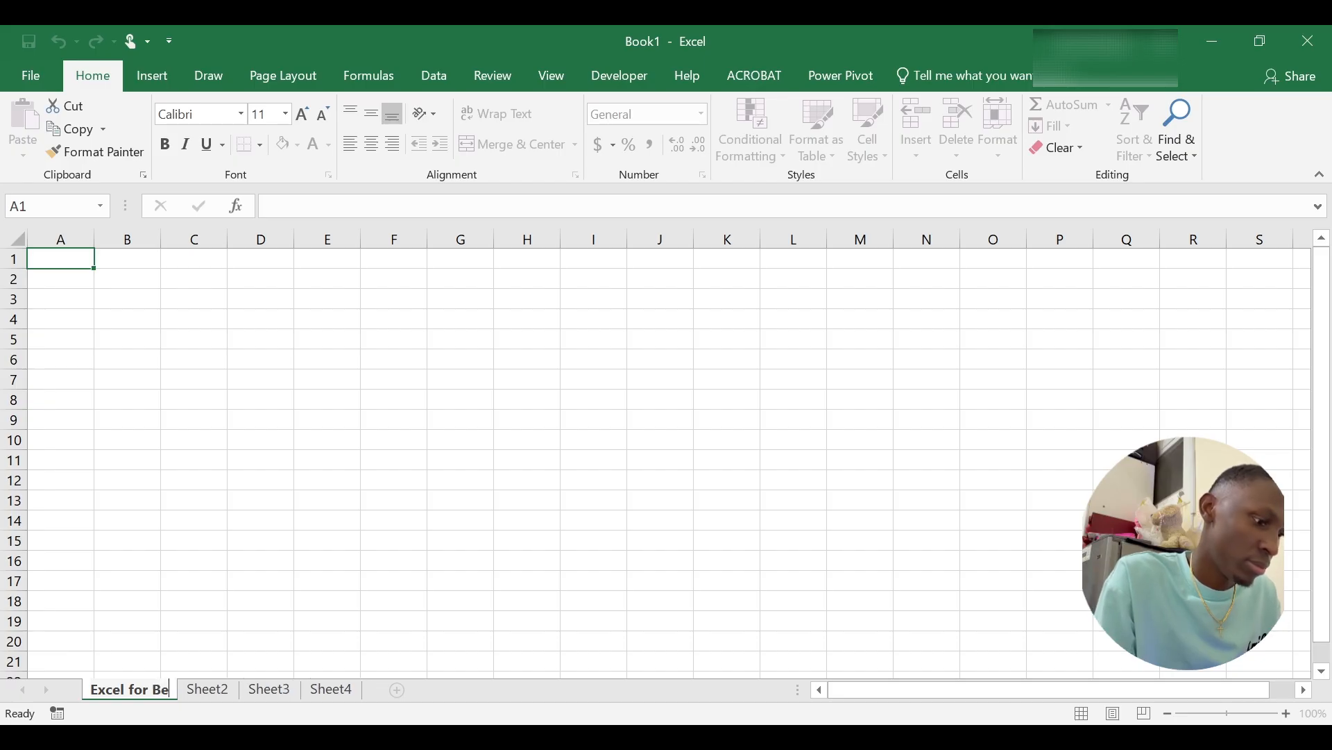
pyautogui.write('g')
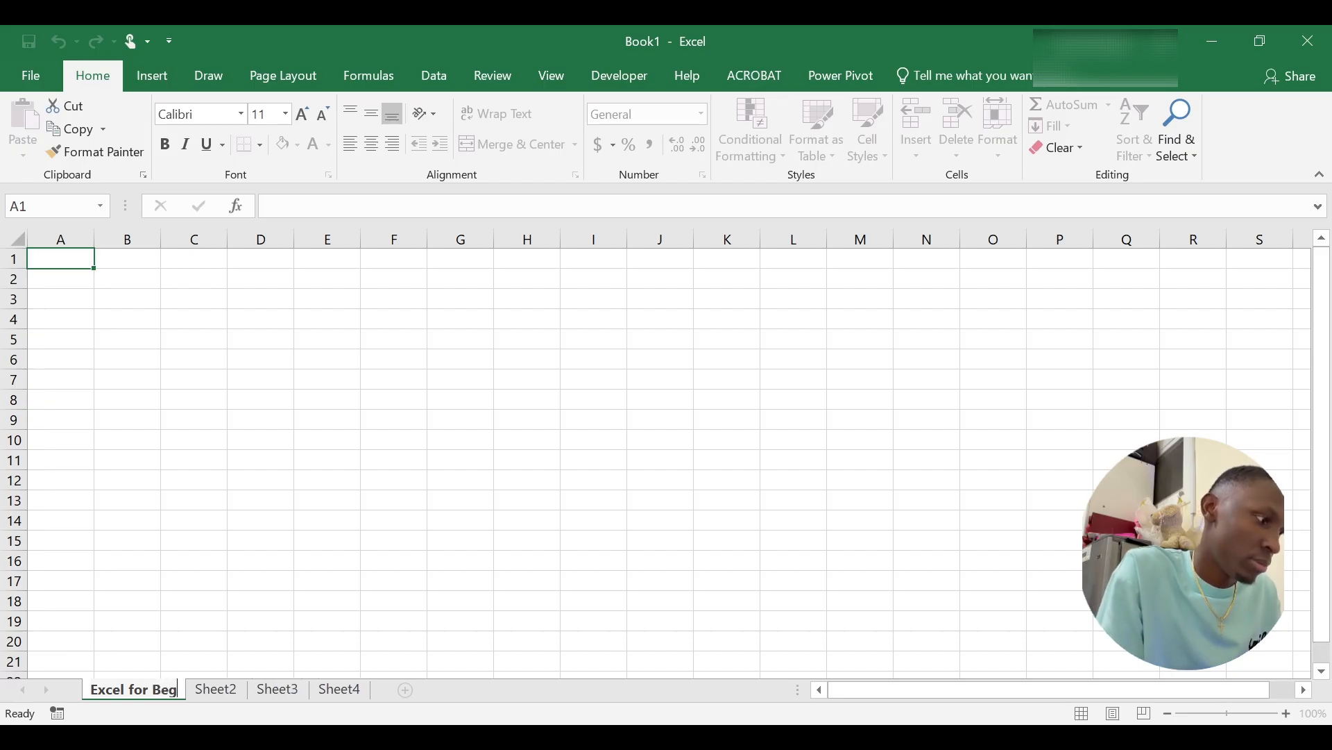
pyautogui.write('inners')
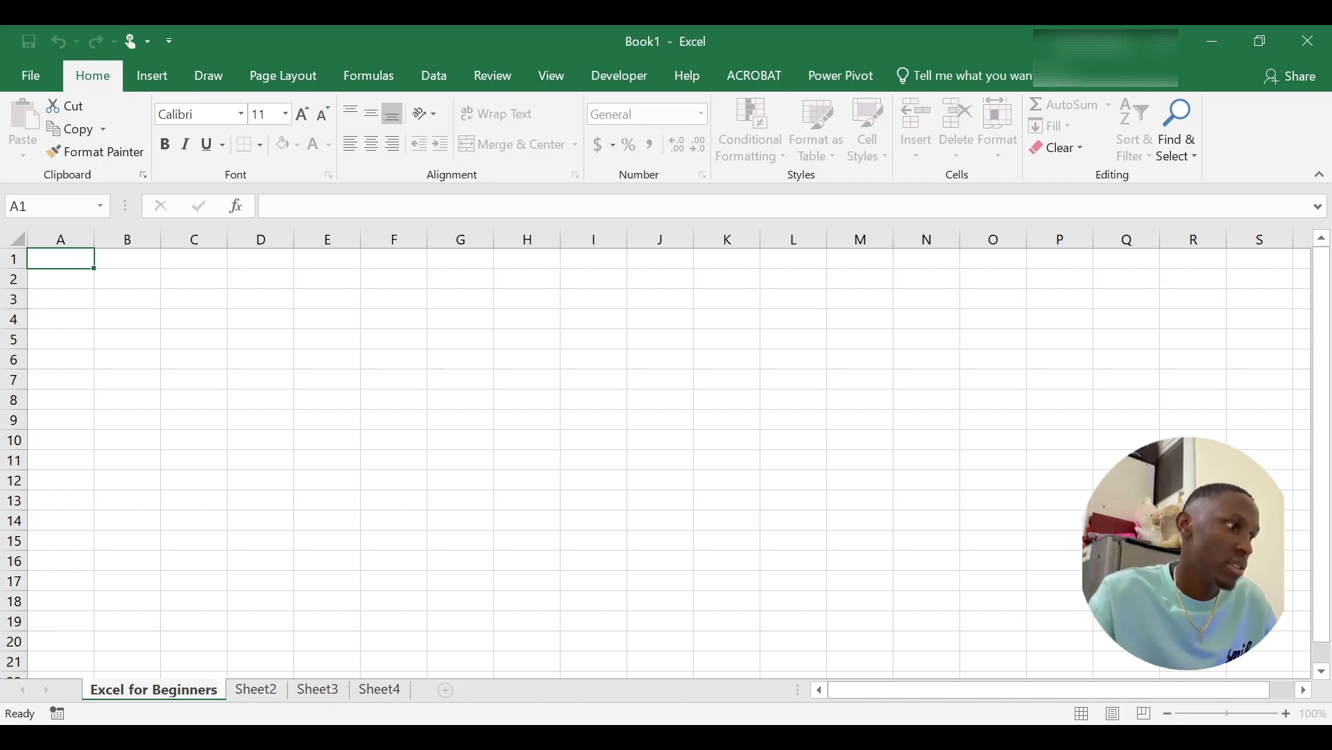
pyautogui.press('Return')
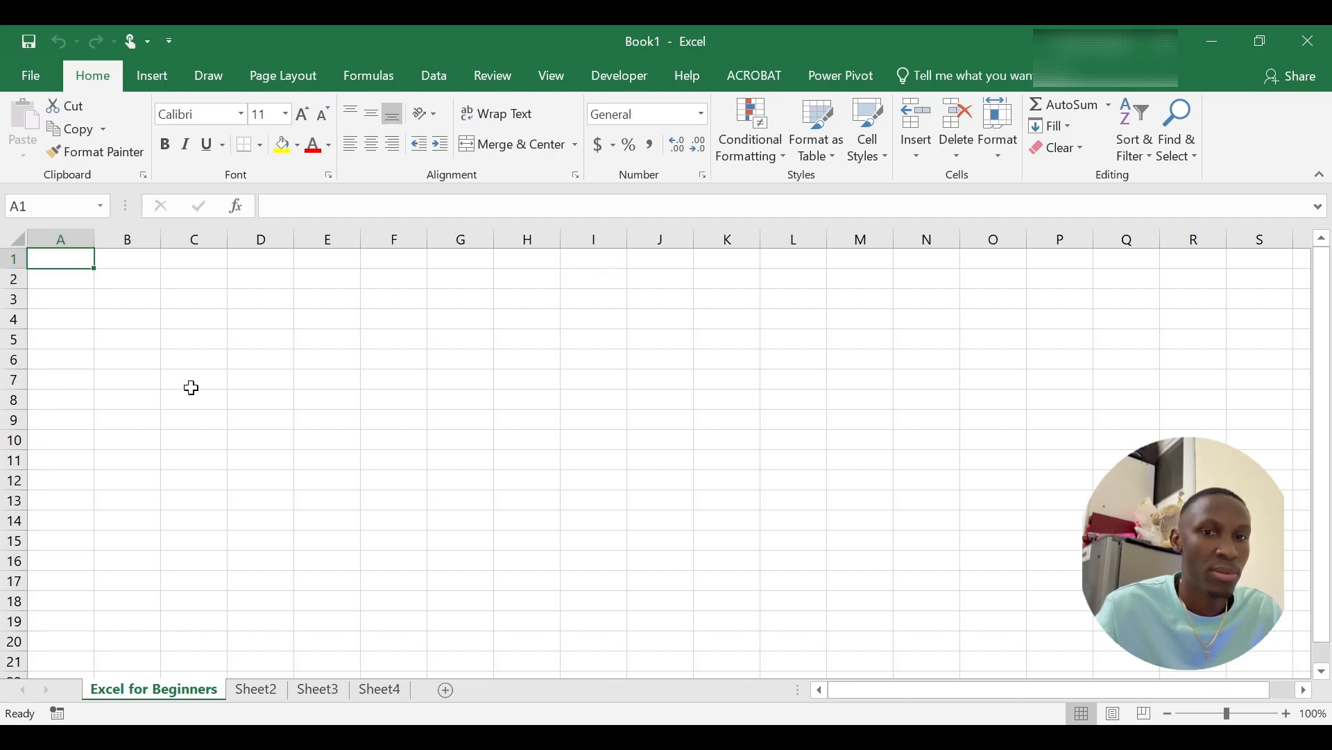
# Step: Select cell C6, followed by the entire columns A, B, C and D one at a time
pyautogui.click(215, 361)
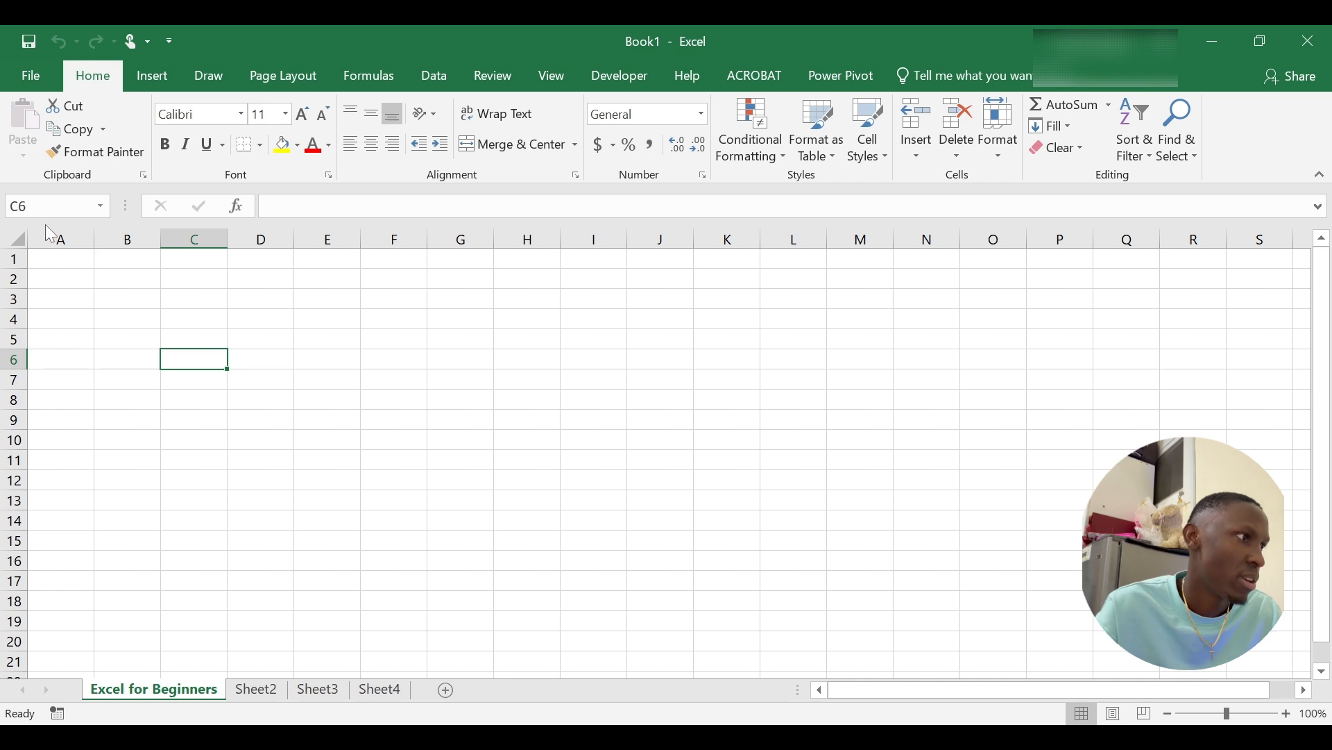
pyautogui.click(80, 238)
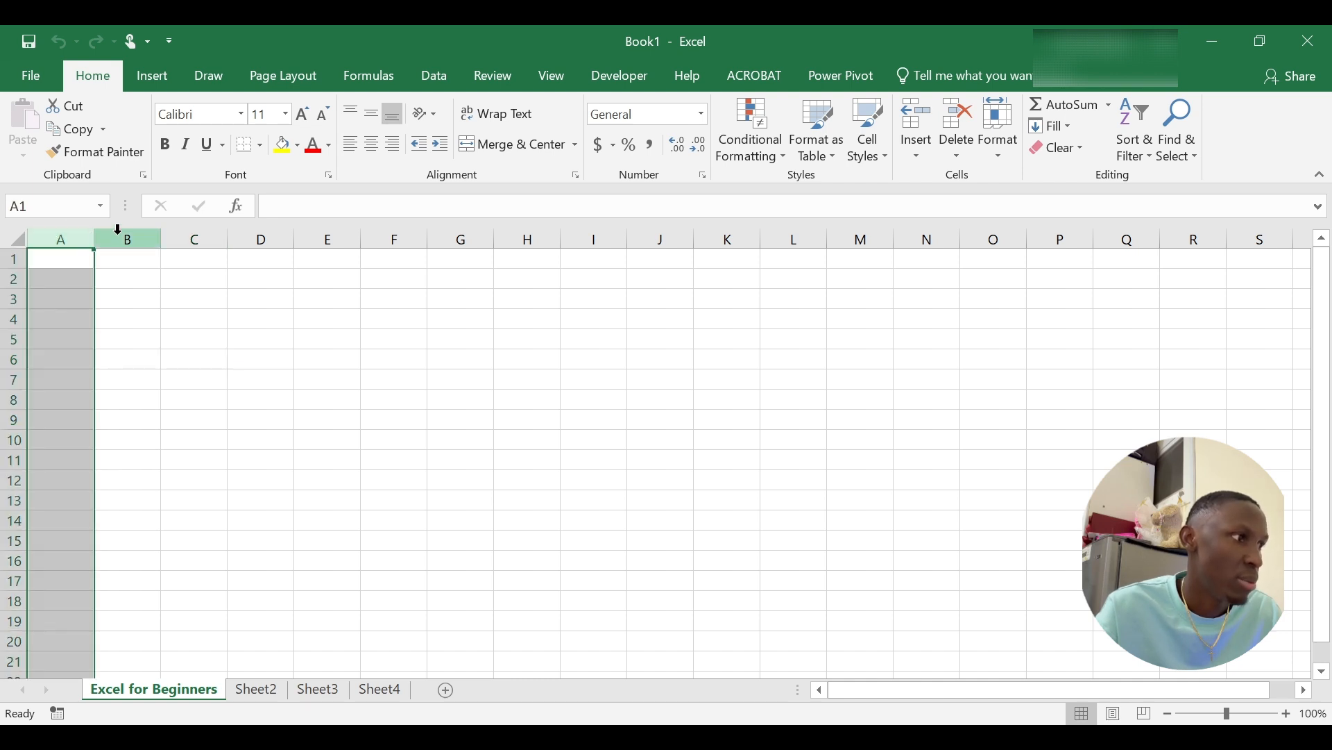
pyautogui.click(139, 236)
pyautogui.click(177, 237)
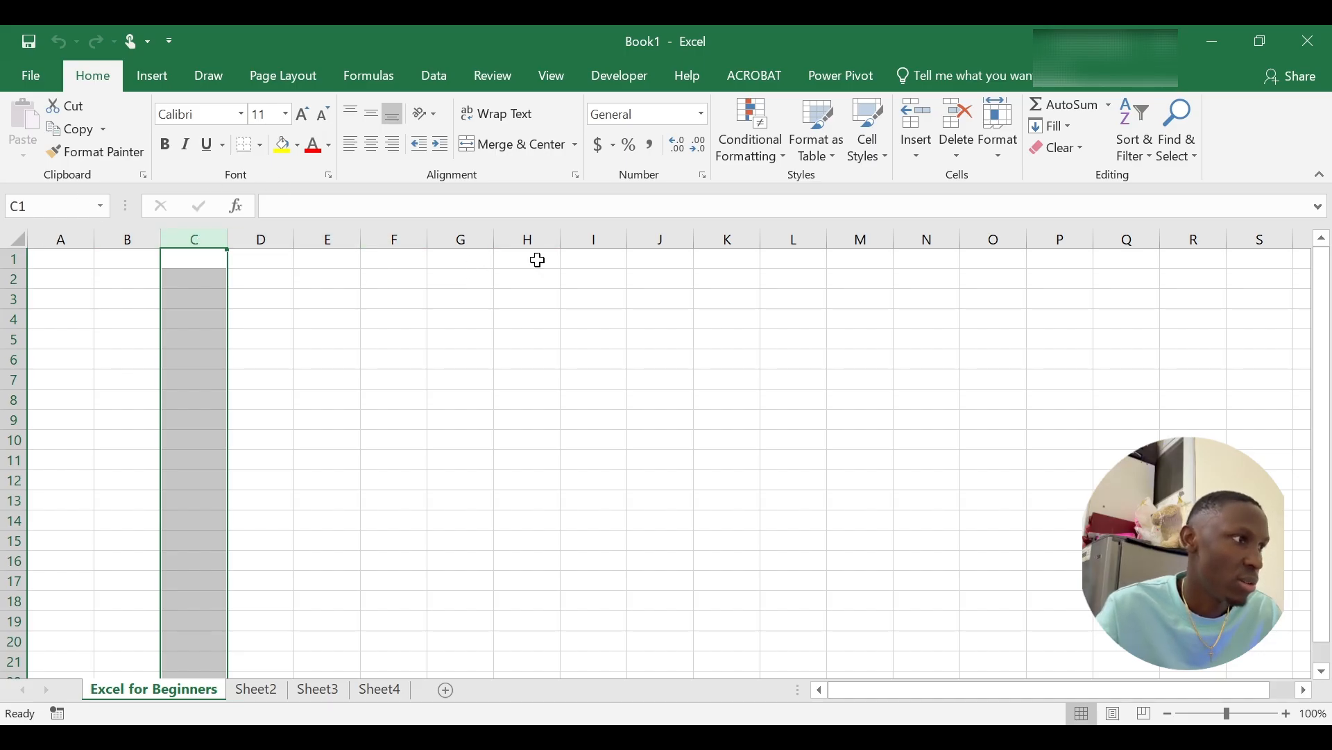
pyautogui.click(264, 236)
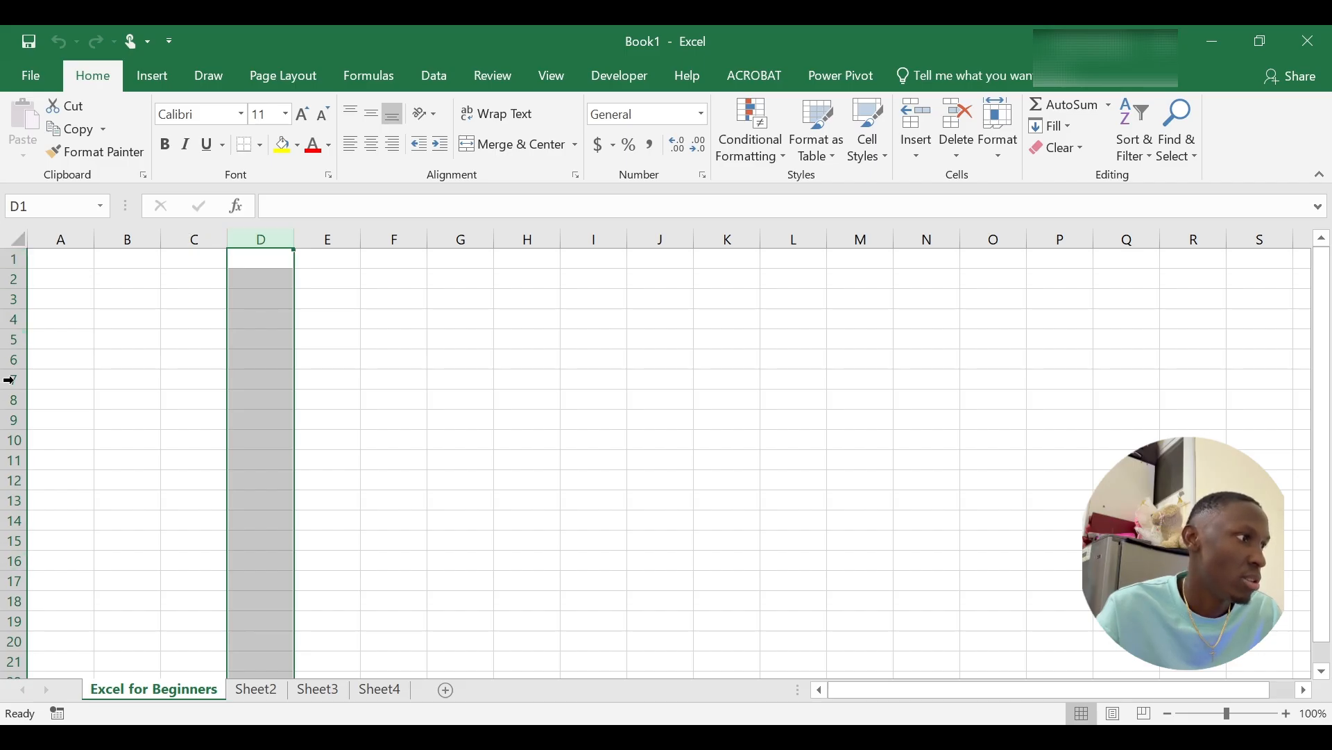
# Step: Select the entire row 1, followed by the single cells B2, D2 and again B2
pyautogui.click(10, 258)
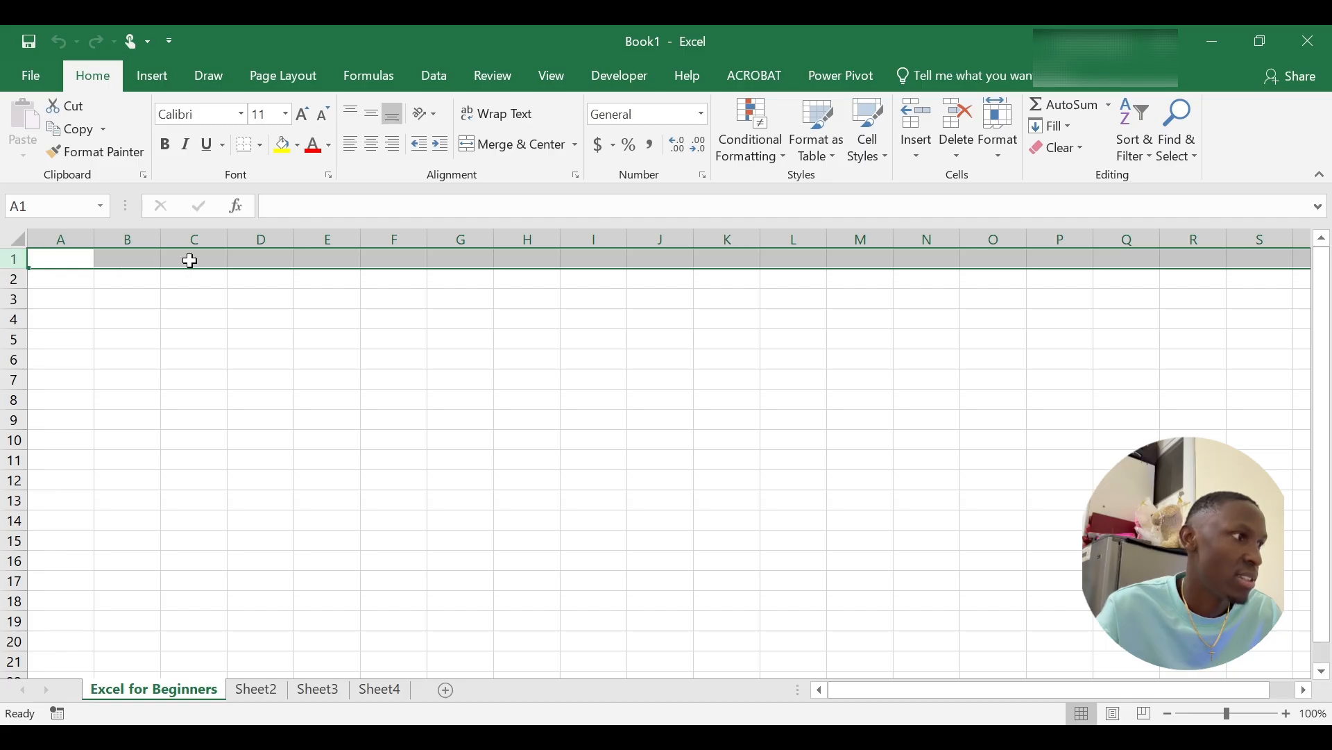
pyautogui.click(135, 283)
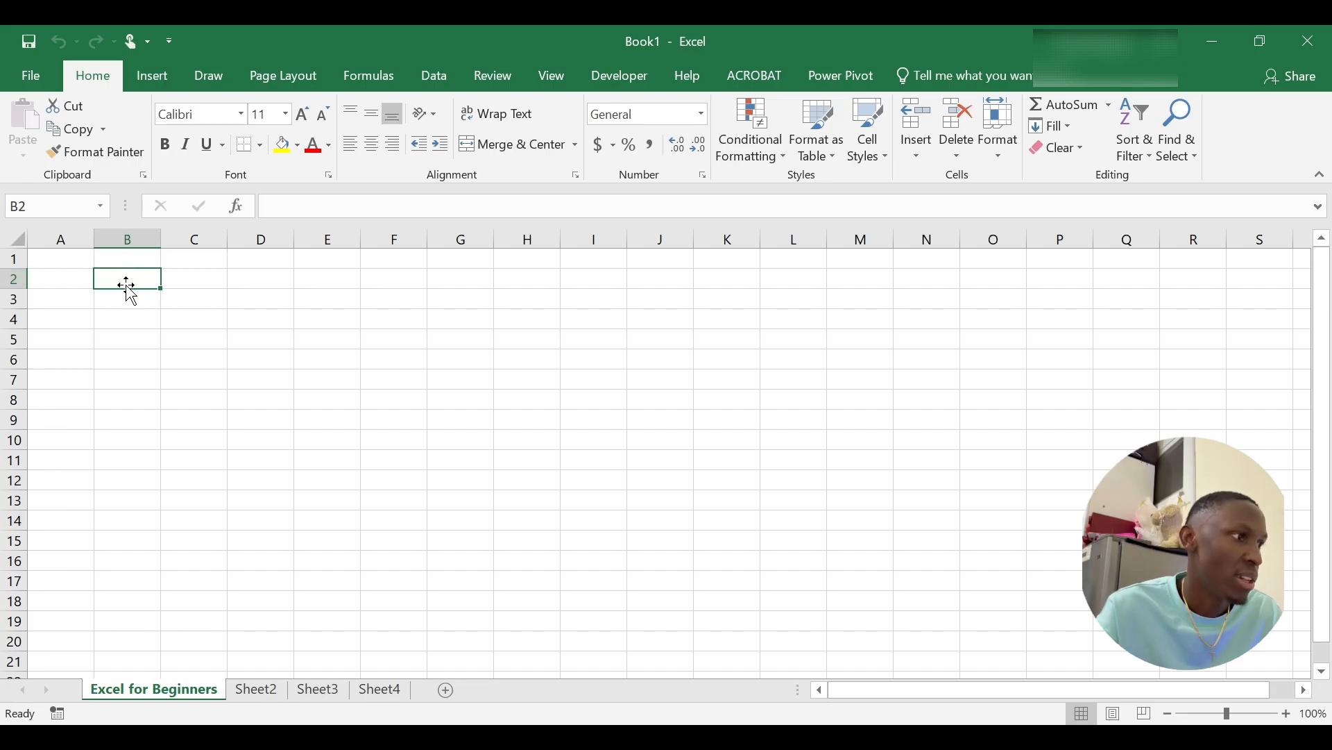
pyautogui.click(276, 282)
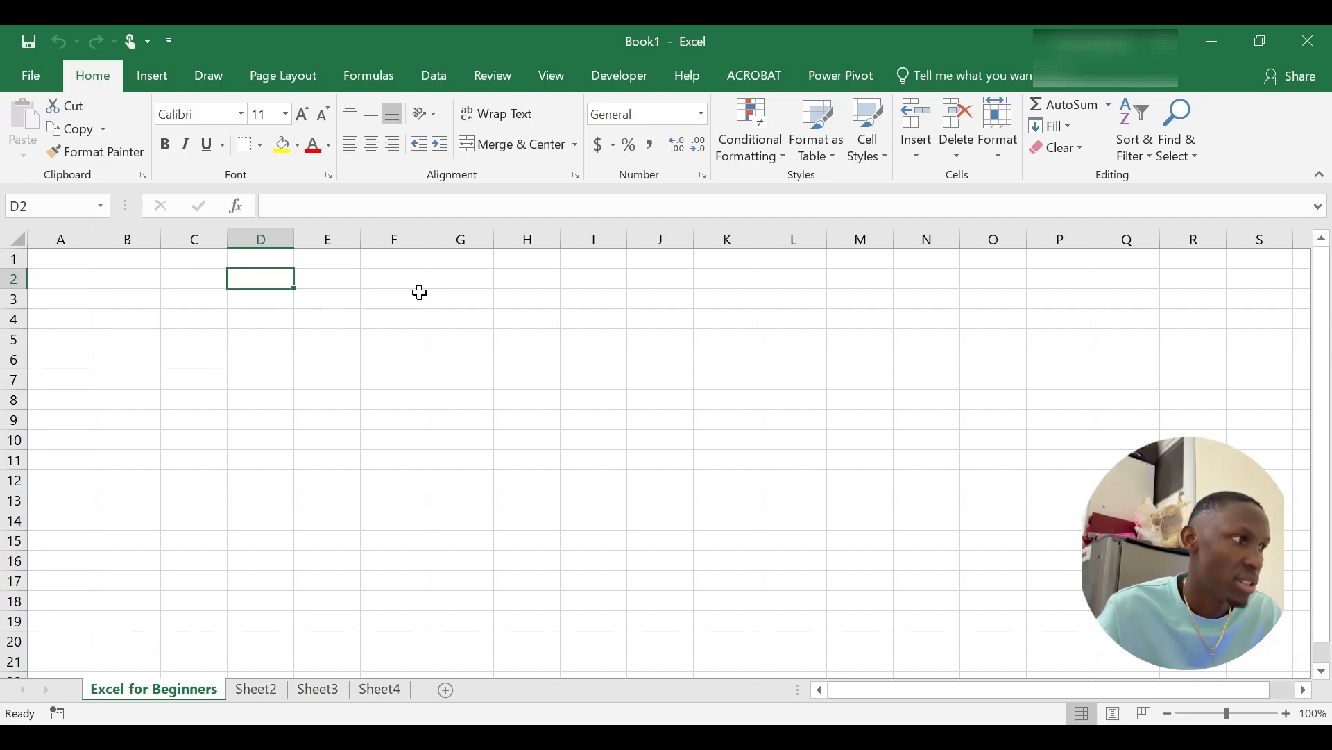
pyautogui.click(117, 279)
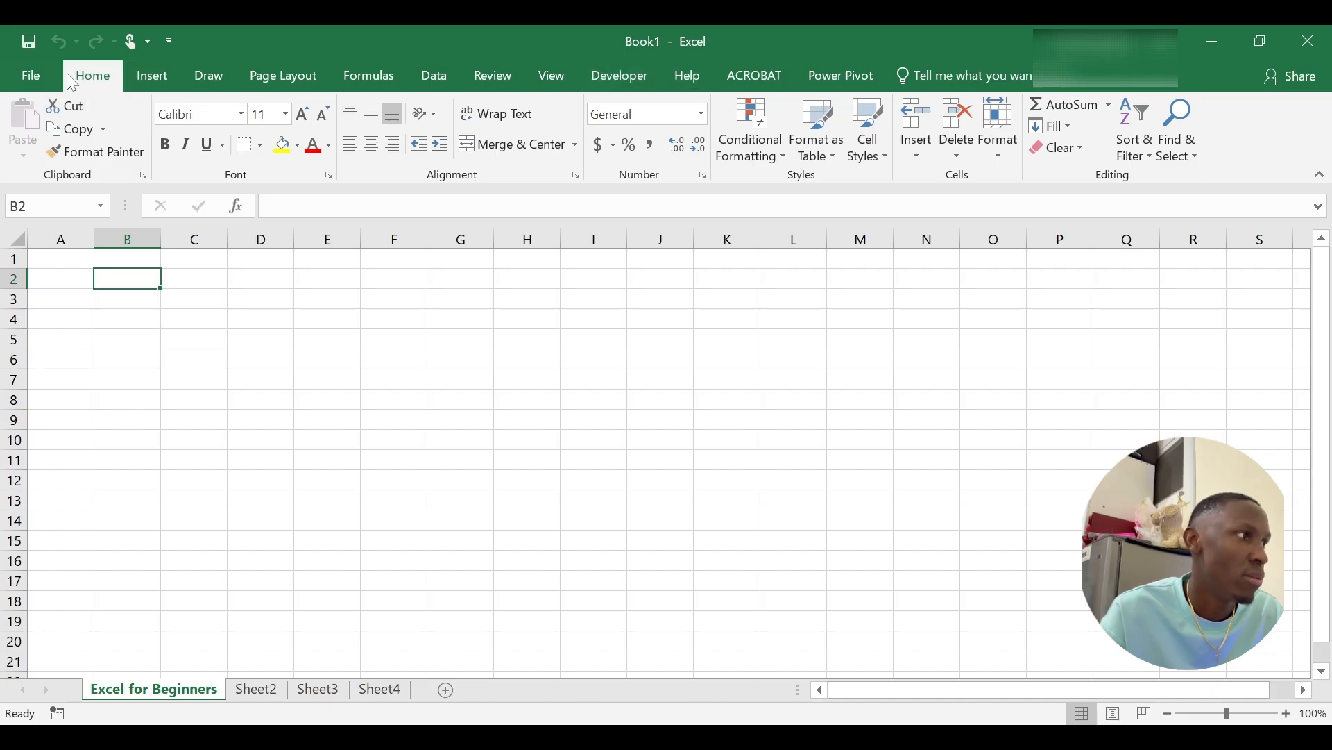
# Step: Examine the Insert, Draw, Page Layout, Formulas, Data and Review commands, and return to the Home commands
pyautogui.click(146, 72)
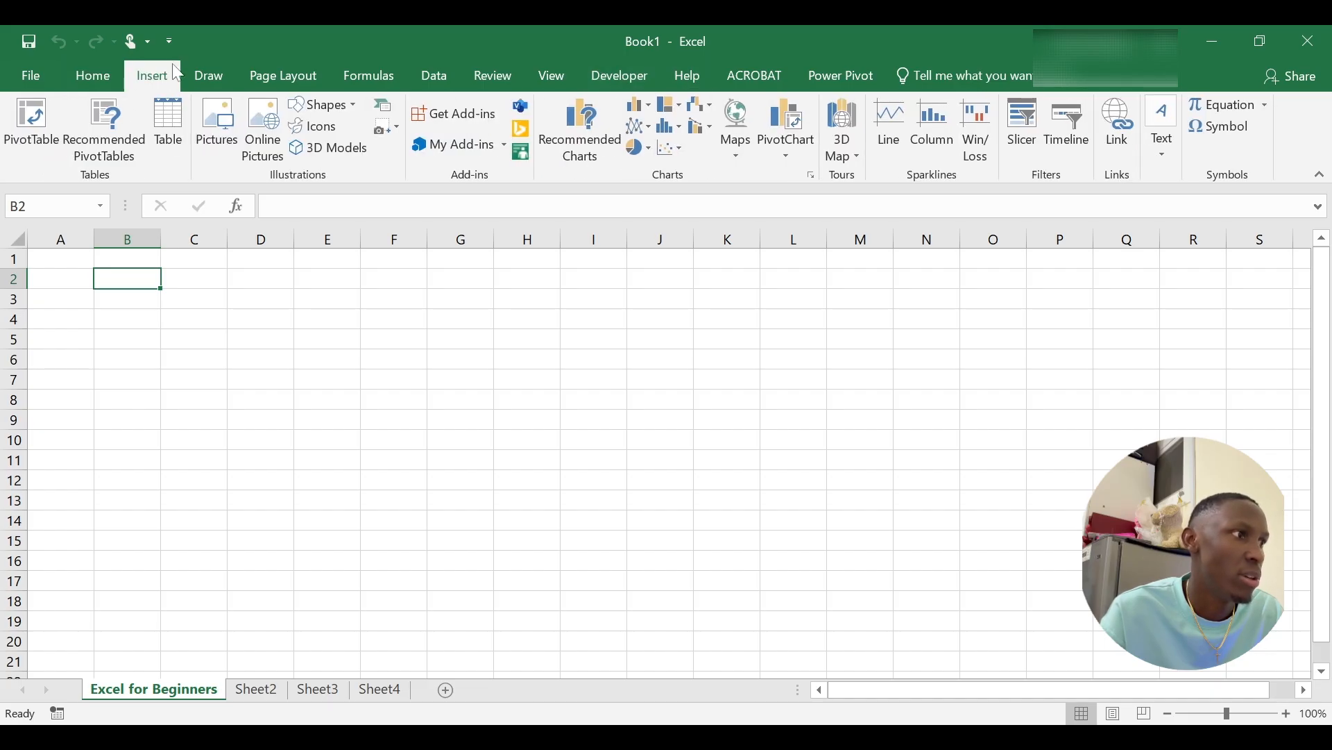
pyautogui.click(209, 75)
pyautogui.click(281, 76)
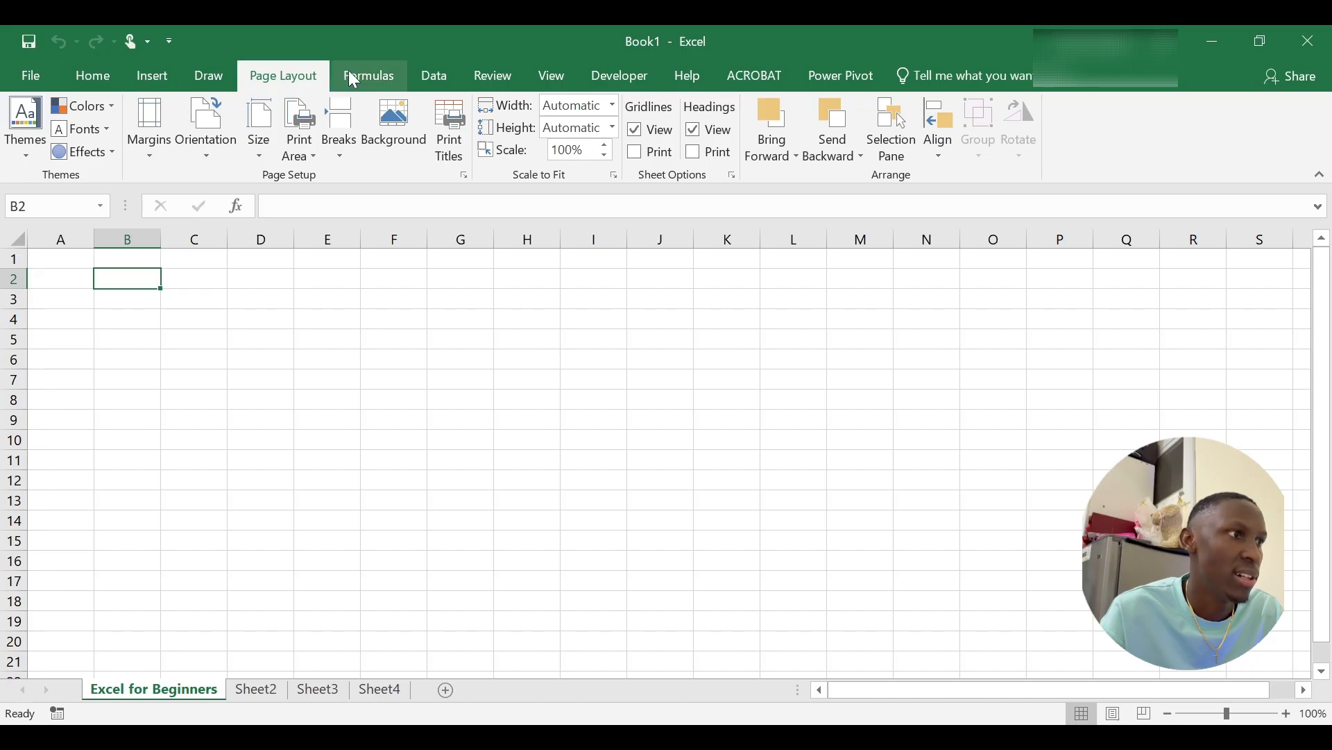
pyautogui.click(355, 75)
pyautogui.click(436, 76)
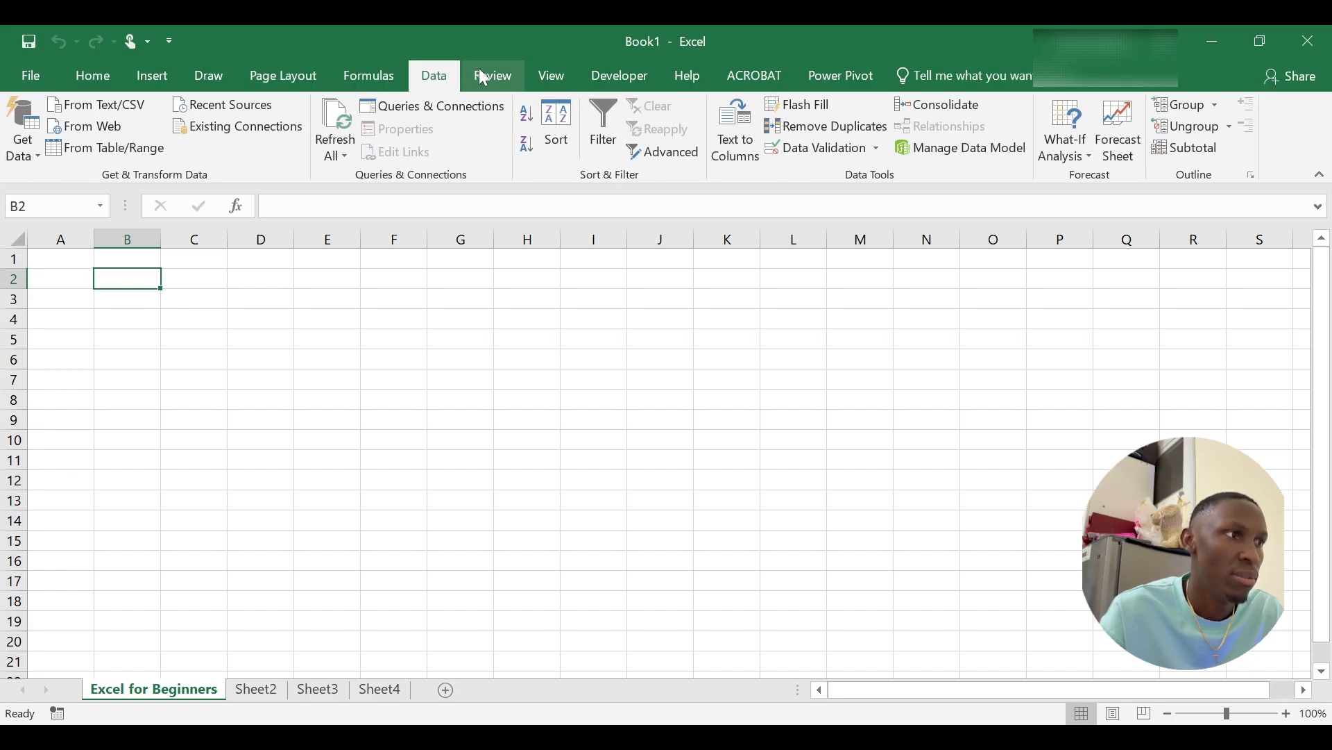
pyautogui.click(494, 76)
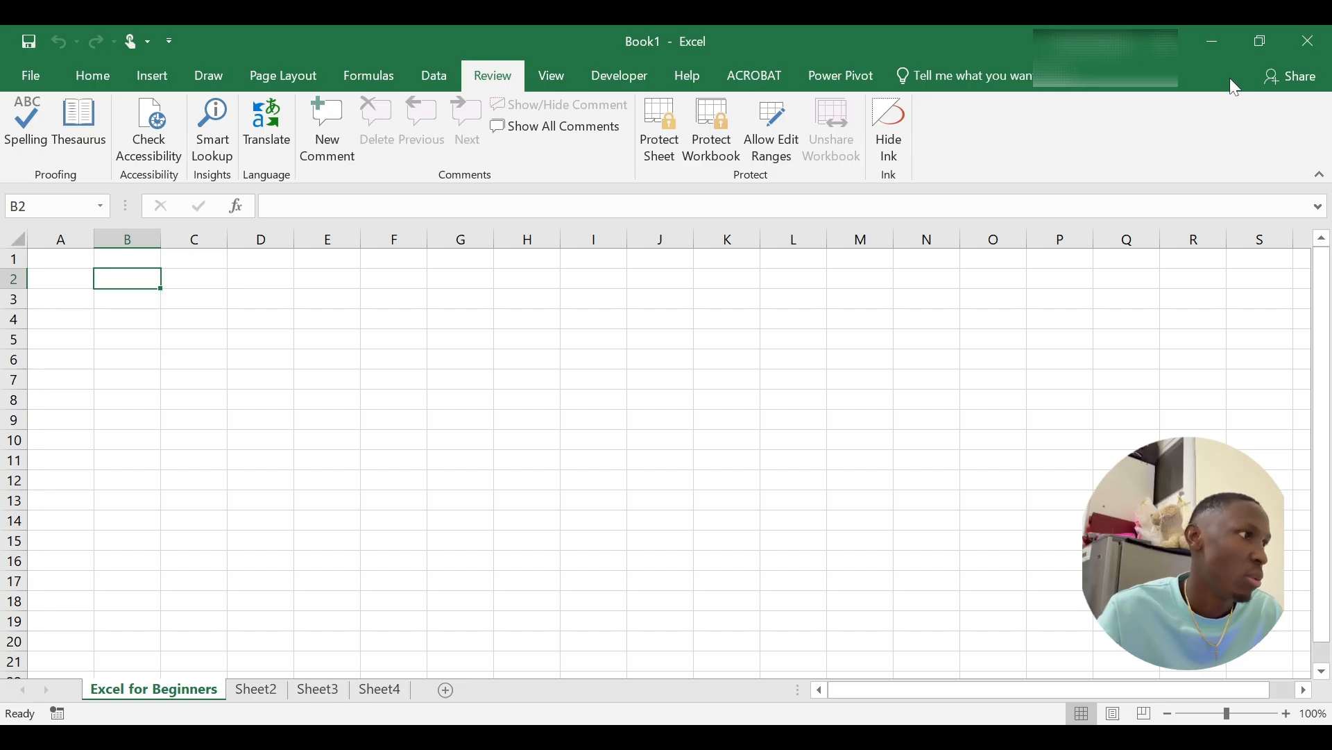
pyautogui.click(80, 73)
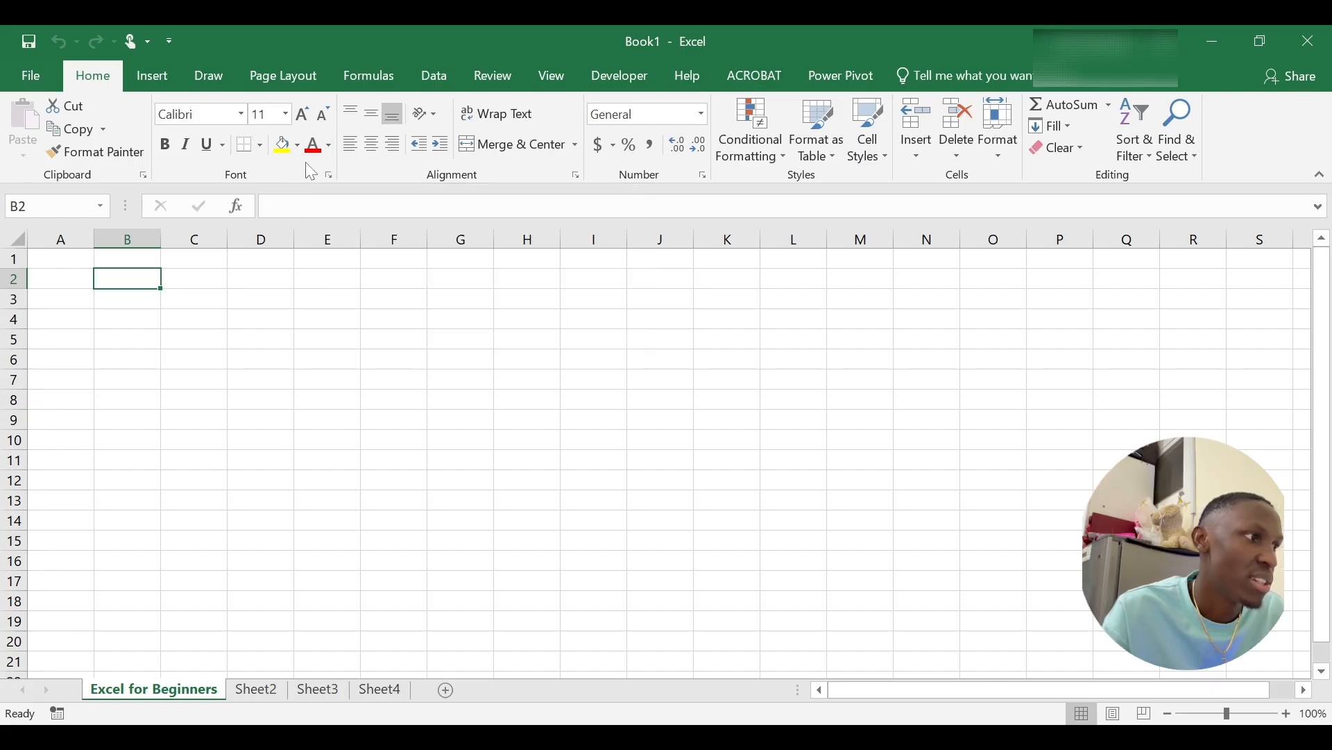
# Step: Examine the Font, Alignment, Border, Fill, Protection and Number settings in Format Cells for cell B2, leaving them unchanged
pyautogui.click(328, 176)
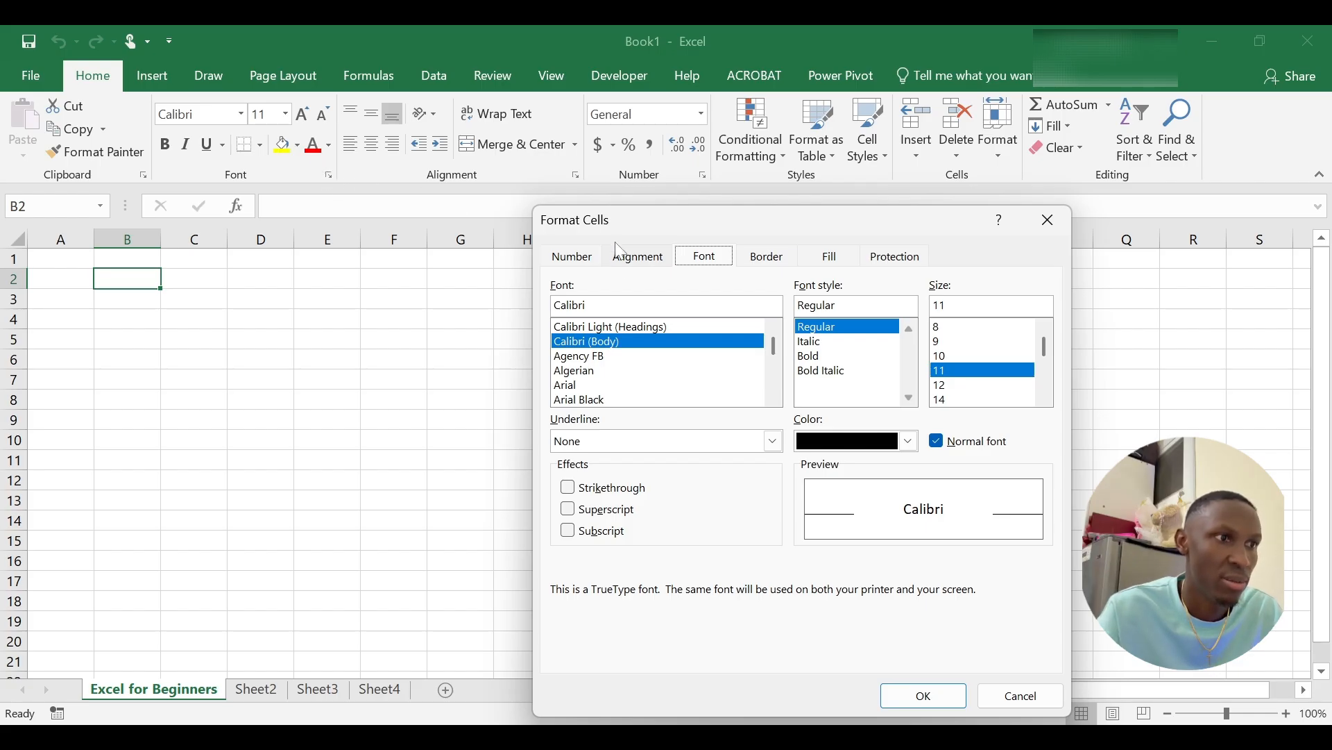
pyautogui.click(1048, 220)
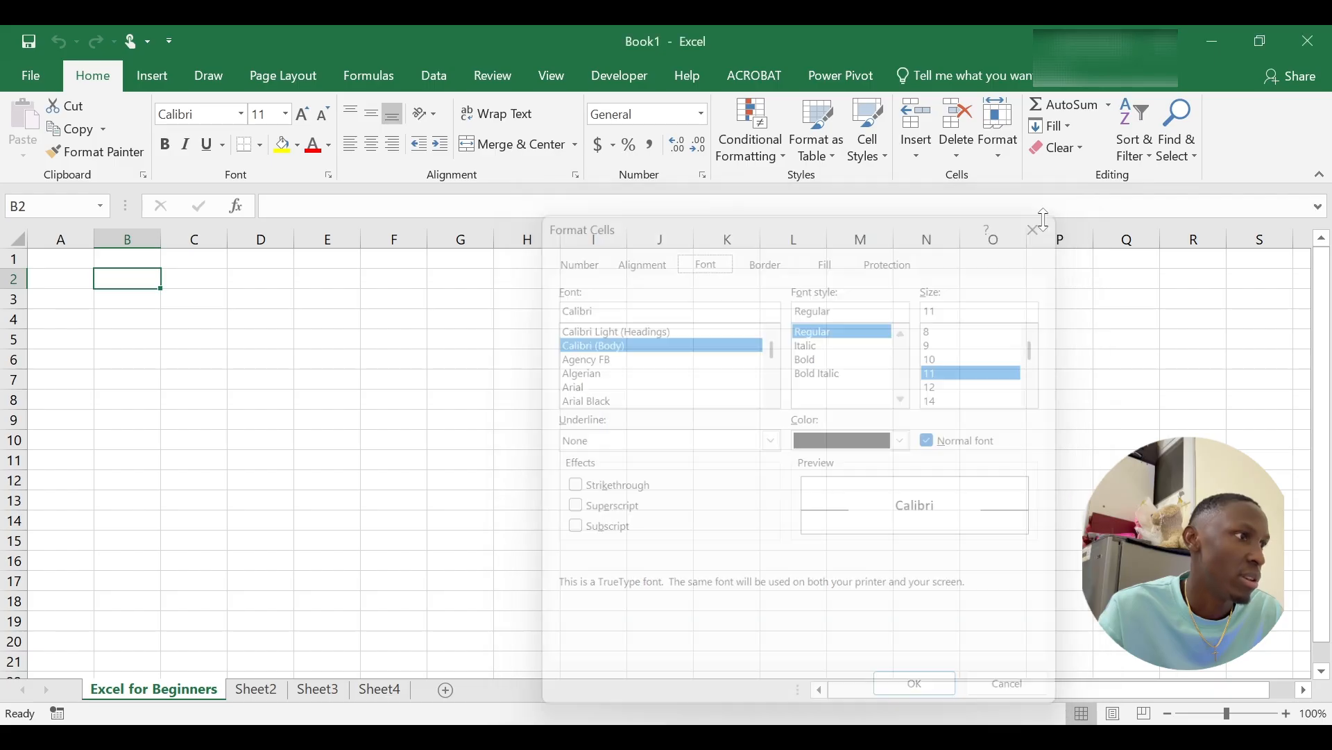
pyautogui.click(330, 174)
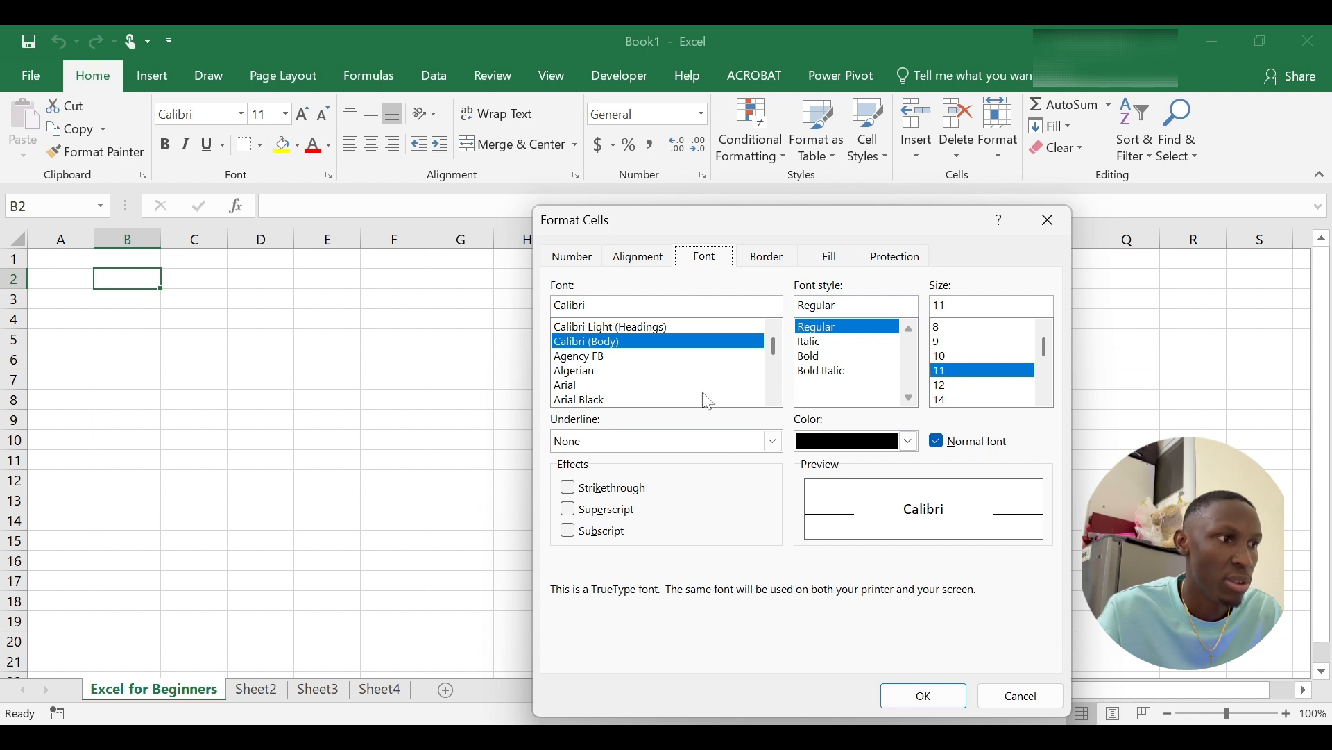
pyautogui.scroll(-2, 697, 401)
pyautogui.scroll(2, 697, 401)
pyautogui.click(632, 262)
pyautogui.click(766, 258)
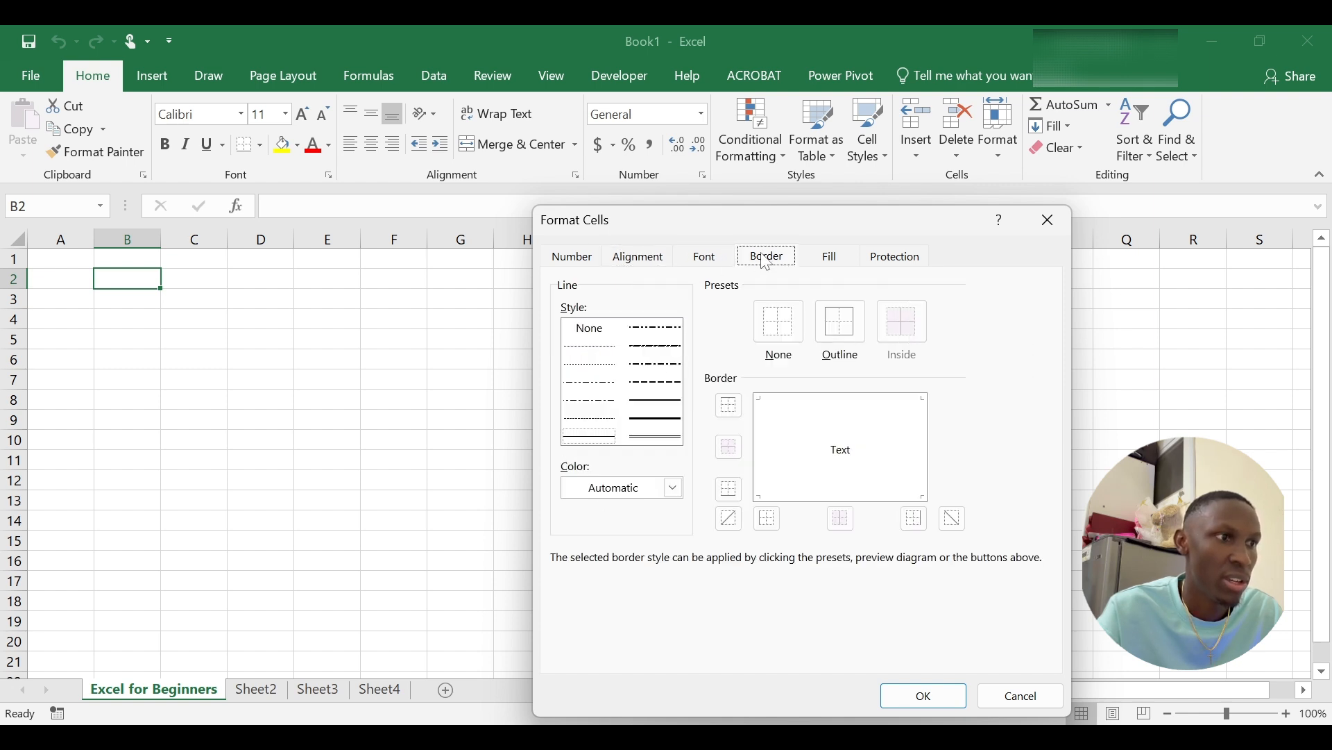
pyautogui.click(833, 259)
pyautogui.click(887, 259)
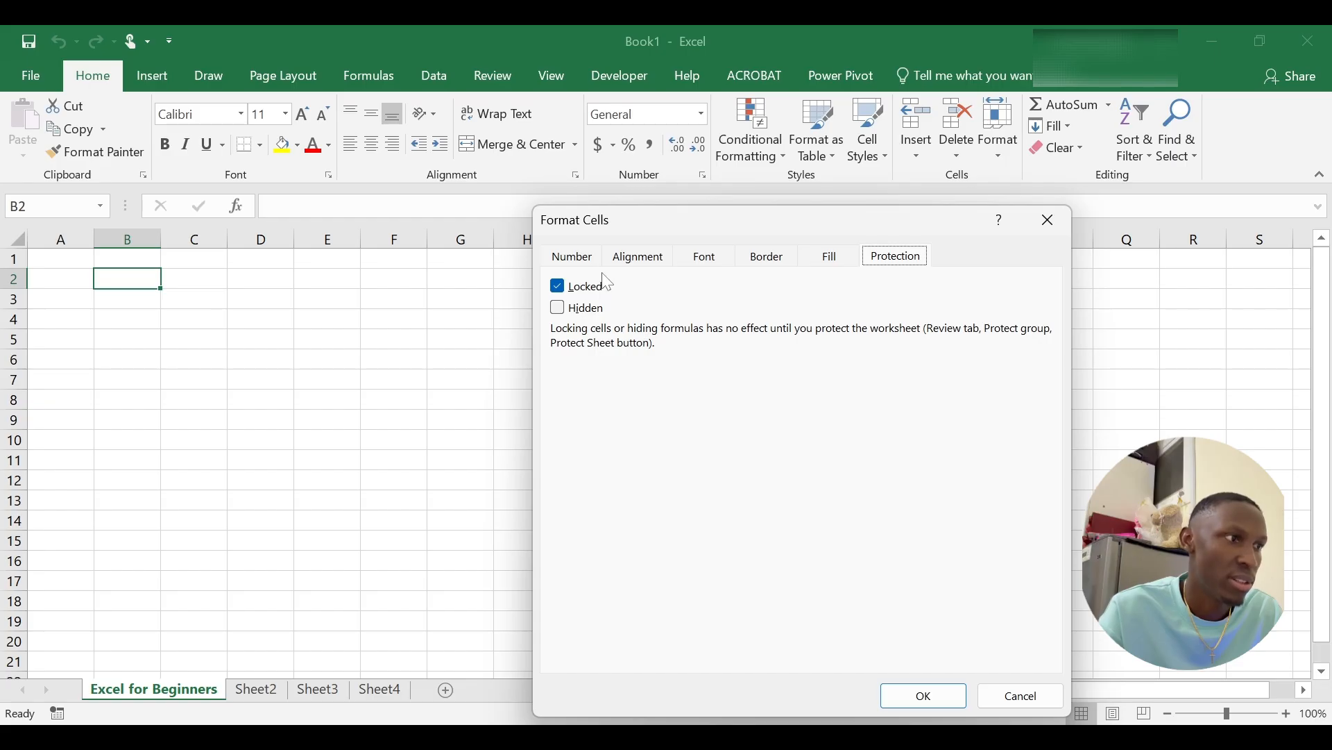
pyautogui.click(637, 260)
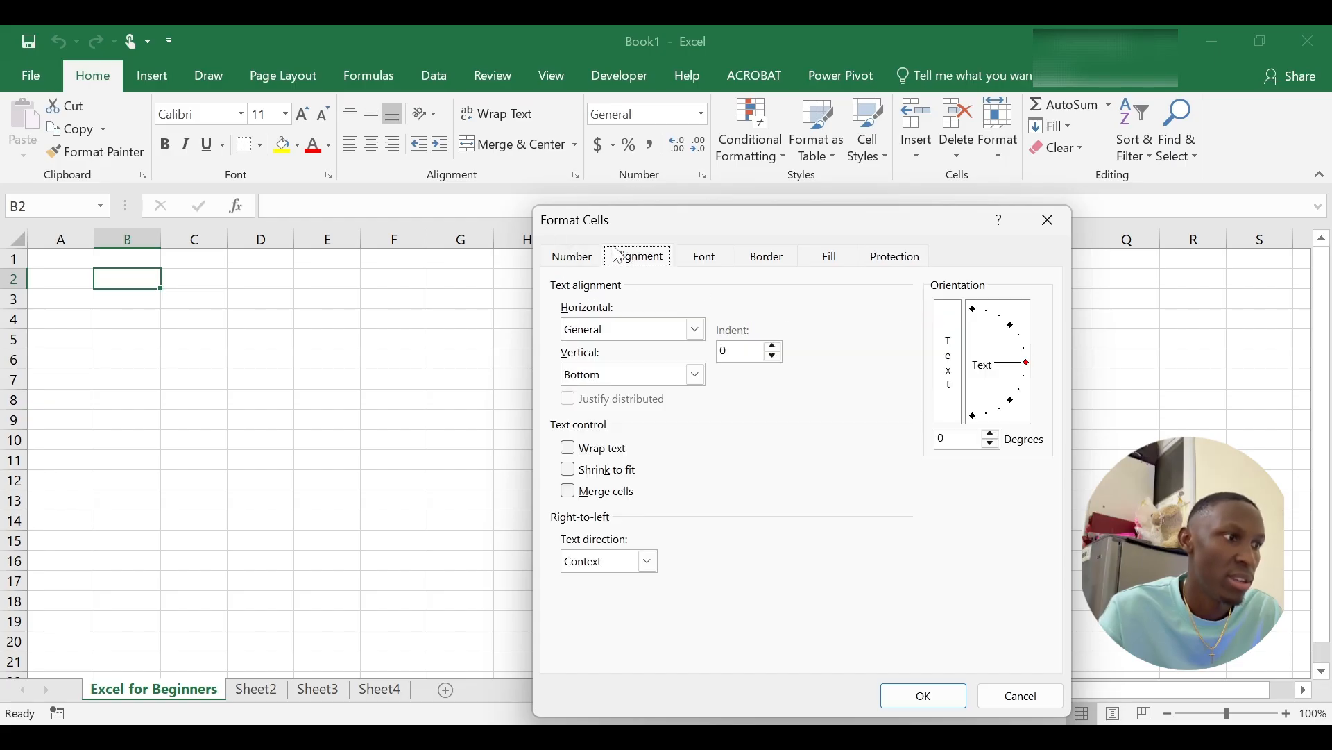
pyautogui.click(581, 258)
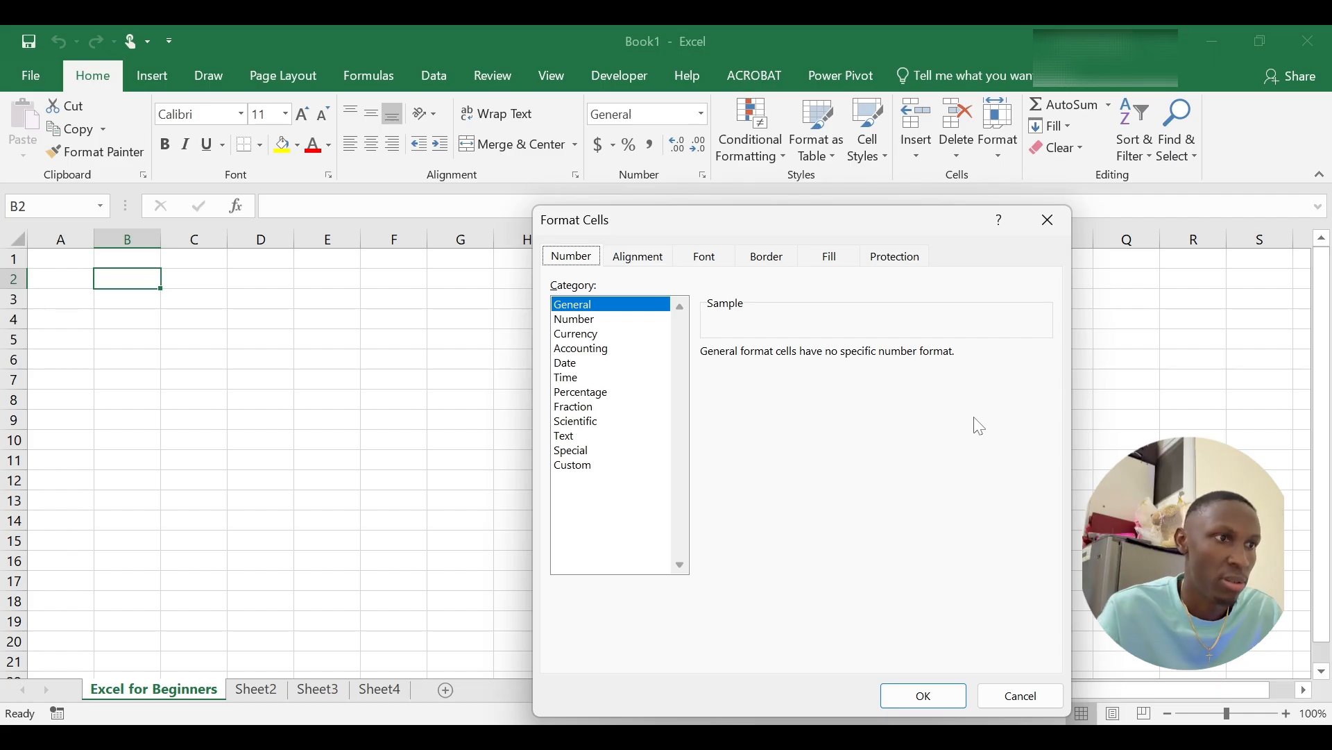
pyautogui.click(1050, 218)
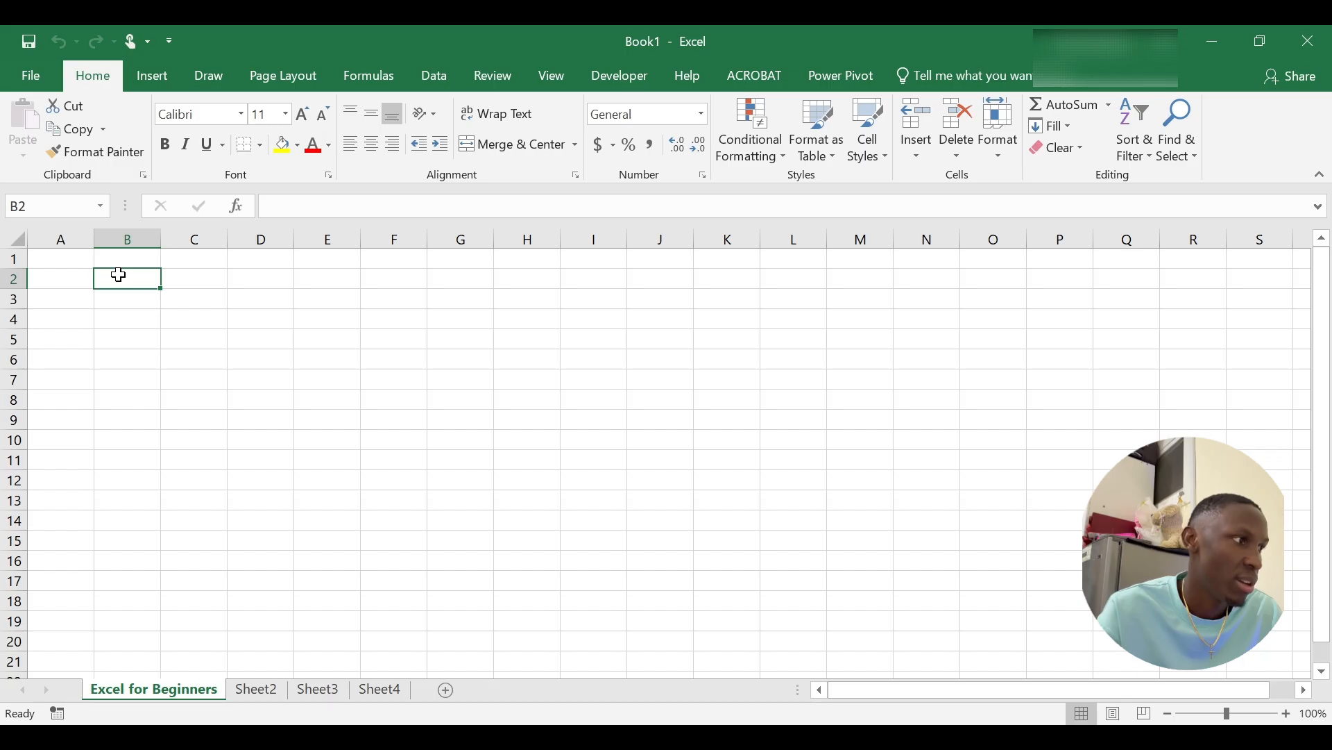
# Step: Select the range B2:I13, followed by the larger range B2:L18, and clear the selection by selecting cell B7
pyautogui.moveTo(119, 276); pyautogui.dragTo(620, 512)
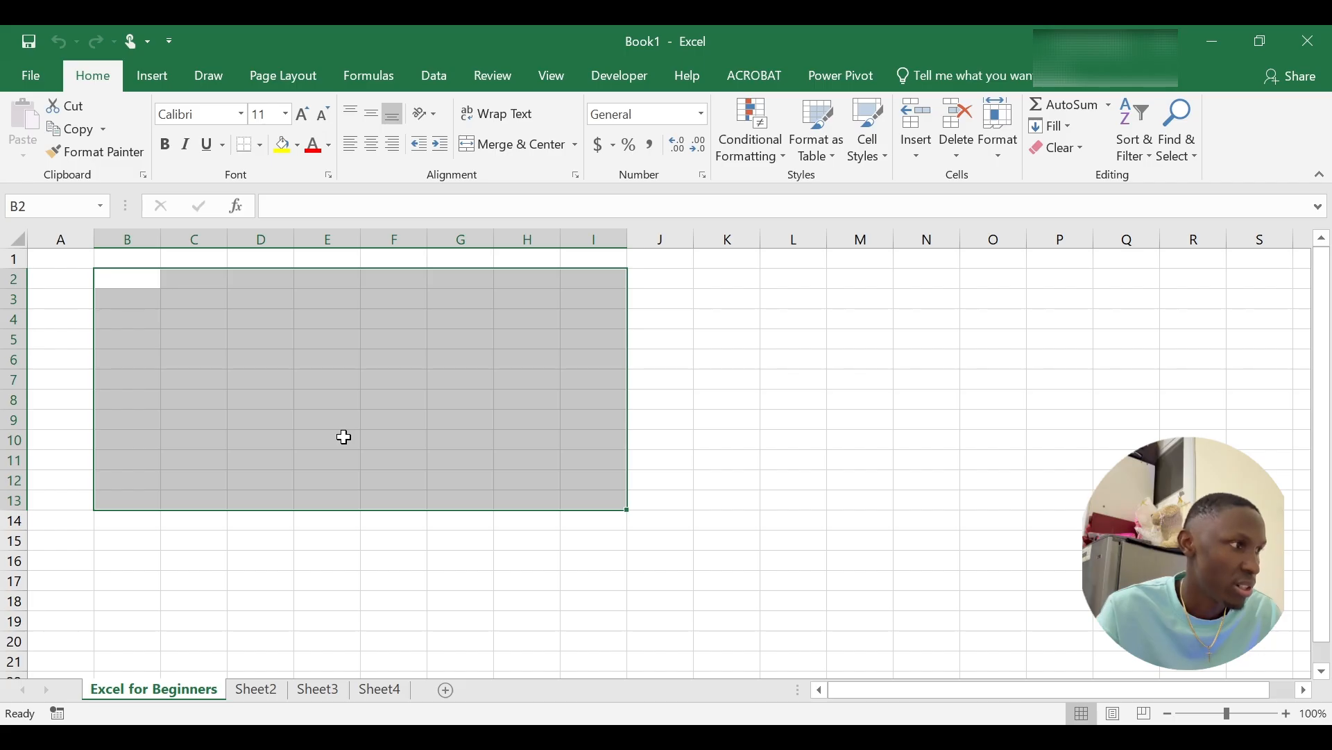
pyautogui.click(135, 281)
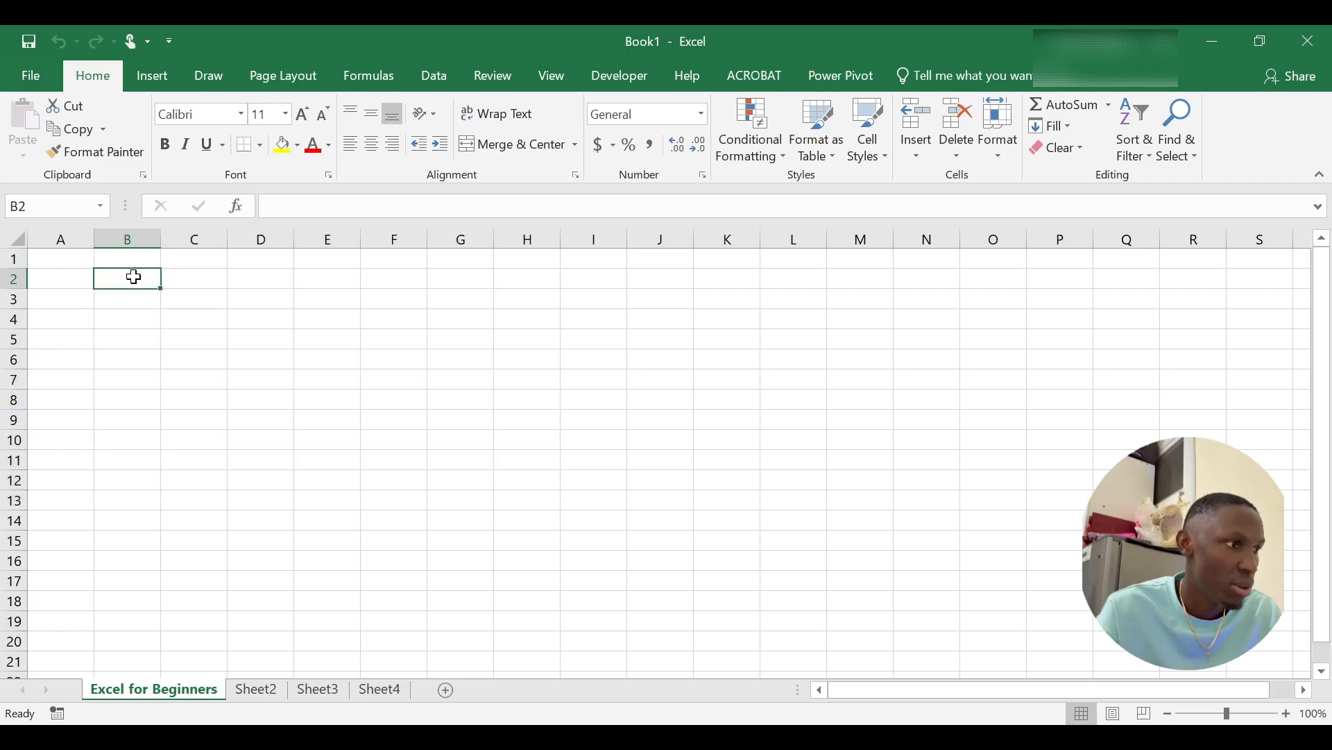
pyautogui.moveTo(134, 277); pyautogui.dragTo(818, 603)
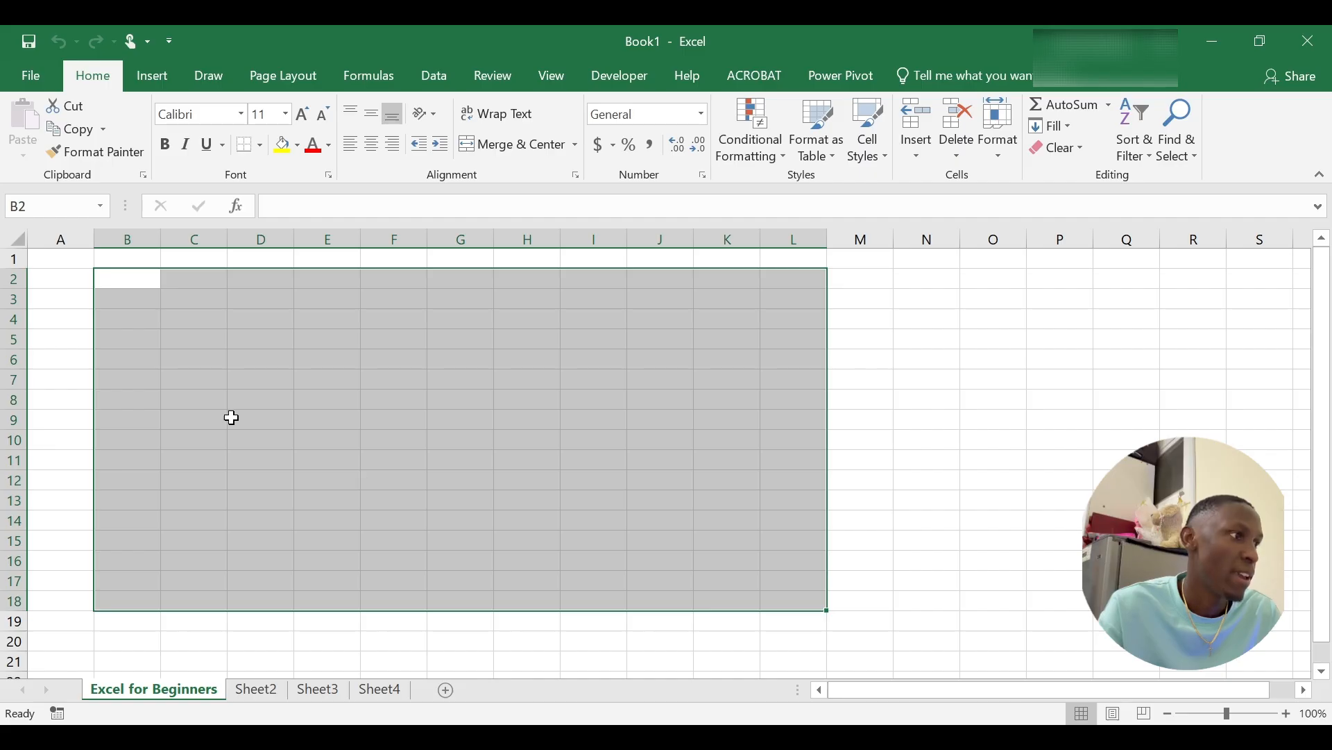
pyautogui.click(143, 374)
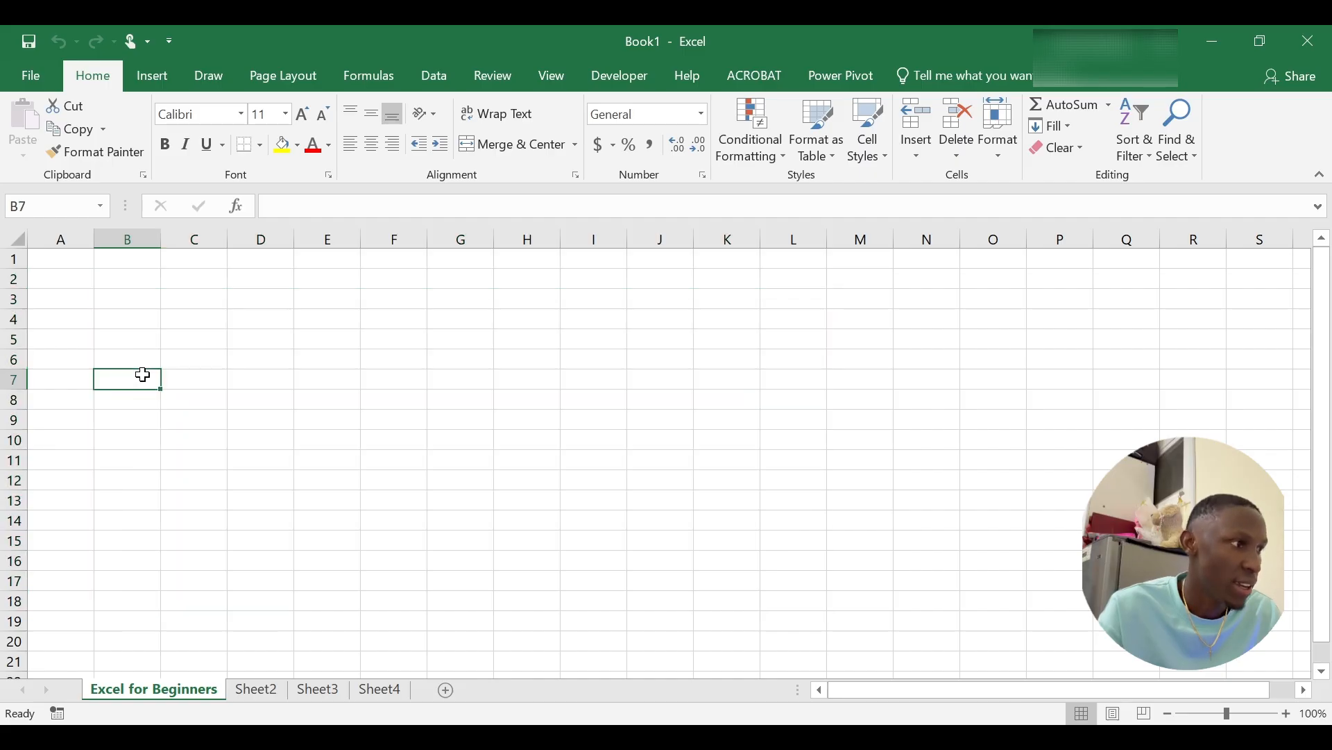
# Step: Enter the word "Dog" in cell B2
pyautogui.click(131, 277)
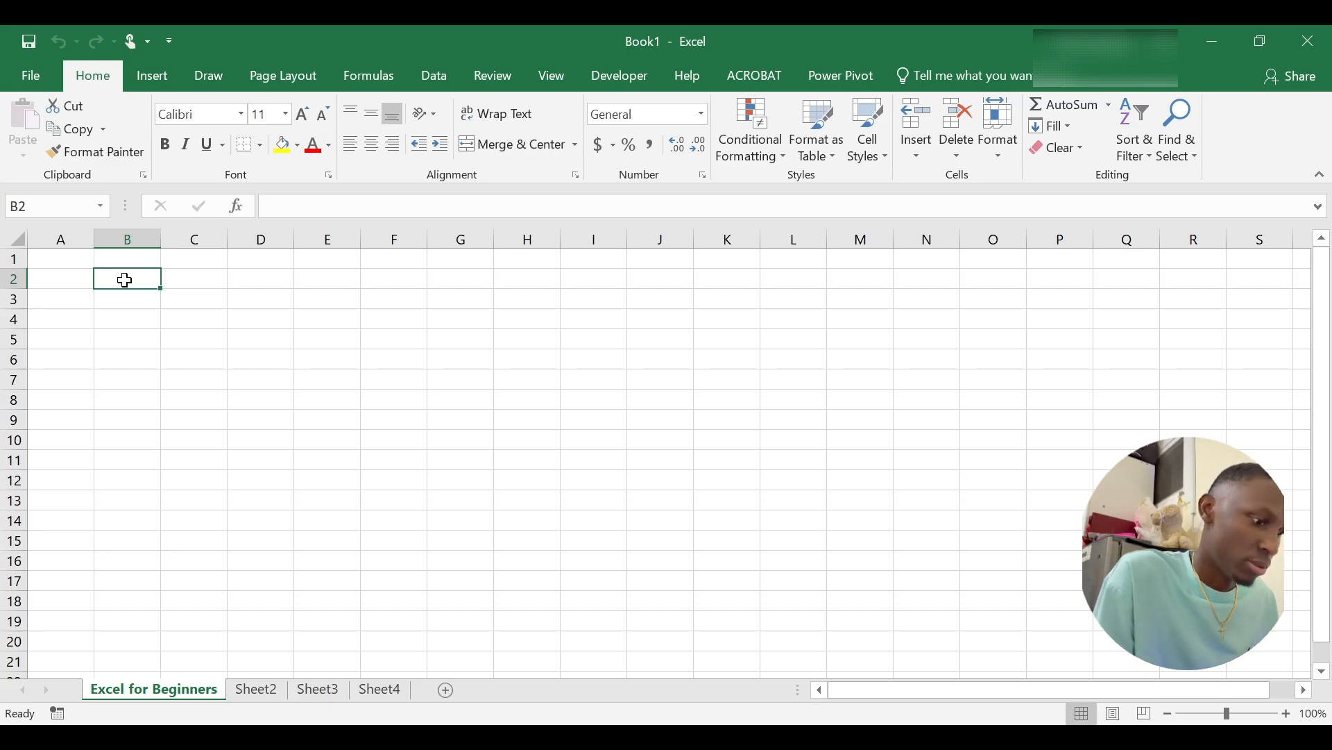
pyautogui.write('Dog')
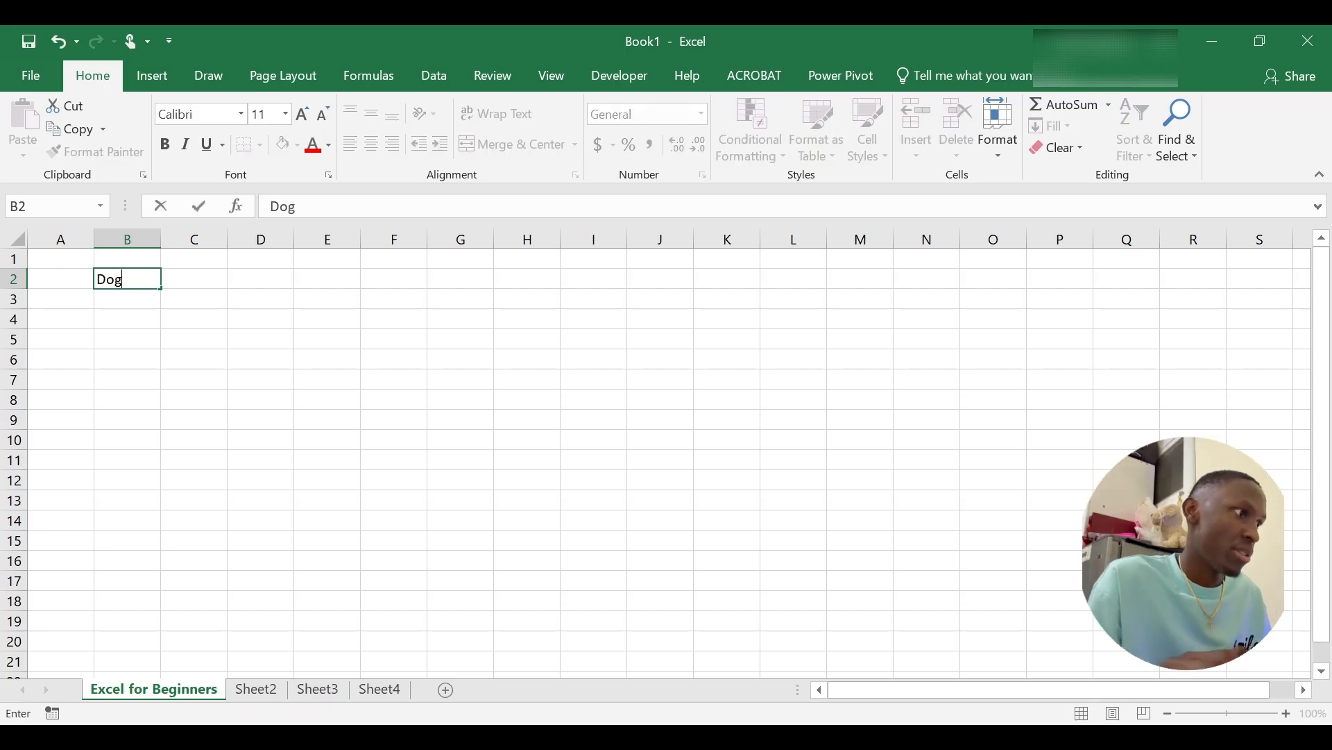
pyautogui.press('Return')
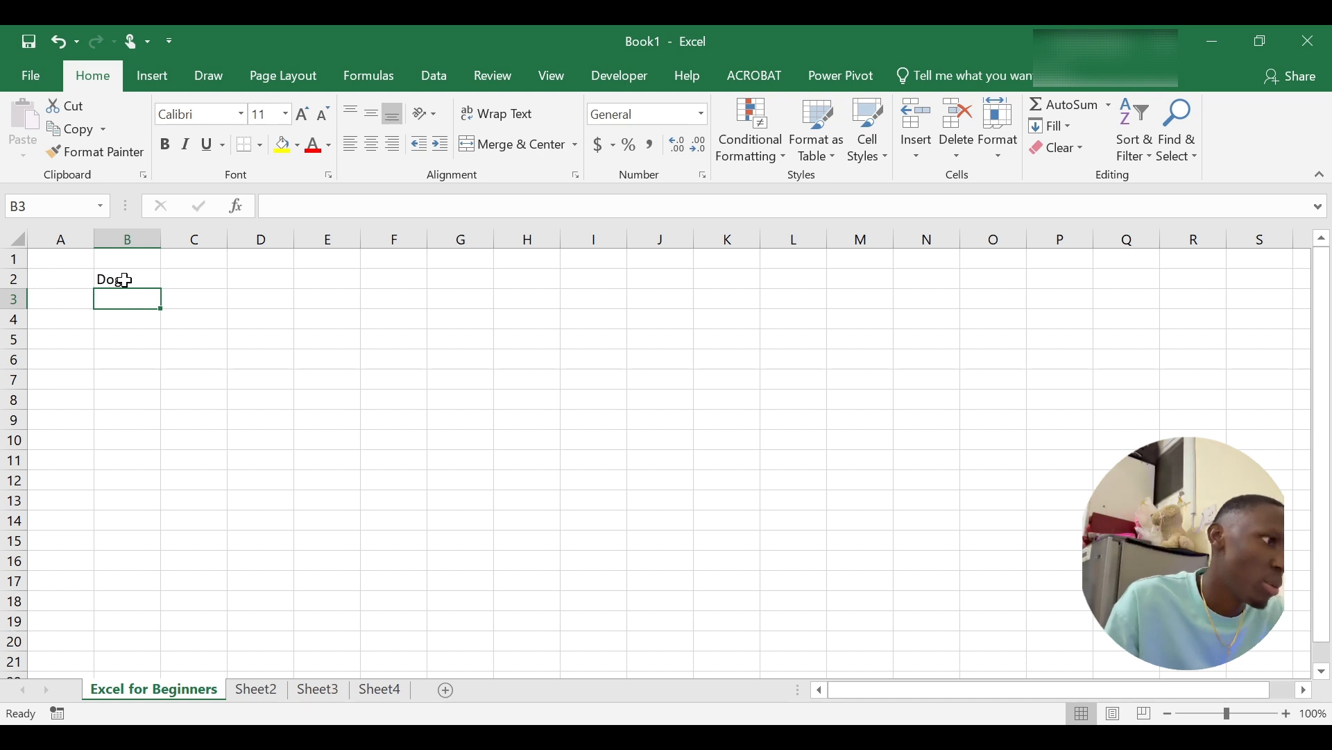
# Step: Apply bold to the word "Dog" in cell B2 and remove it again, twice
pyautogui.click(126, 280)
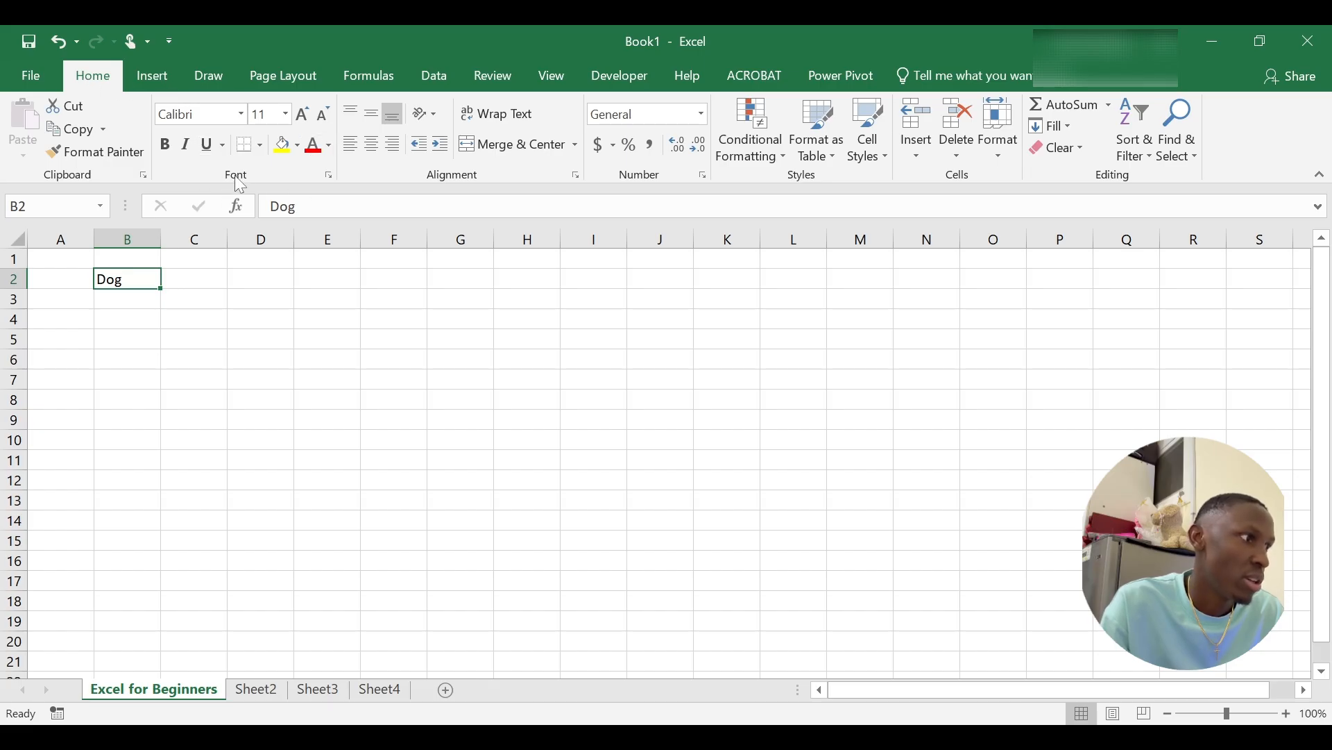
pyautogui.click(141, 321)
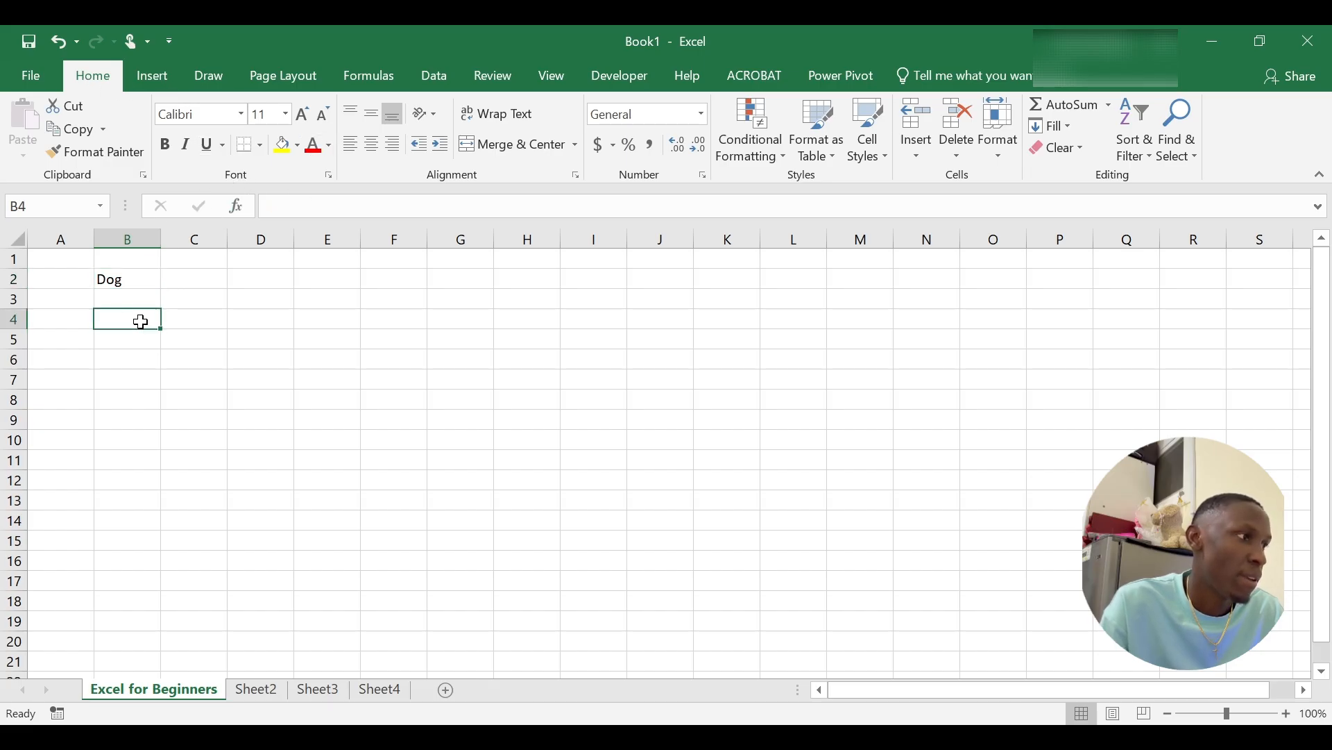
pyautogui.click(130, 283)
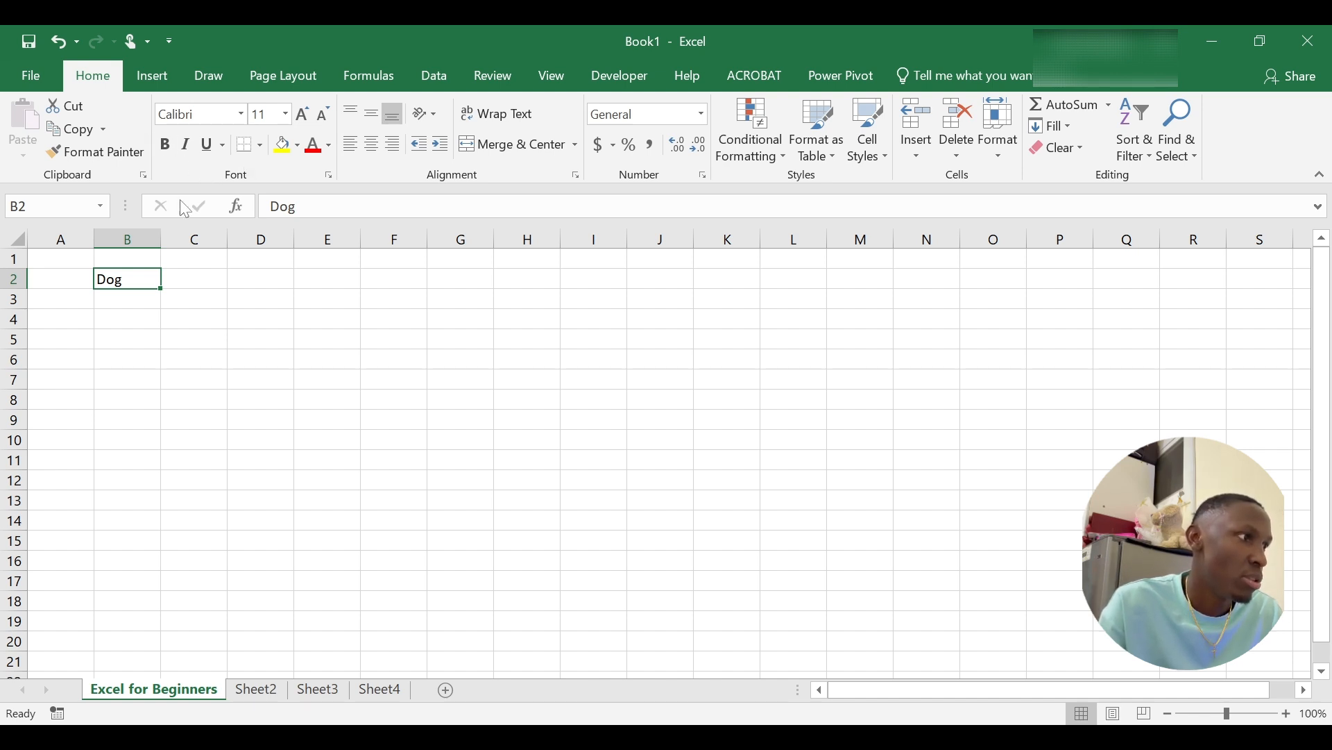
pyautogui.click(174, 148)
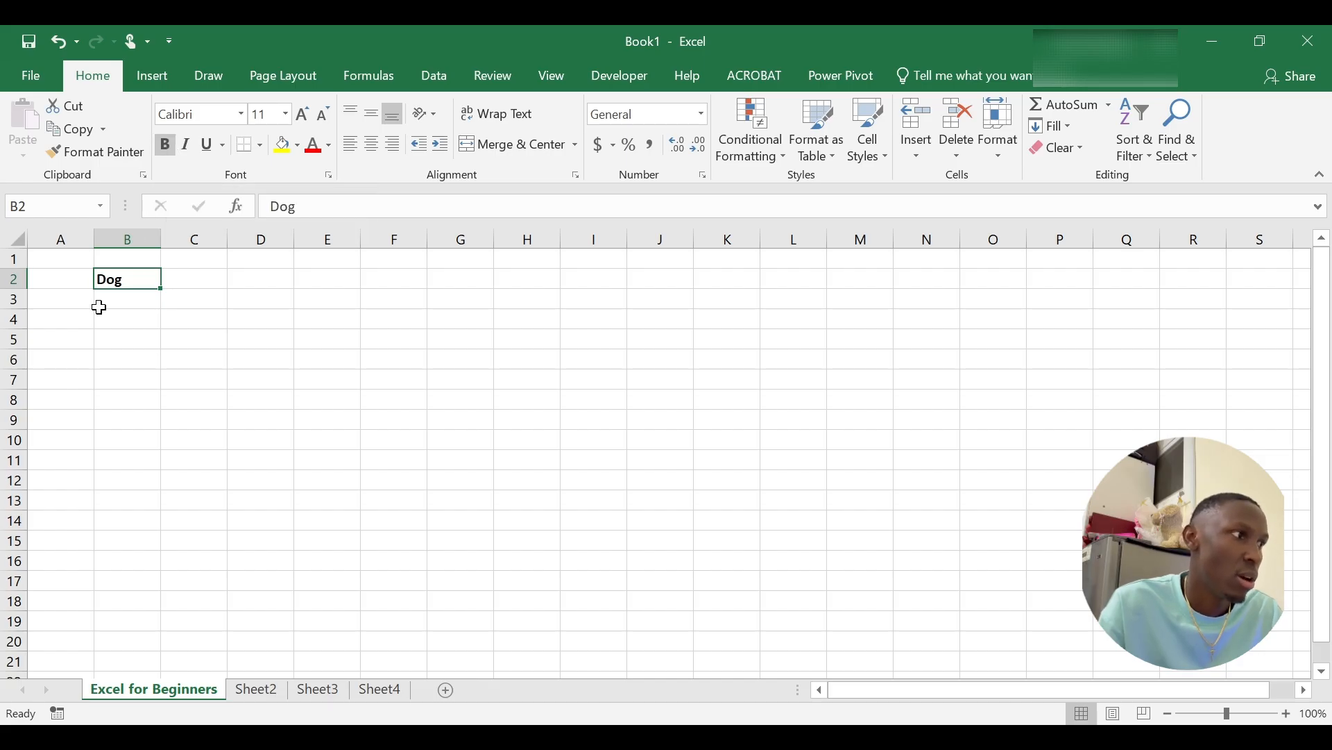
pyautogui.click(165, 144)
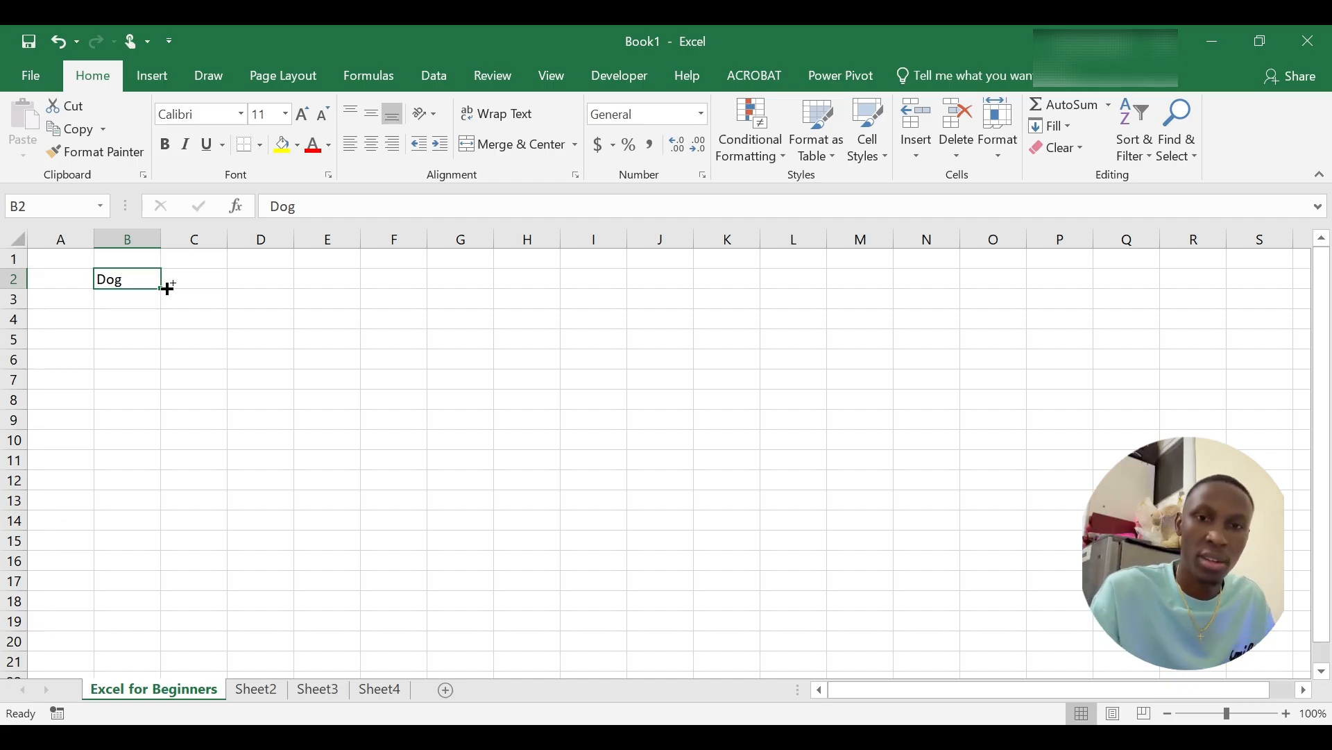
pyautogui.hotkey('ctrl', 'b')
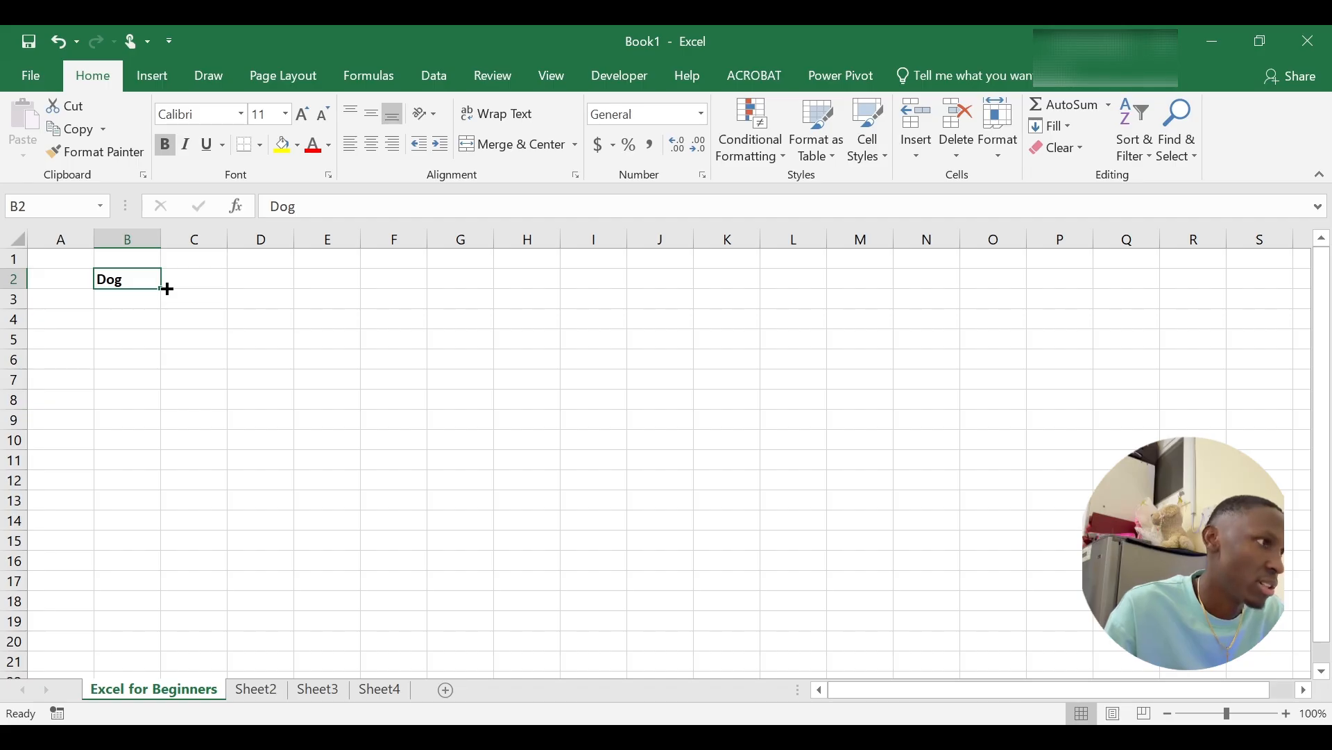
pyautogui.click(166, 143)
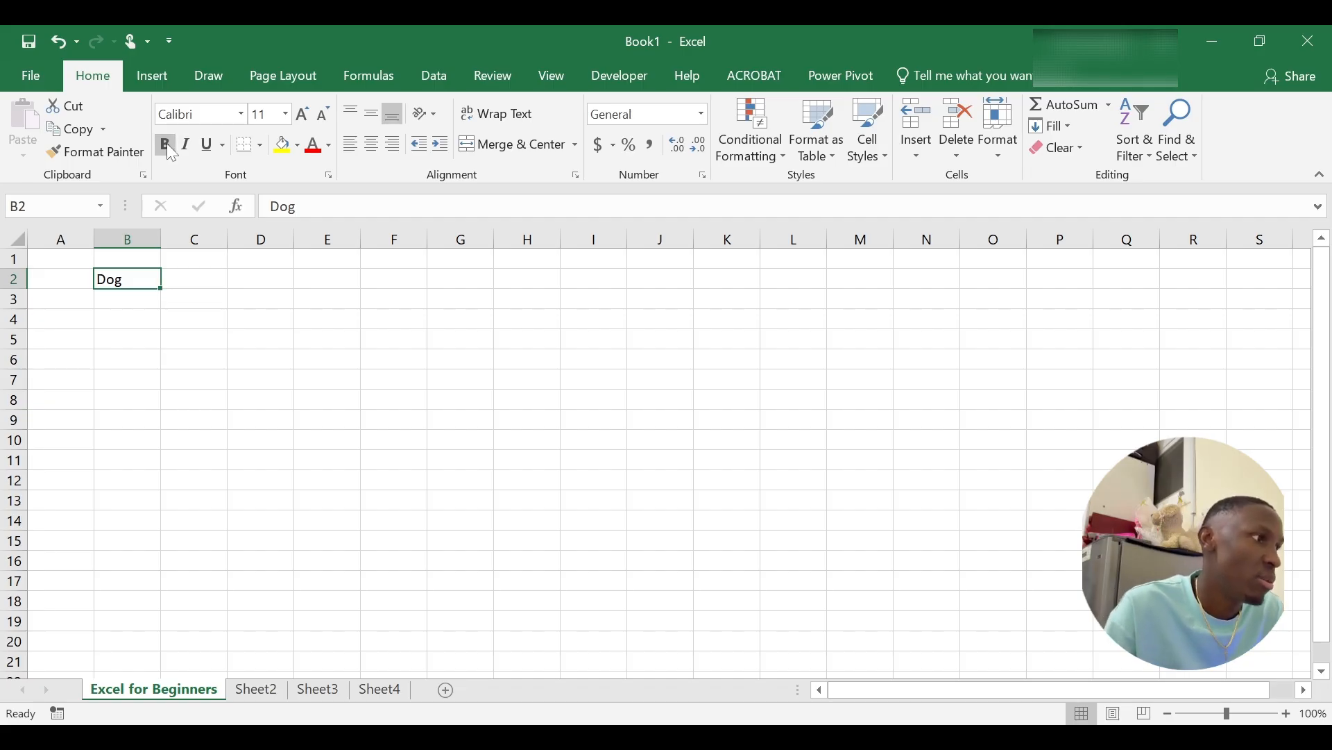
# Step: Make the text in cell B2 bold, italic and single underlined
pyautogui.click(167, 146)
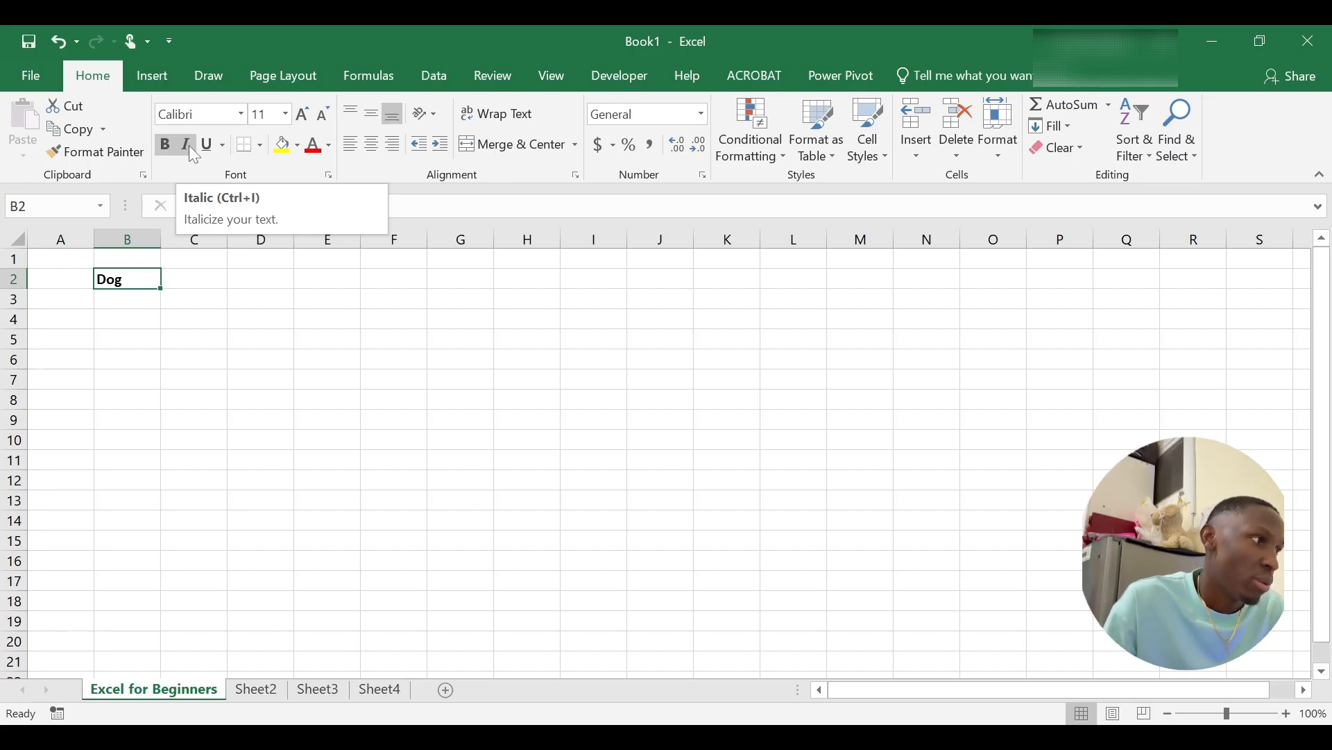
pyautogui.click(190, 147)
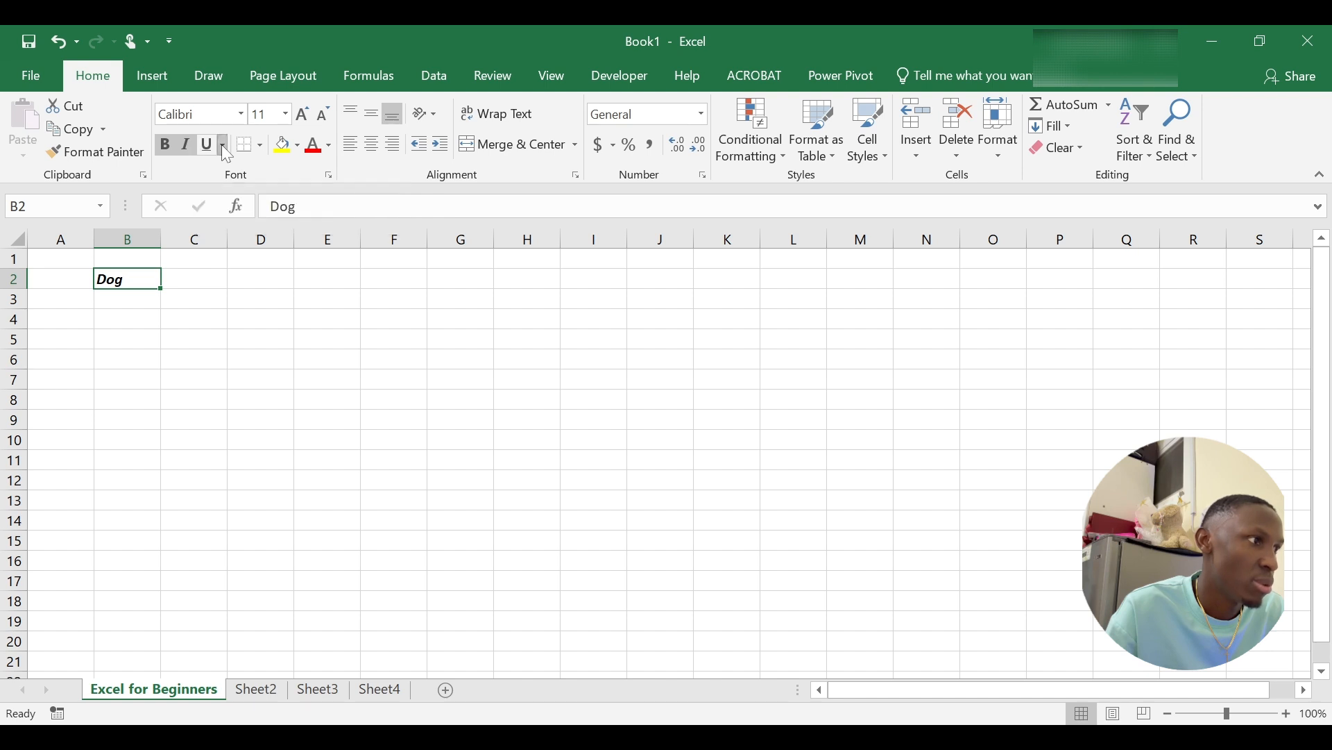
pyautogui.click(223, 144)
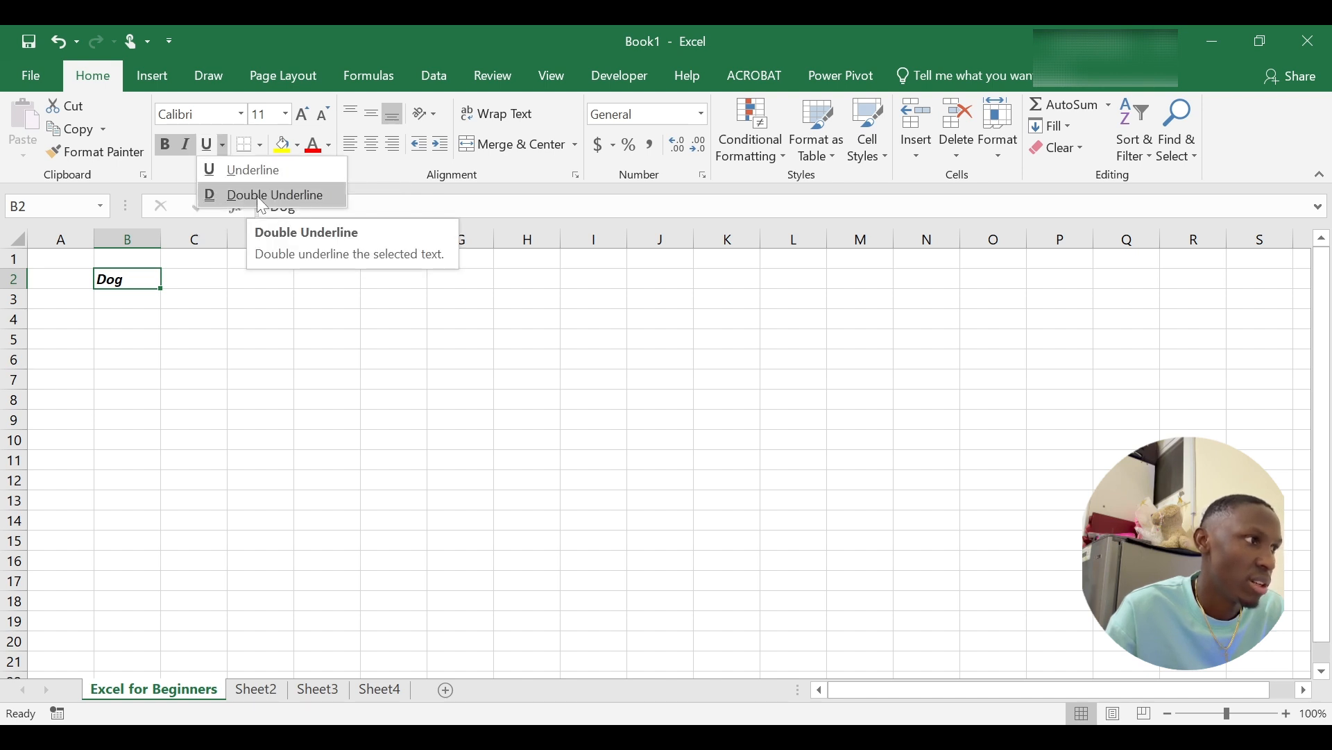
pyautogui.click(207, 147)
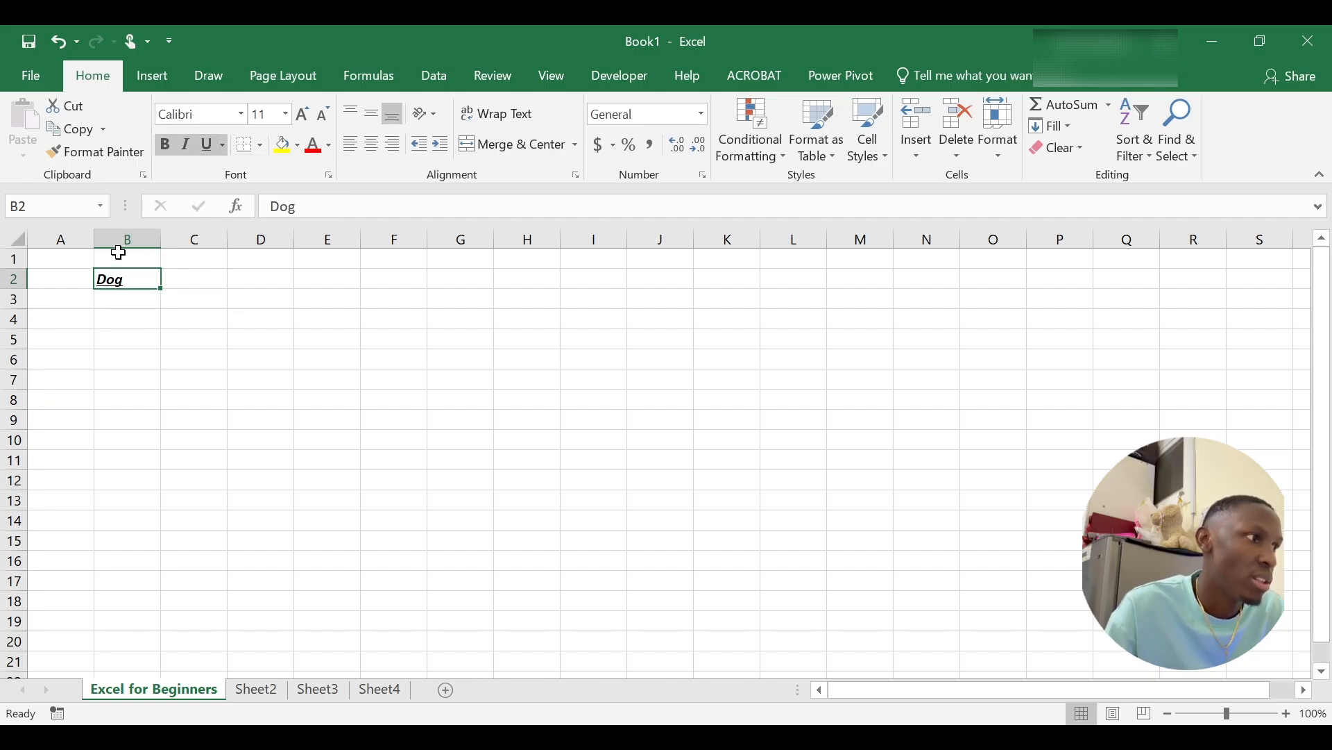
# Step: Fill cell B2 with a lighter blue theme colour and set its font colour to standard yellow
pyautogui.click(300, 147)
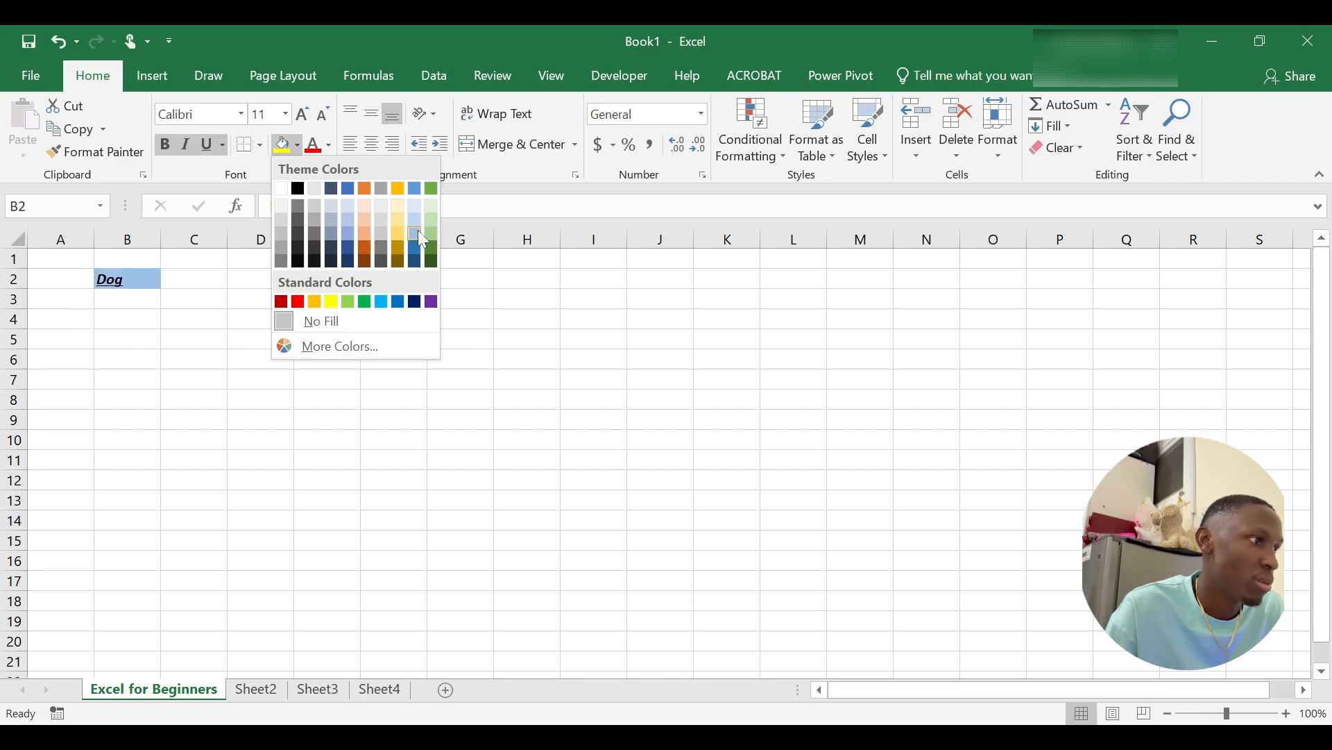
pyautogui.click(352, 232)
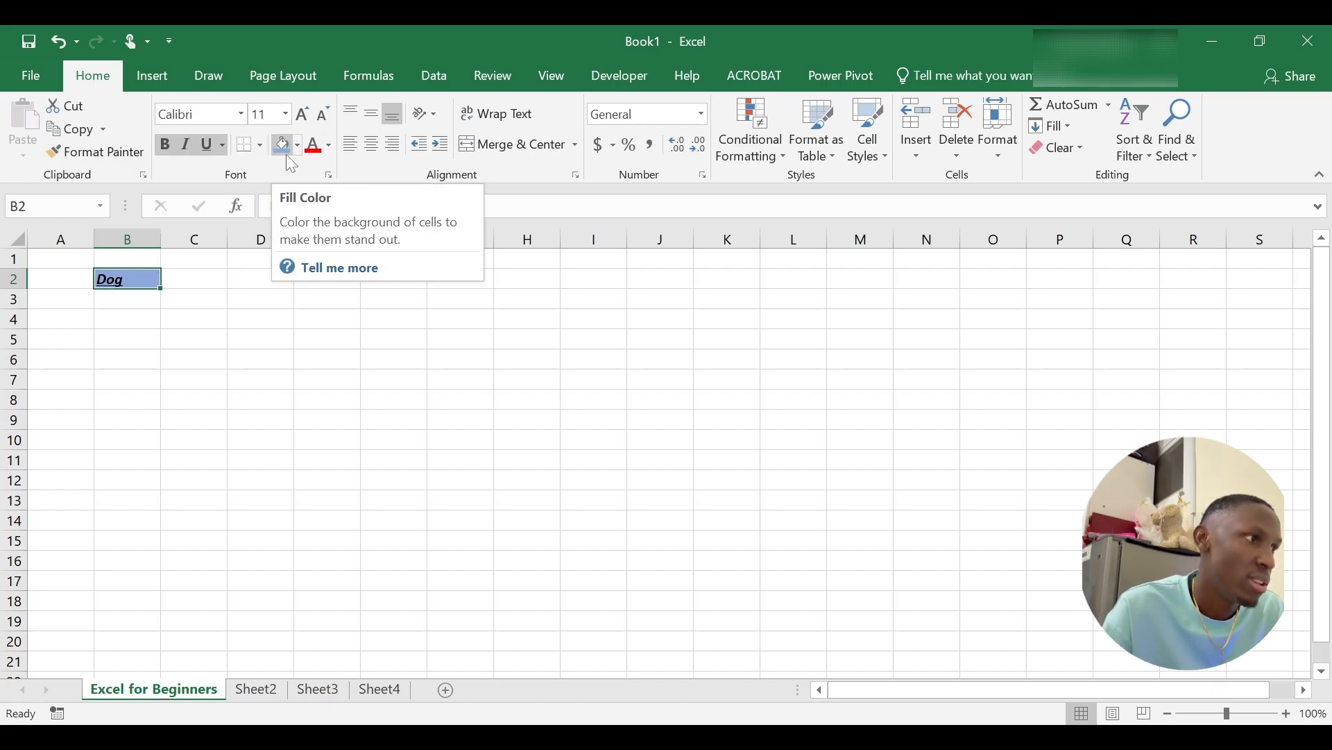
pyautogui.click(329, 147)
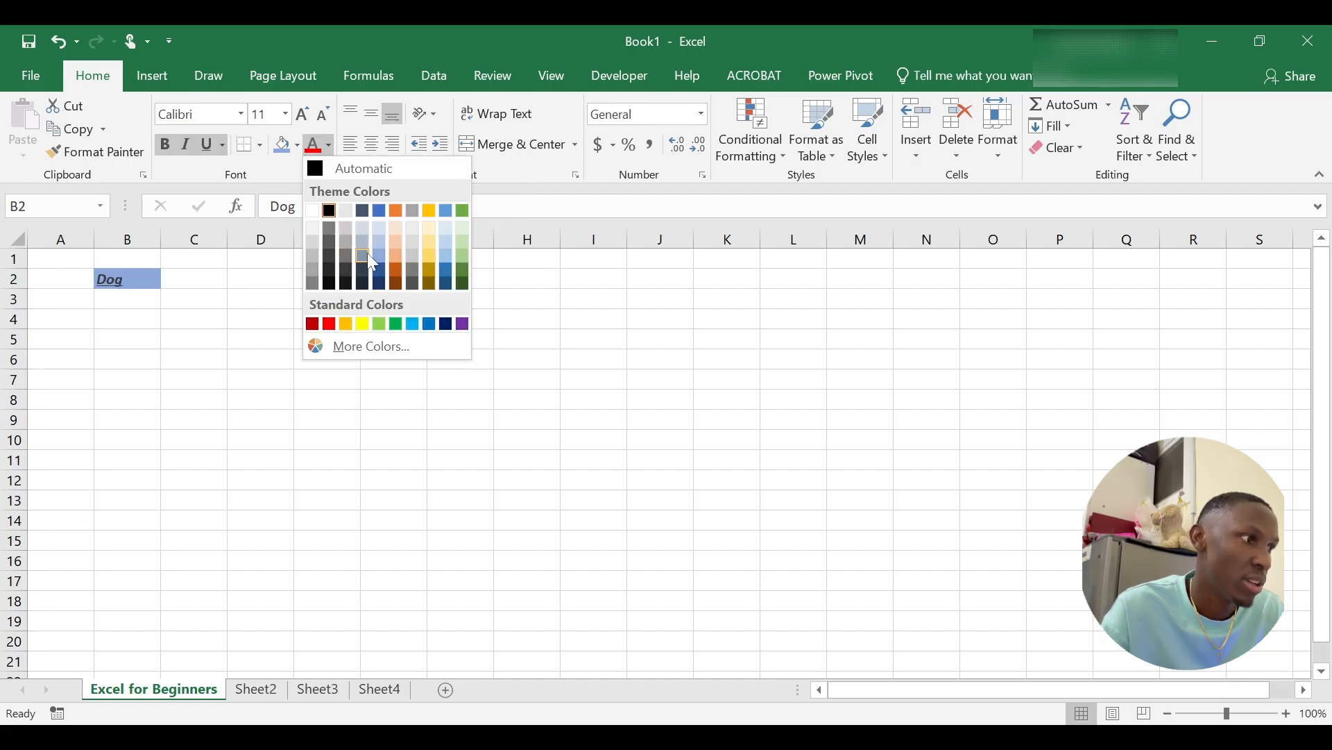
pyautogui.click(368, 324)
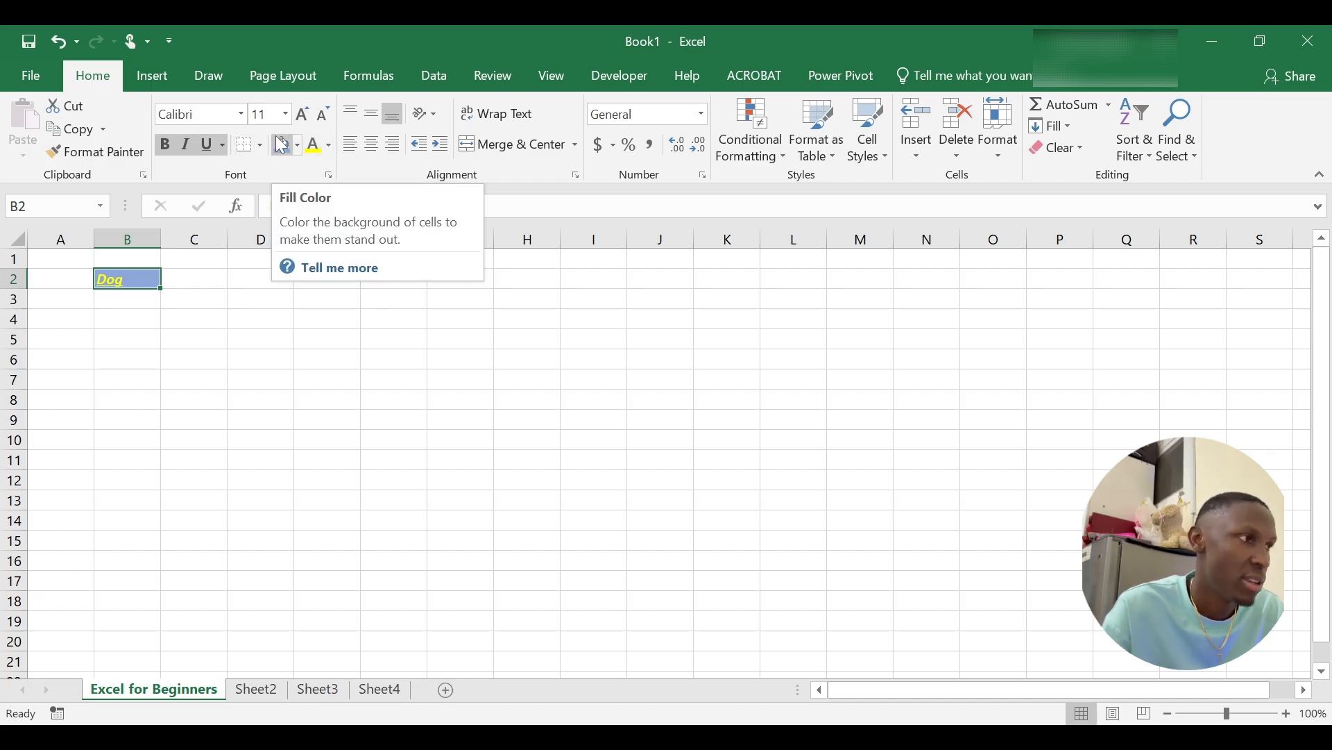
# Step: Enlarge and shrink the text in cell B2 stepwise, and set its font size to 26
pyautogui.click(306, 115)
pyautogui.click(305, 115)
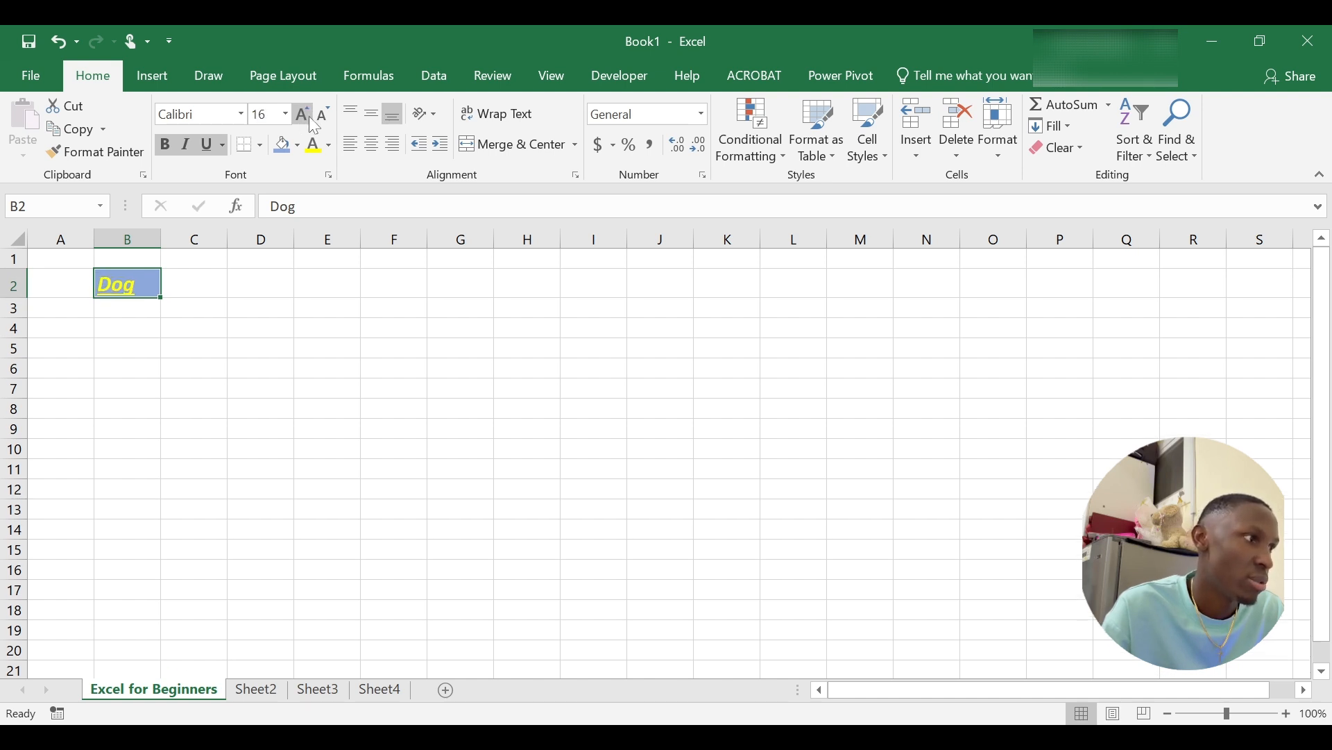
pyautogui.click(323, 114)
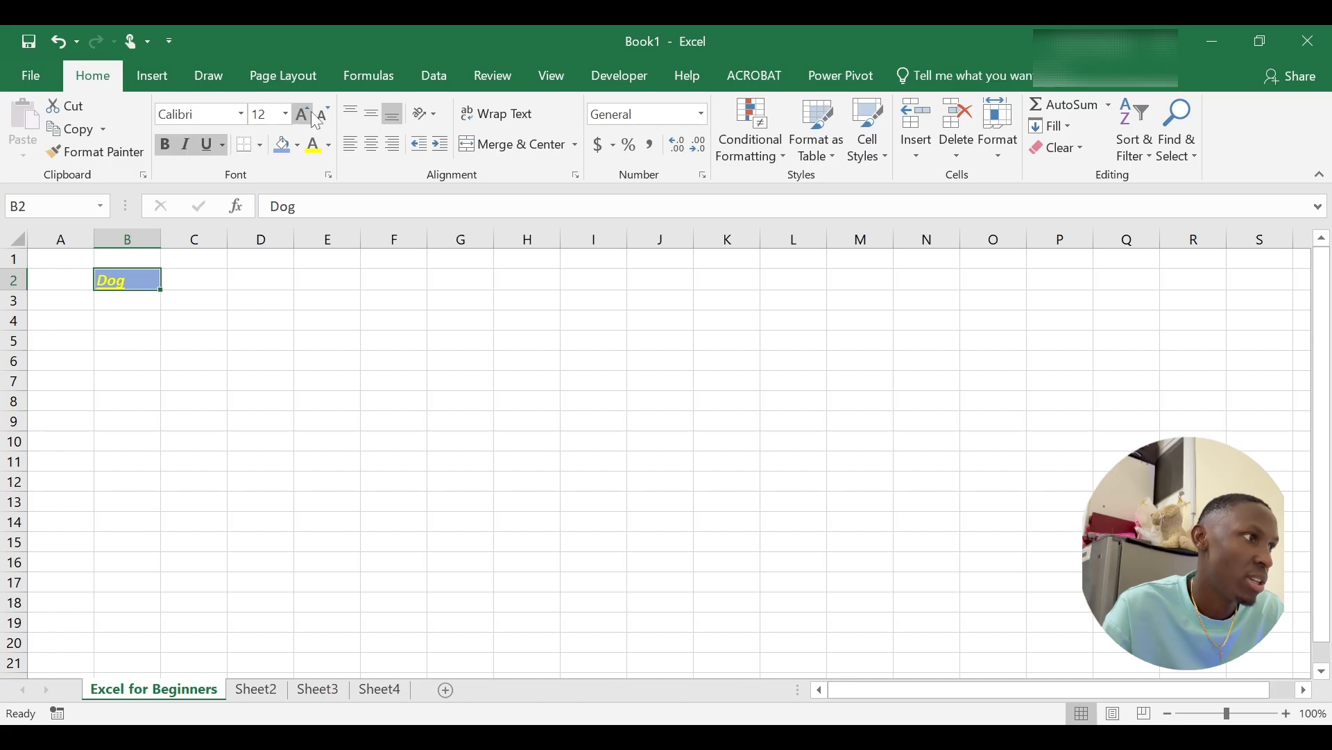
pyautogui.click(309, 115)
pyautogui.click(309, 115)
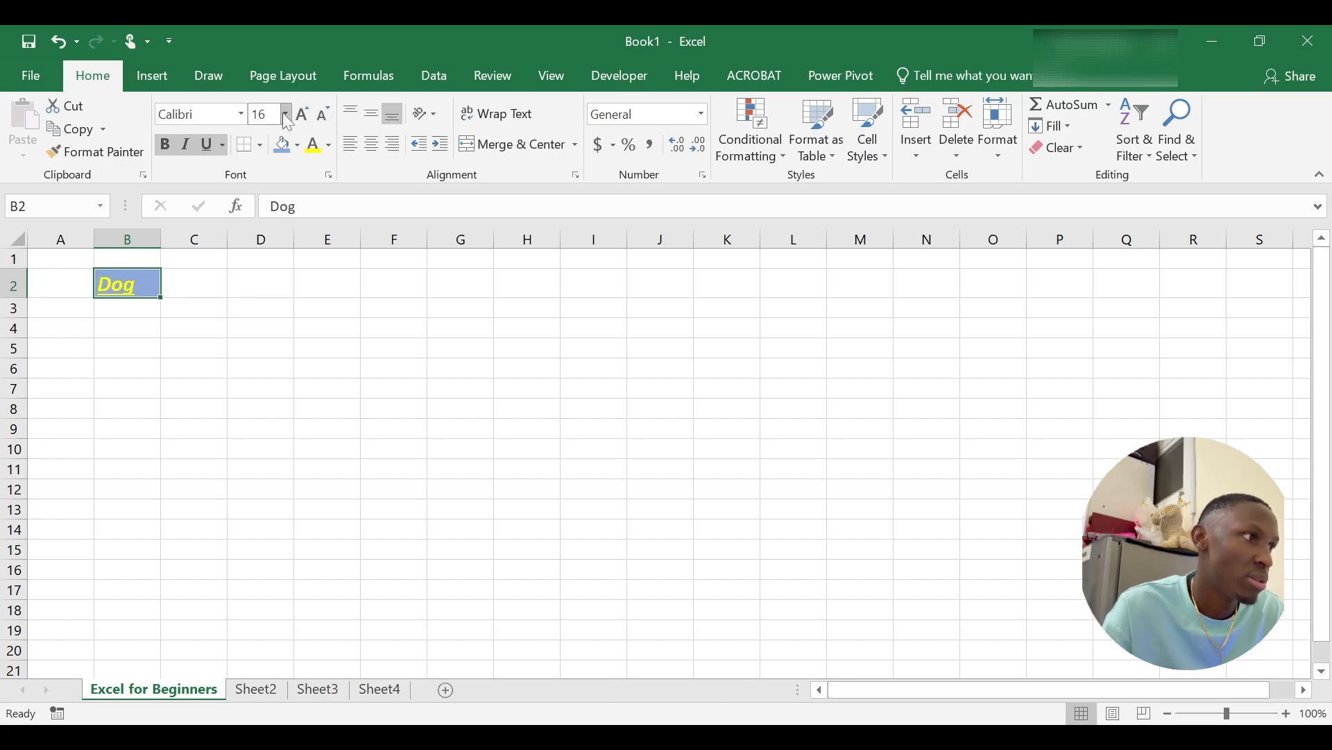
pyautogui.click(287, 115)
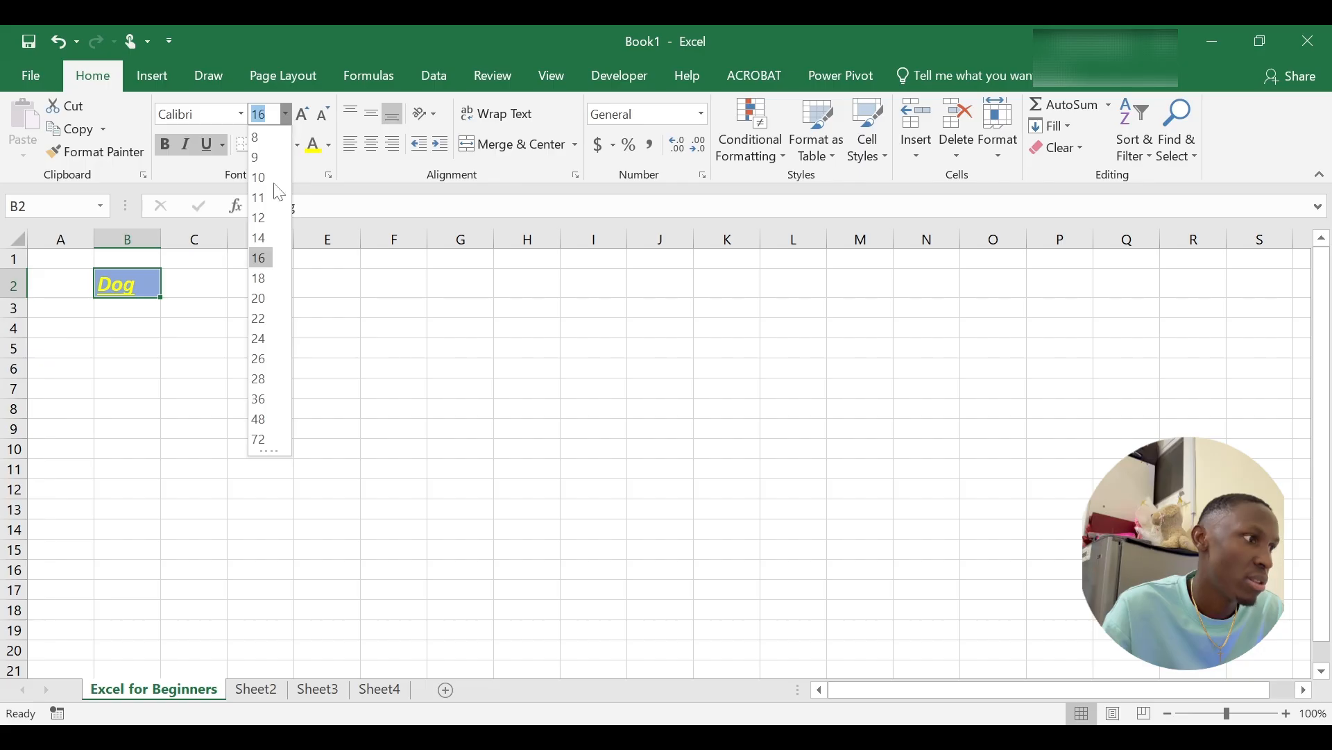
pyautogui.click(274, 368)
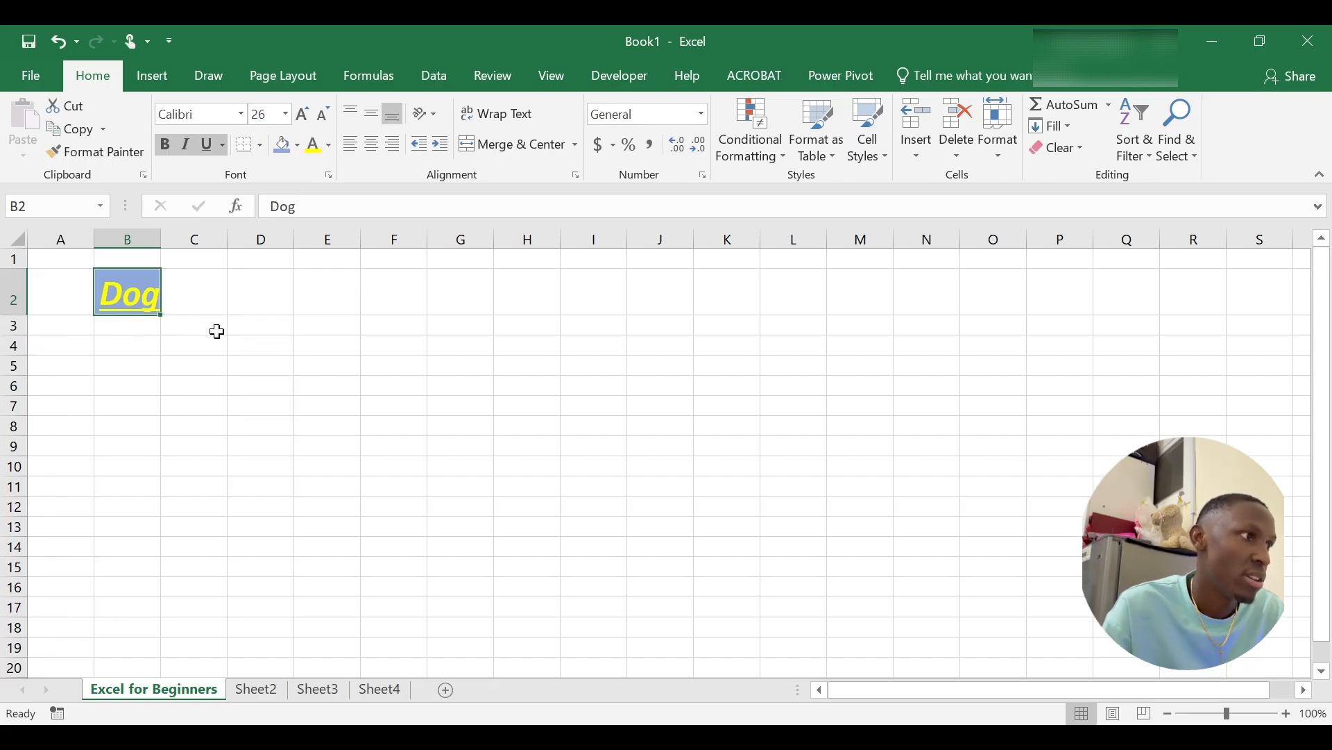
# Step: Change the font of cell B2 to Algerian and auto-fit the width of column B to its text
pyautogui.click(243, 114)
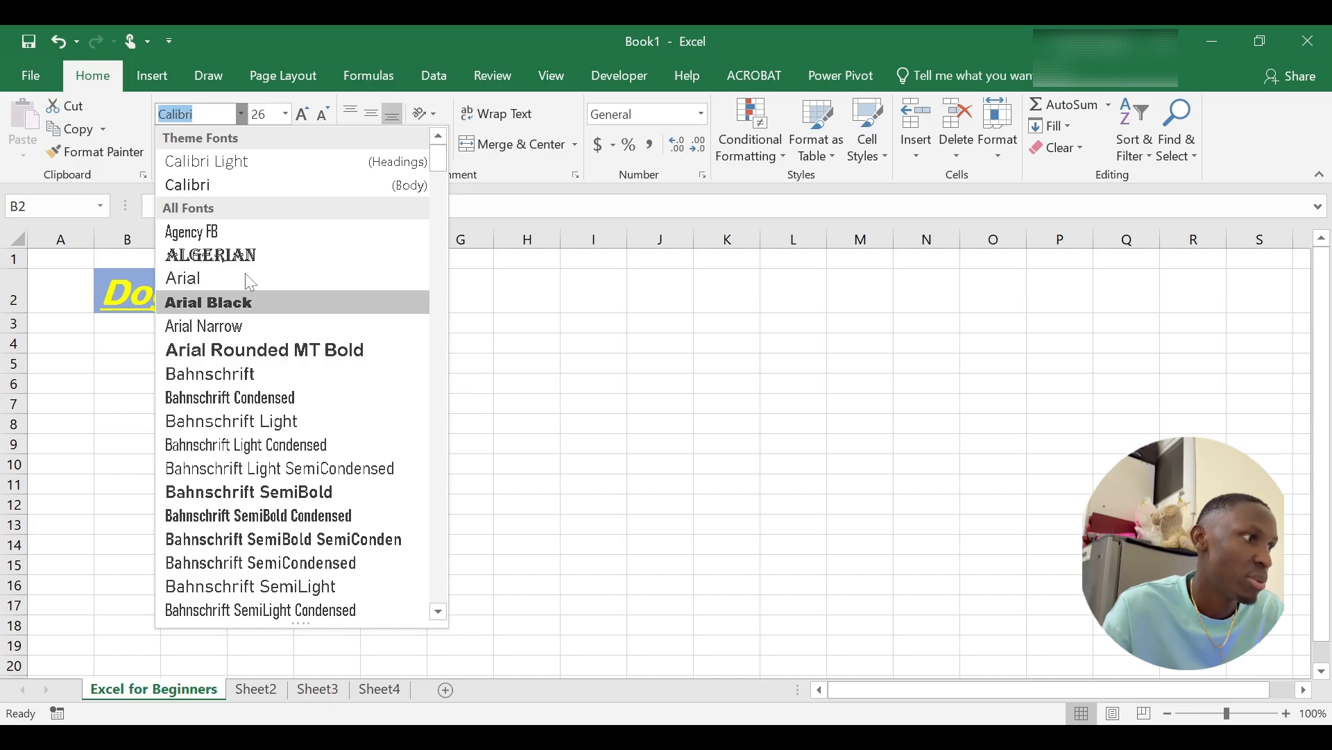
pyautogui.click(248, 255)
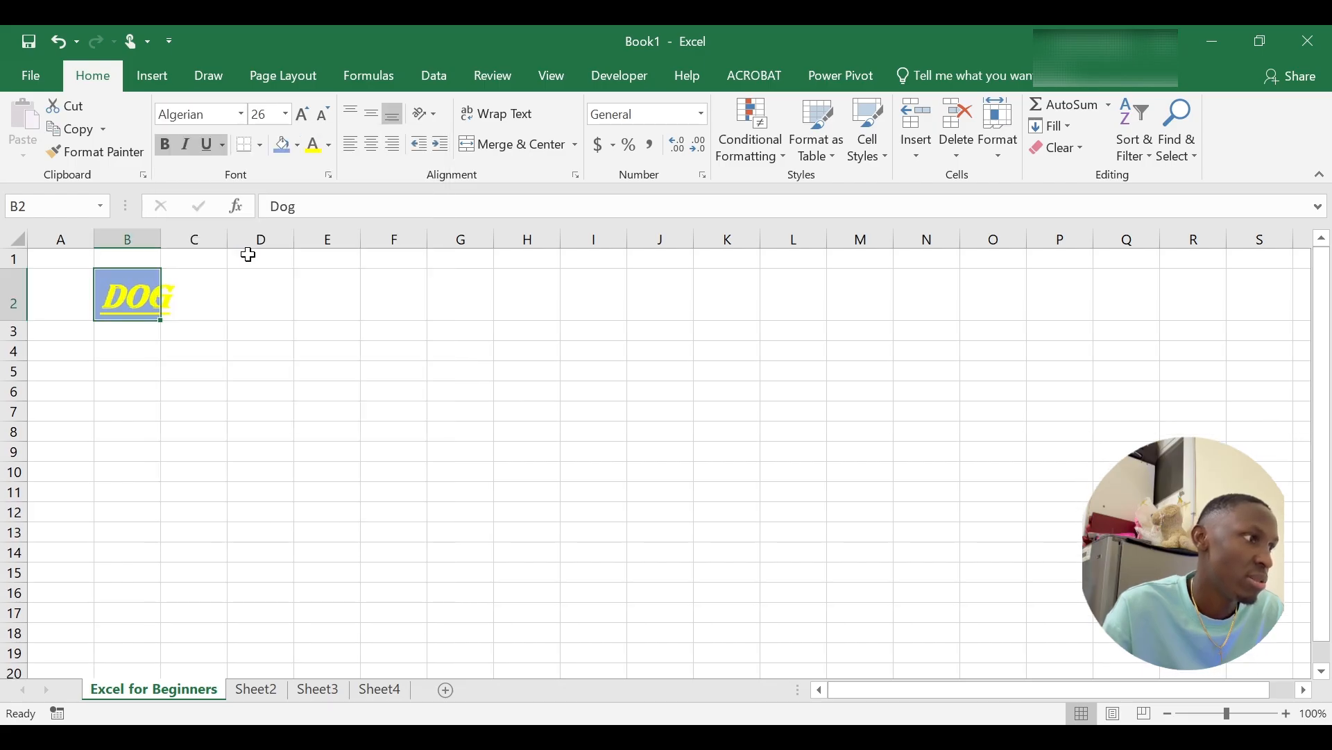
pyautogui.click(224, 351)
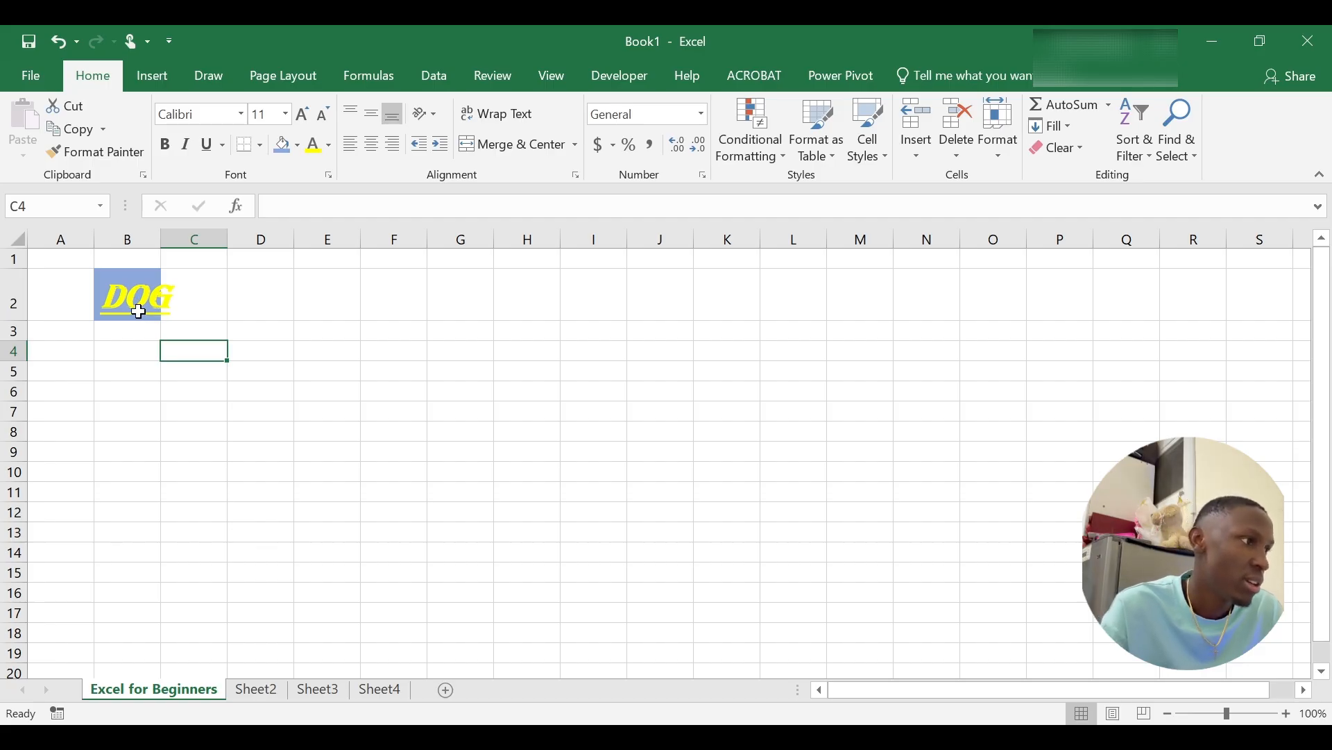
pyautogui.click(135, 237)
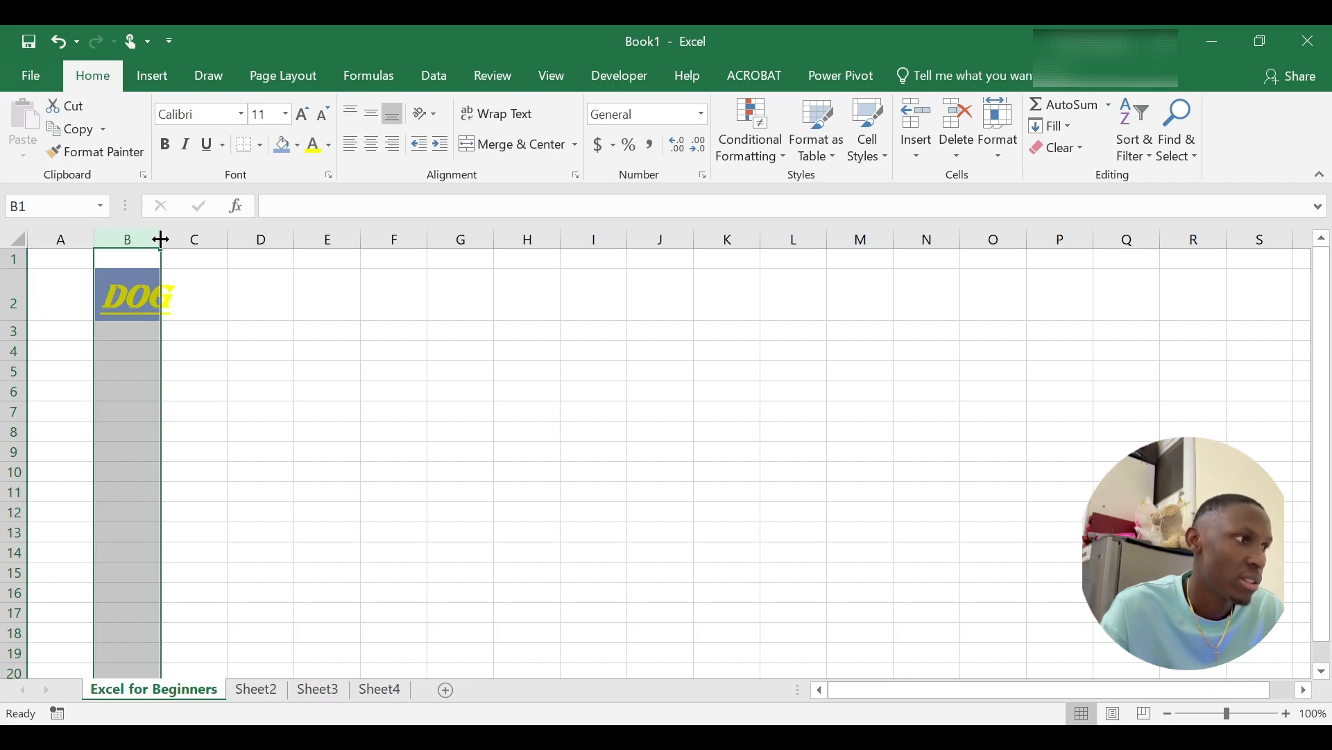
pyautogui.doubleClick(160, 239)
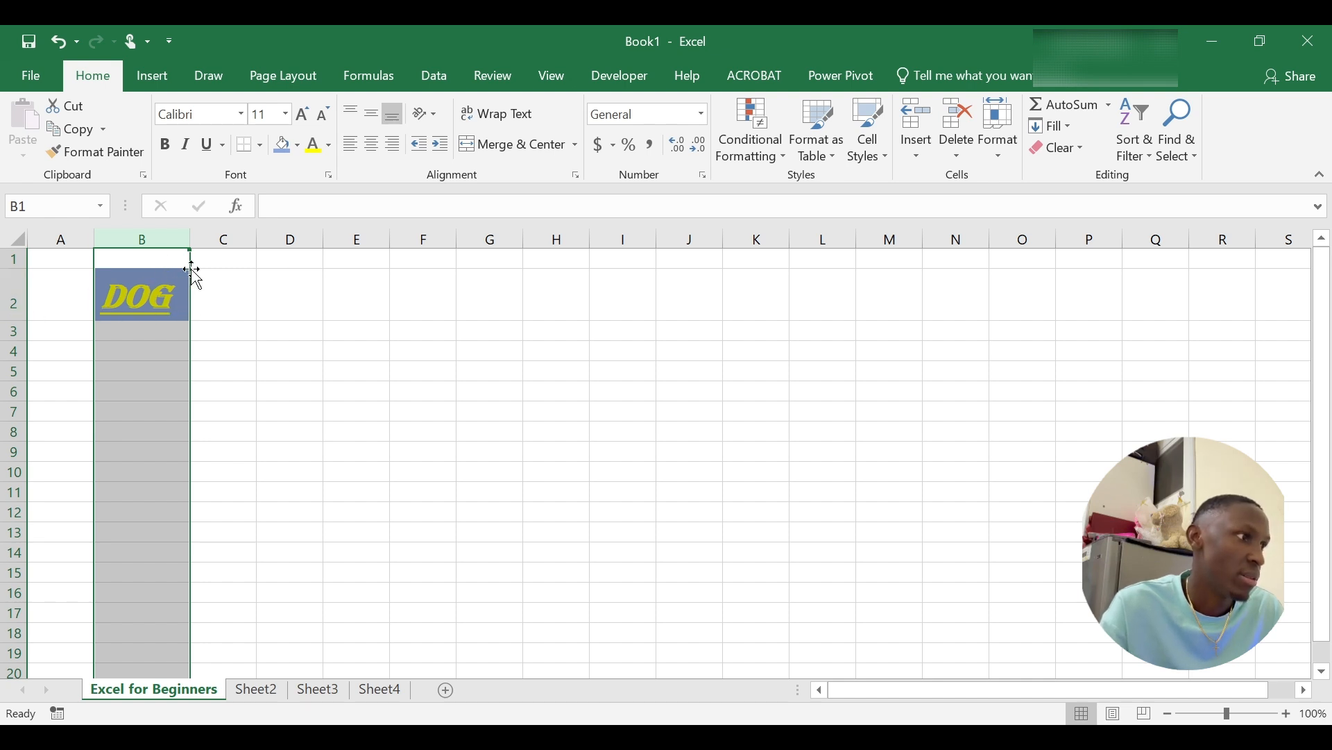
# Step: Undo all changes back through the column width and the formatting of cell B2 to the entry of the word "Dog"
pyautogui.click(59, 43)
pyautogui.click(54, 38)
pyautogui.click(54, 39)
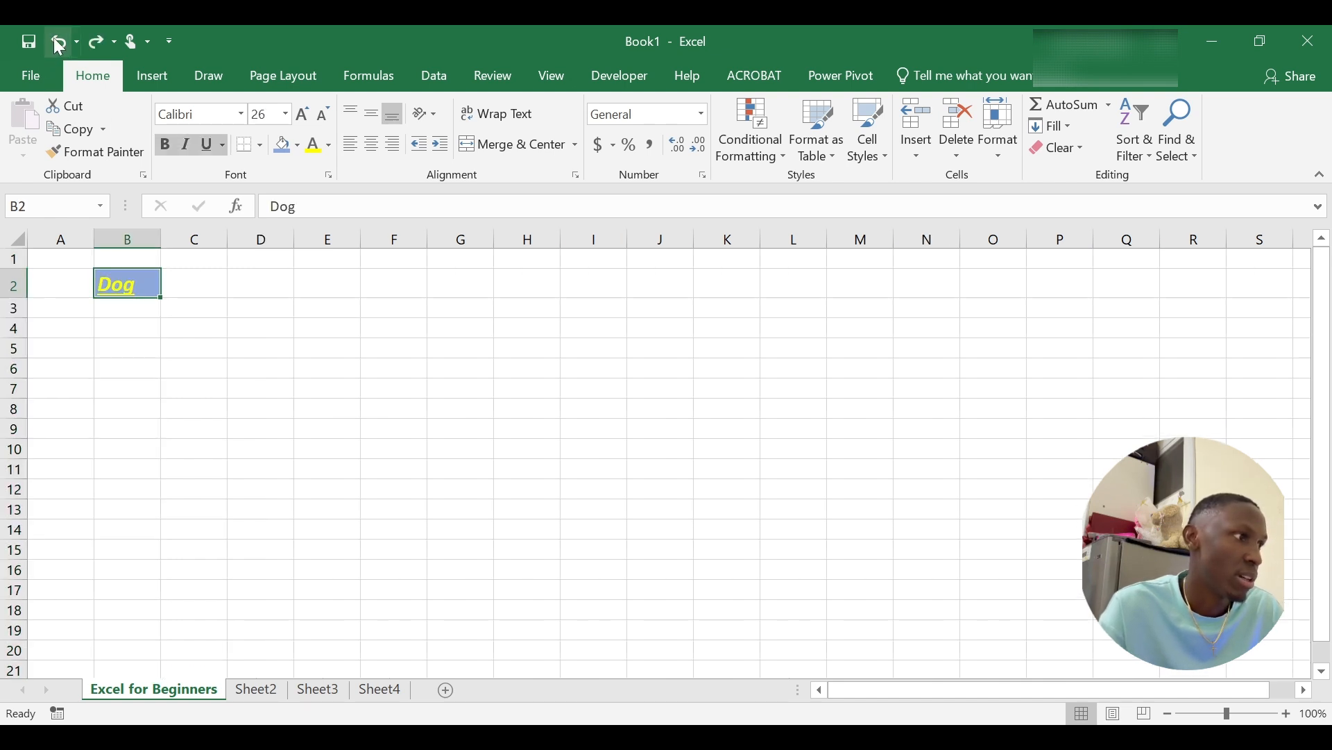
pyautogui.click(55, 39)
pyautogui.click(55, 39)
pyautogui.click(55, 39)
pyautogui.click(55, 42)
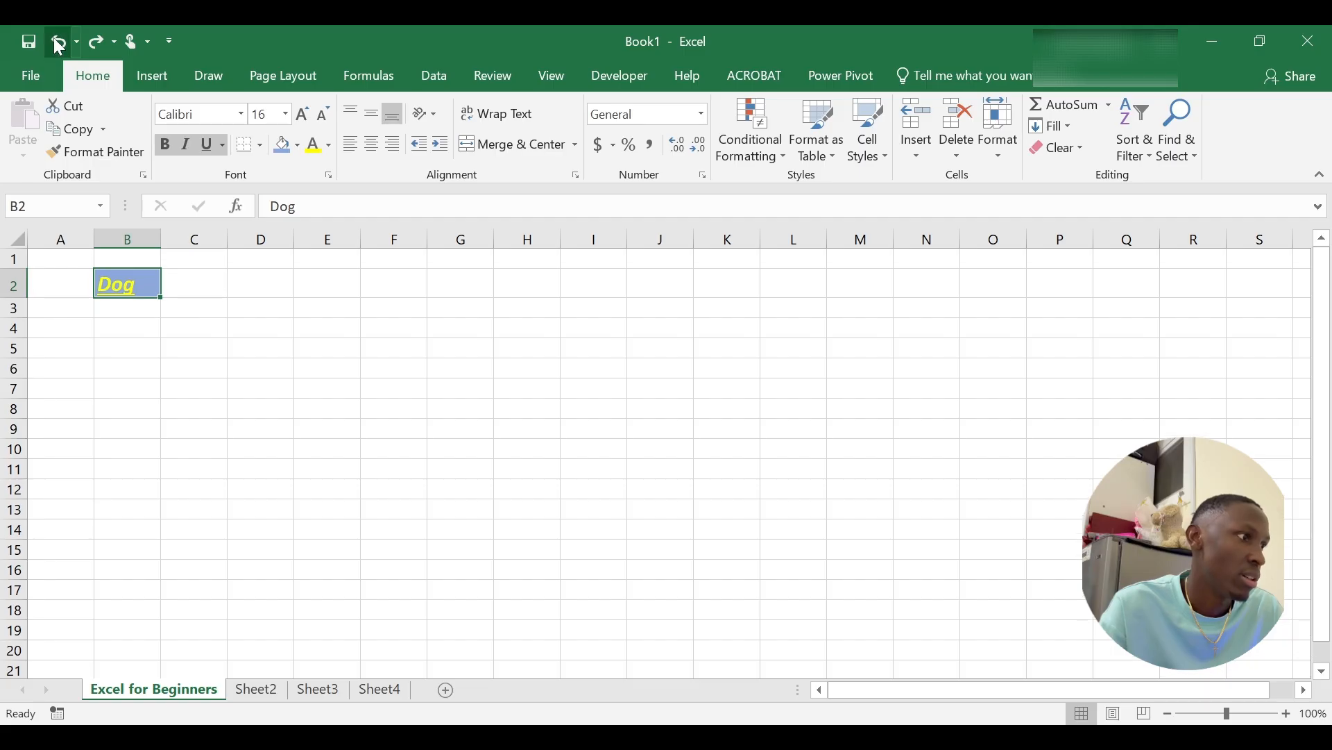
pyautogui.click(56, 41)
pyautogui.click(55, 41)
pyautogui.click(56, 41)
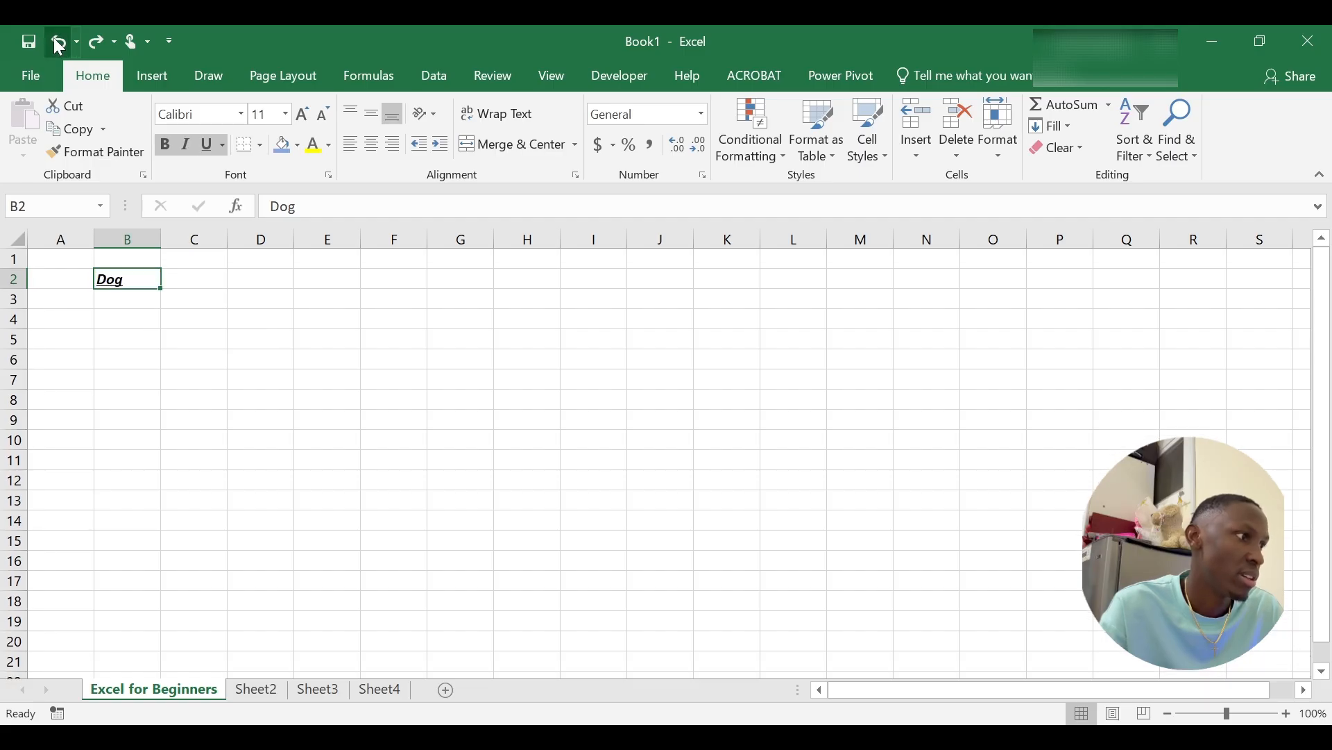
pyautogui.click(56, 41)
pyautogui.click(56, 42)
pyautogui.click(55, 42)
pyautogui.click(55, 42)
pyautogui.click(55, 42)
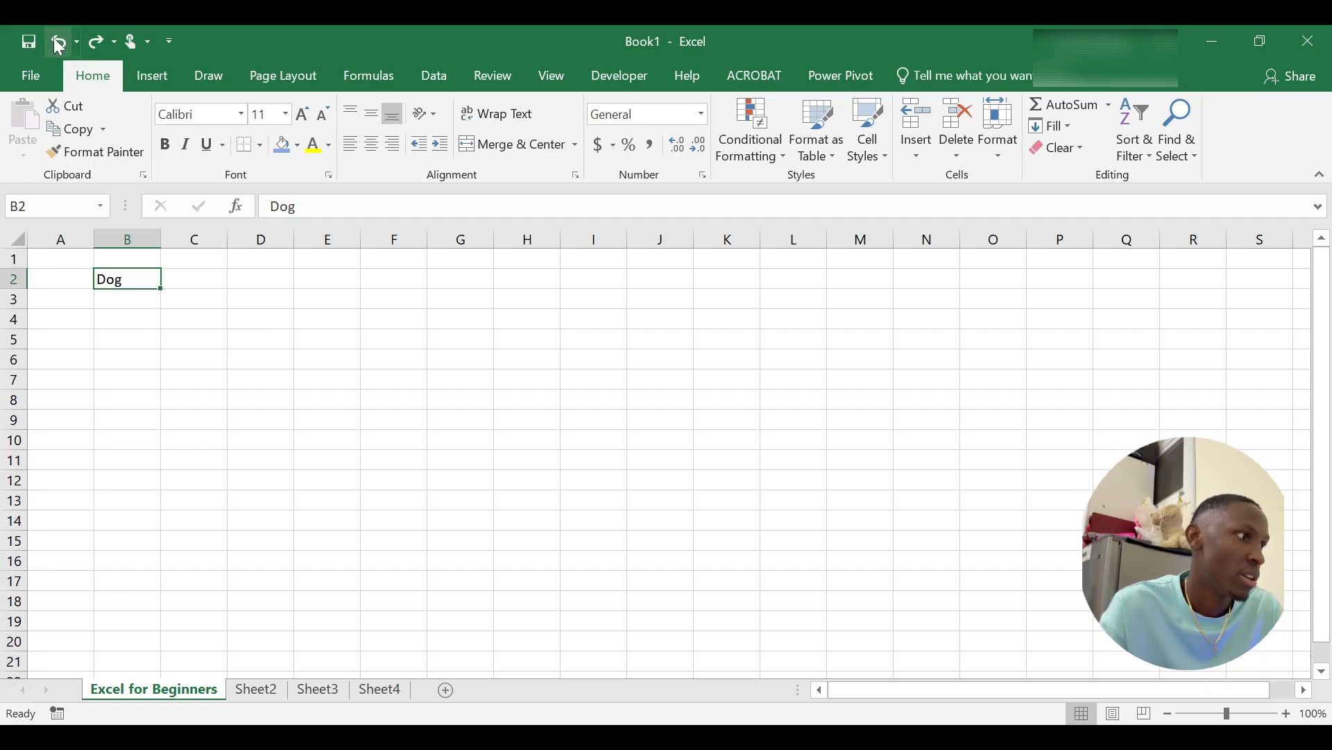
pyautogui.click(55, 42)
pyautogui.click(55, 41)
pyautogui.click(56, 41)
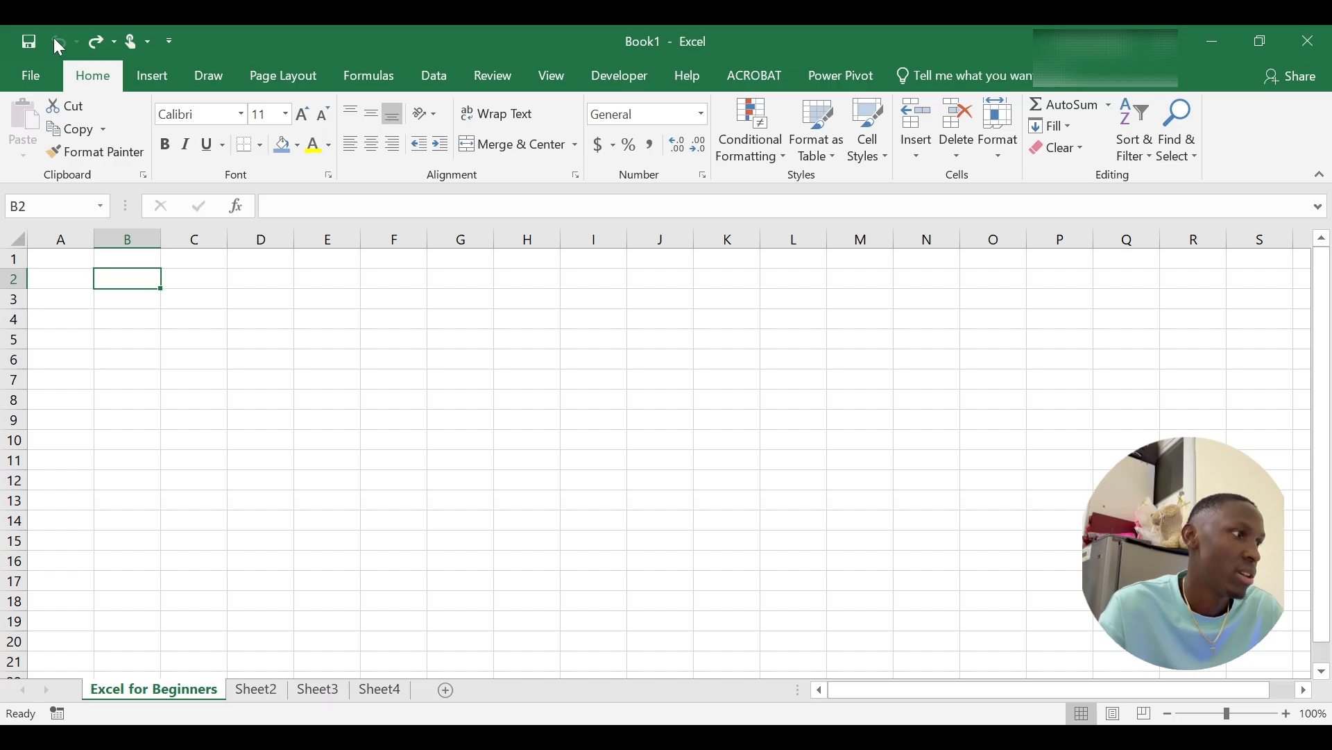
pyautogui.click(115, 419)
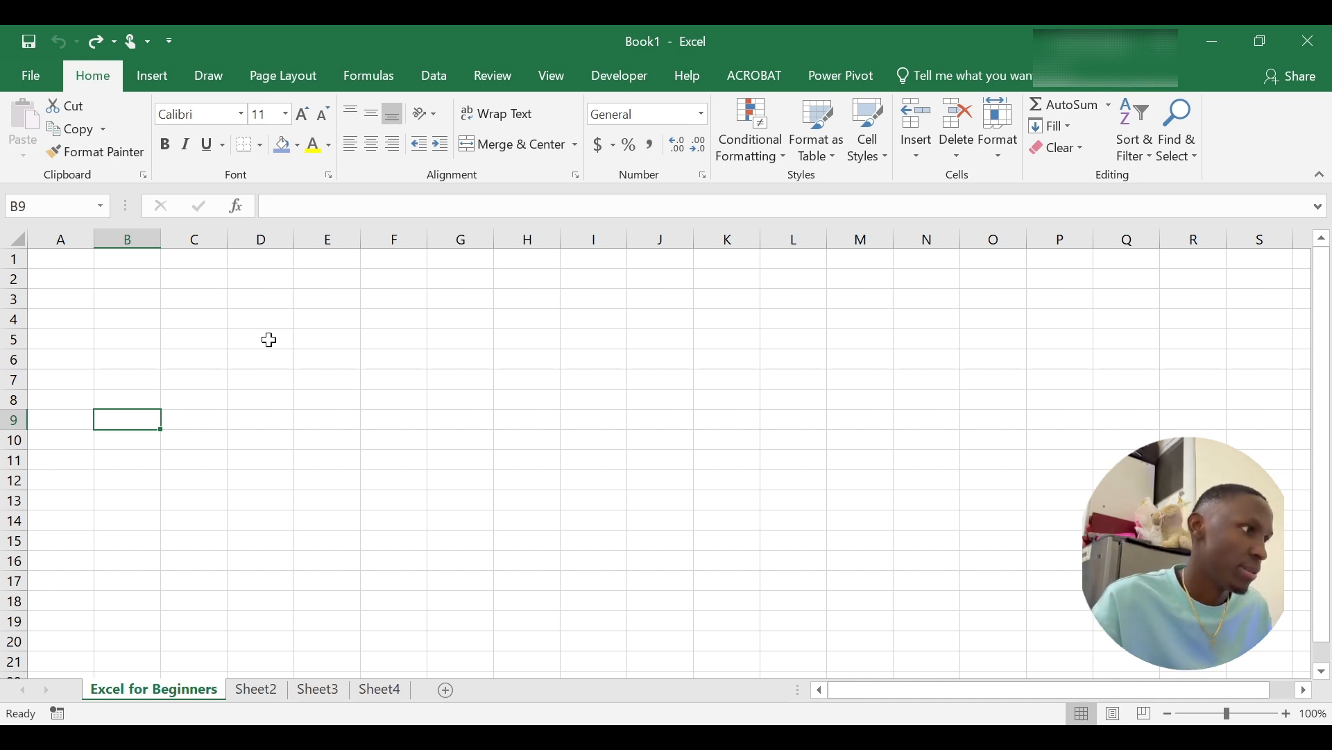
pyautogui.click(113, 283)
pyautogui.click(59, 281)
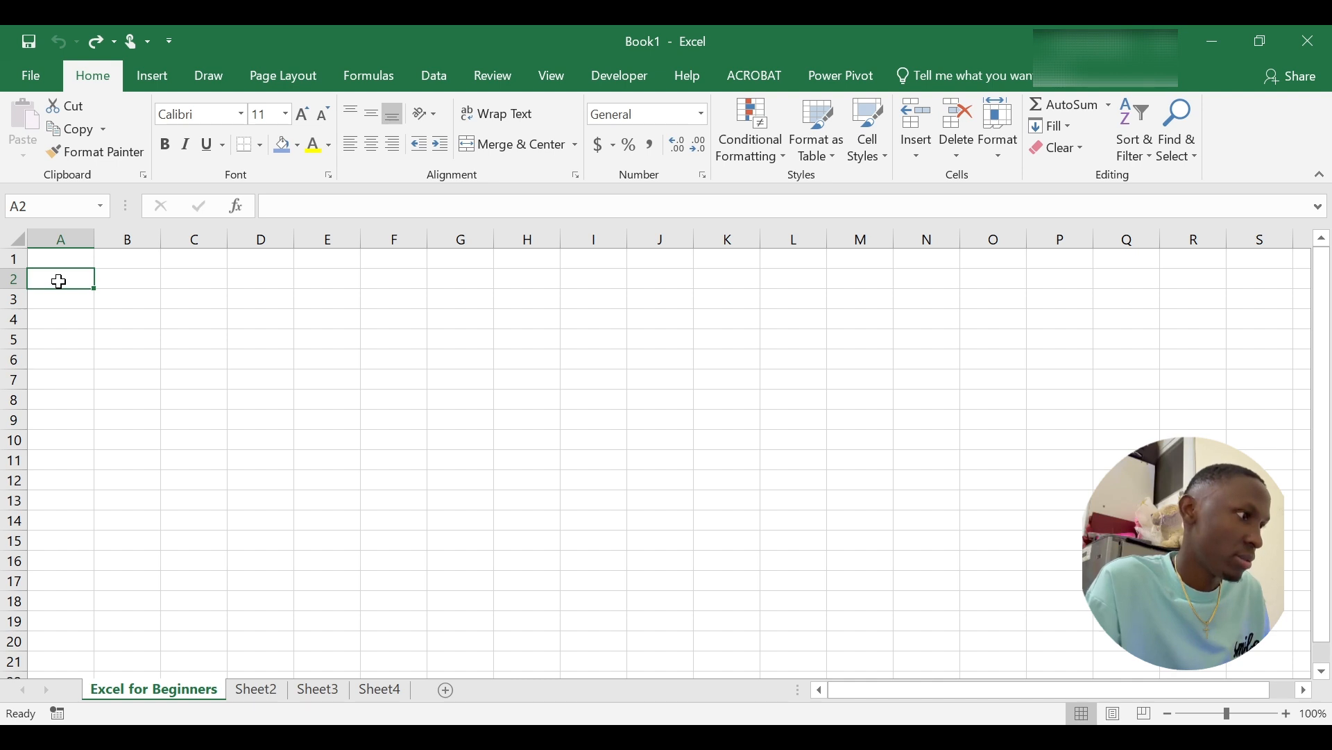
pyautogui.write('1')
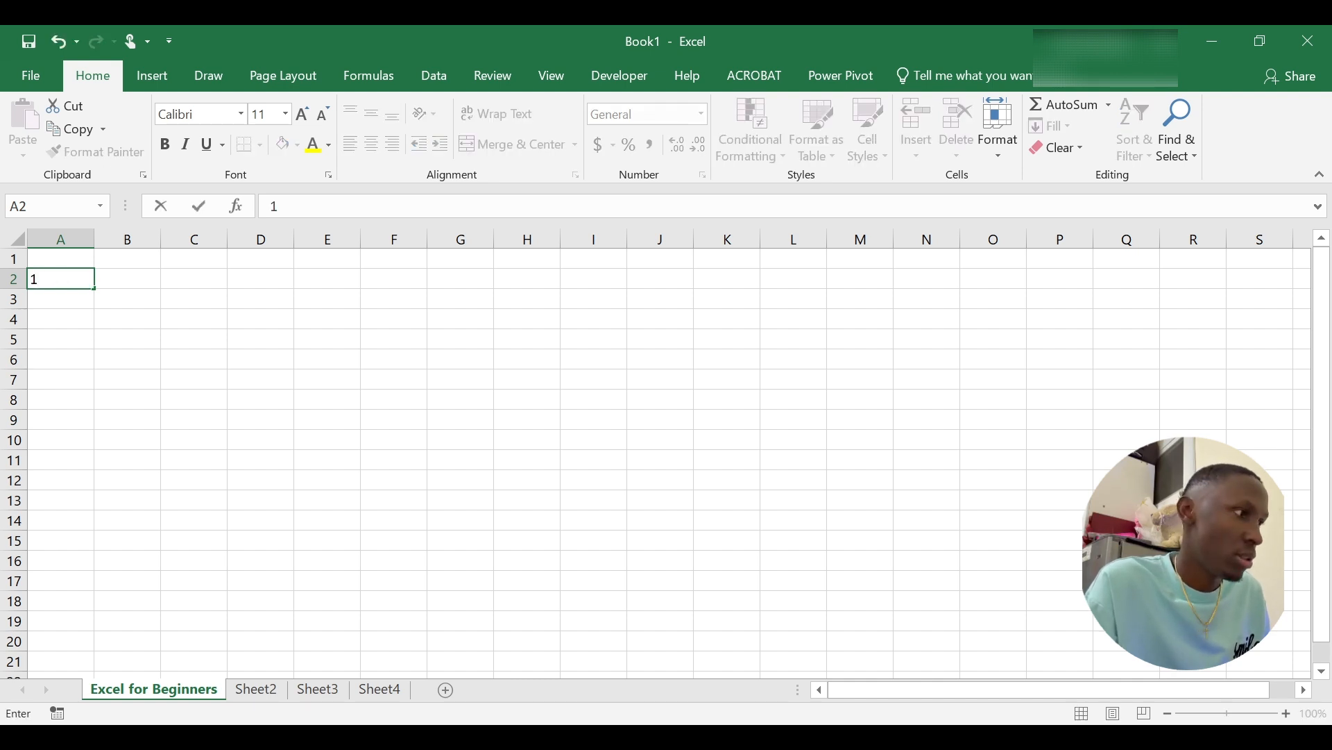
pyautogui.press('Return')
pyautogui.write('2')
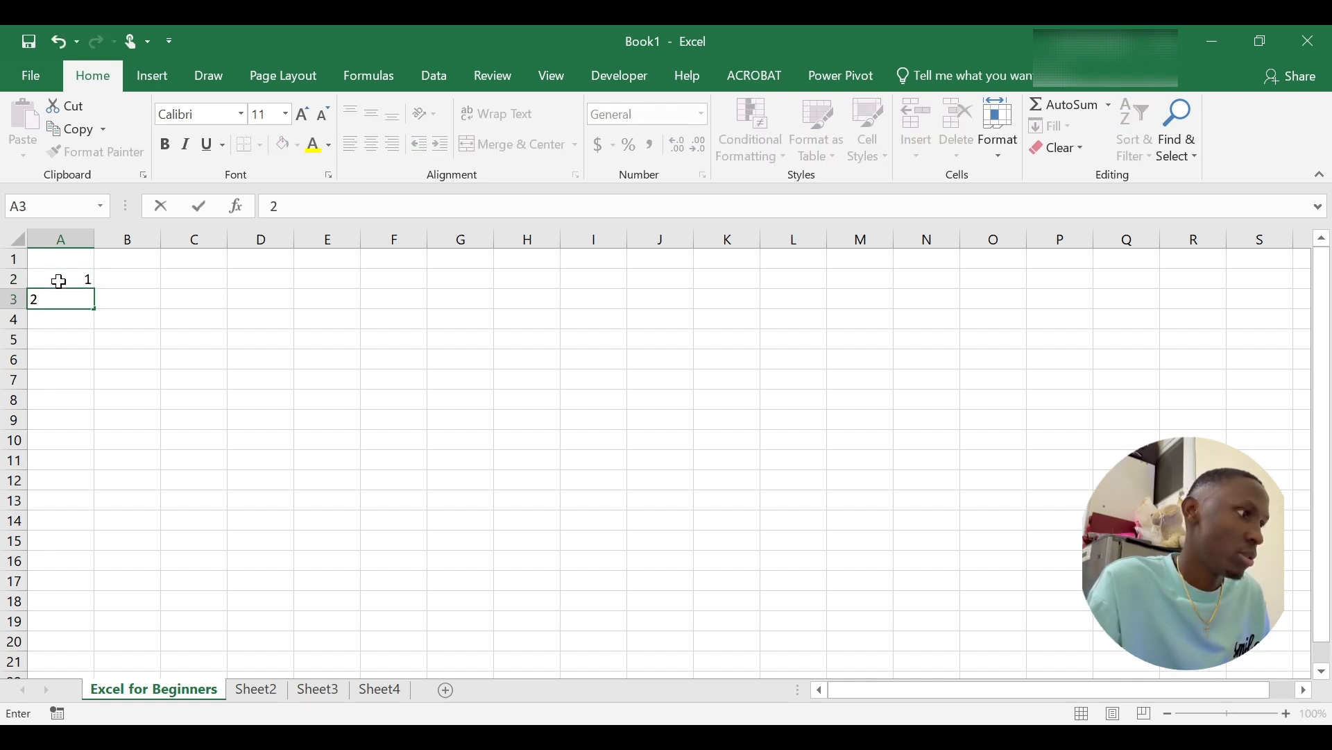
pyautogui.press('Return')
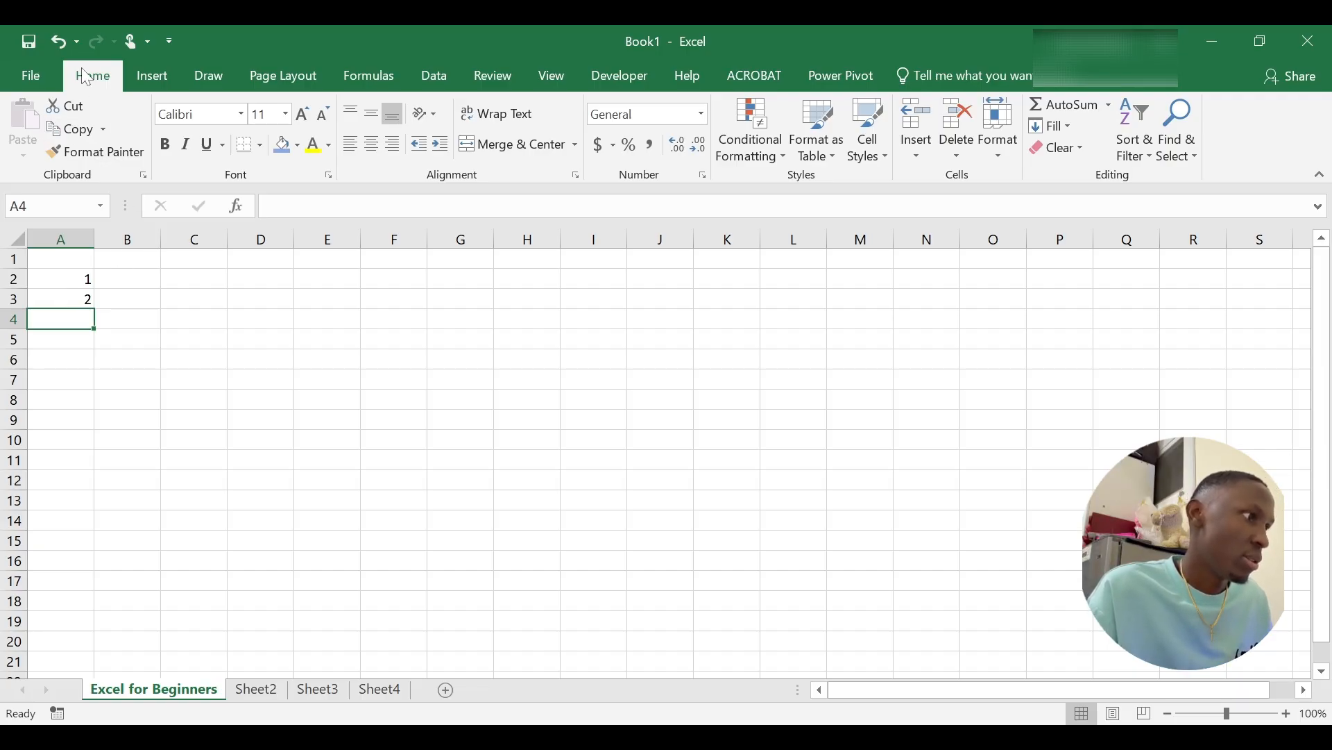
pyautogui.click(61, 42)
pyautogui.click(63, 42)
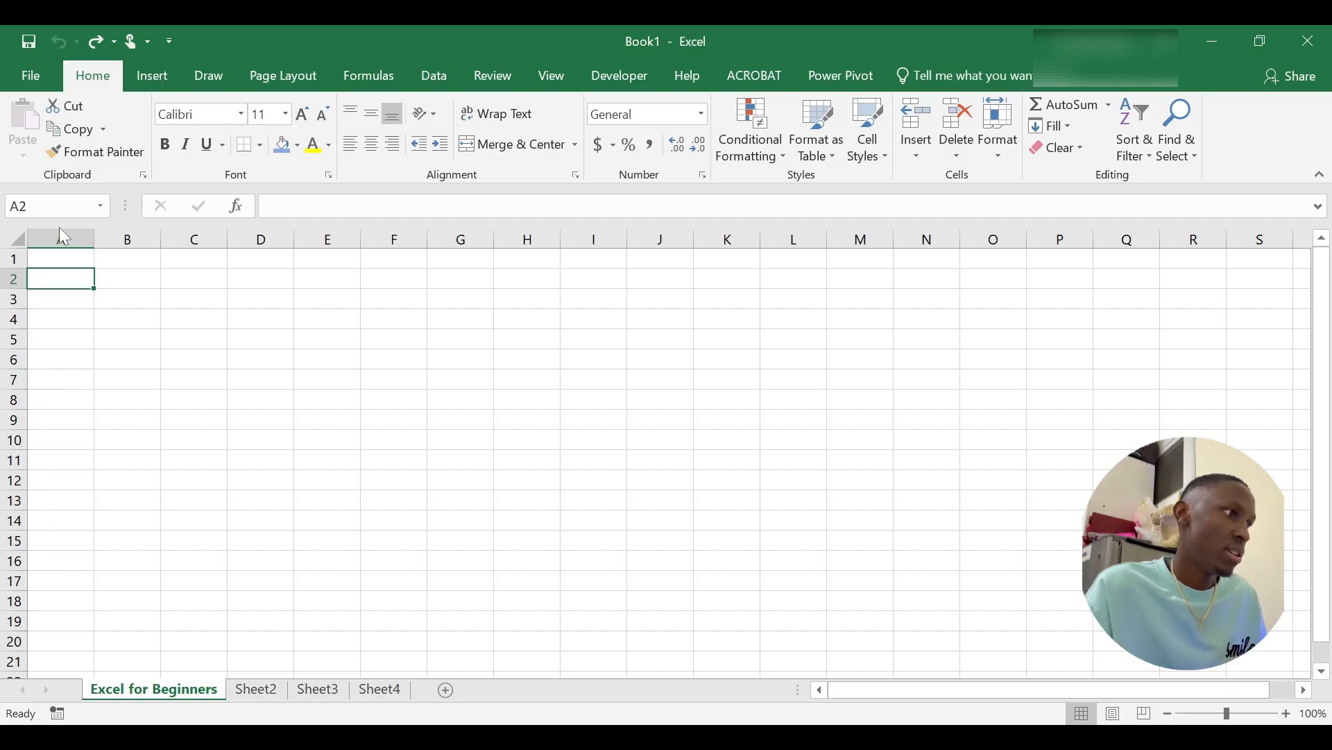
# Step: Enter the numbers 1, 2 and 3 in cells A1, A2 and A3
pyautogui.click(66, 262)
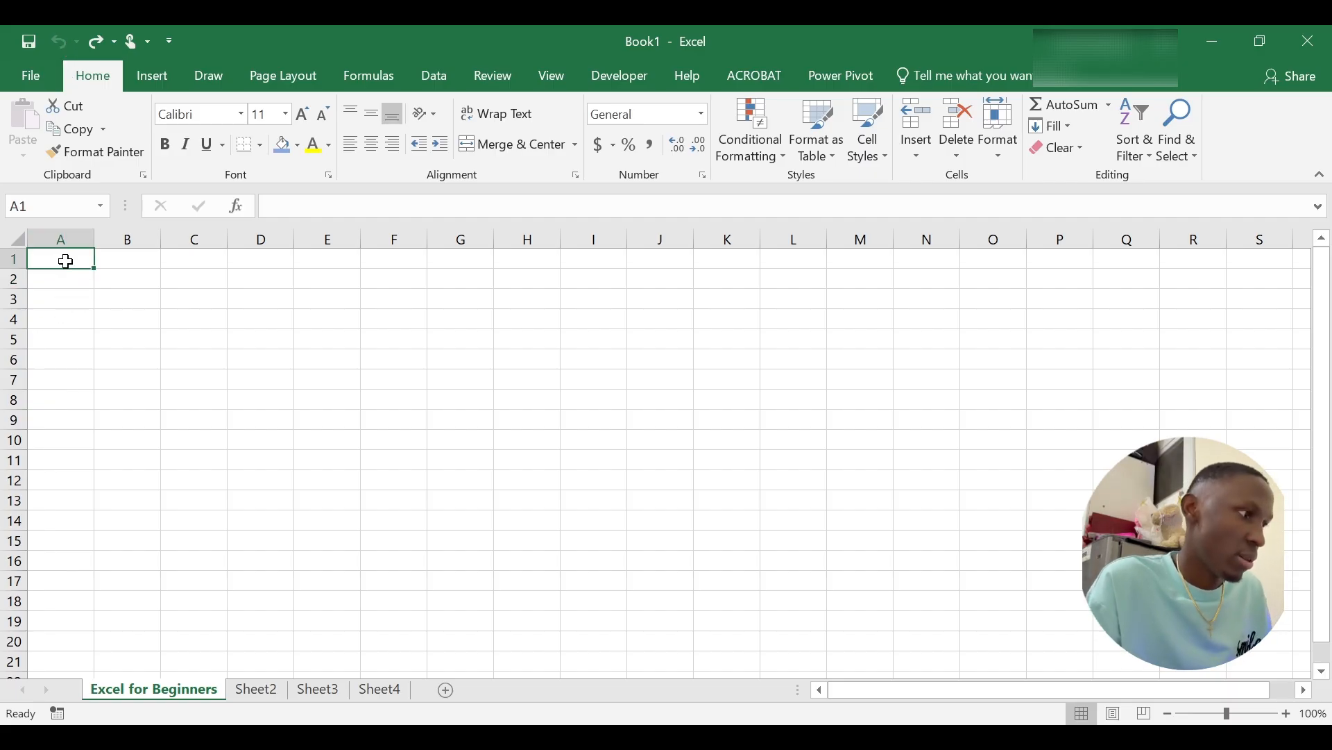
pyautogui.write('1')
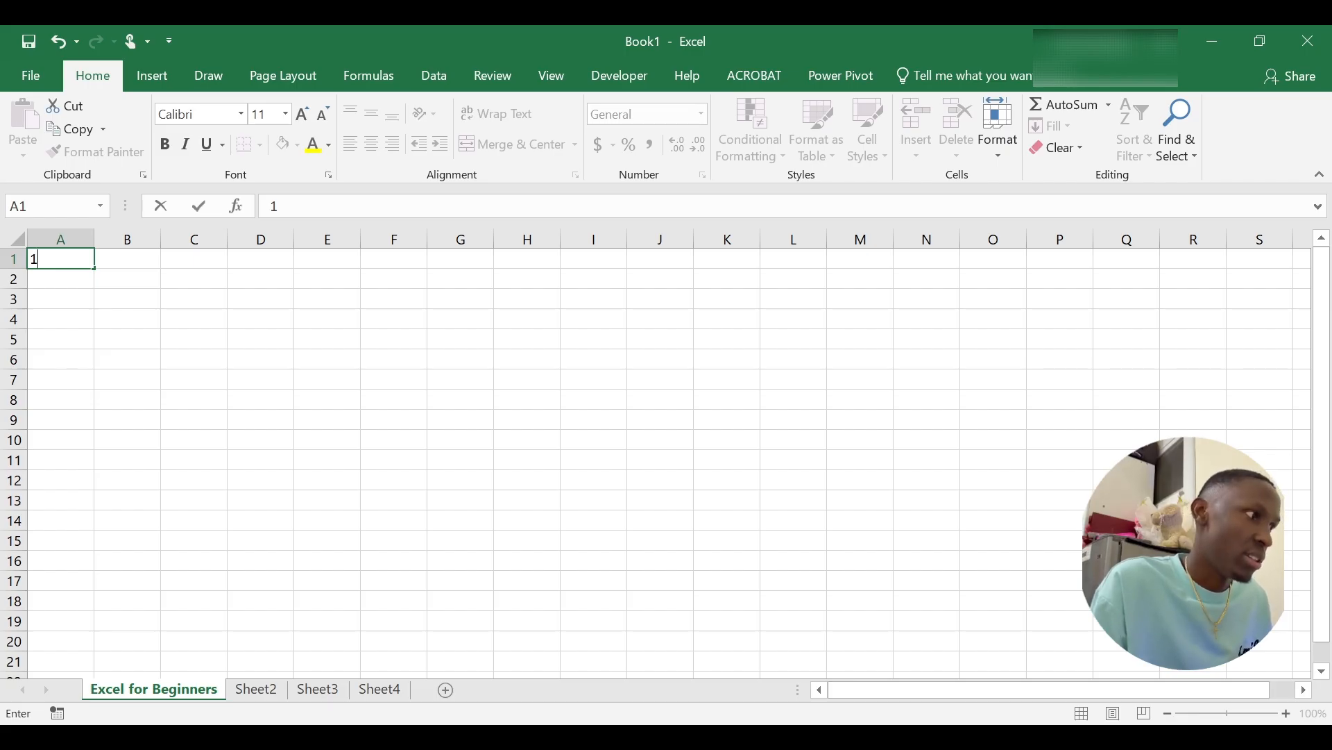
pyautogui.press('Return')
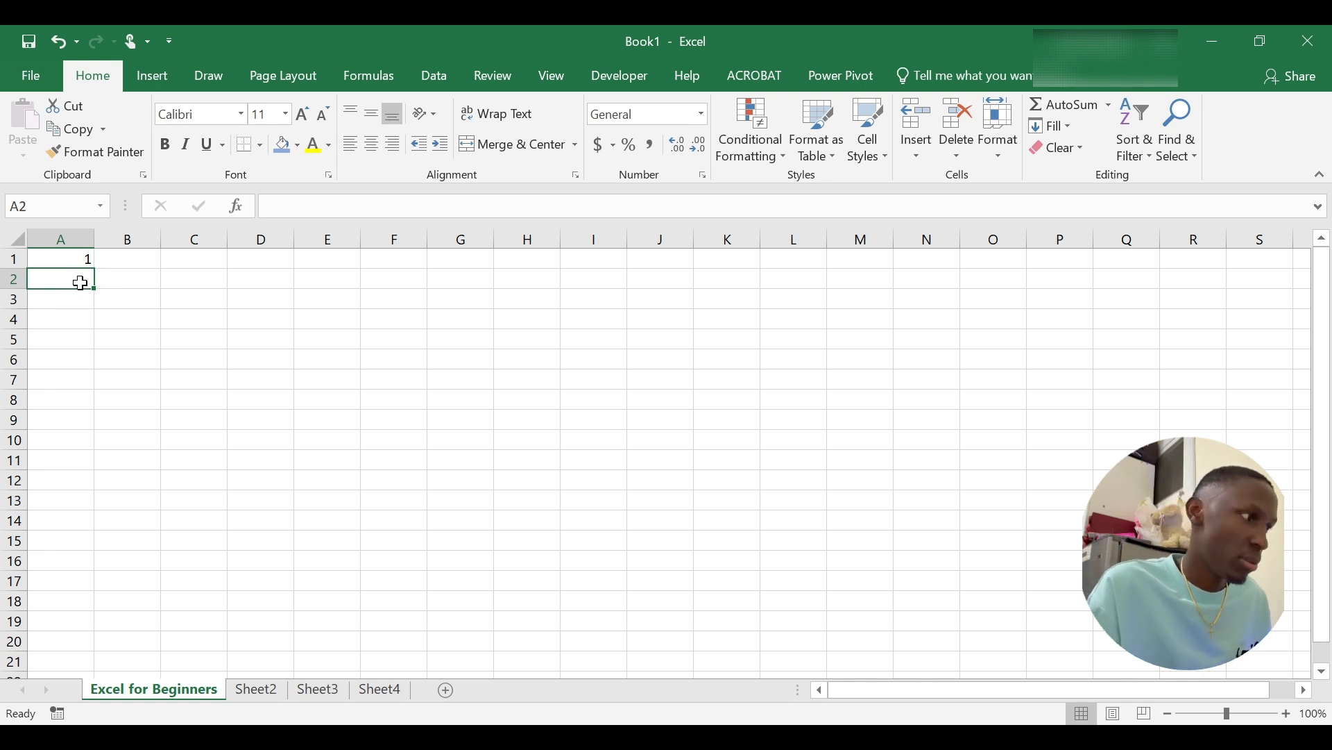
pyautogui.write('2')
pyautogui.press('Return')
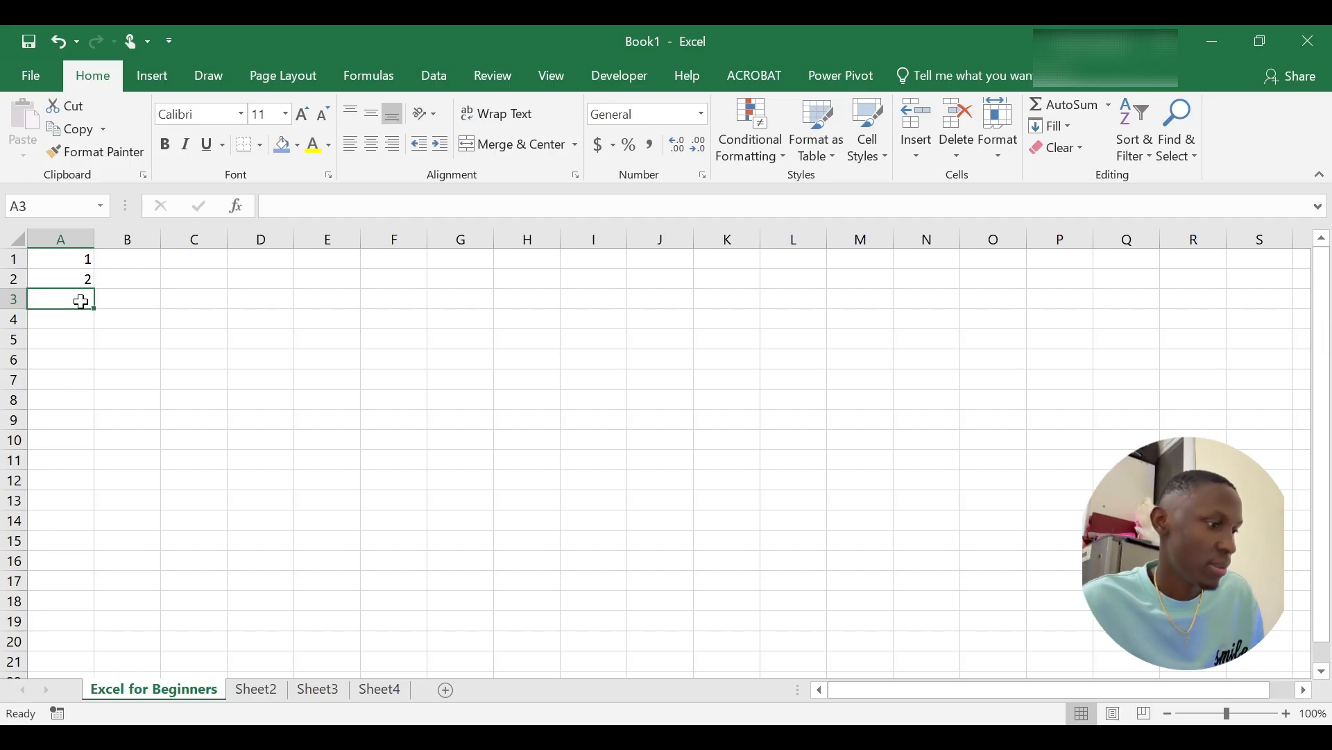
pyautogui.write('3')
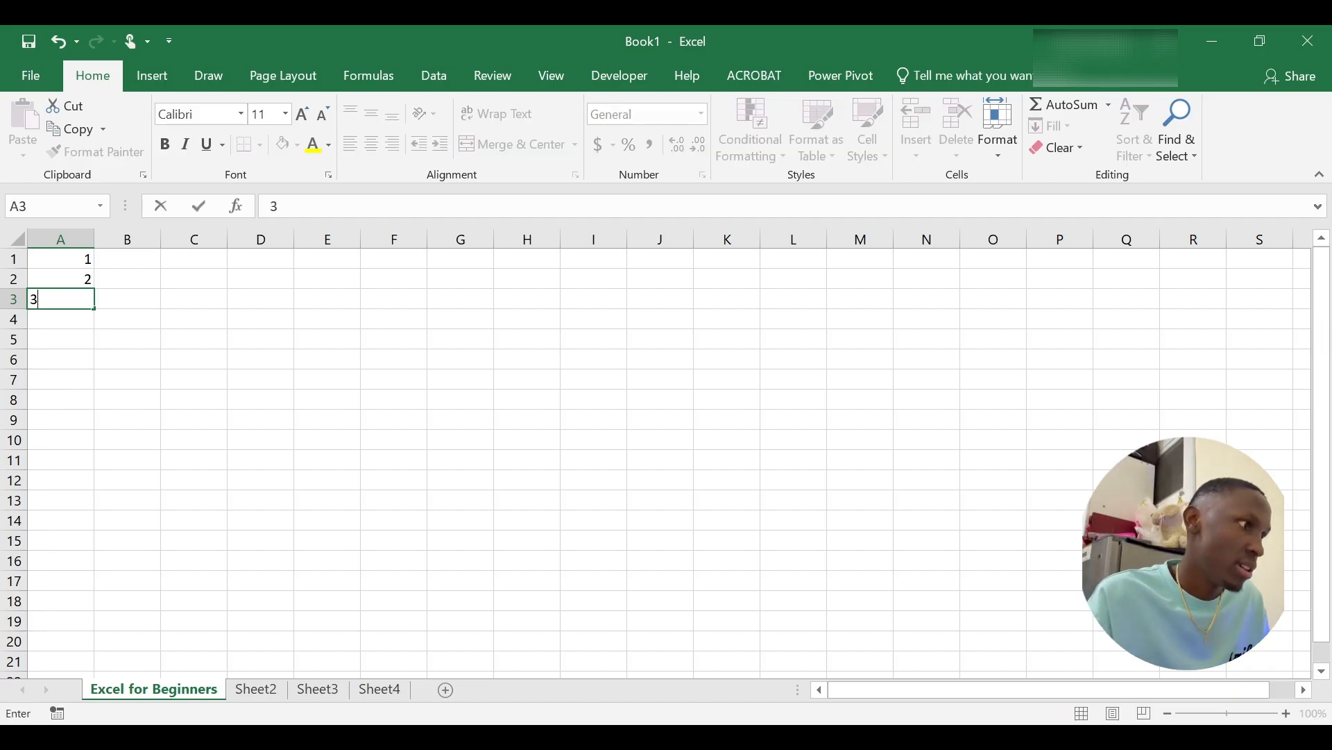
pyautogui.press('Return')
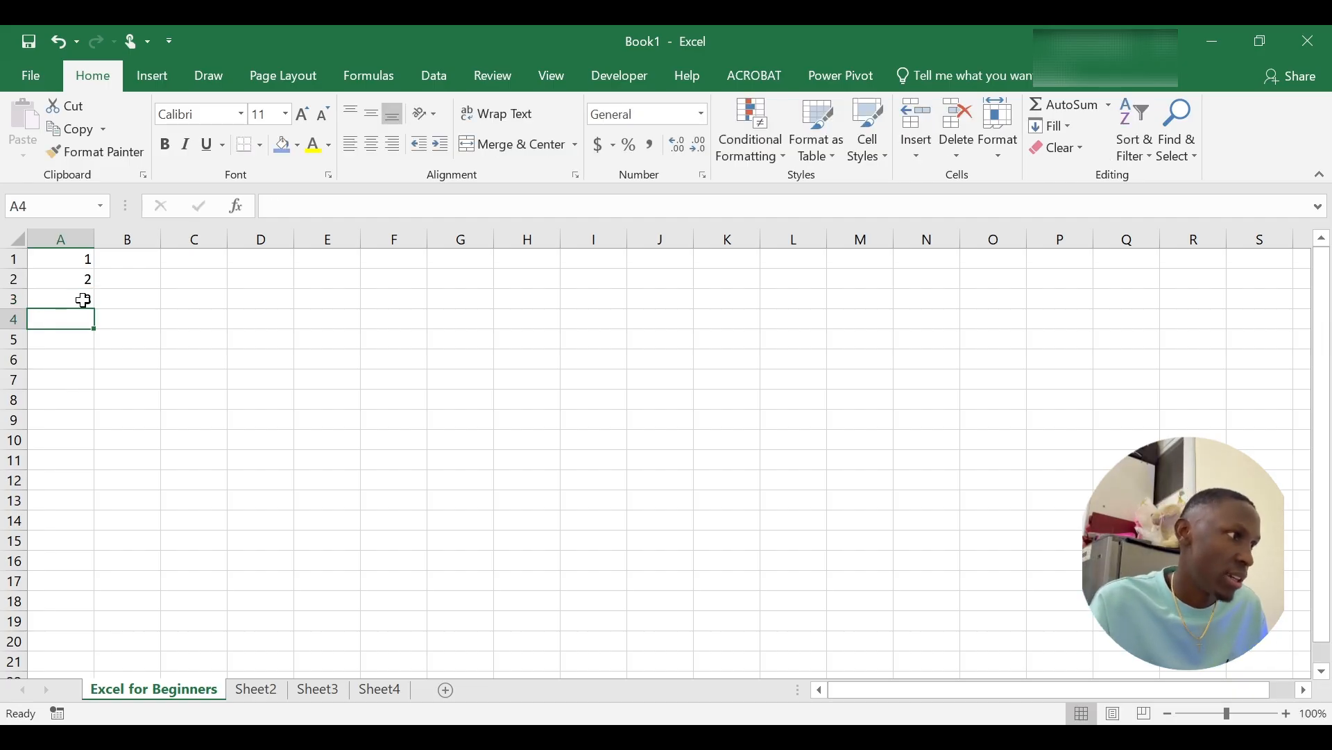
# Step: Extend the number series from cells A1:A3 down to cell A20 with the fill handle
pyautogui.click(62, 260)
pyautogui.moveTo(62, 260); pyautogui.dragTo(63, 295)
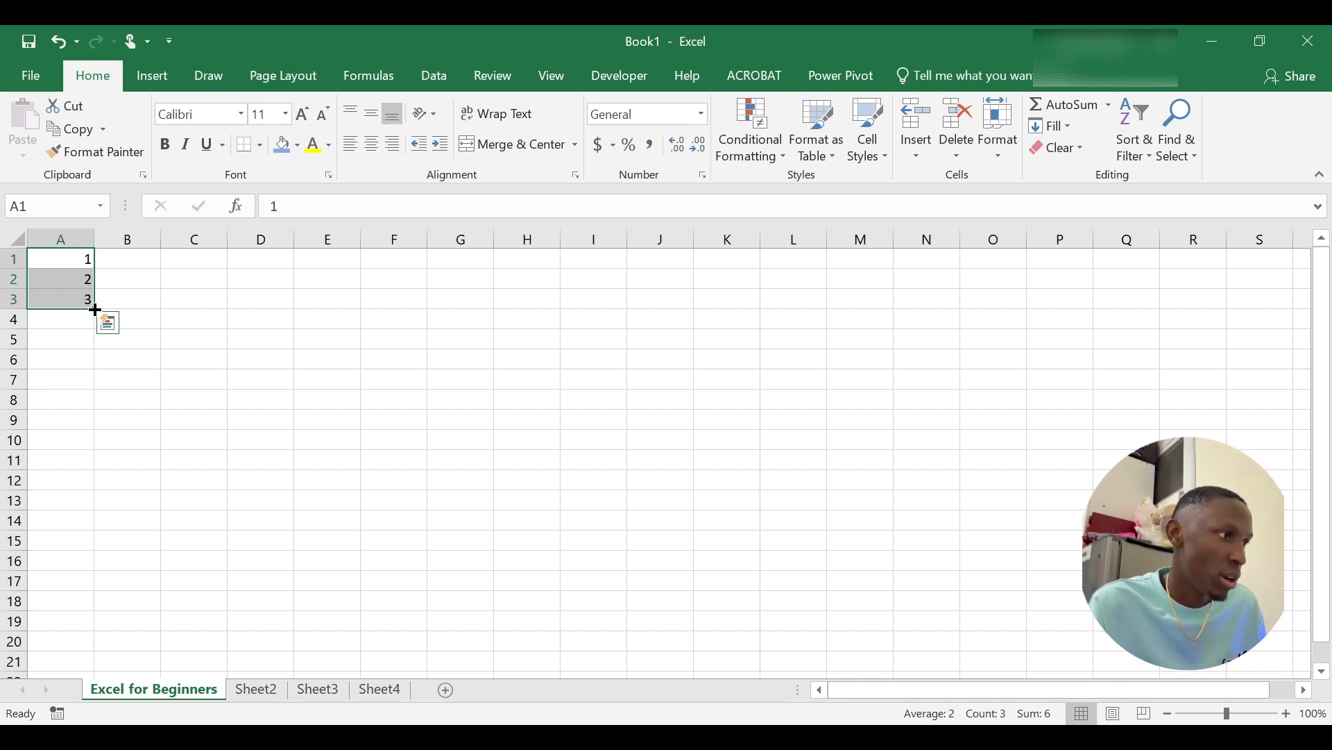
pyautogui.moveTo(95, 310); pyautogui.dragTo(86, 652)
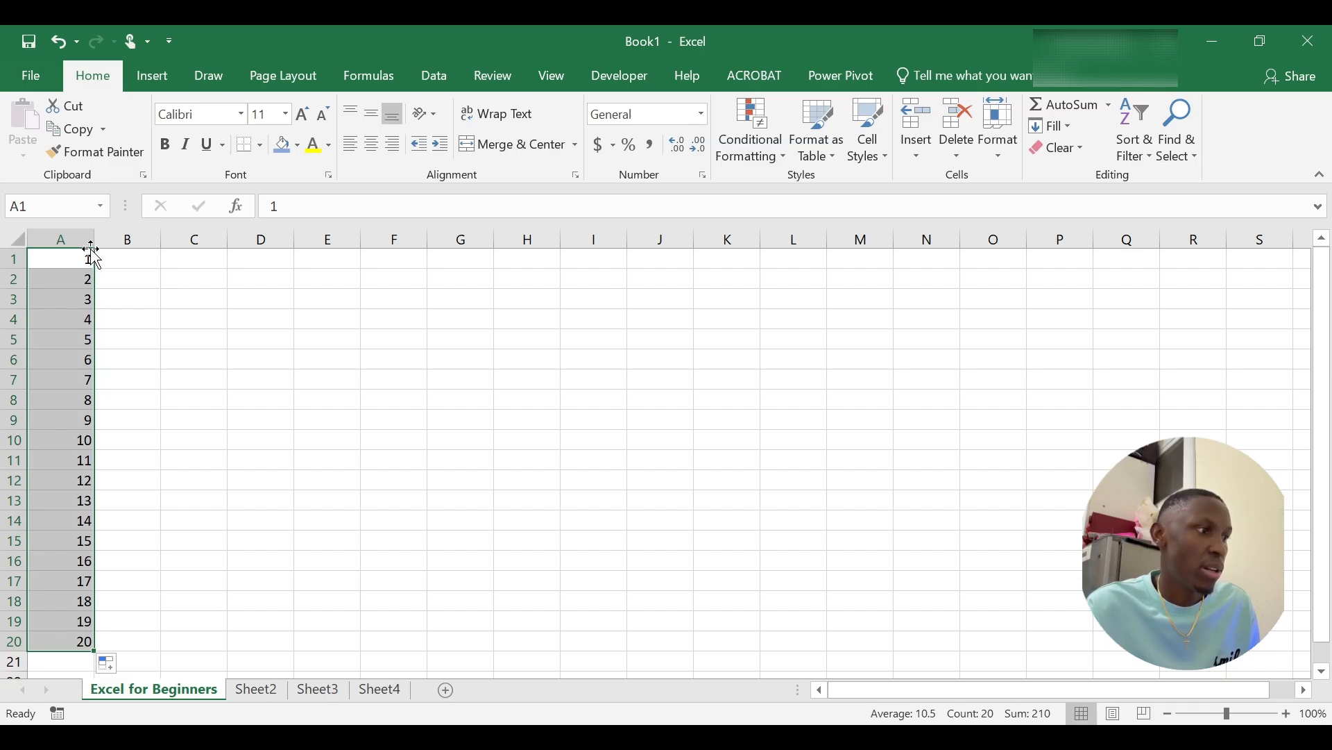
pyautogui.click(145, 476)
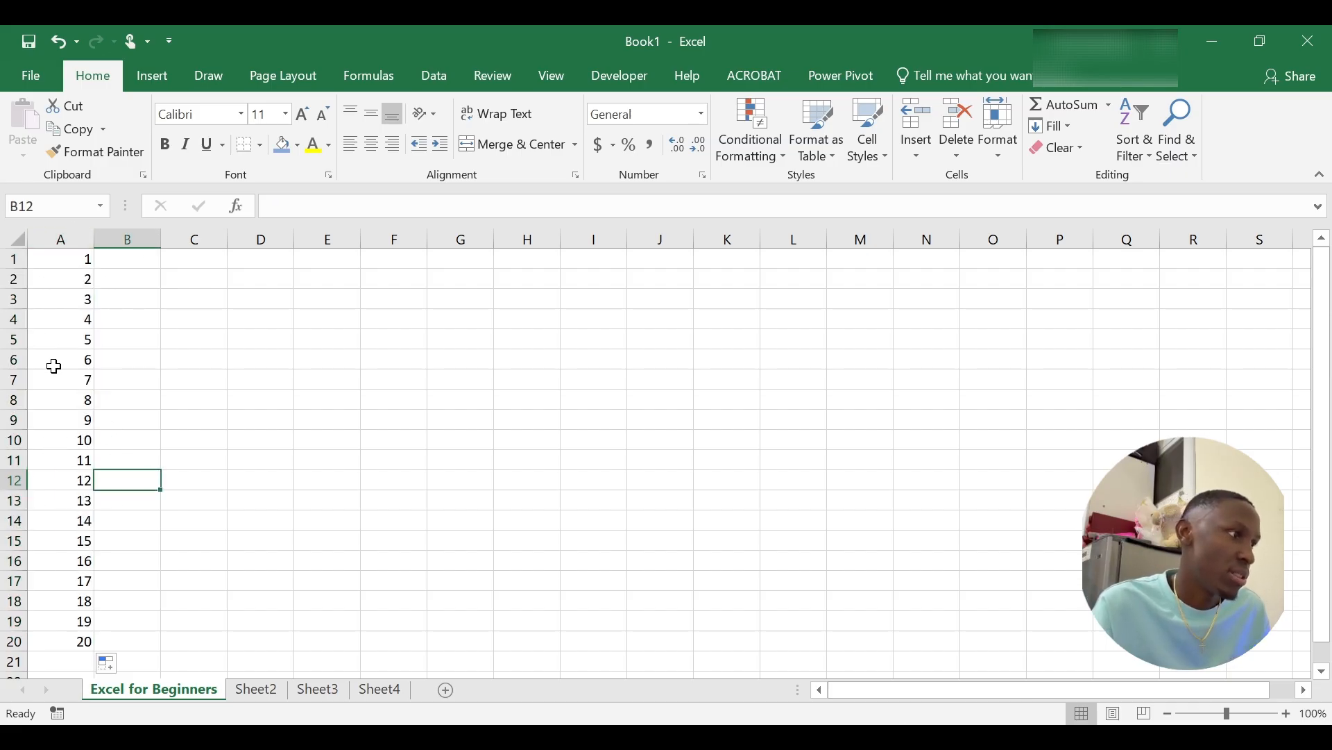
pyautogui.click(146, 259)
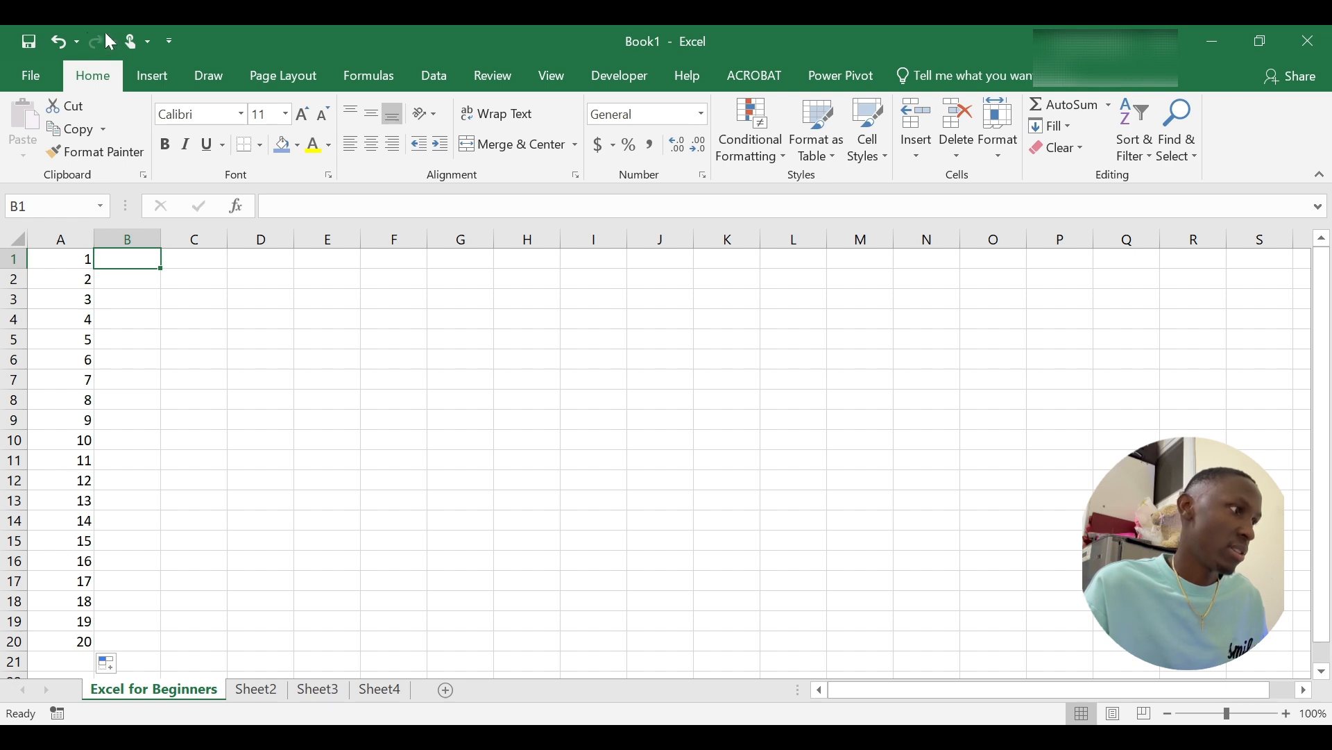
# Step: Undo the fill down to row 20 and extend the series from cells A1:A3 only to cell A5
pyautogui.click(60, 42)
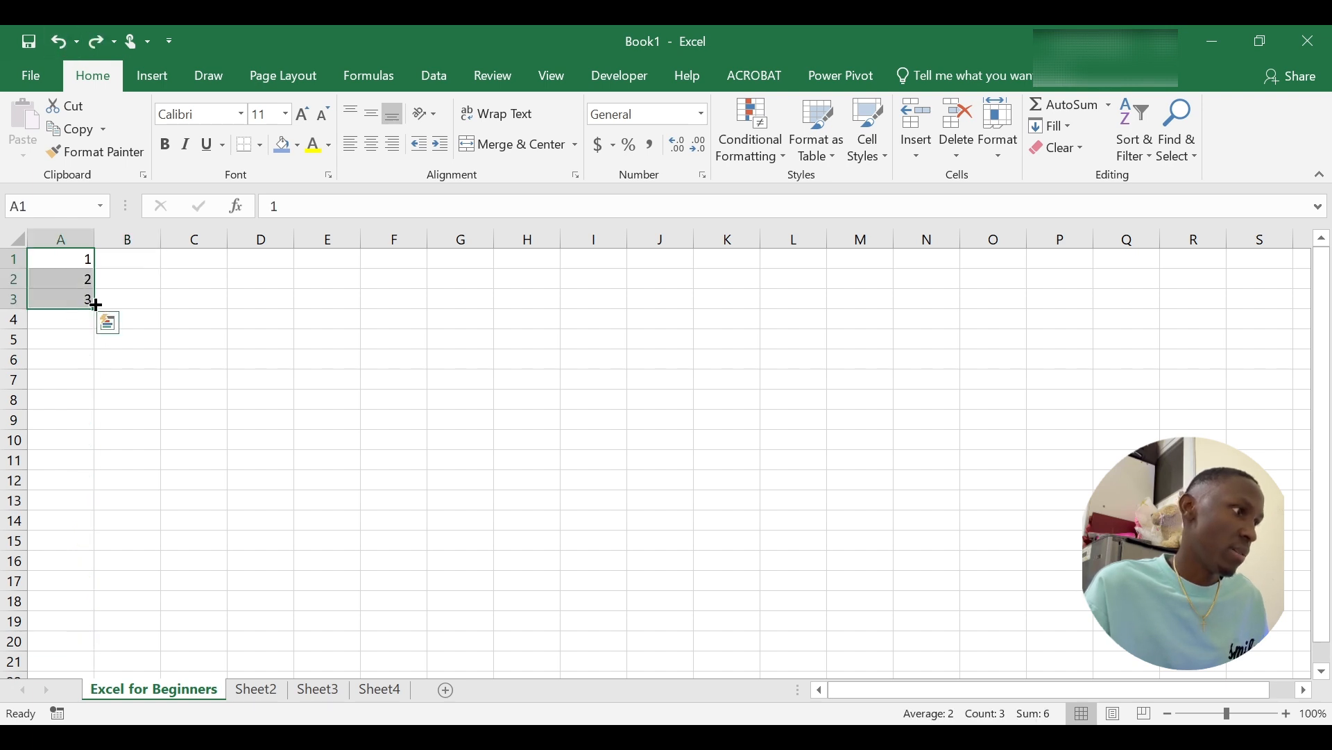
pyautogui.moveTo(92, 311); pyautogui.dragTo(86, 351)
# Step: Enter the expense labels Rent, Wifi and Shopping in cells B1, B2 and B3
pyautogui.click(148, 261)
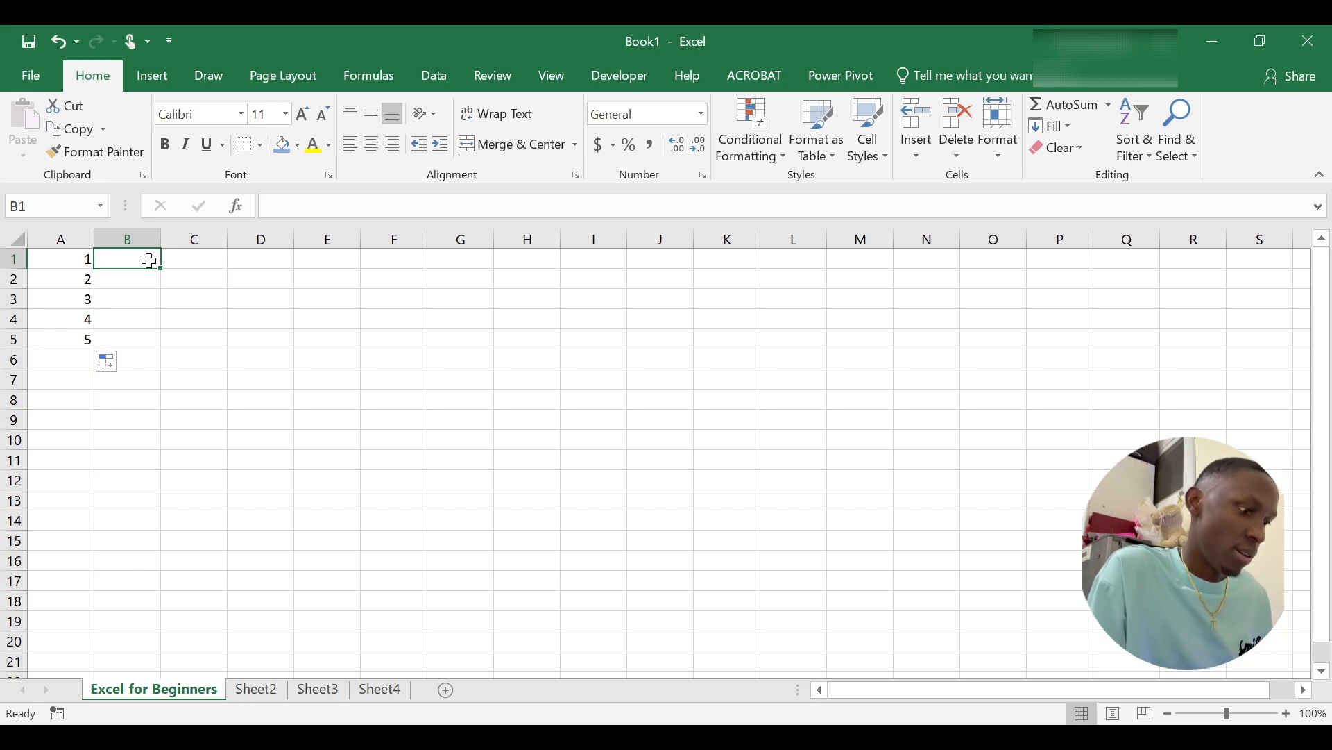
pyautogui.write('R')
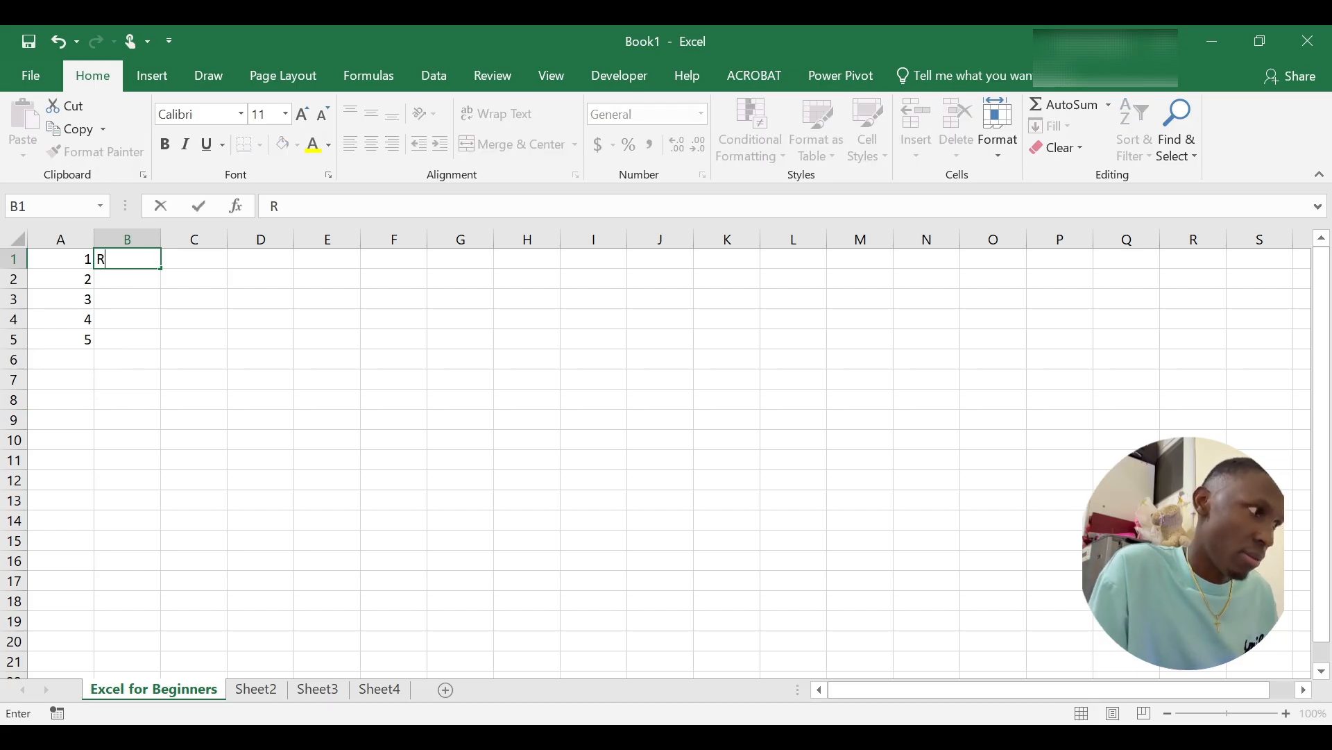
pyautogui.write('ent')
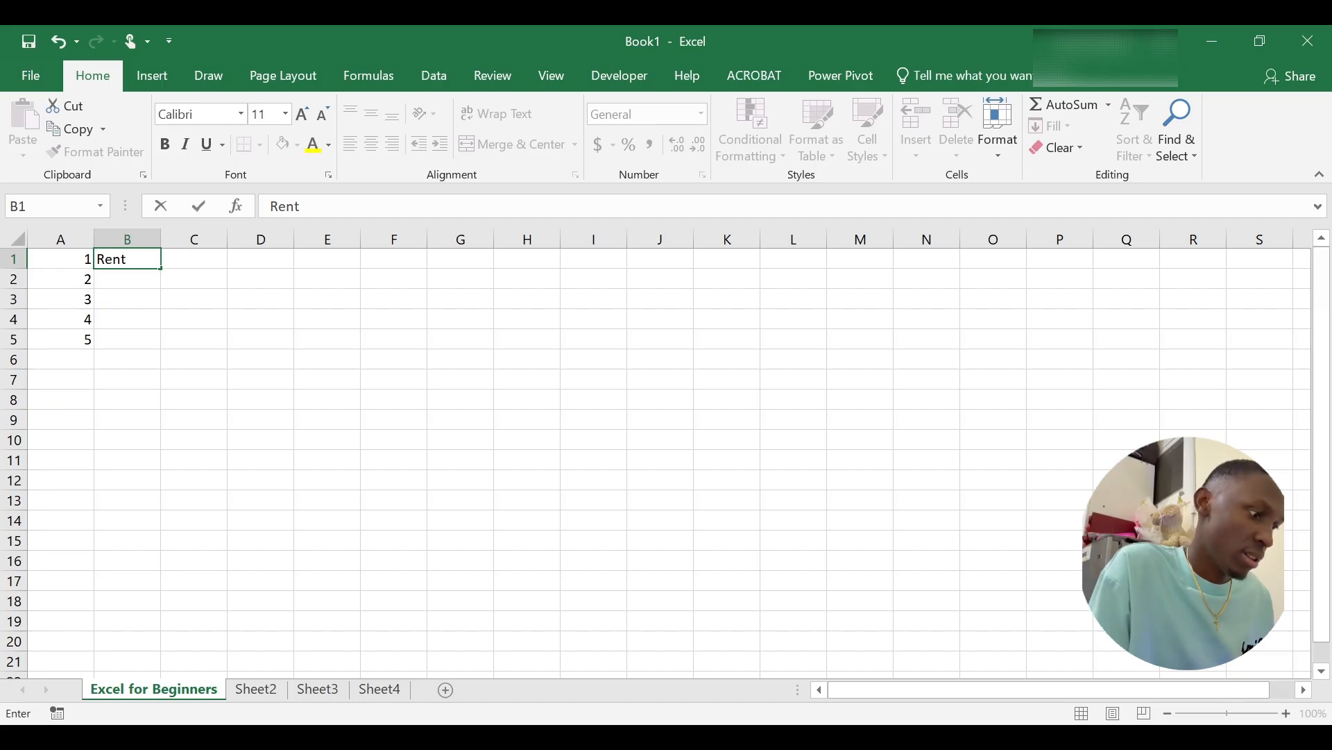
pyautogui.press('Return')
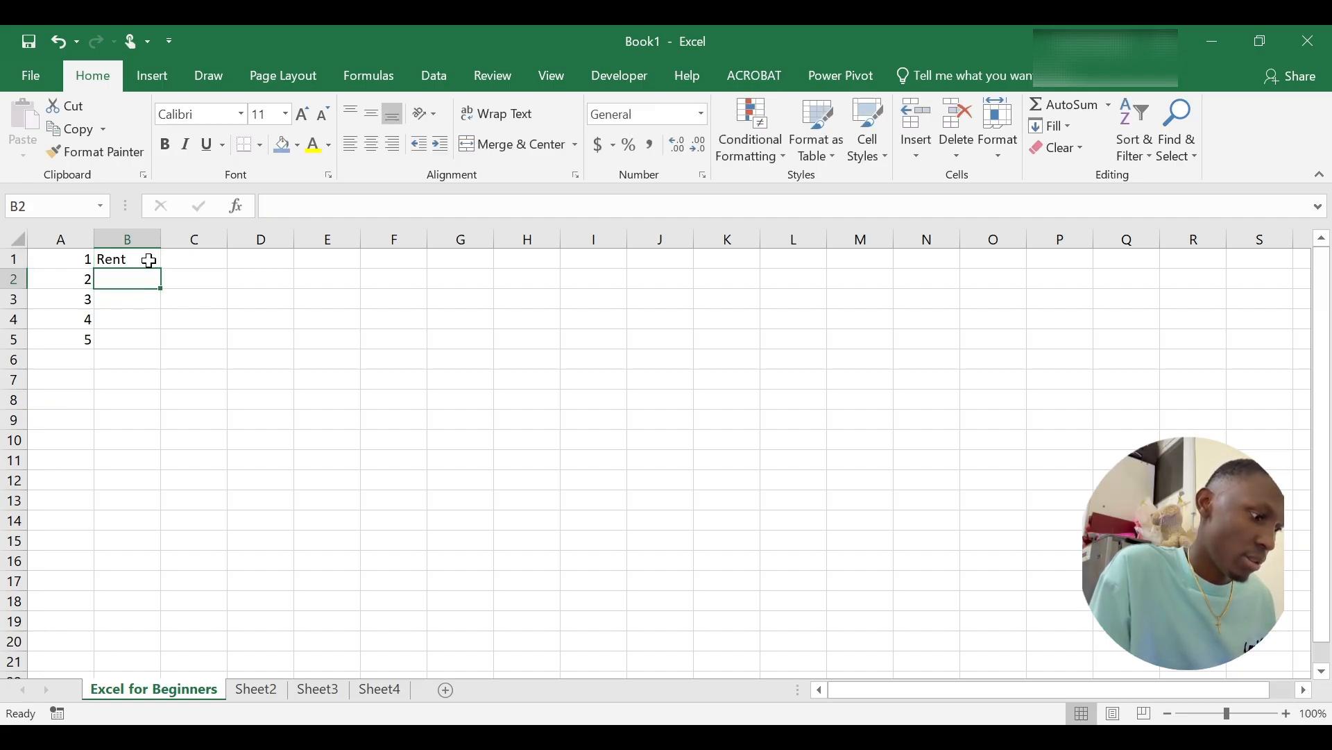
pyautogui.write('W')
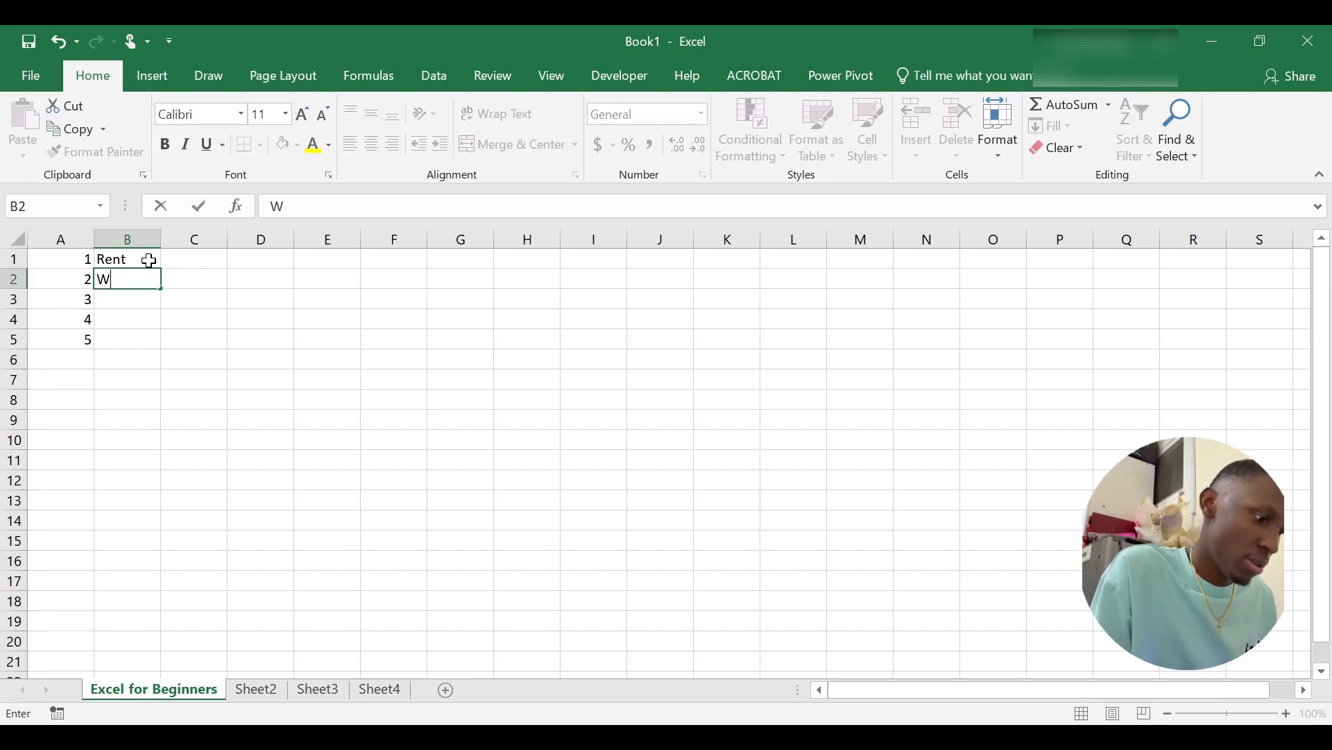
pyautogui.write('ifi')
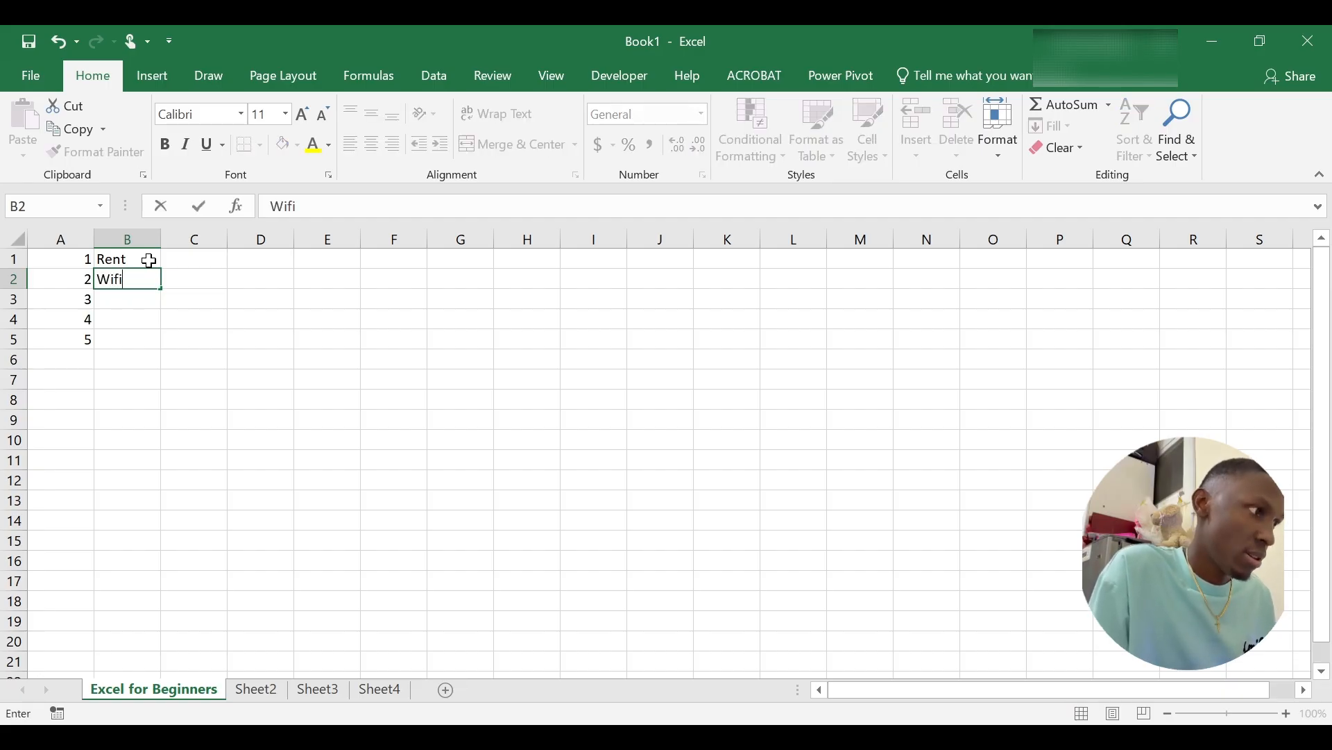
pyautogui.press('Return')
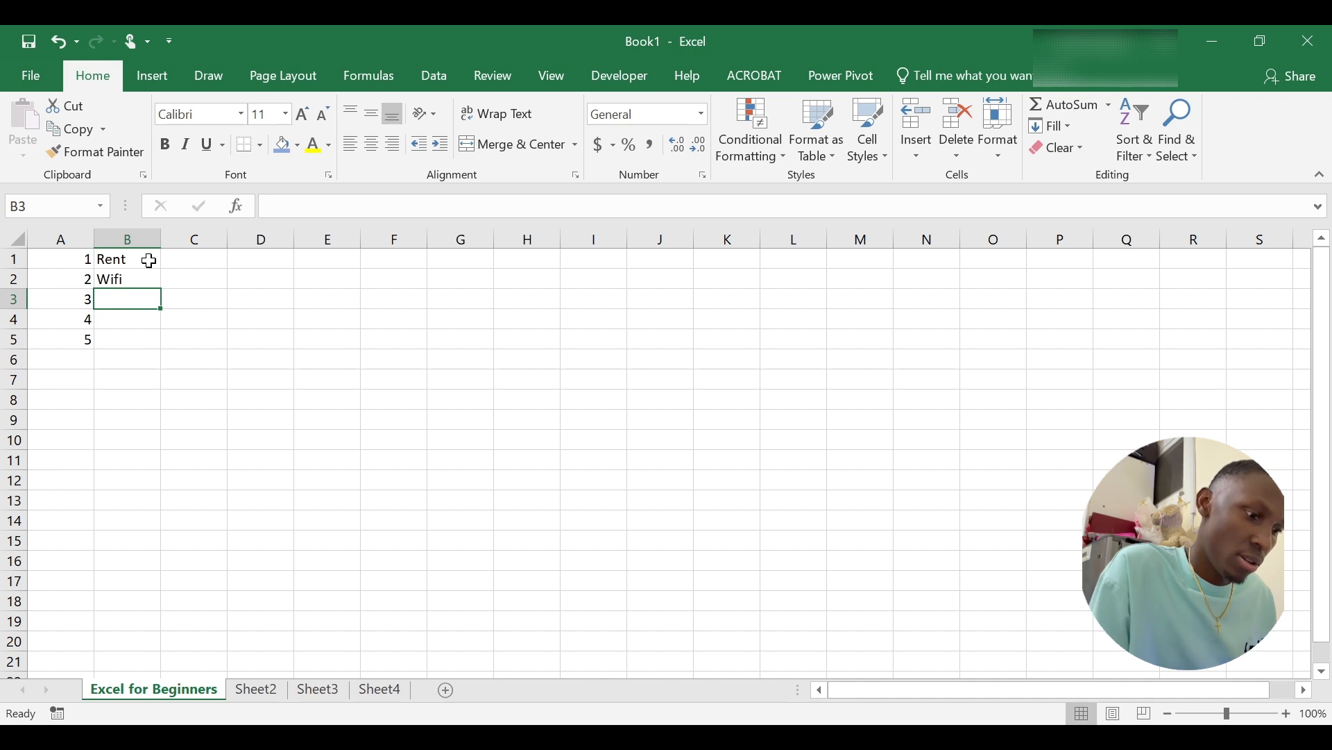
pyautogui.write('Sho')
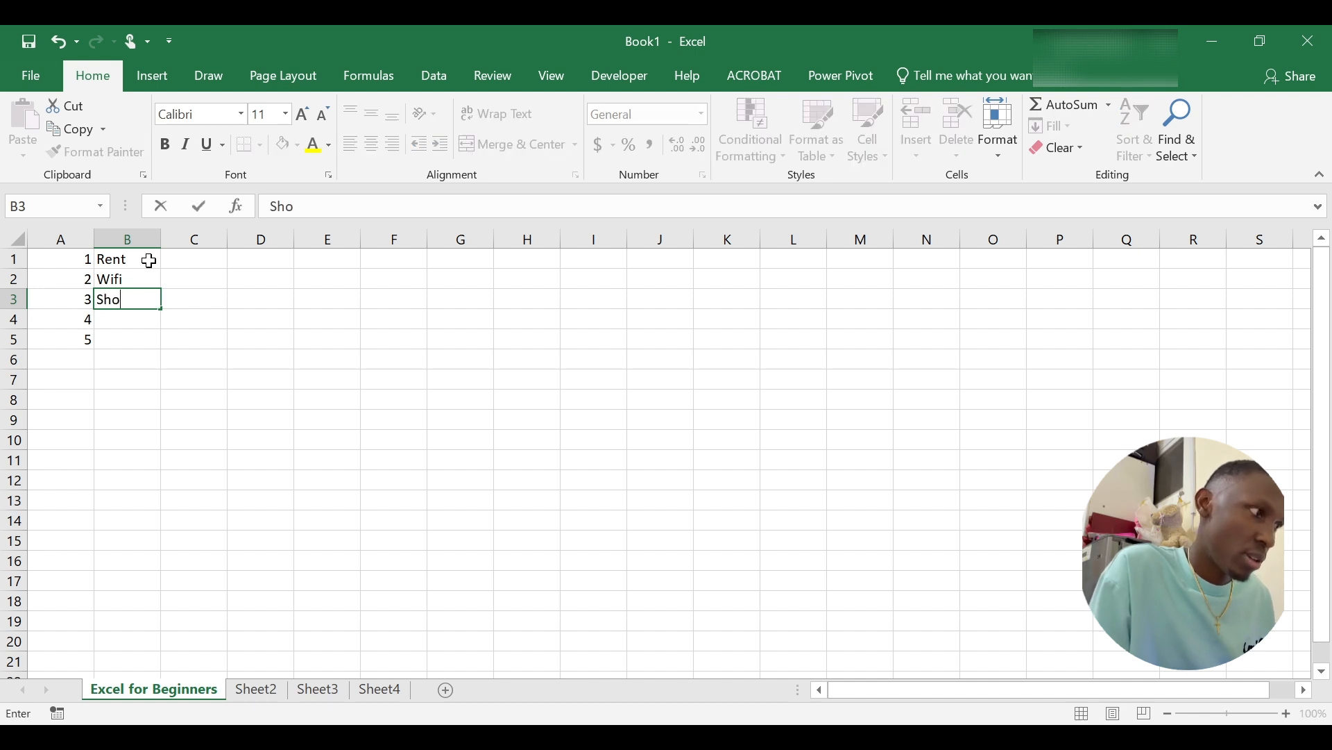
pyautogui.write('pping')
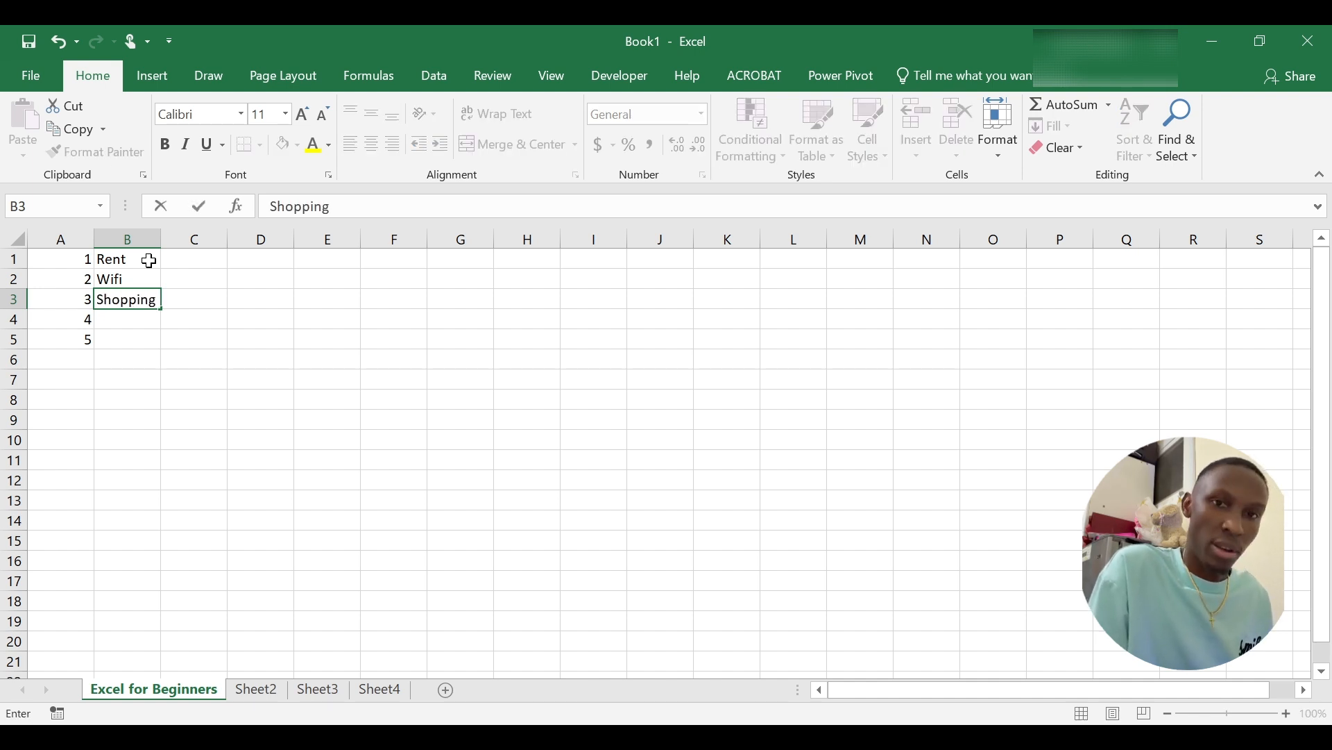
pyautogui.press('Return')
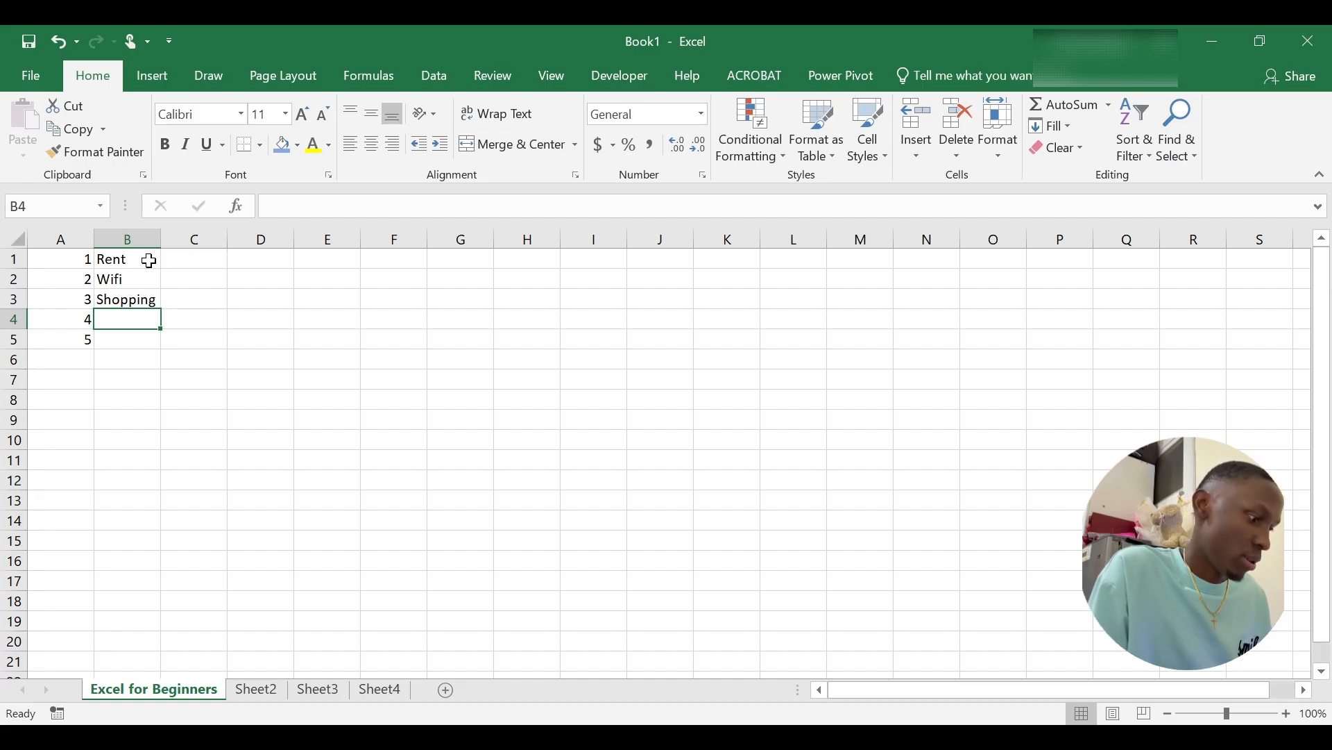
# Step: Complete the expense labels with Food in cell B4 and Loan in cell B5
pyautogui.write('F')
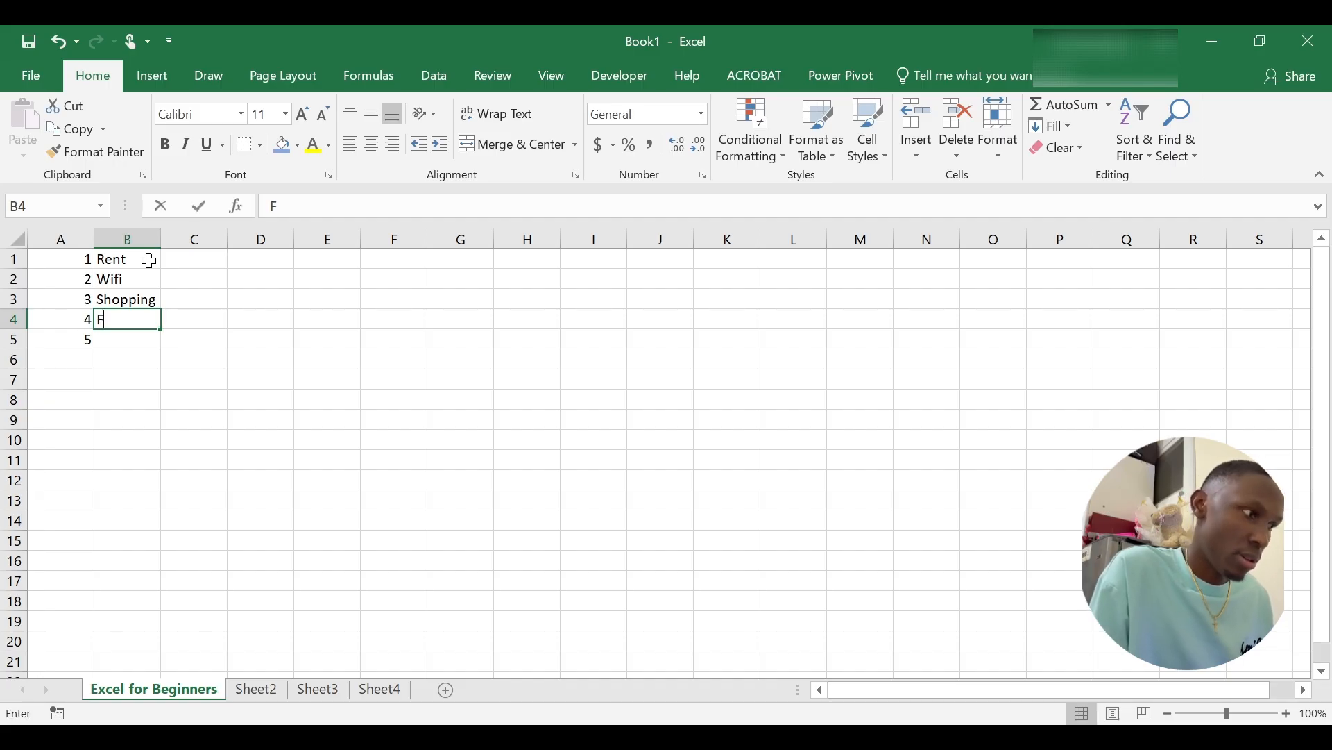
pyautogui.write('oo')
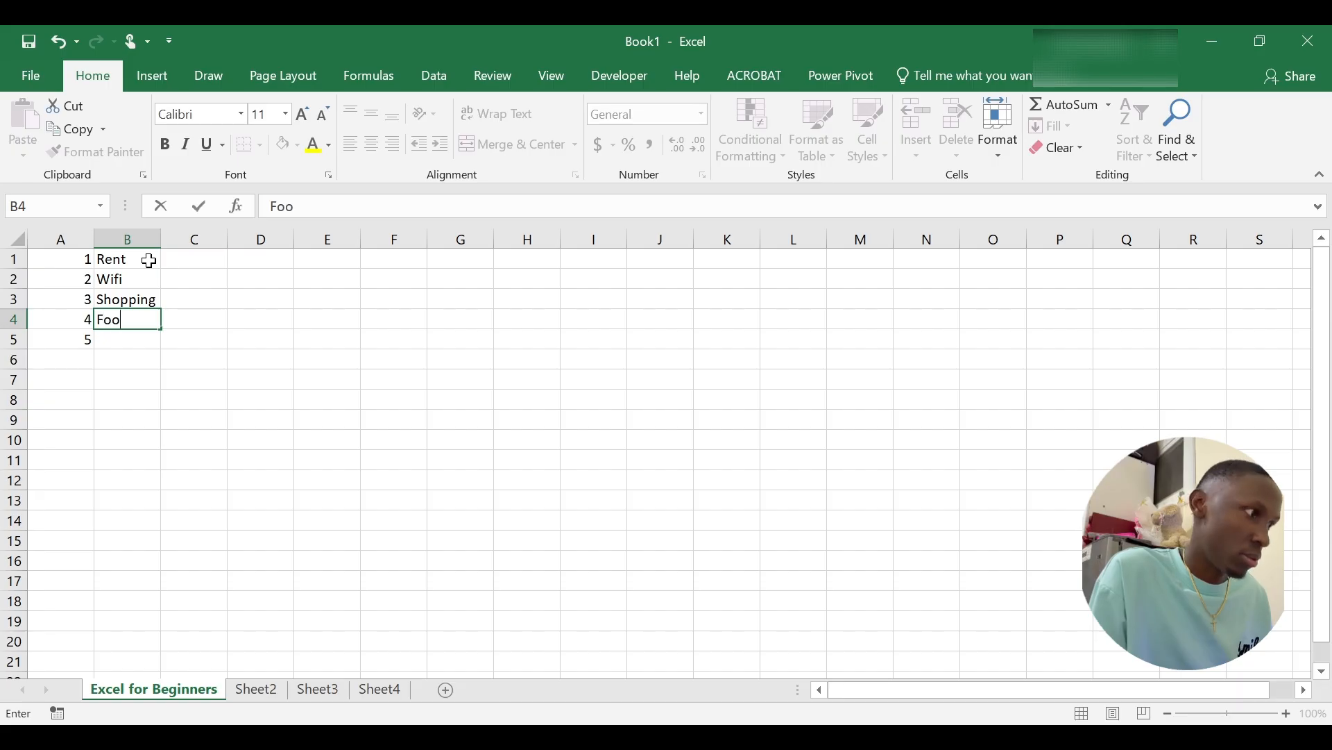
pyautogui.write('d')
pyautogui.press('Return')
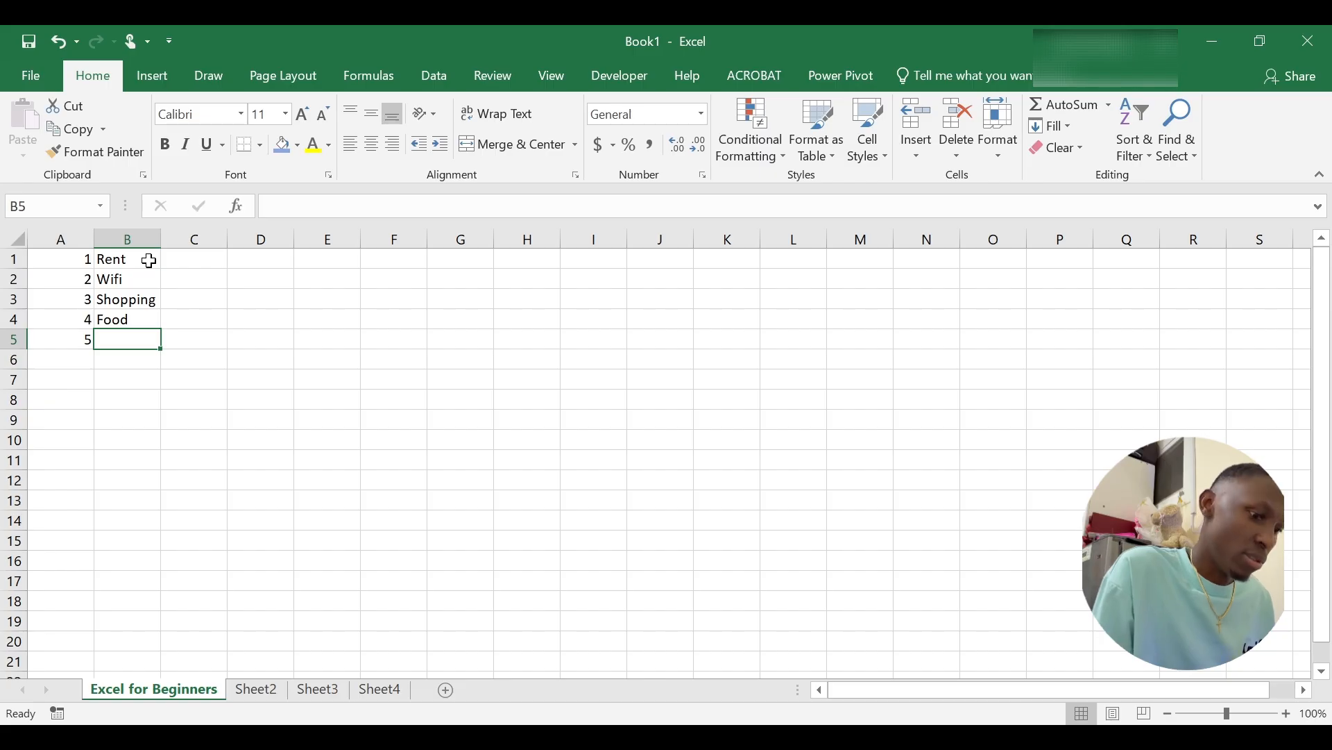
pyautogui.write('L')
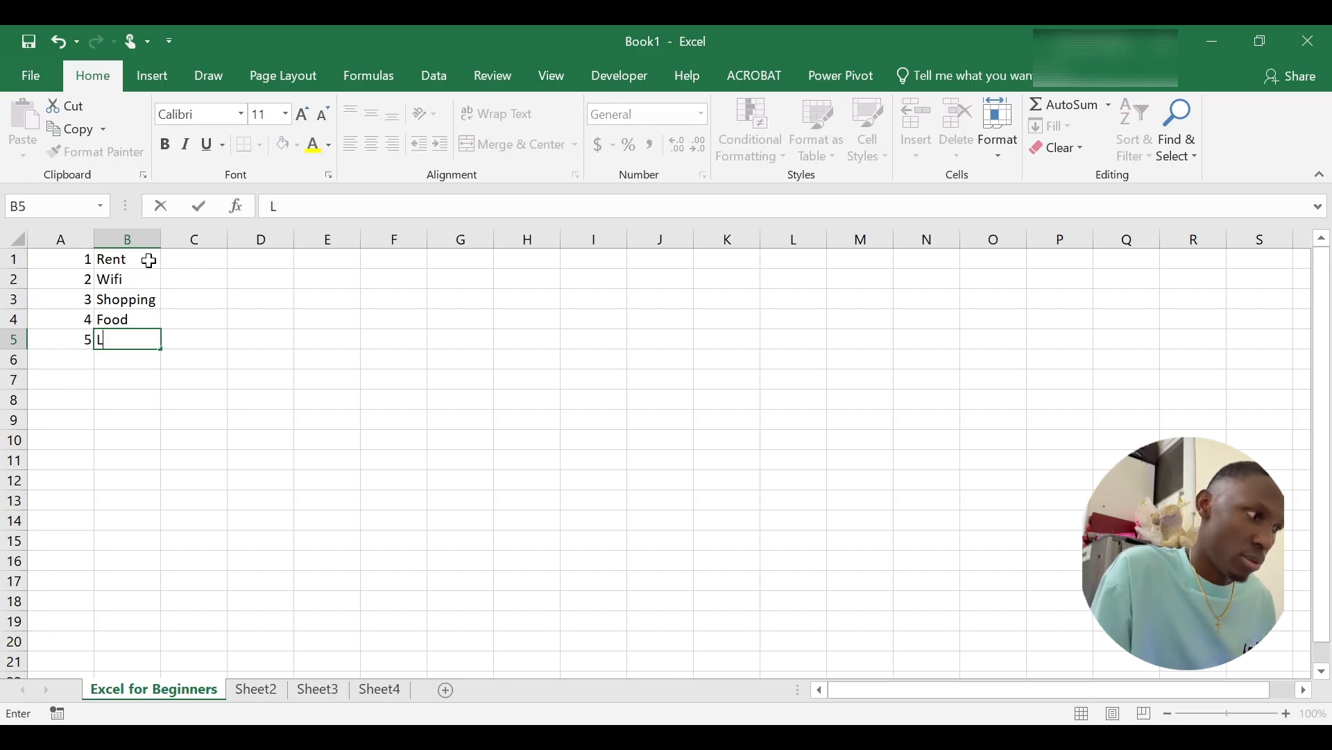
pyautogui.write('oan')
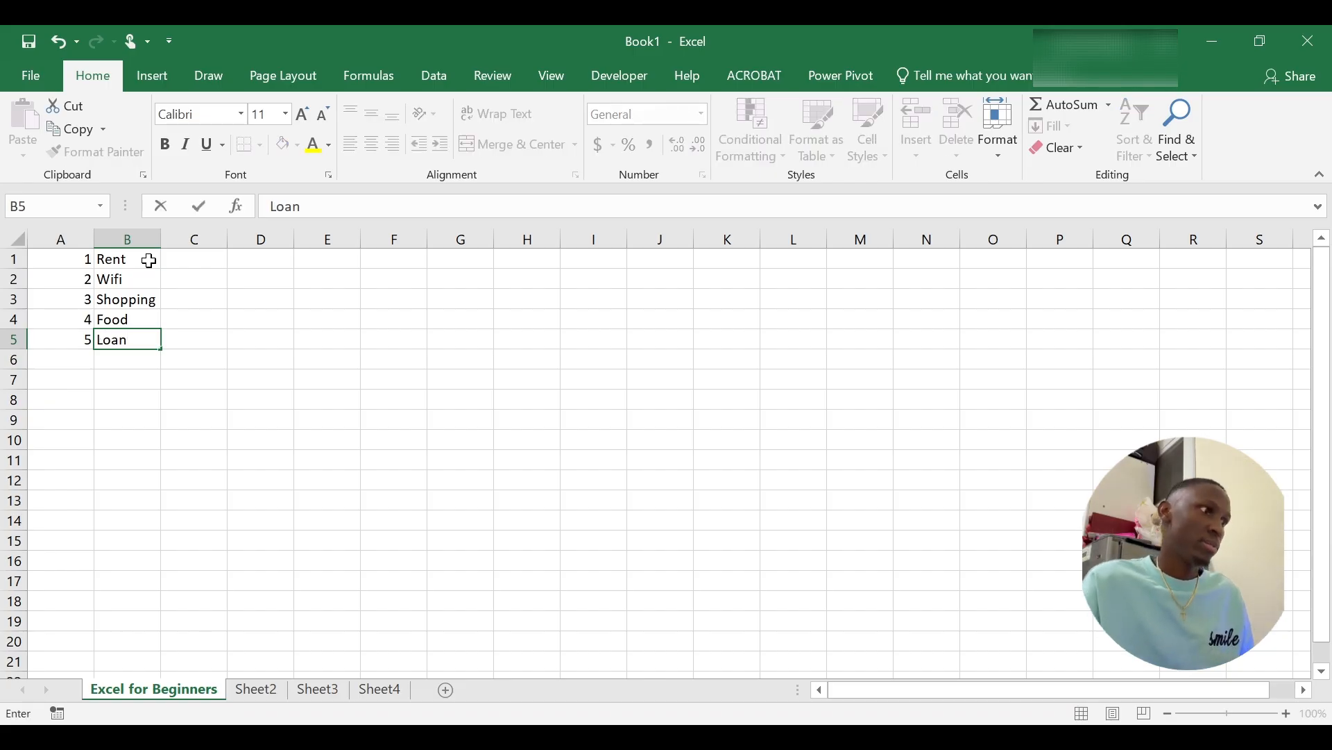
pyautogui.press('Return')
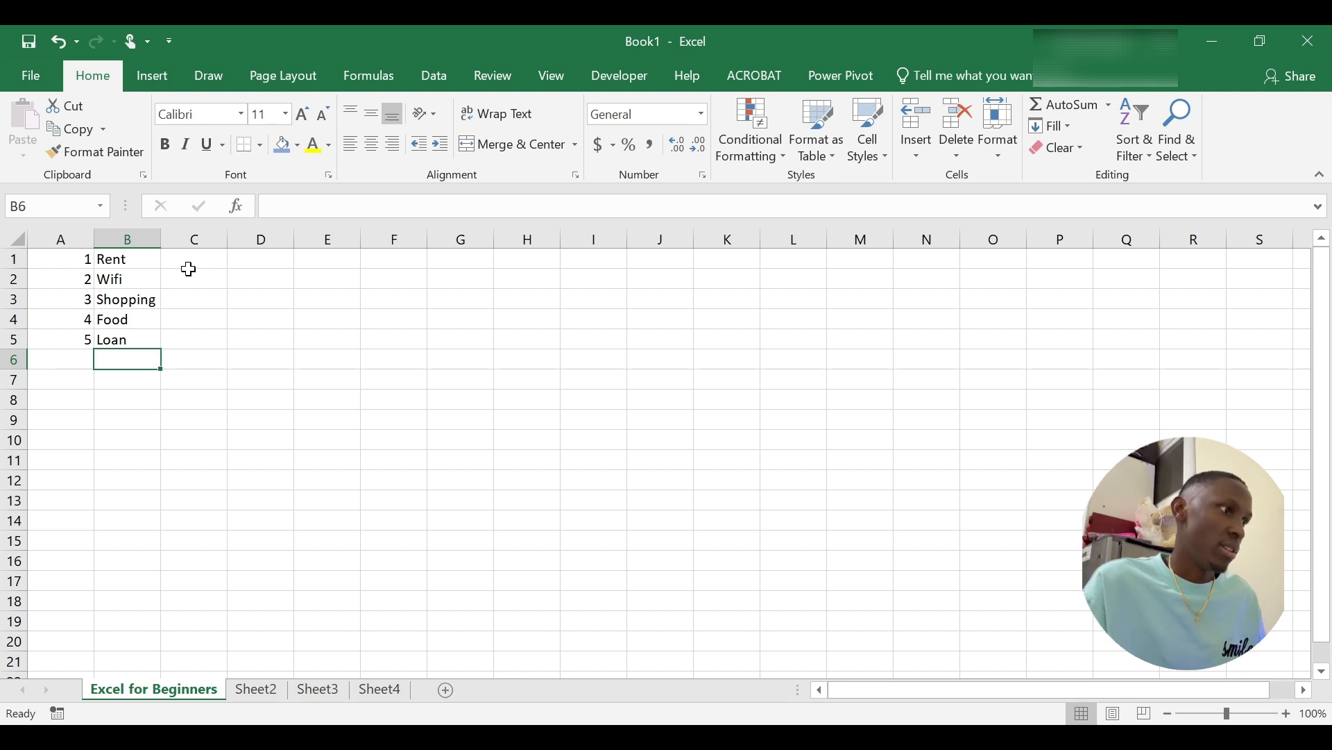
# Step: Enter the amounts 25000 for Rent in cell C1 and 150 for Wifi in cell C2
pyautogui.click(211, 263)
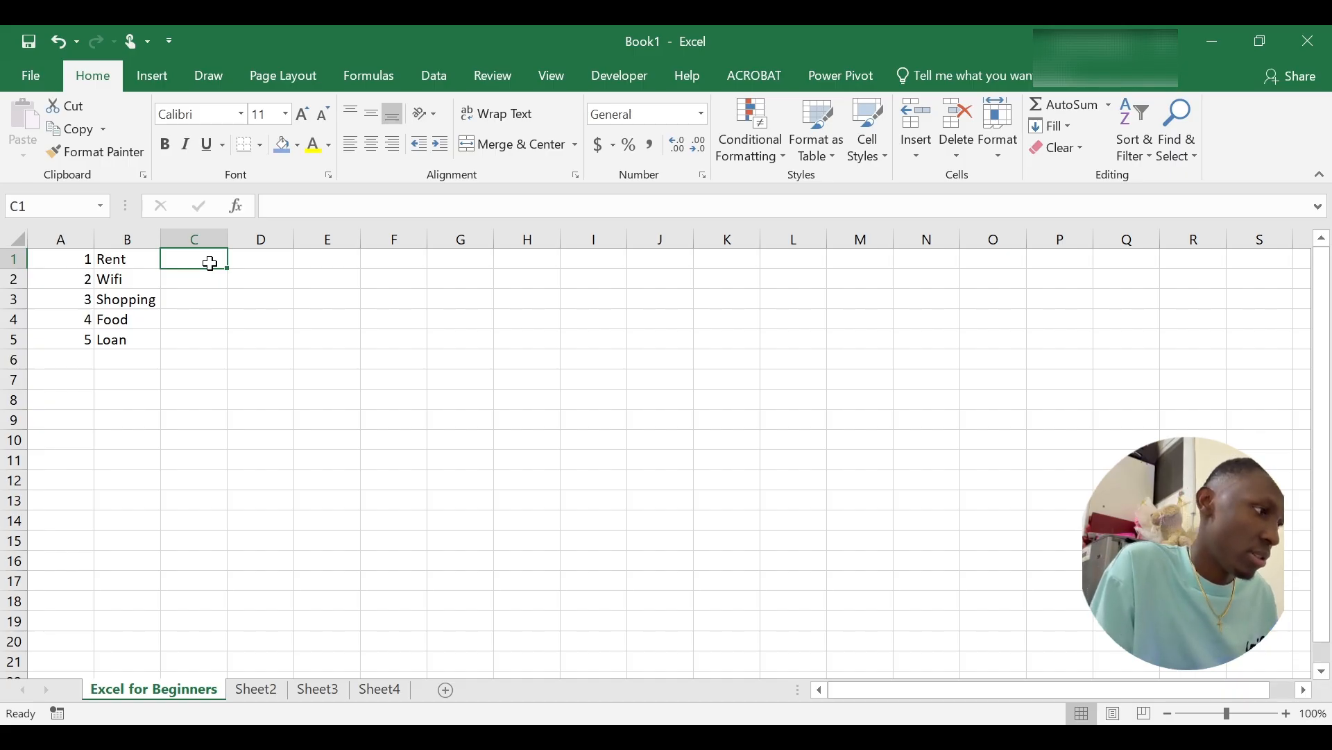
pyautogui.write('25')
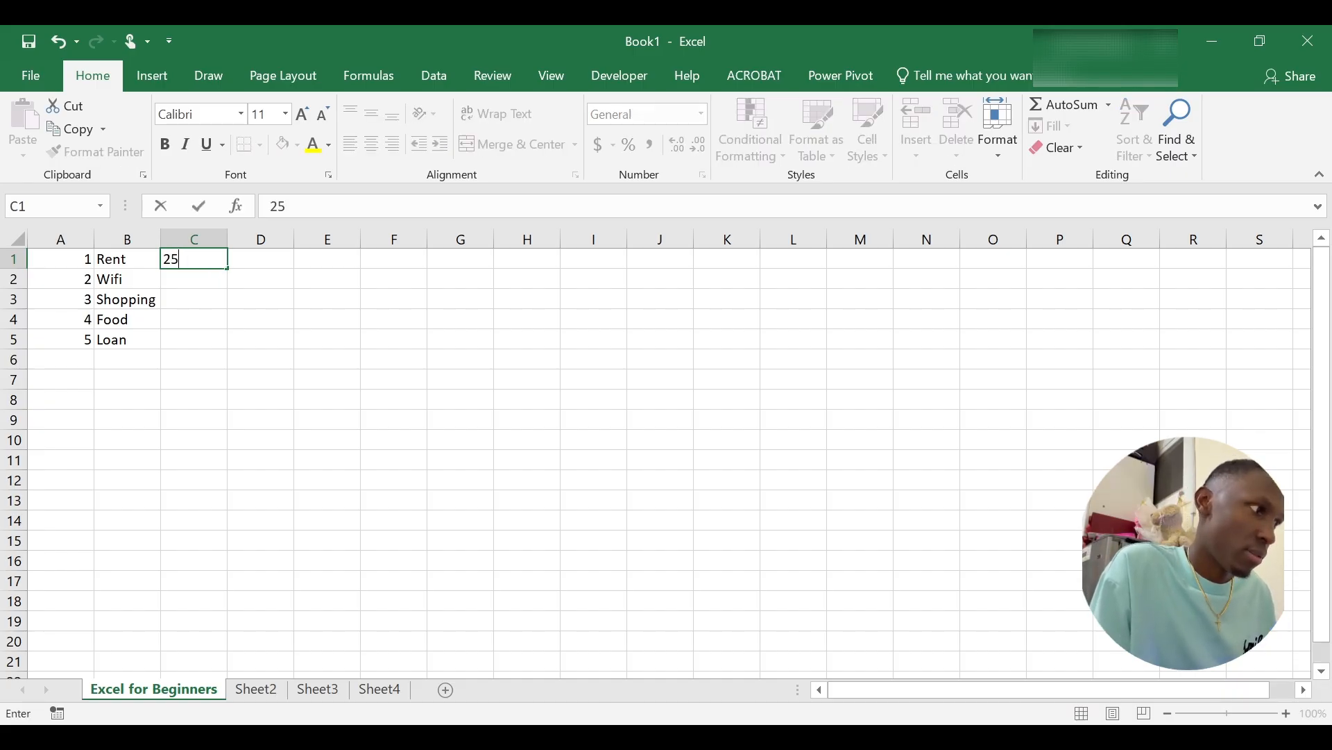
pyautogui.write('00')
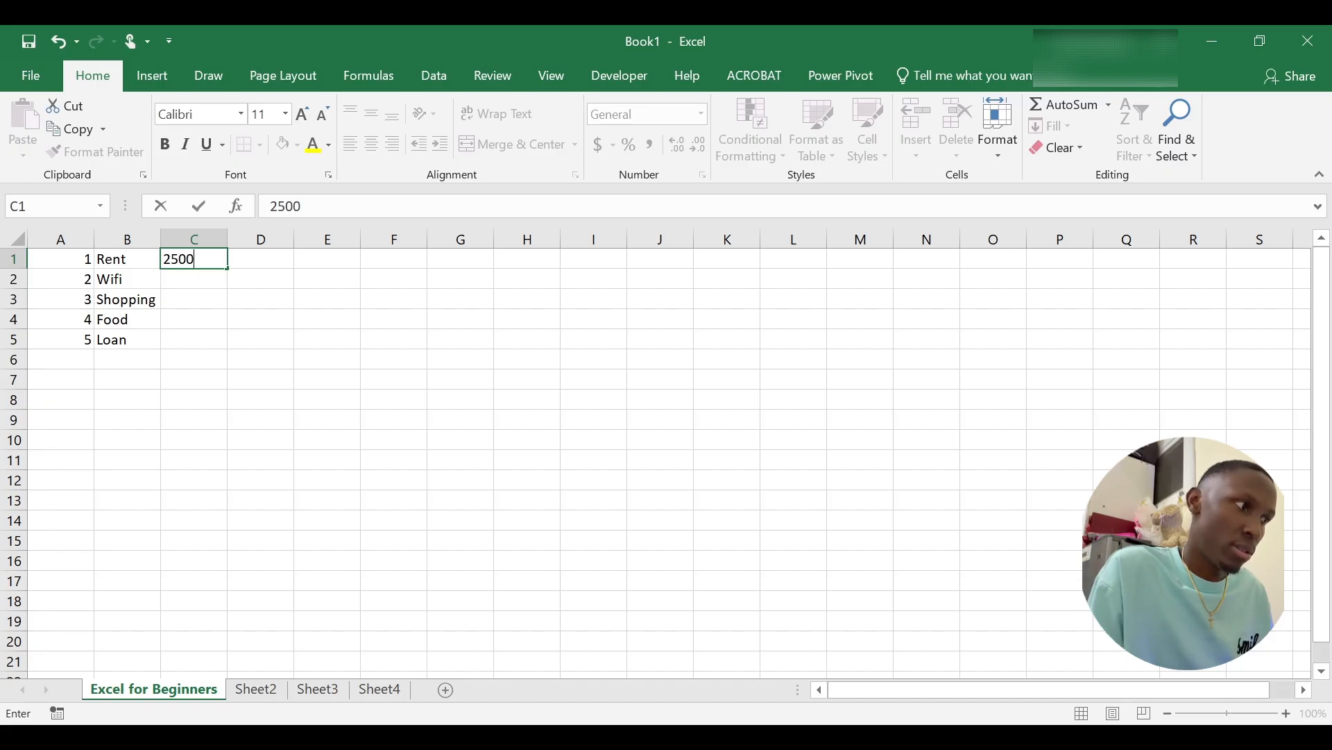
pyautogui.write('0')
pyautogui.press('Return')
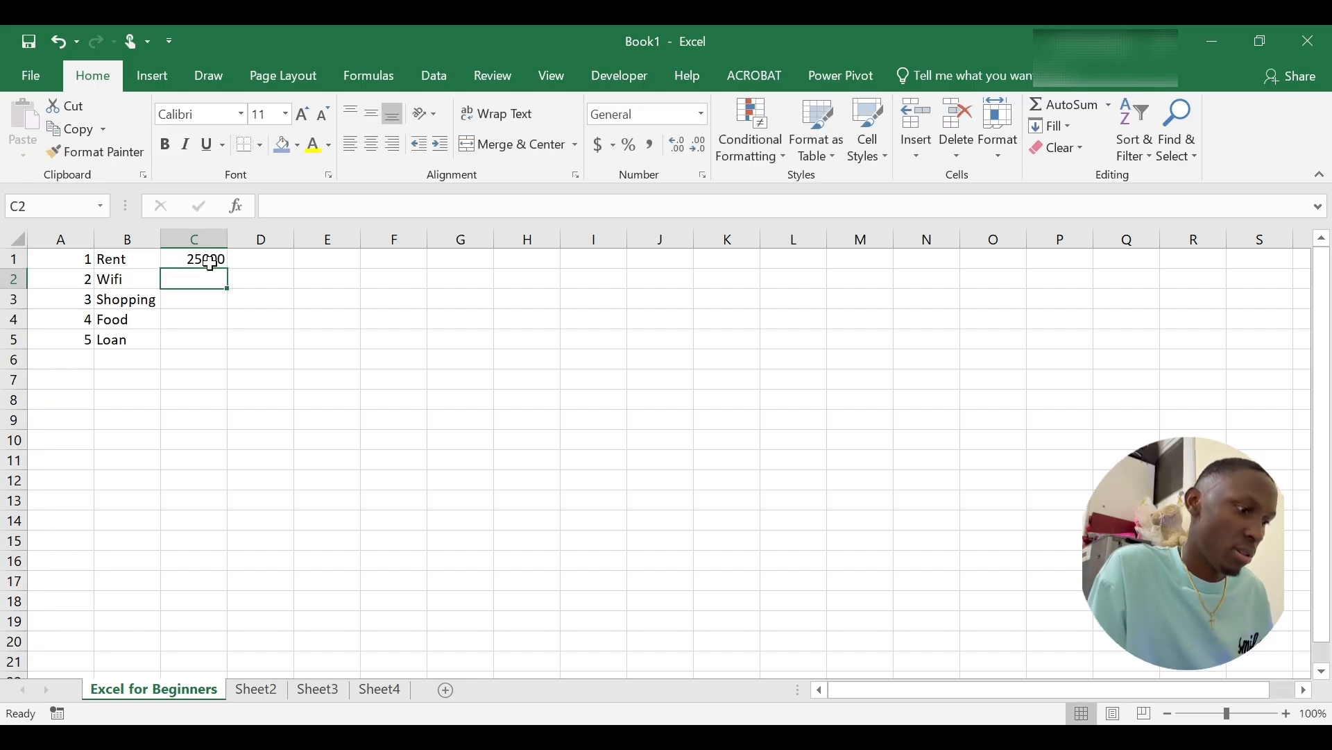
pyautogui.write('15')
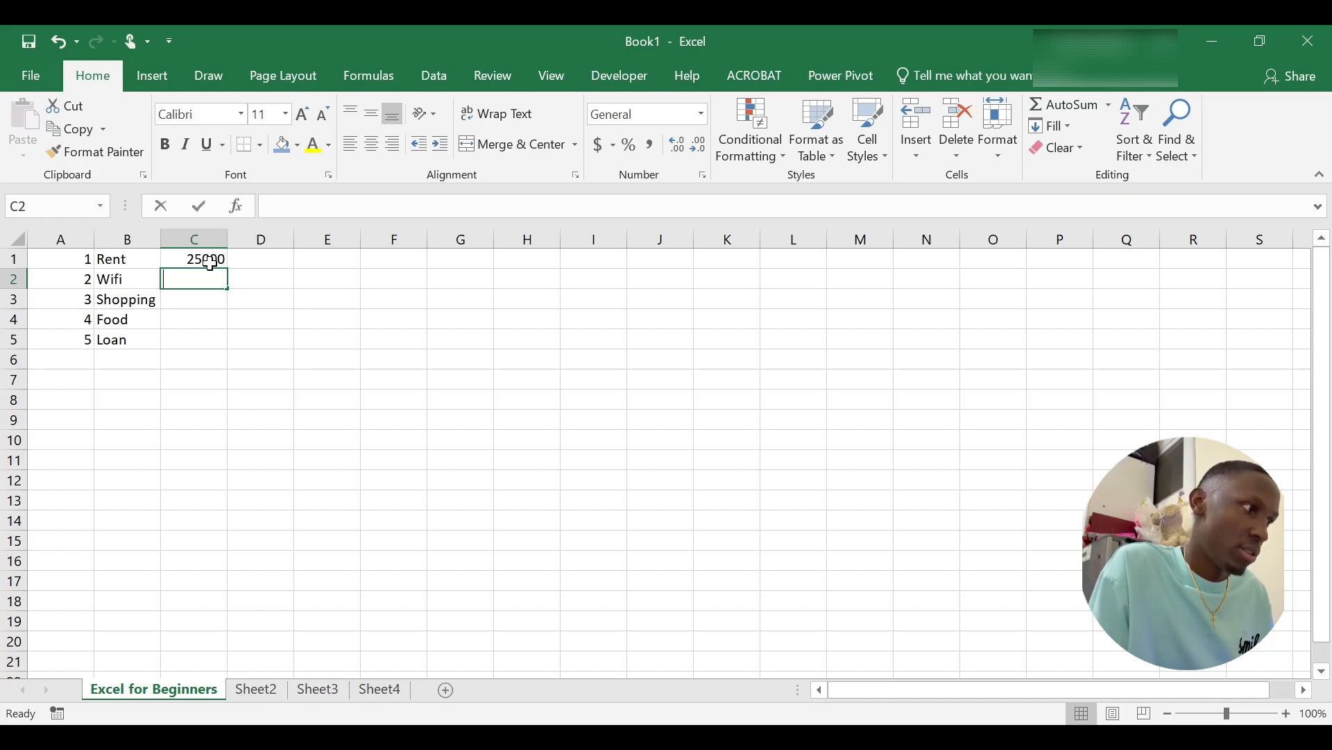
pyautogui.write('0')
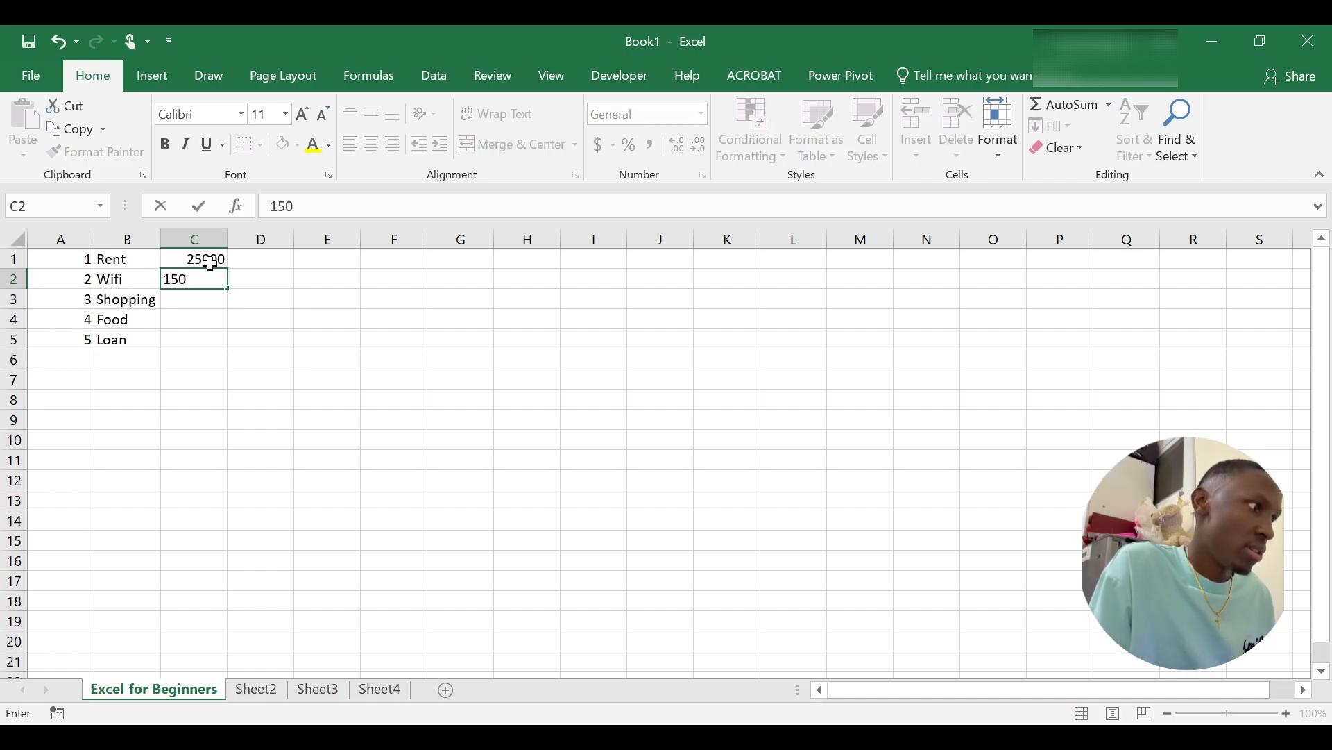
pyautogui.press('Return')
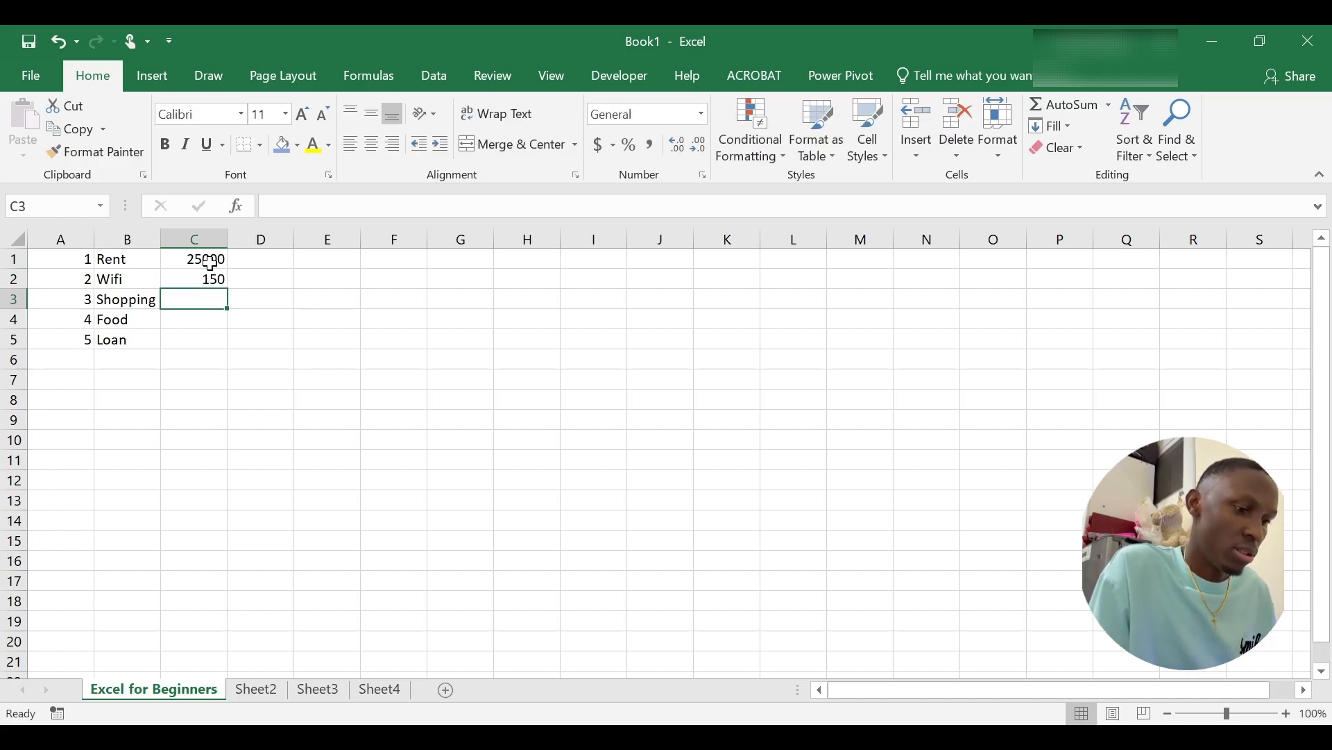
# Step: Enter the amounts 500 for Shopping, 900 for Food and 450 for Loan in cells C3 to C5
pyautogui.write('500')
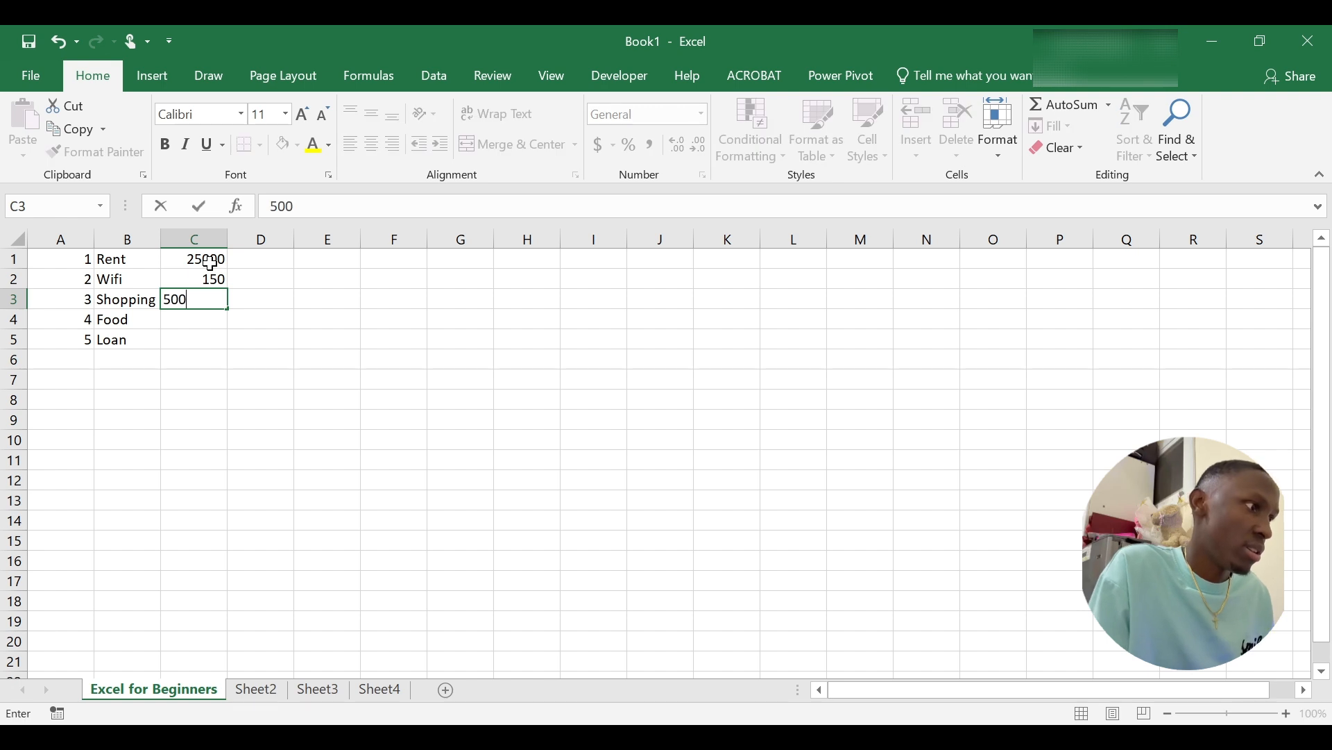
pyautogui.press('Return')
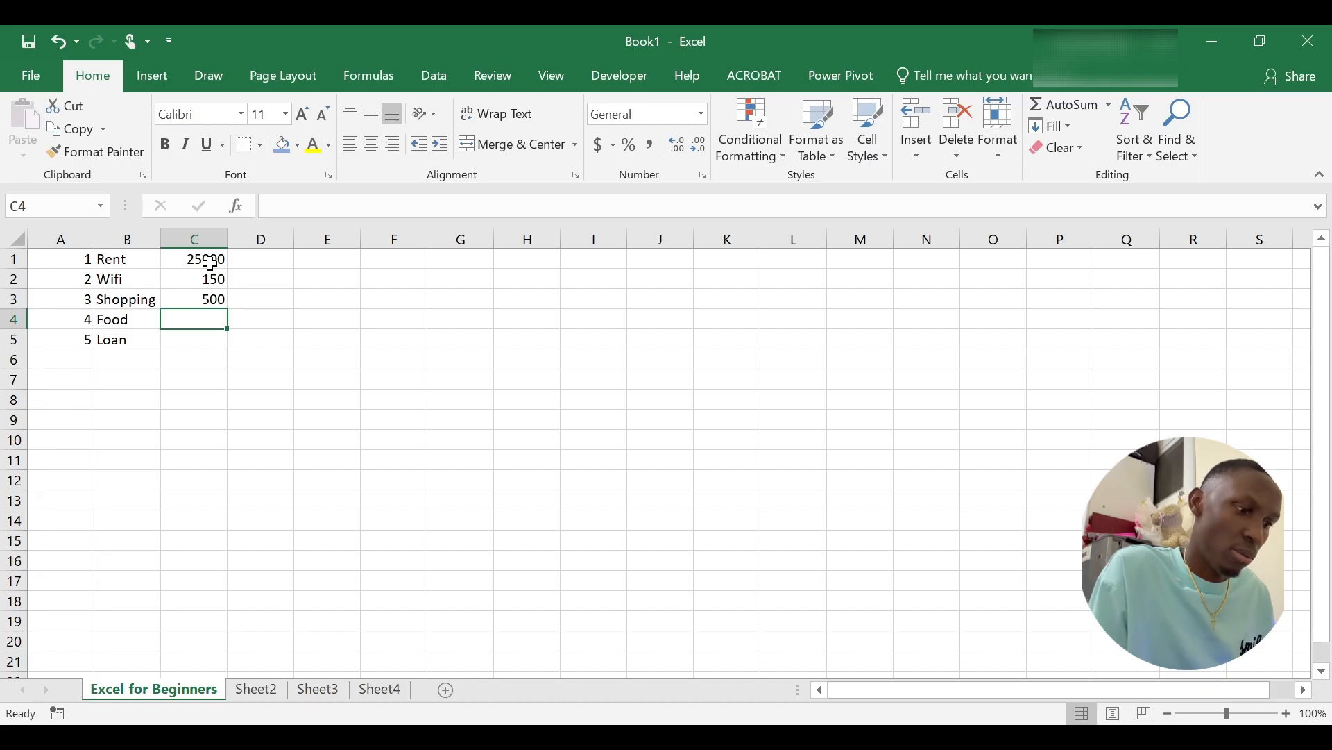
pyautogui.write('900')
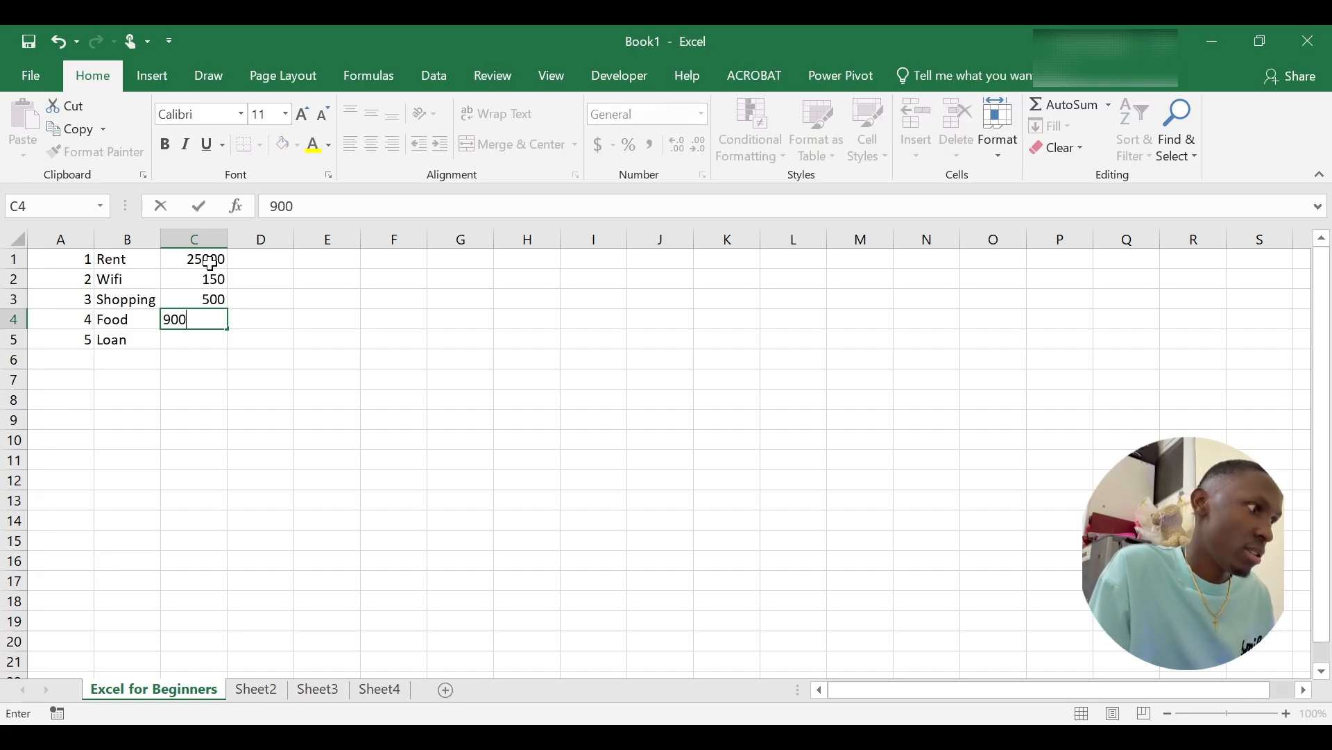
pyautogui.press('Return')
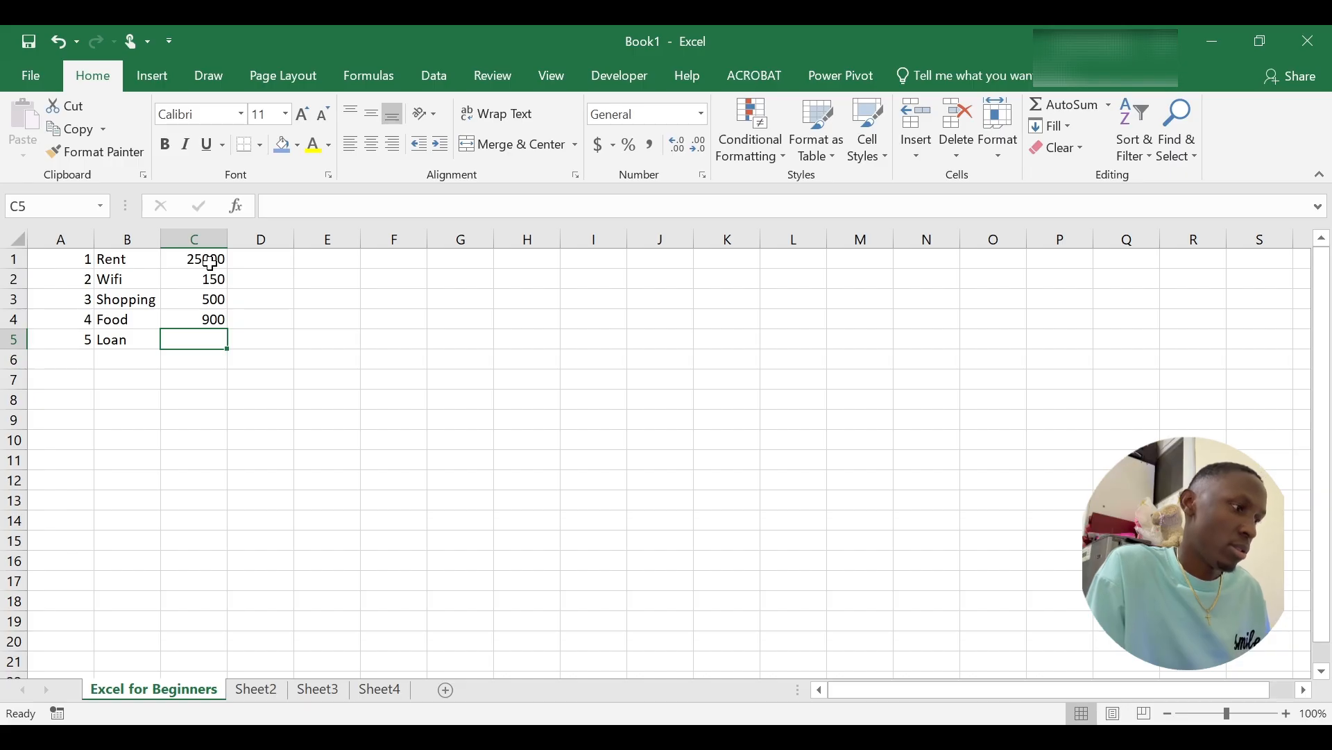
pyautogui.write('45')
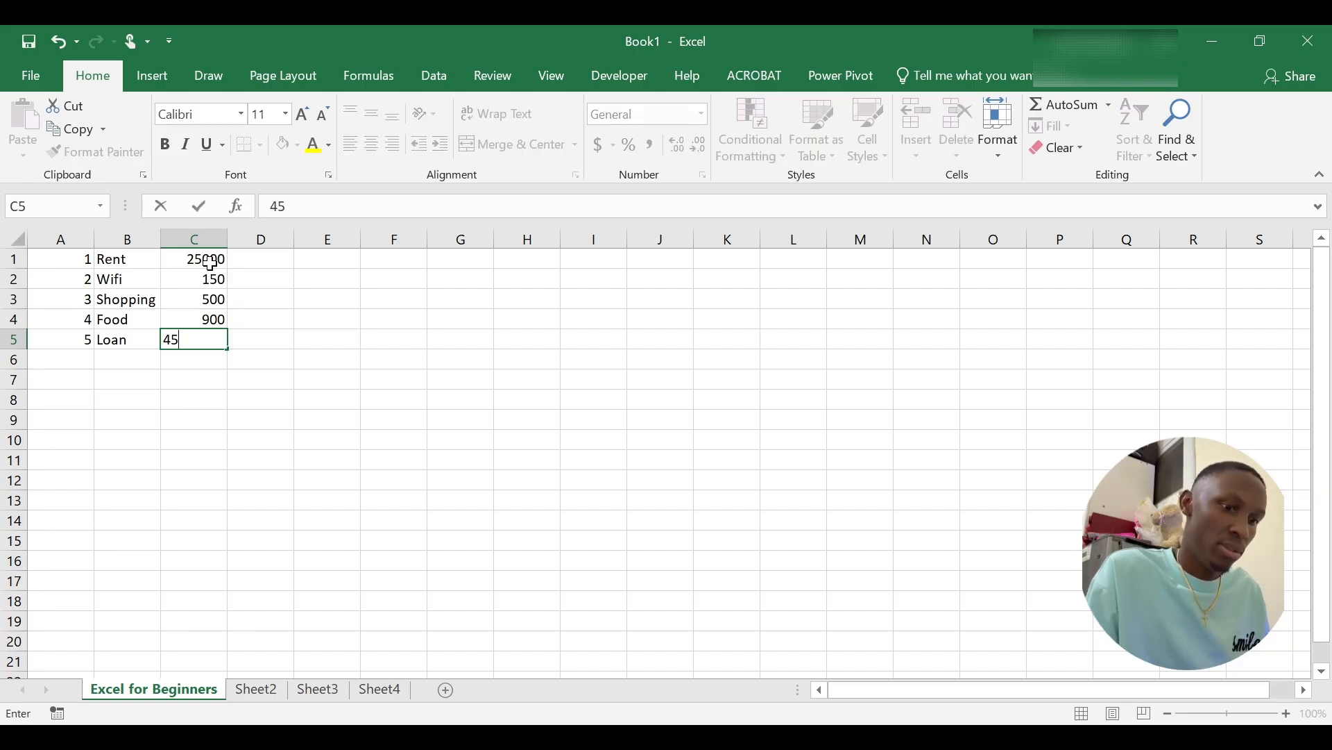
pyautogui.write('0')
pyautogui.press('Return')
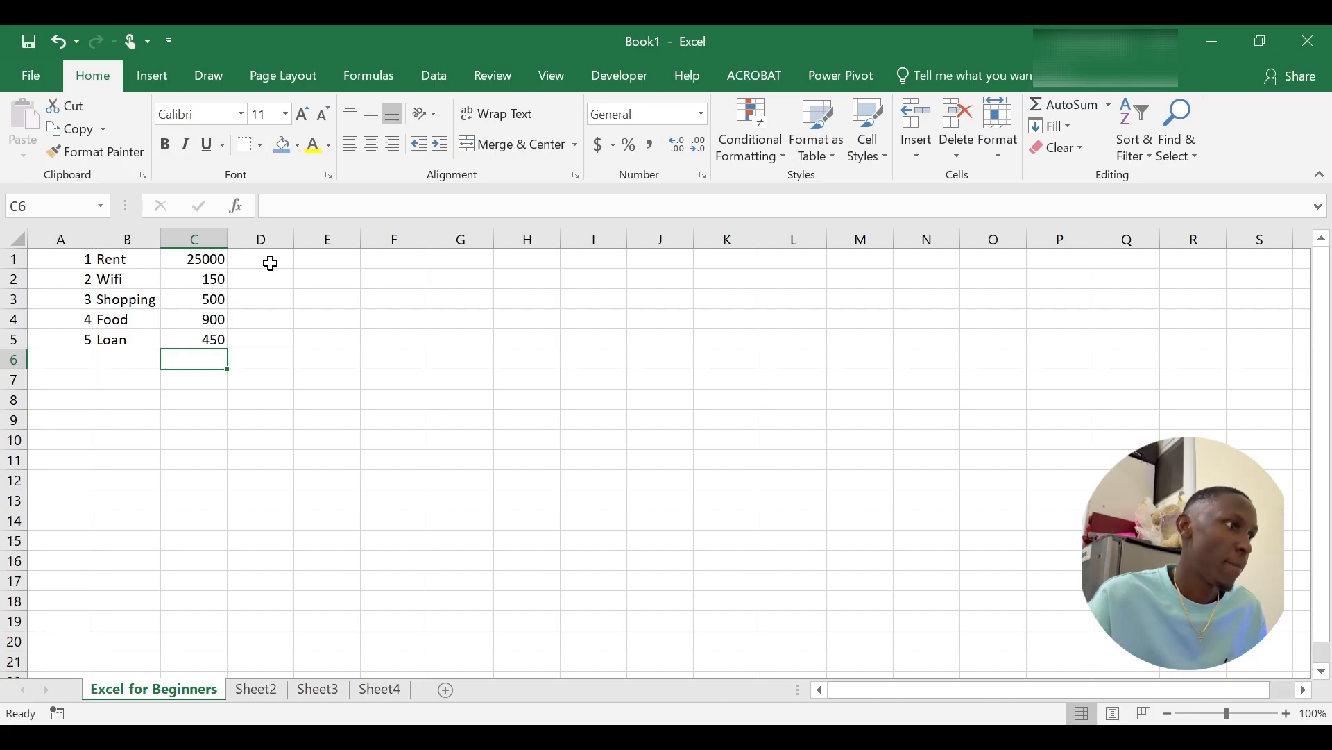
# Step: Insert a blank row above row 1 of the expense list, and undo the insertion
pyautogui.click(271, 265)
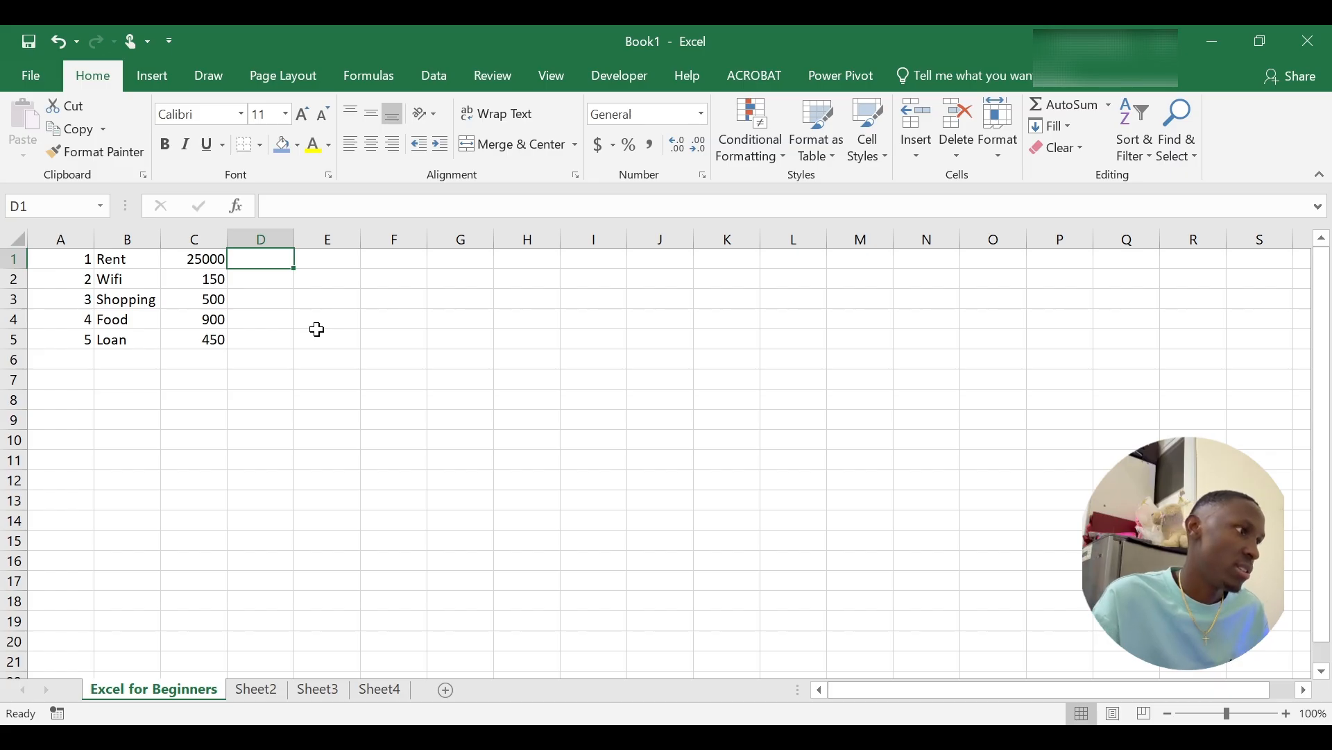
pyautogui.click(12, 263)
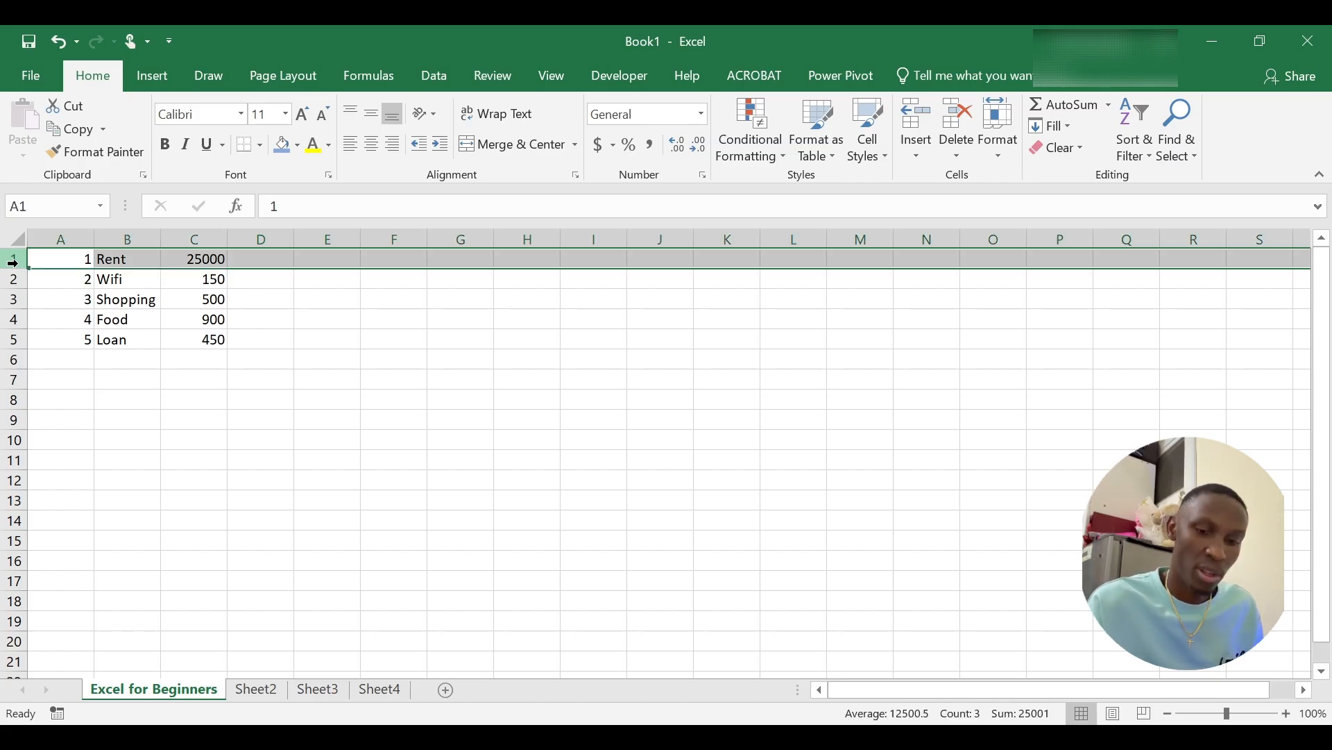
pyautogui.rightClick(12, 263)
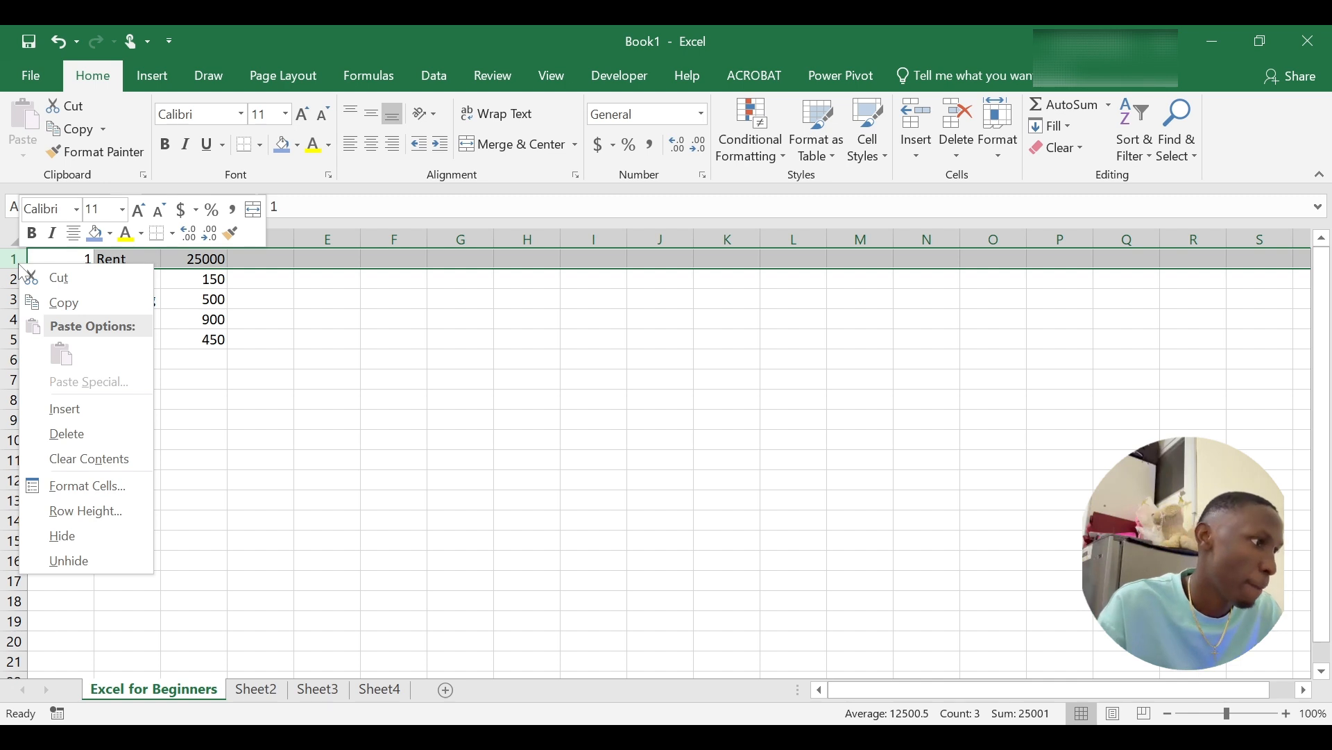
pyautogui.click(50, 409)
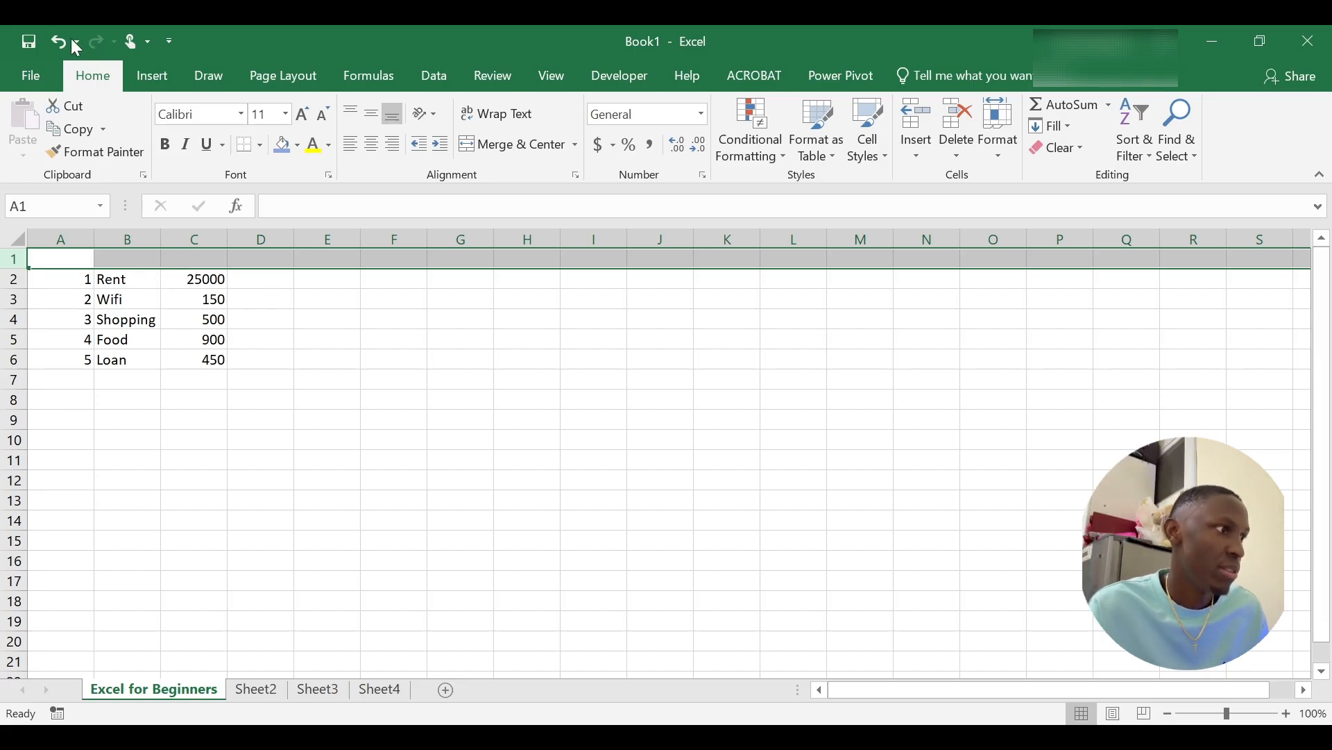
pyautogui.click(53, 41)
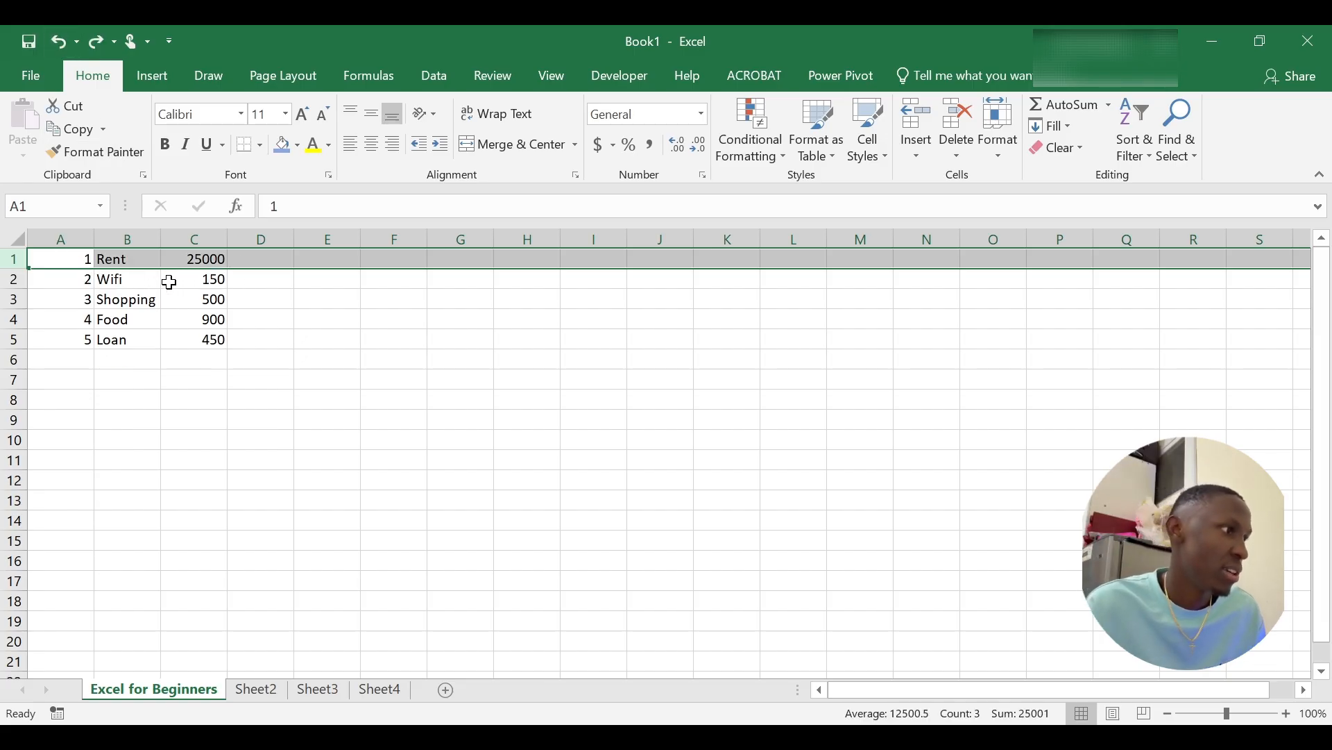
pyautogui.click(118, 374)
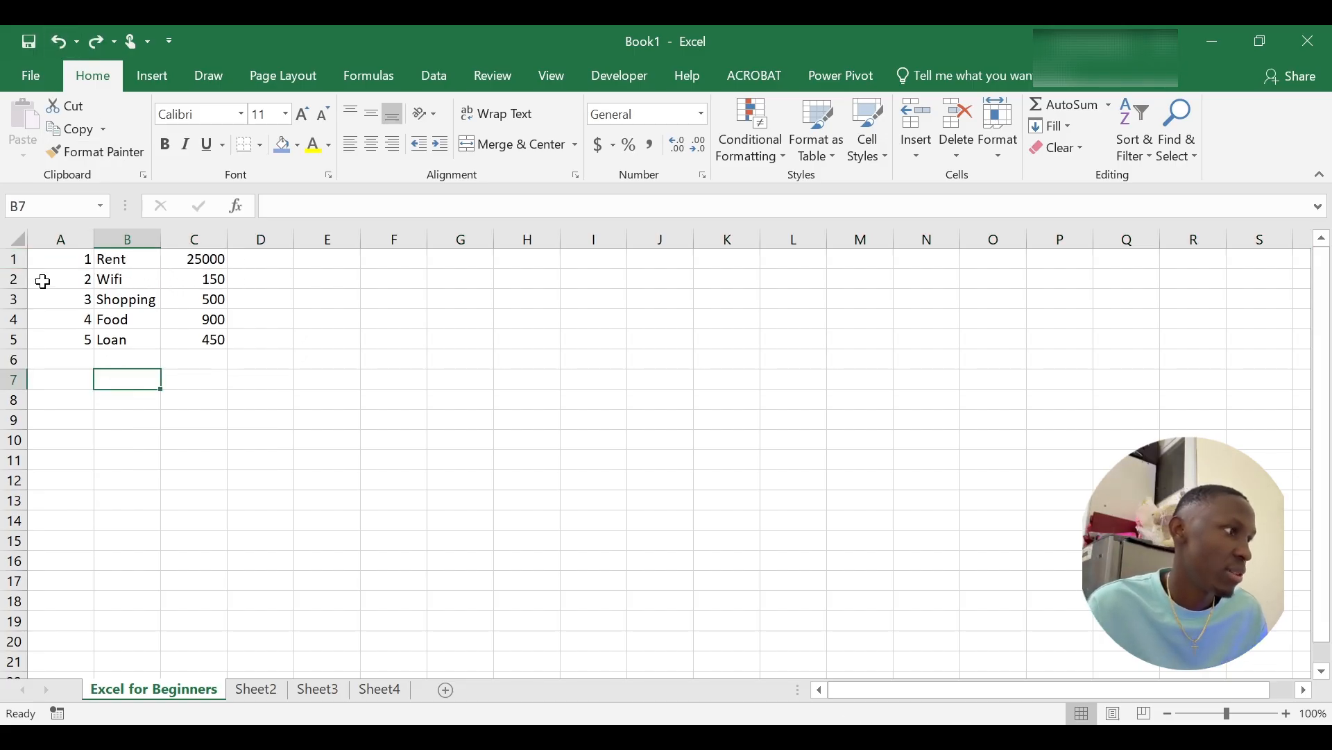
# Step: Insert a blank row above the Rent row, undo the insertion, and insert the row again
pyautogui.click(11, 259)
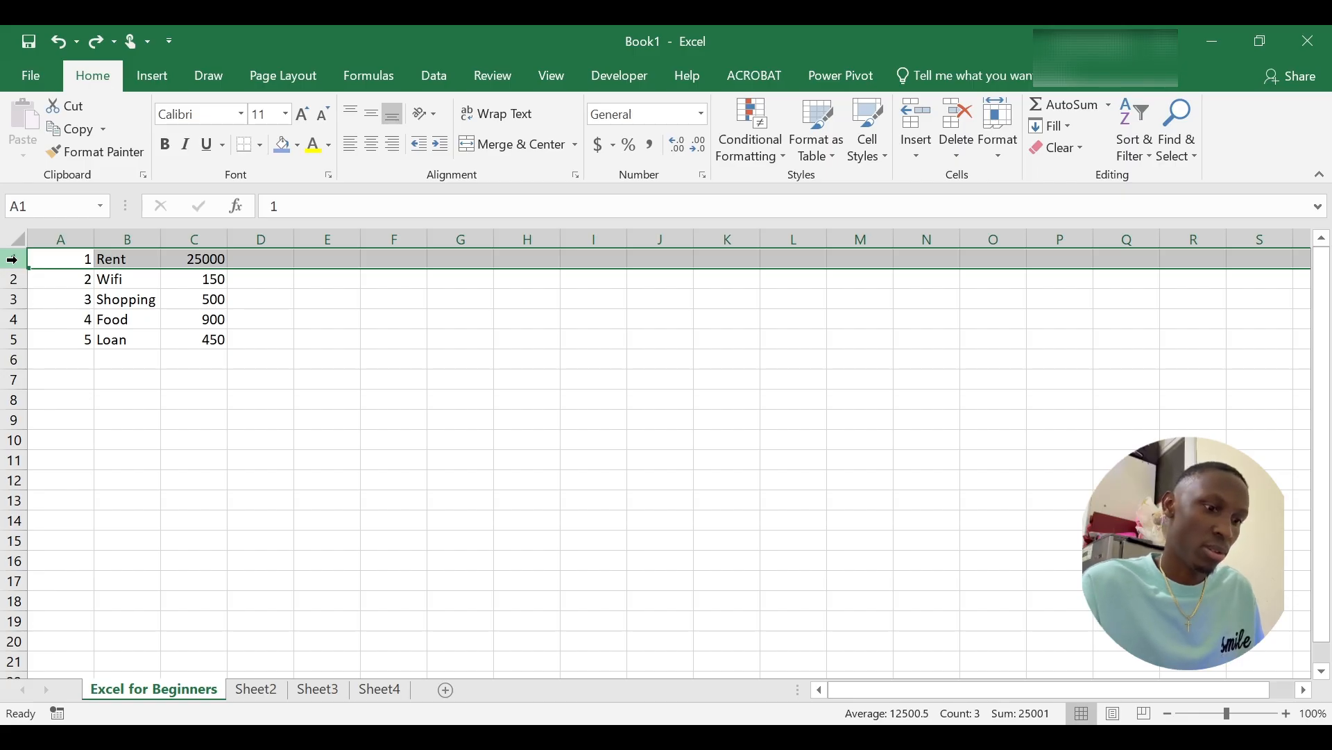
pyautogui.hotkey('ctrl', 'shift', '+')
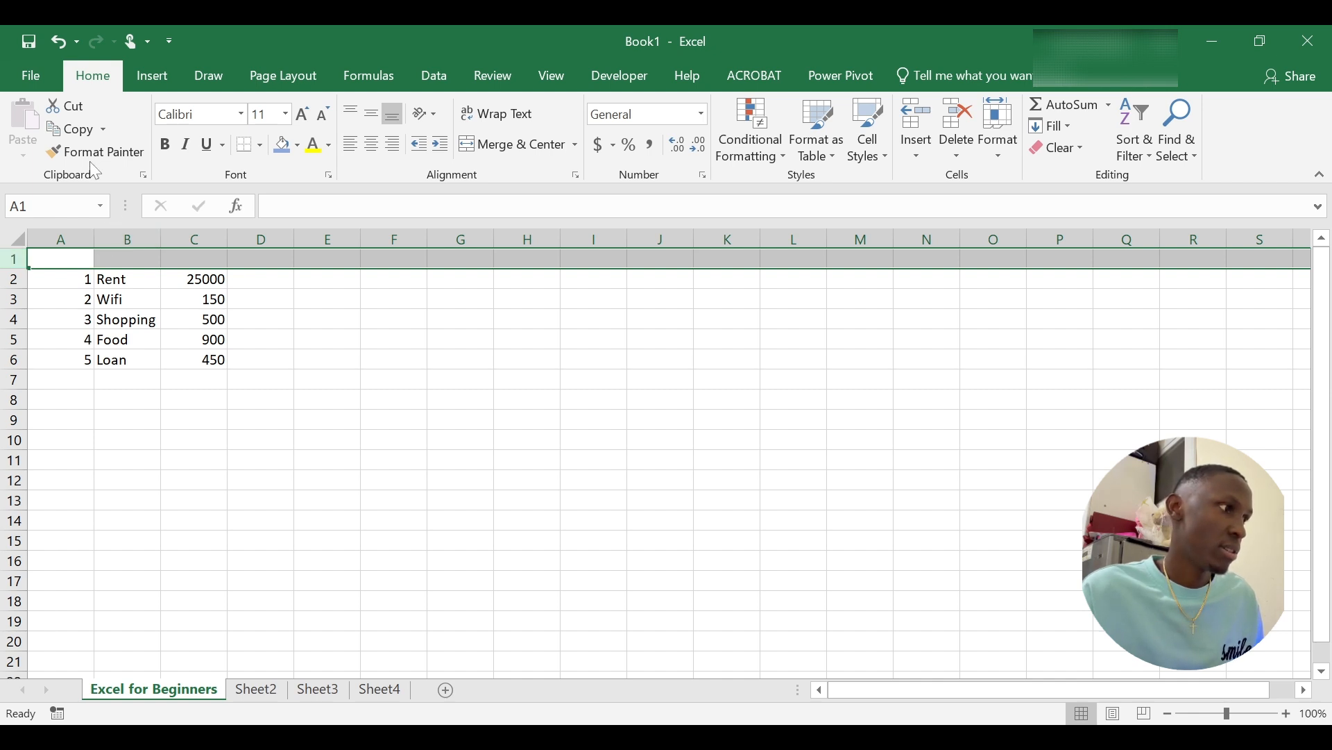
pyautogui.click(64, 47)
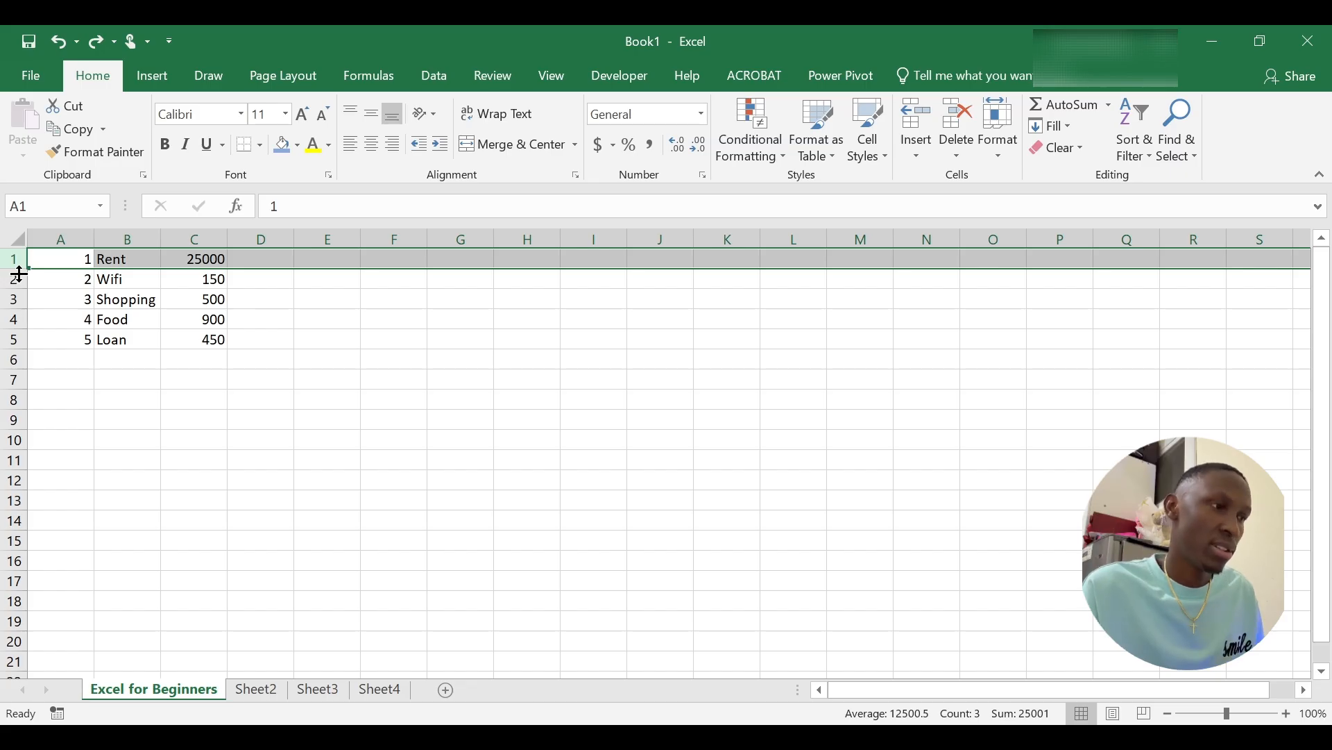
pyautogui.hotkey('ctrl', 'shift', '+')
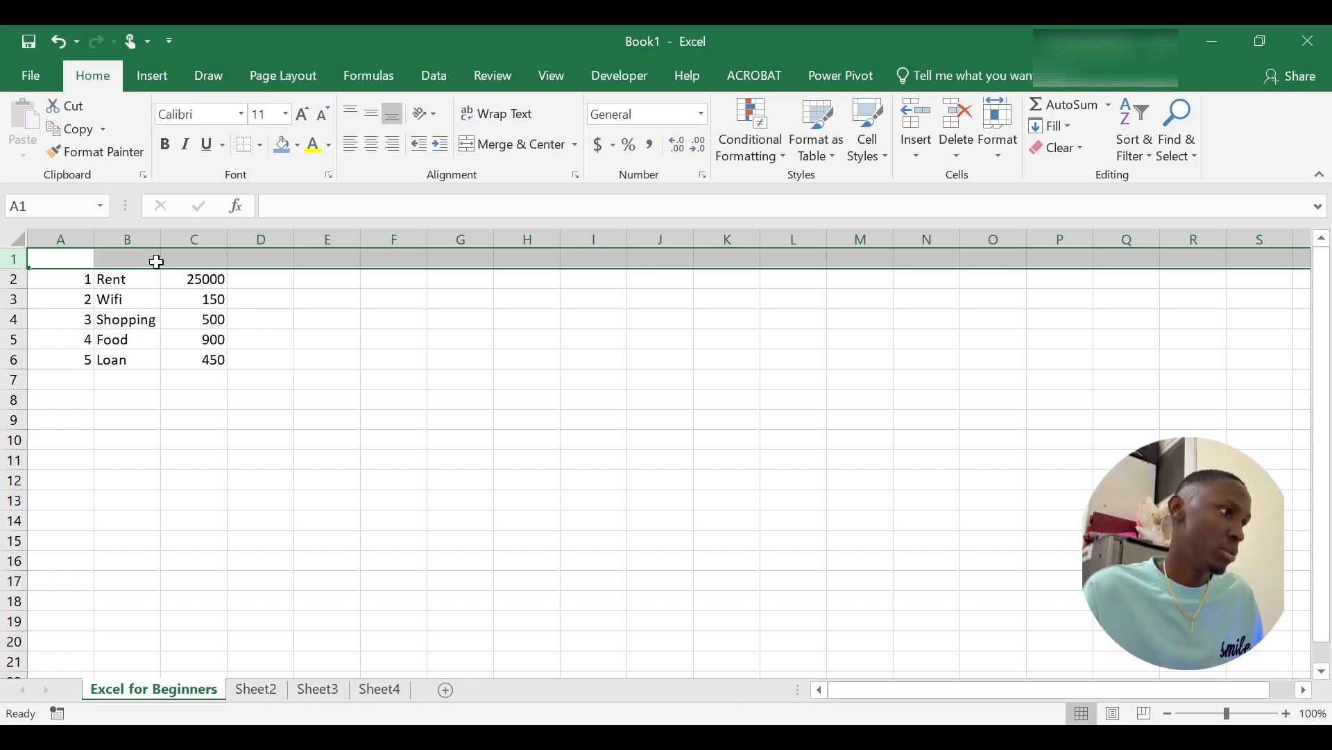
# Step: Insert a blank column before column A and undo it, and undo and redo the blank row insertion above the list
pyautogui.click(72, 226)
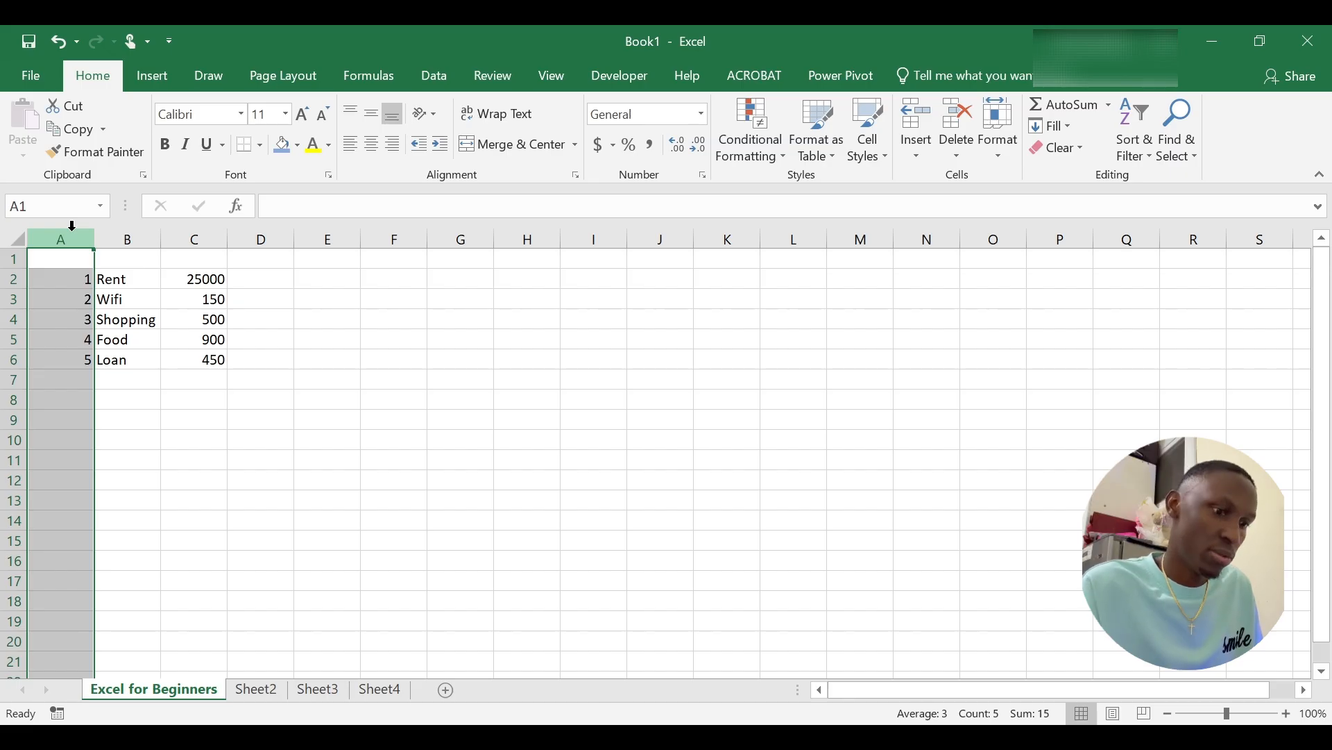
pyautogui.hotkey('ctrl', 'shift', '+')
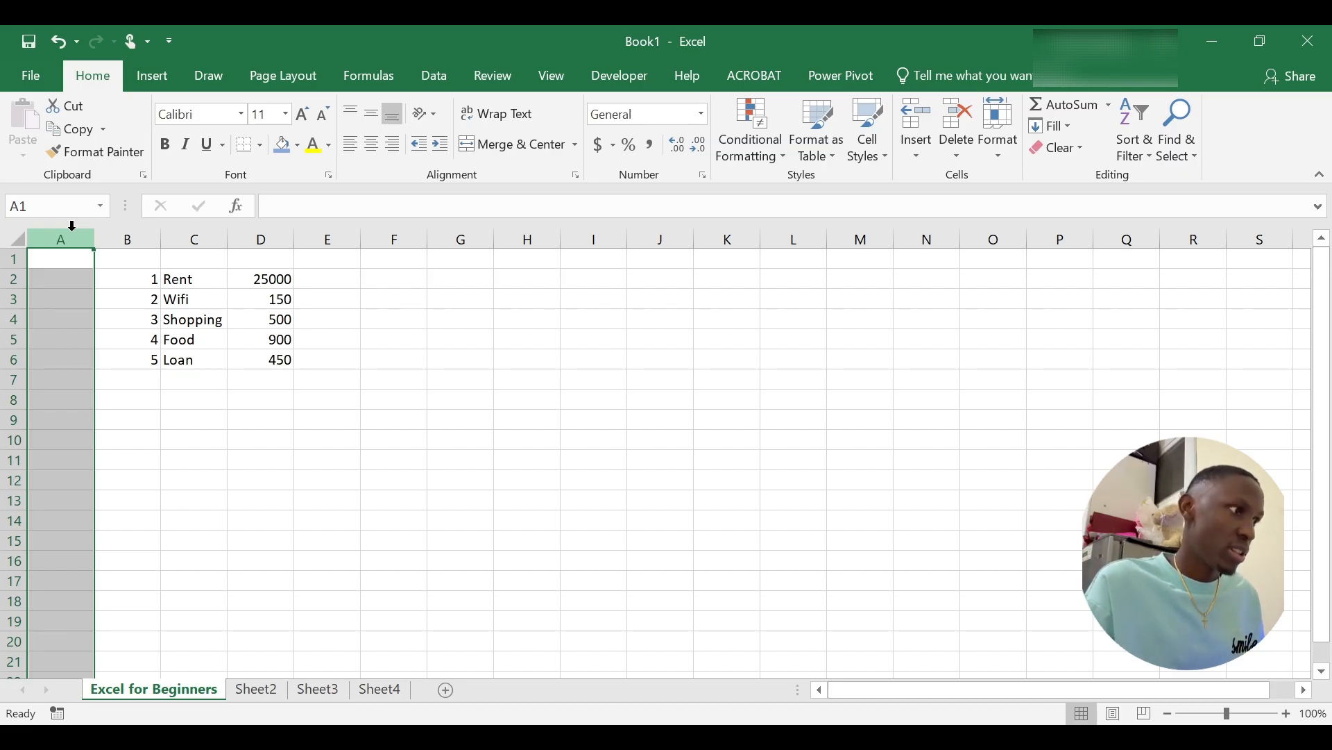
pyautogui.hotkey('ctrl', 'z')
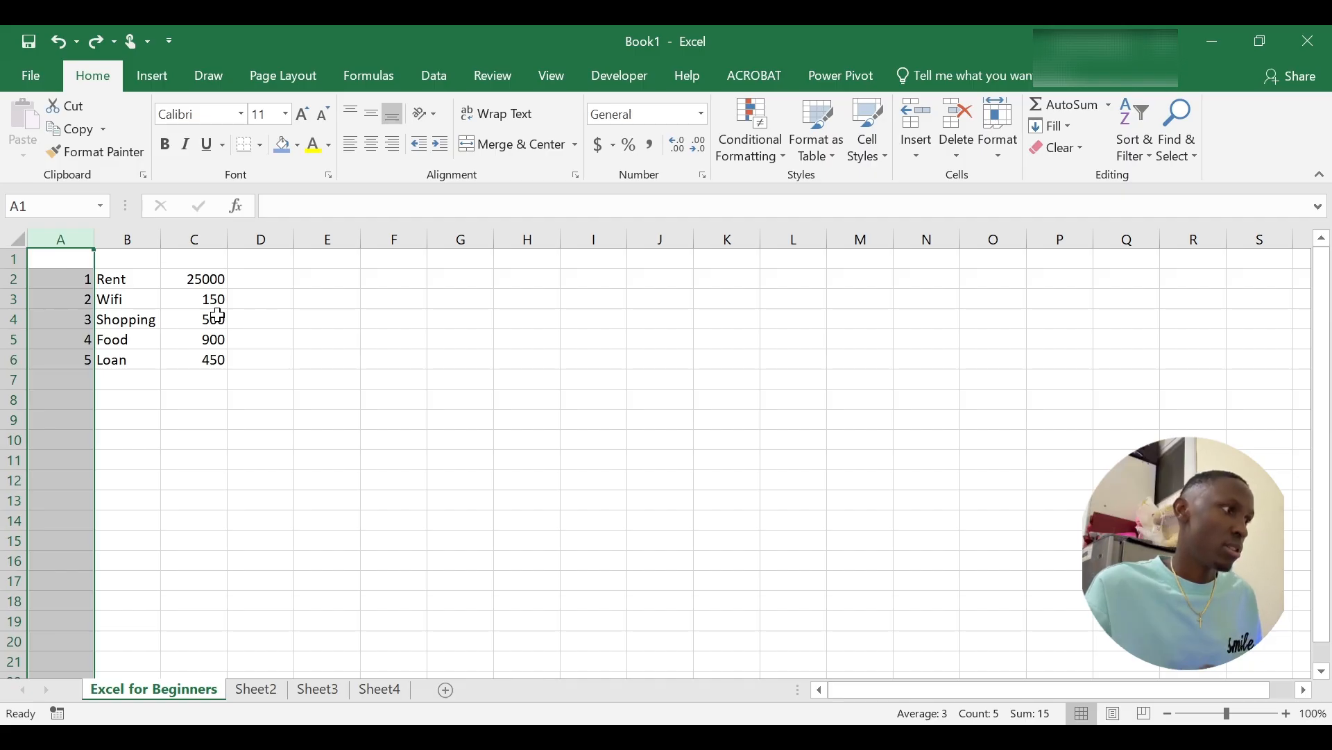
pyautogui.hotkey('ctrl', 'z')
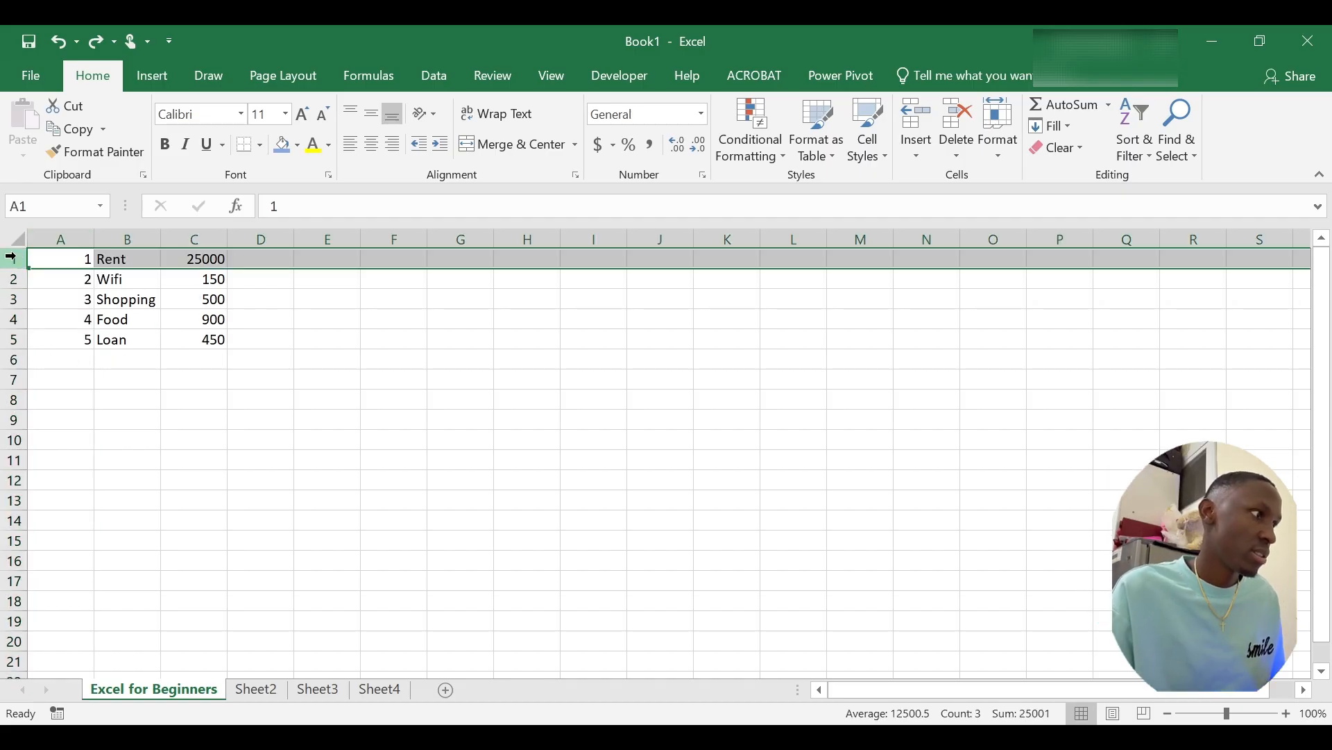
pyautogui.hotkey('ctrl', 'y')
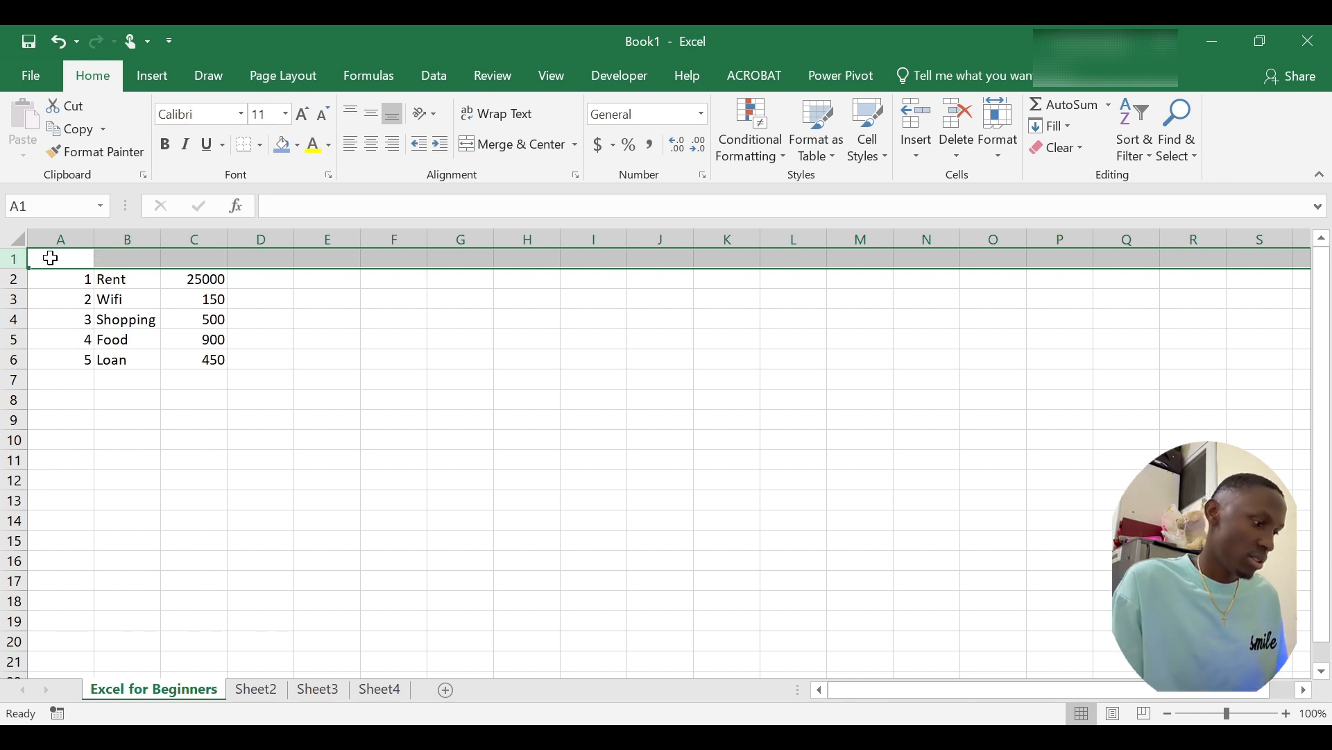
# Step: Enter the headers S.No, List and Cost in cells A1 to C1
pyautogui.click(57, 258)
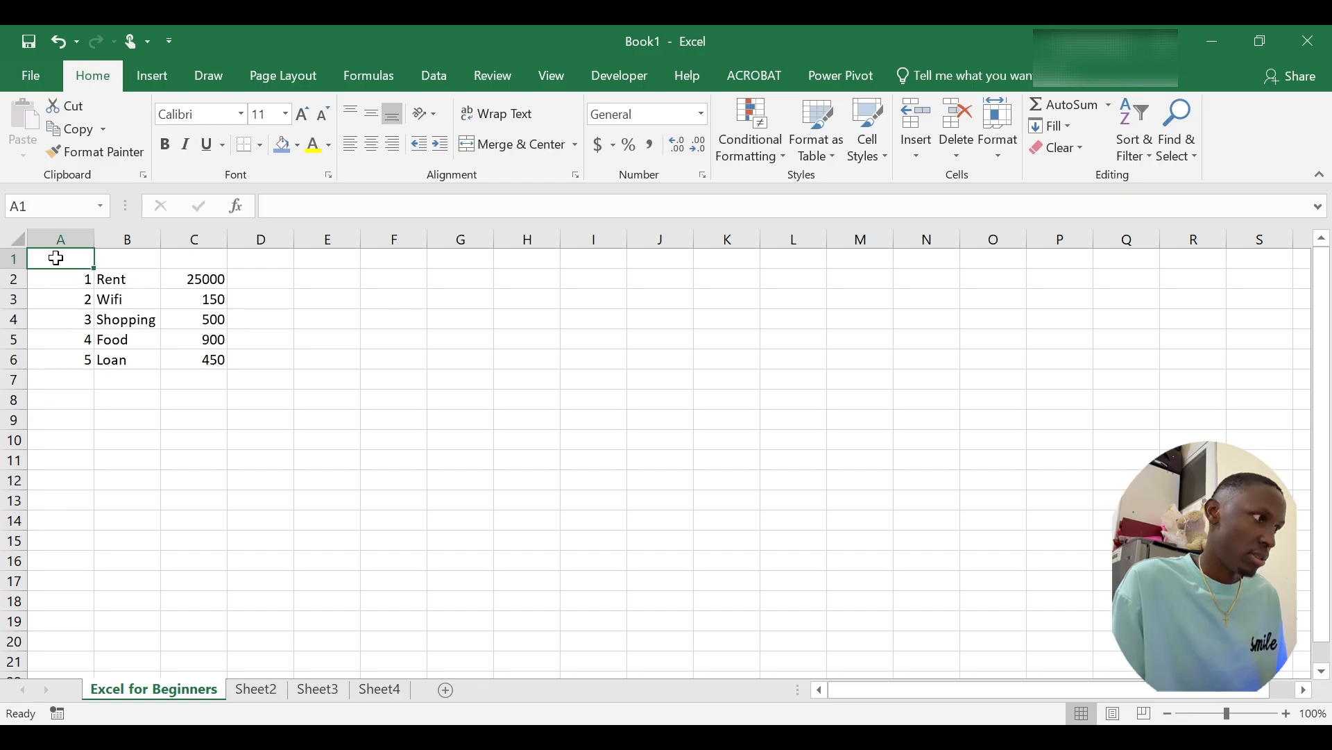
pyautogui.write('S')
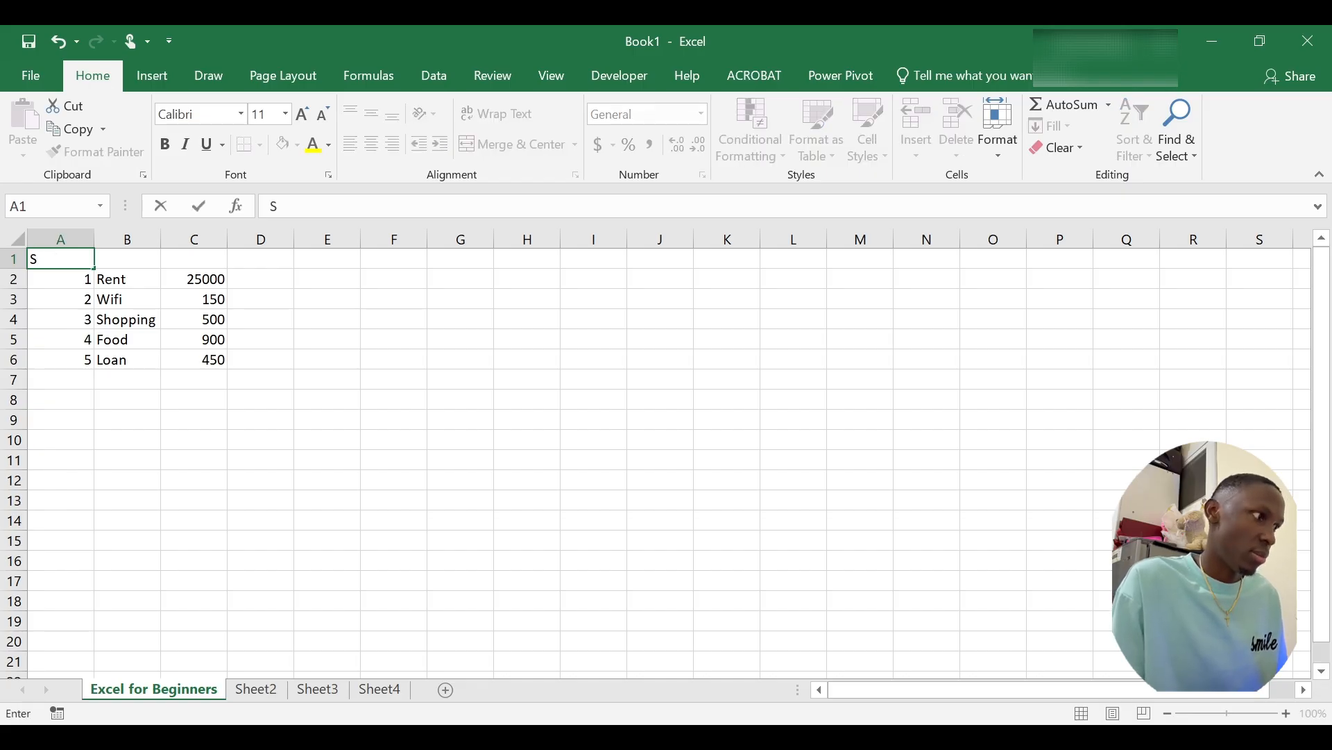
pyautogui.write('.')
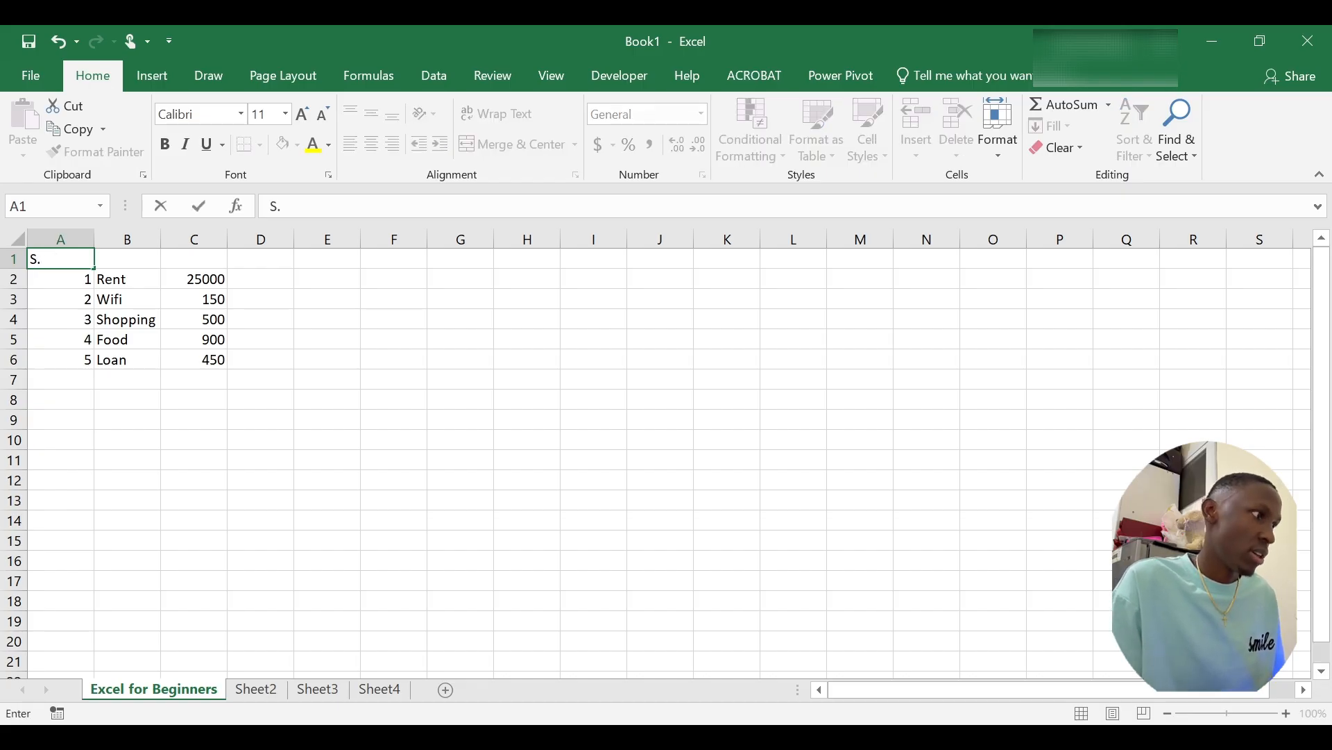
pyautogui.write('No')
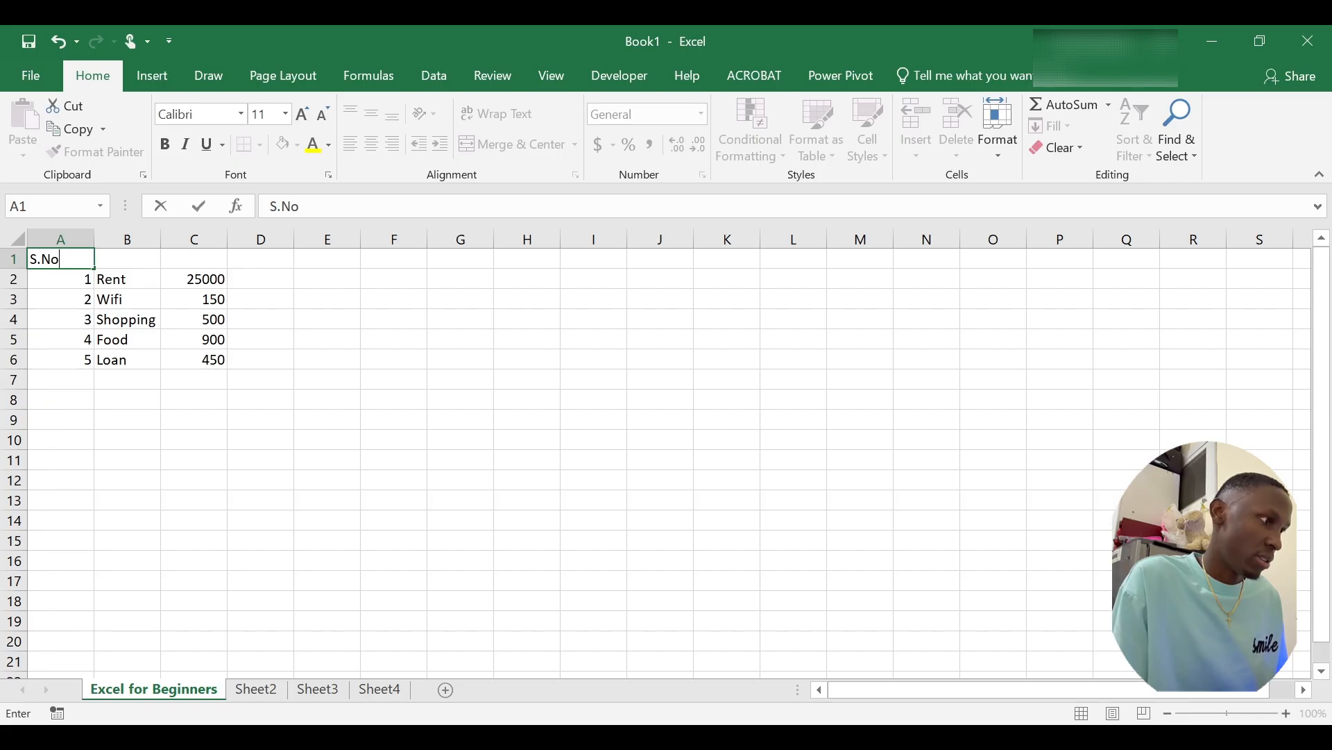
pyautogui.press('Tab')
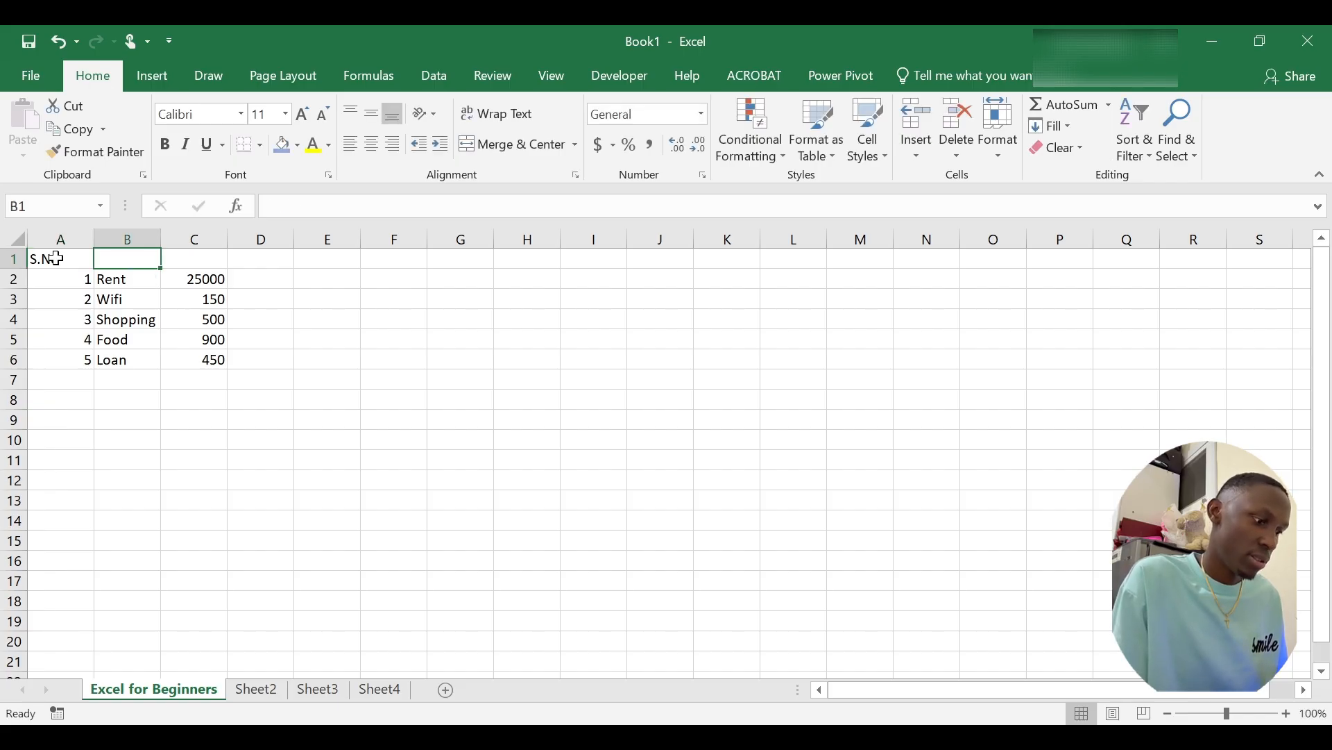
pyautogui.write('Loan')
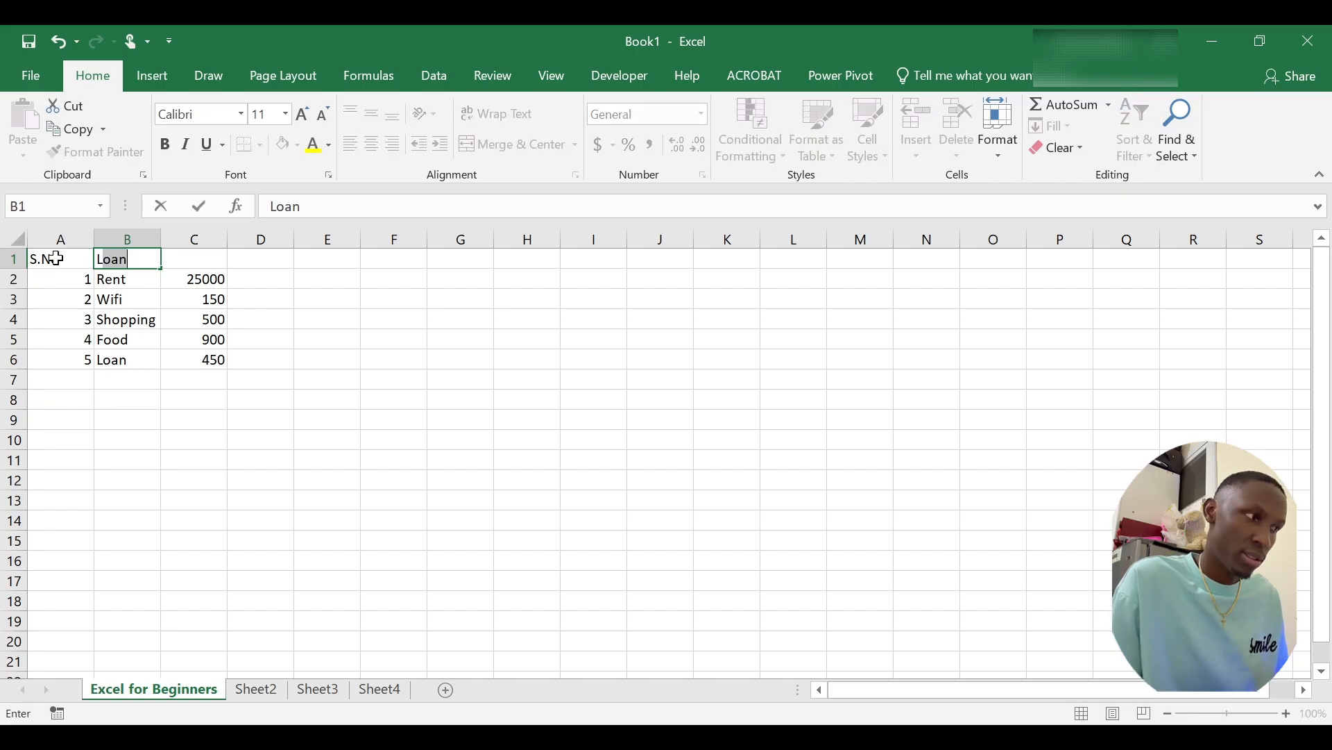
pyautogui.write('ist')
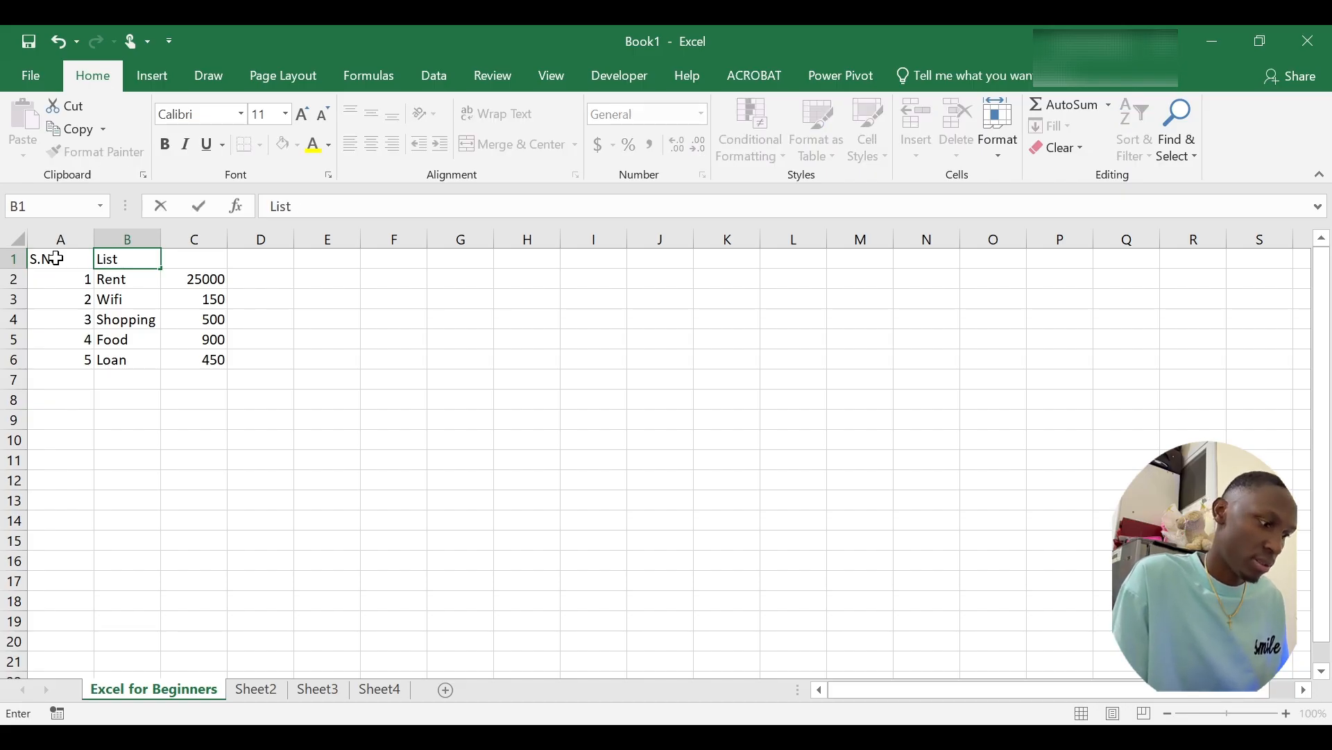
pyautogui.press('Tab')
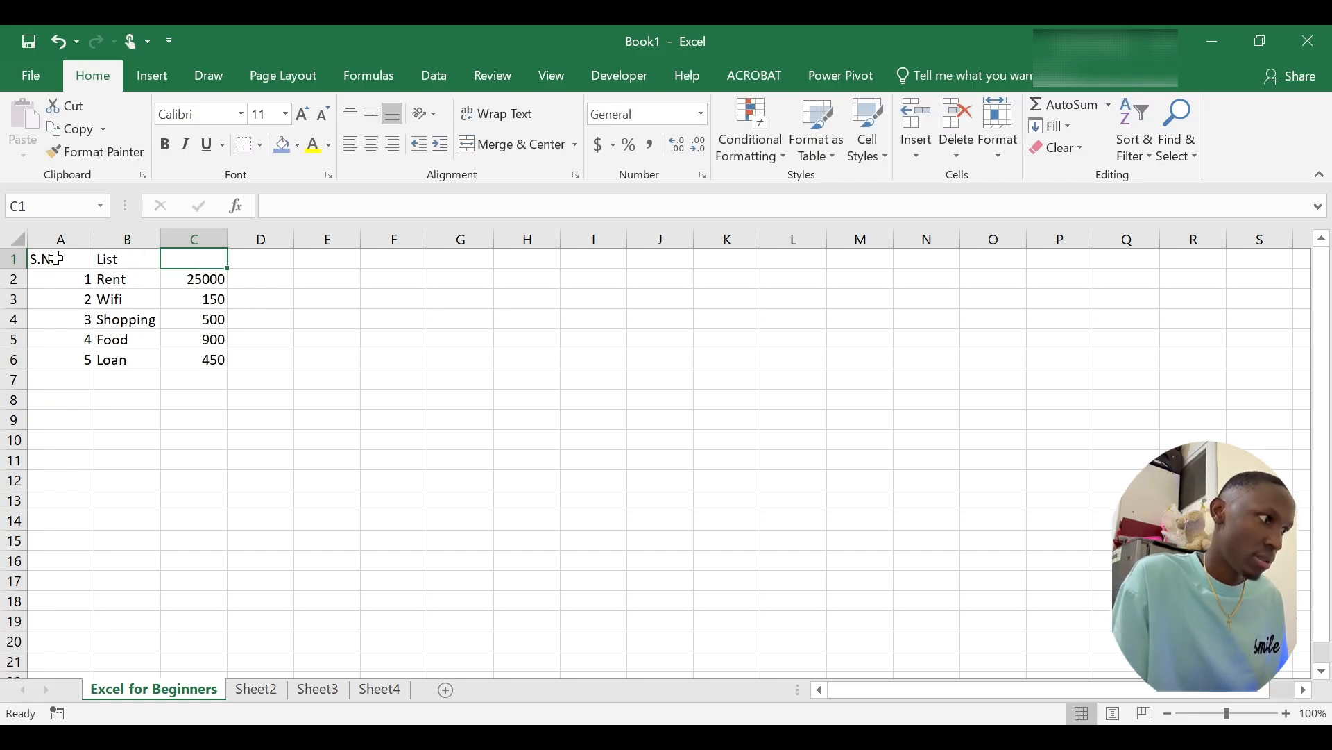
pyautogui.write('C')
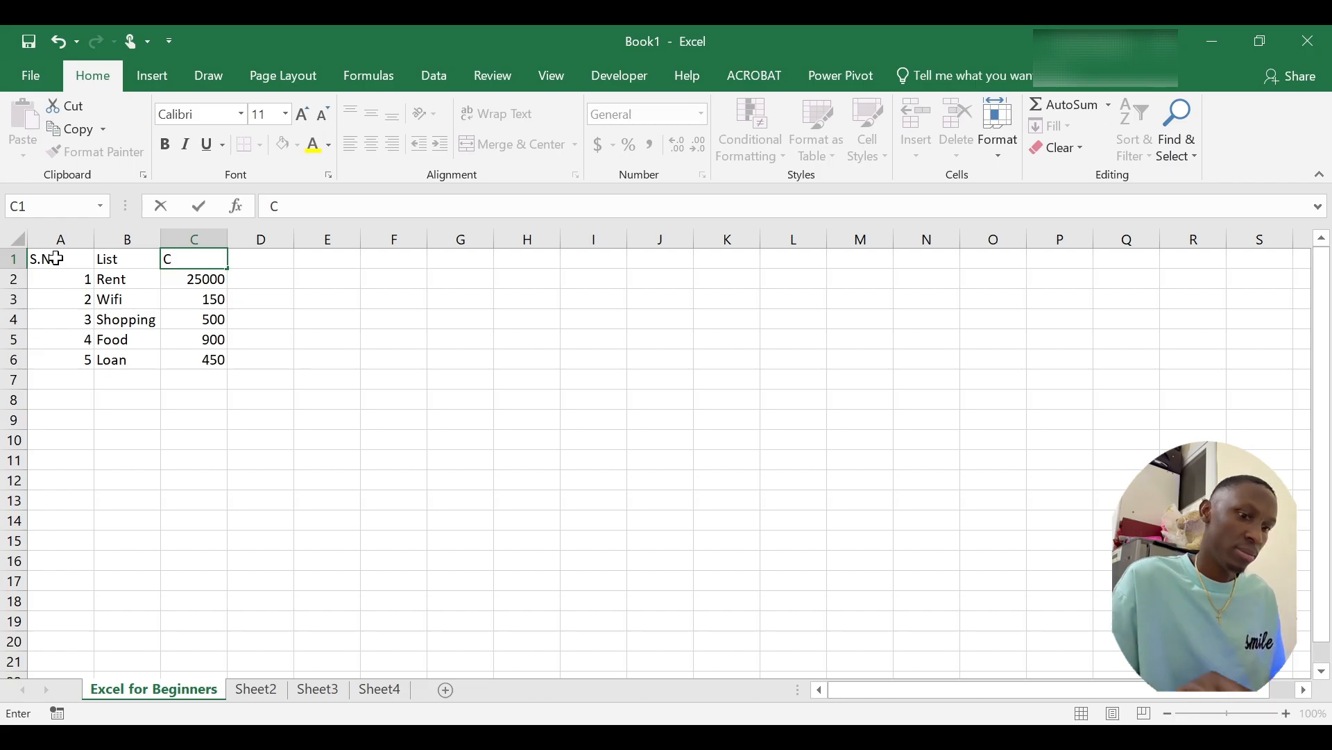
pyautogui.write('o')
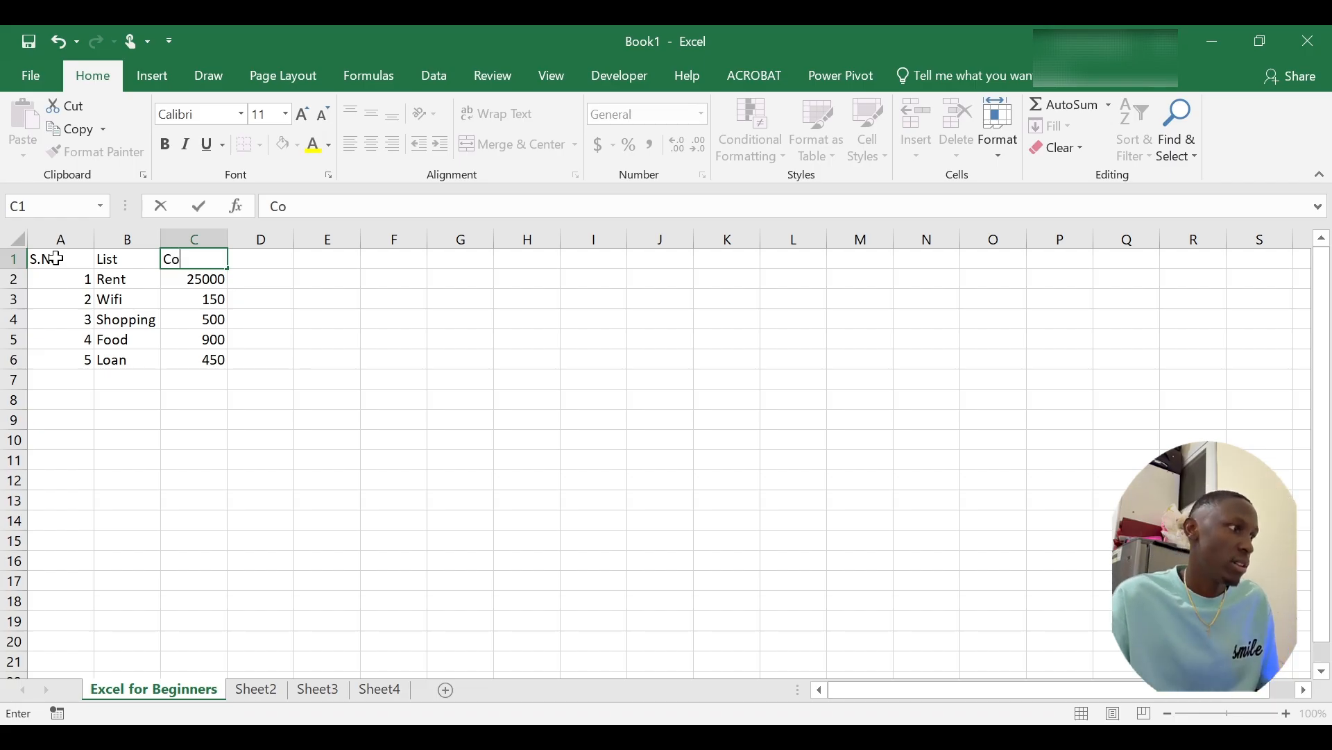
pyautogui.write('st')
pyautogui.press('Return')
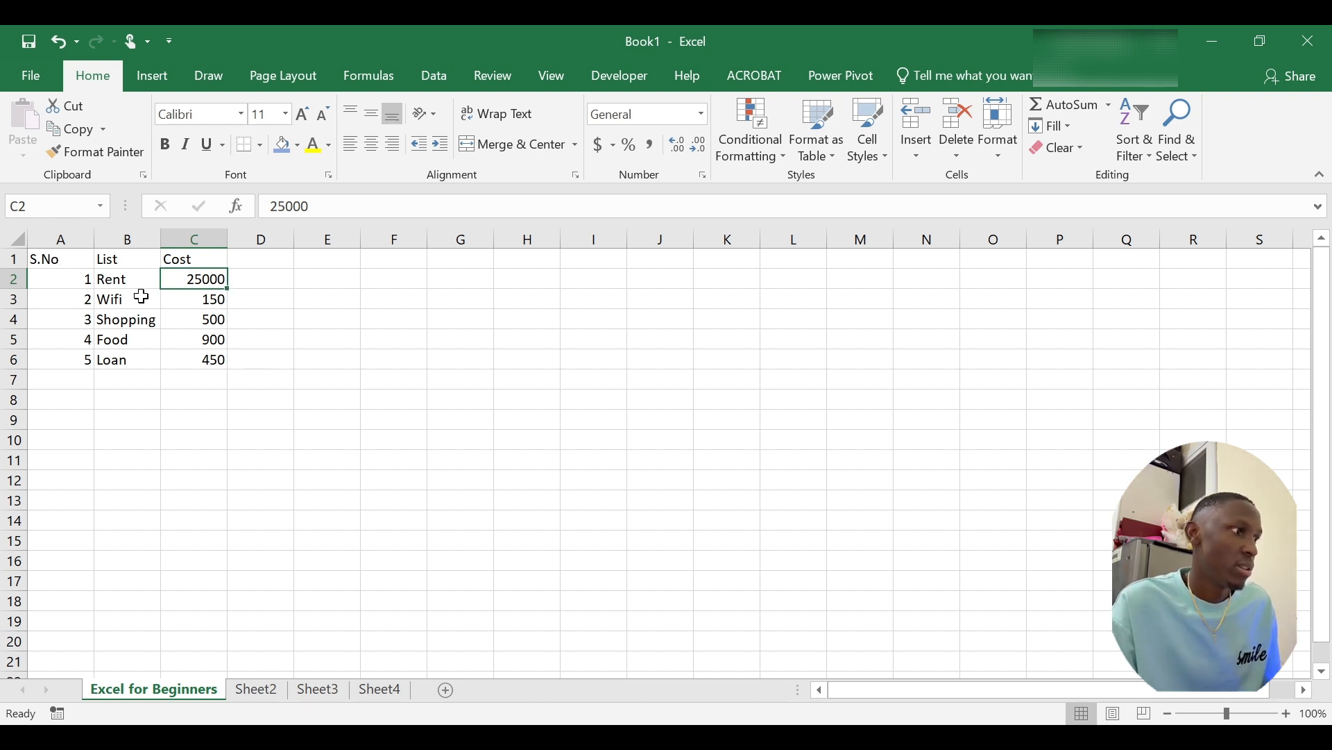
# Step: Make the header cells A1 to C1 bold and give them a light blue fill
pyautogui.click(61, 261)
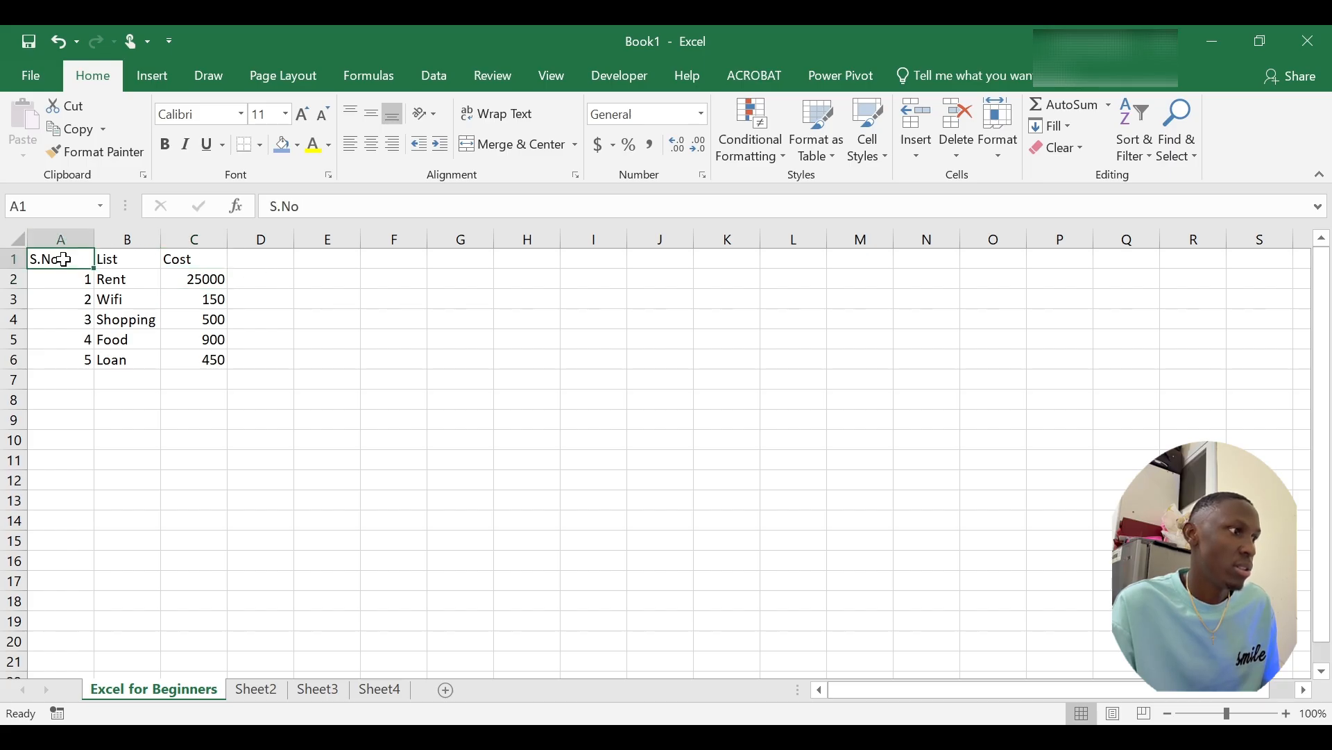
pyautogui.moveTo(63, 260); pyautogui.dragTo(197, 266)
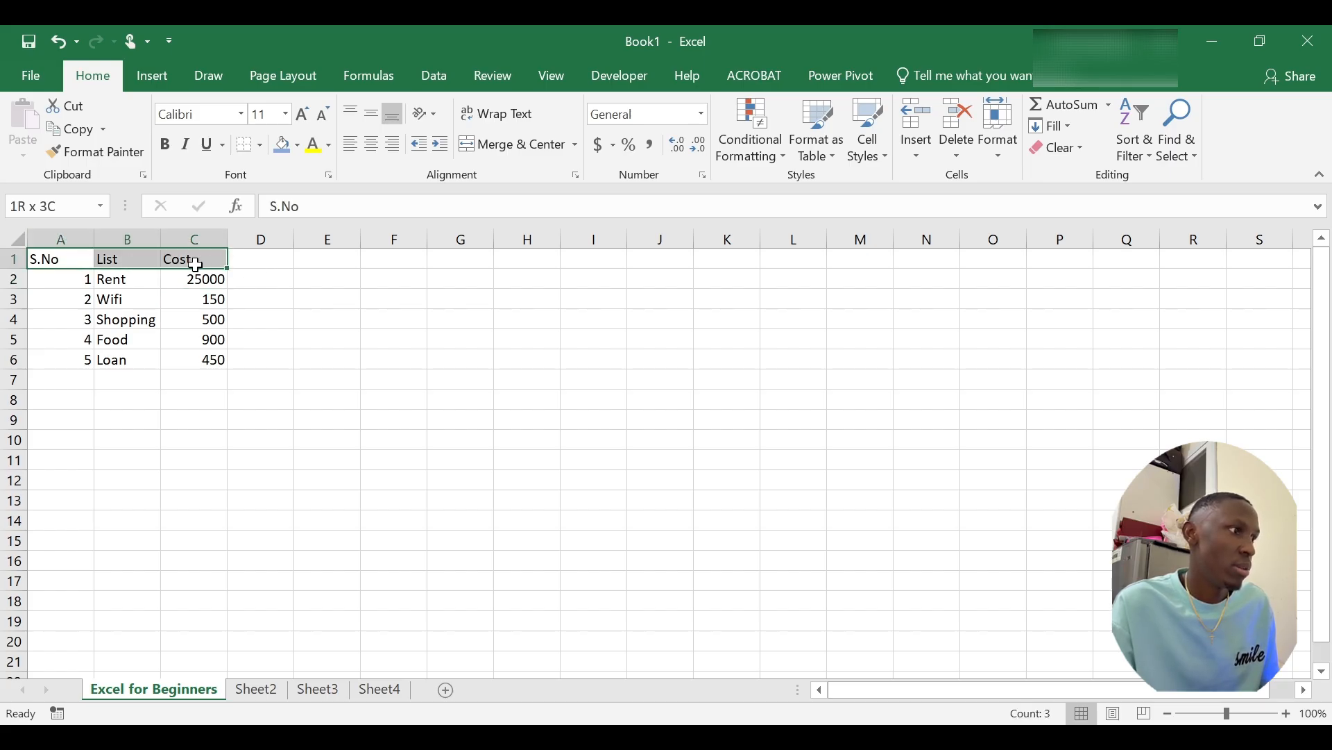
pyautogui.click(165, 143)
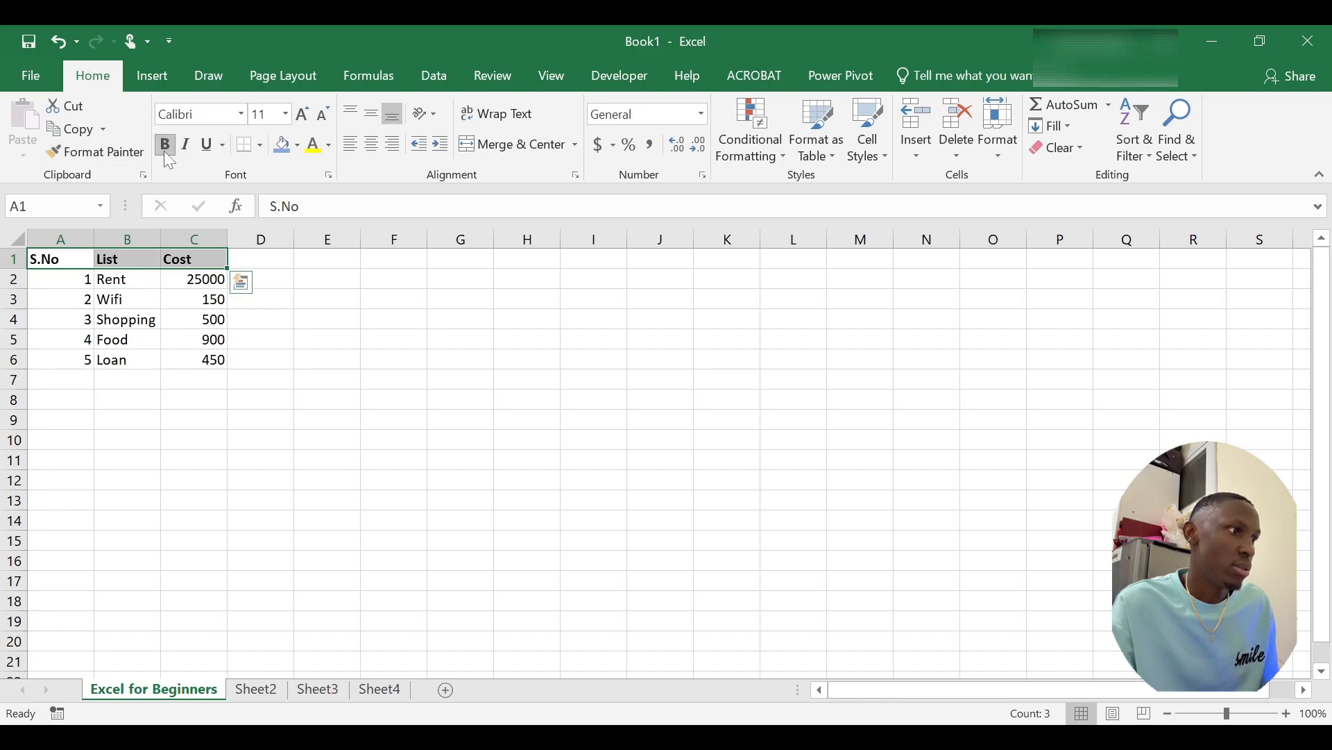
pyautogui.click(298, 146)
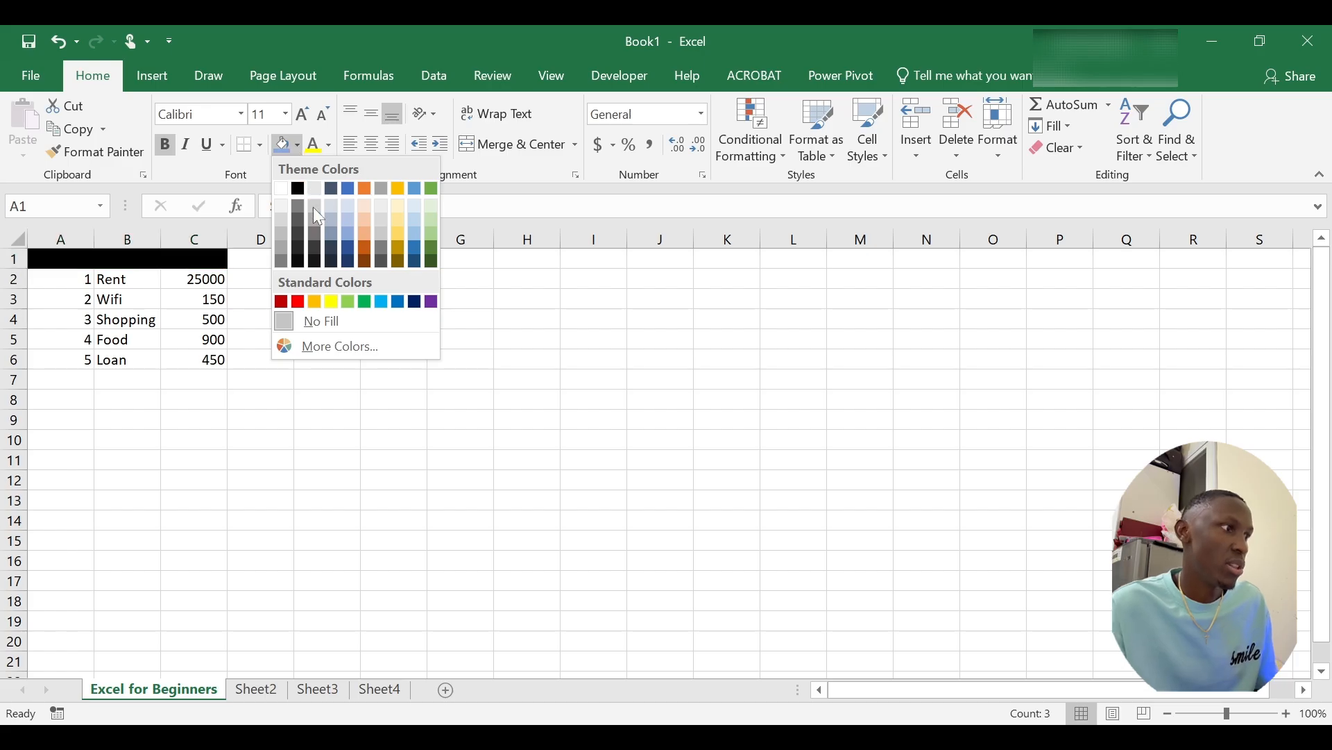
pyautogui.click(348, 244)
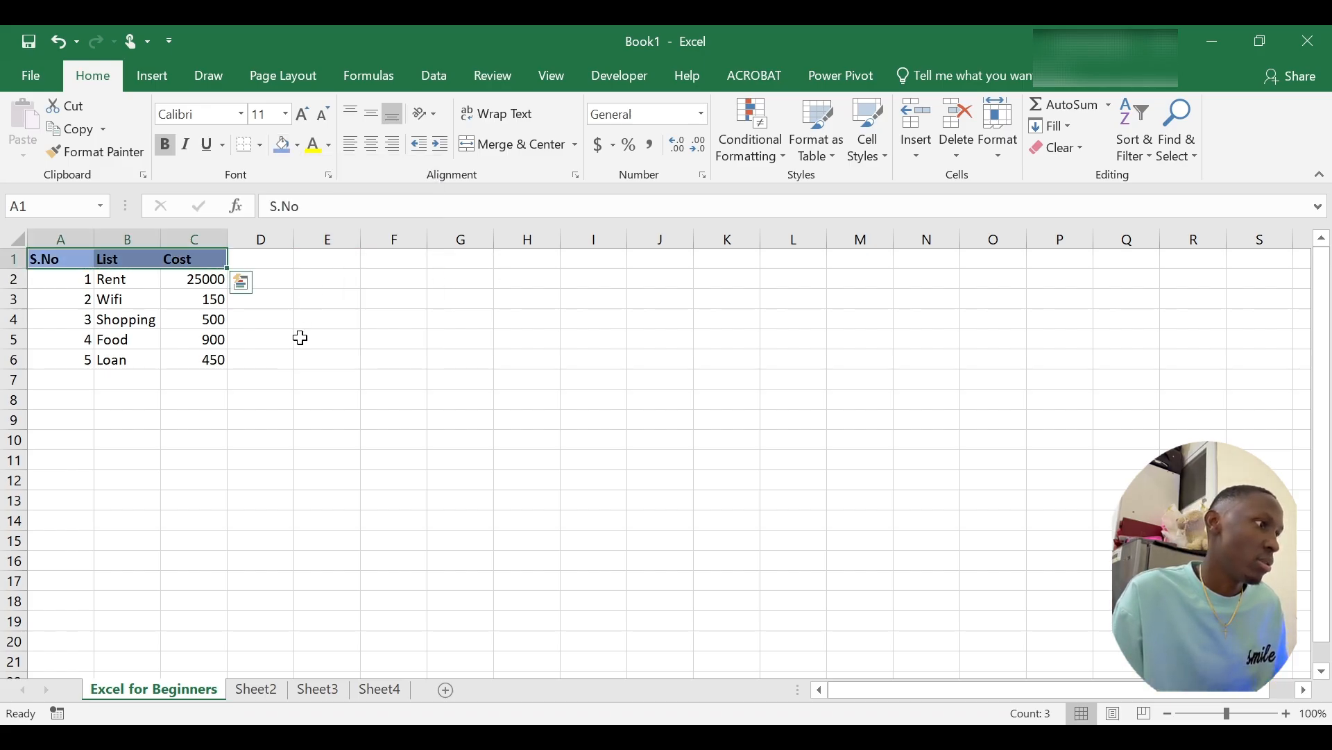
pyautogui.click(298, 340)
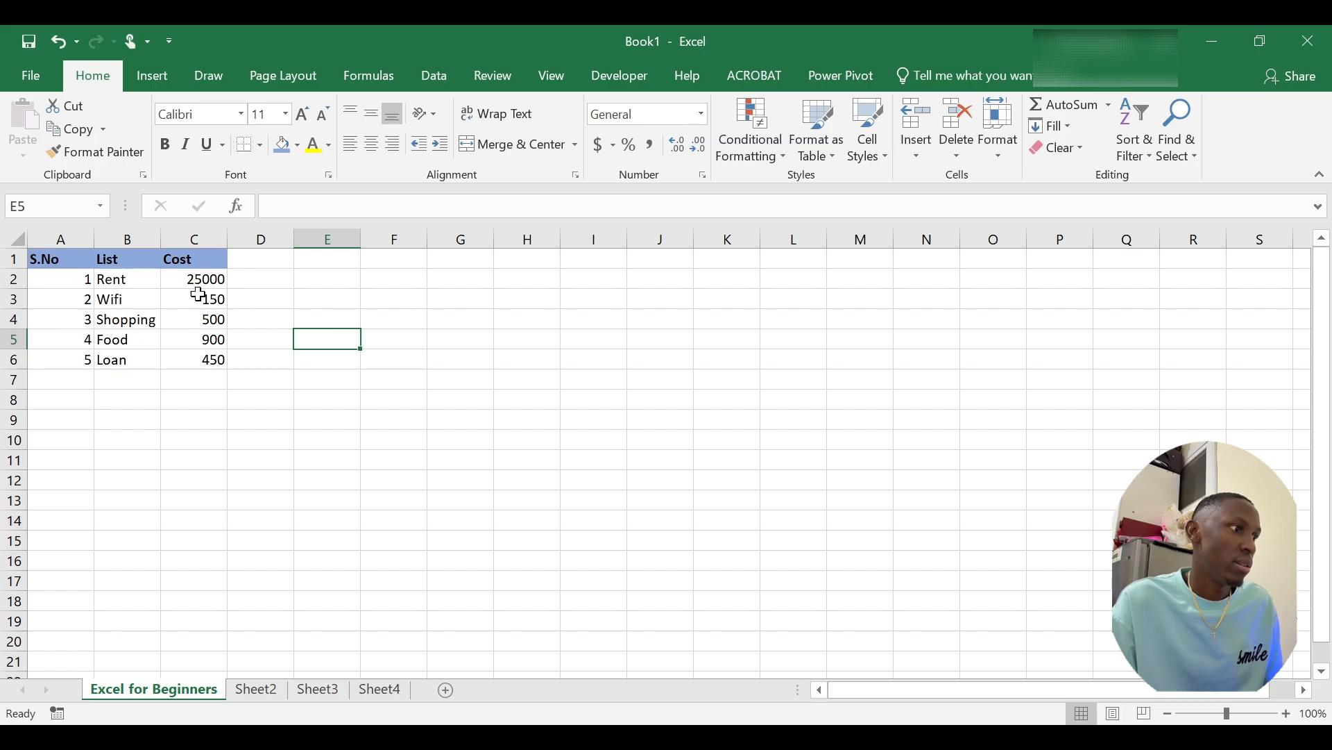
# Step: Enter 12 in cell D2 beside the Rent cost and fill it down to D6
pyautogui.click(237, 281)
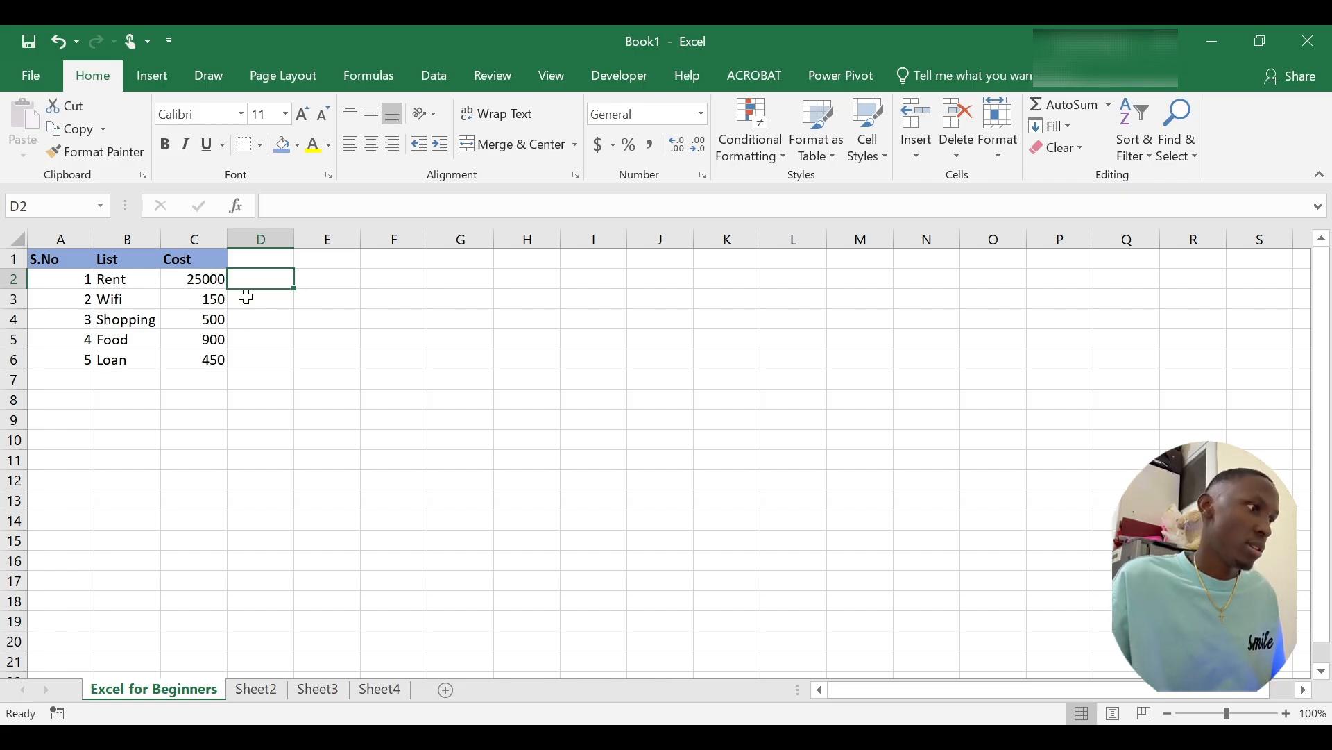
pyautogui.write('12')
pyautogui.press('Return')
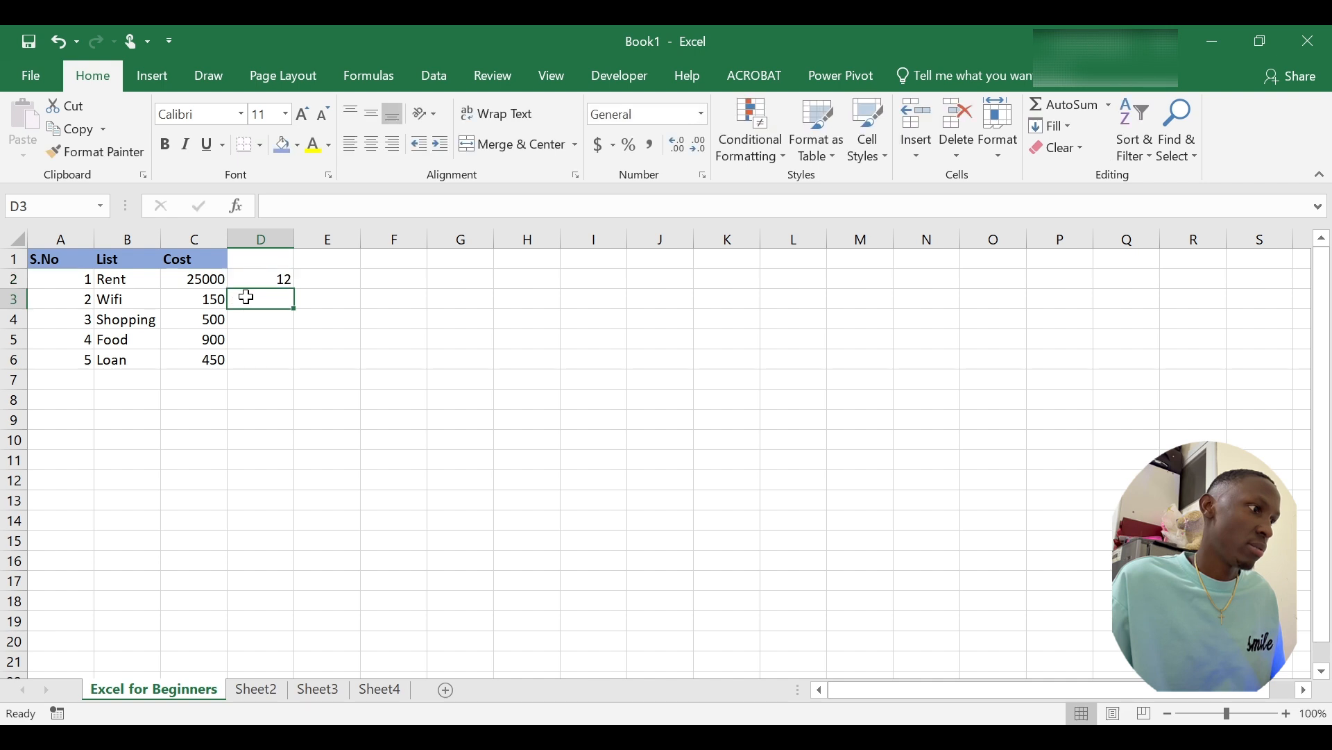
pyautogui.click(280, 285)
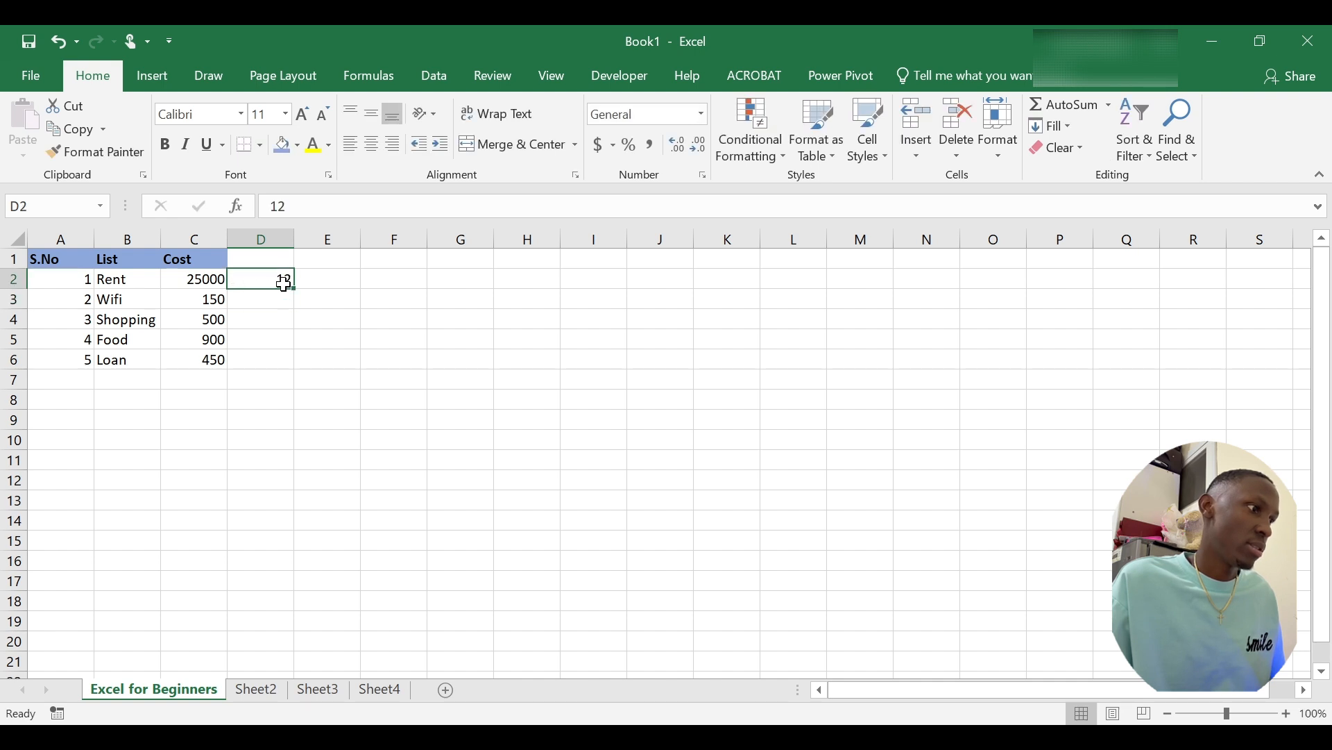
pyautogui.moveTo(292, 289); pyautogui.dragTo(302, 375)
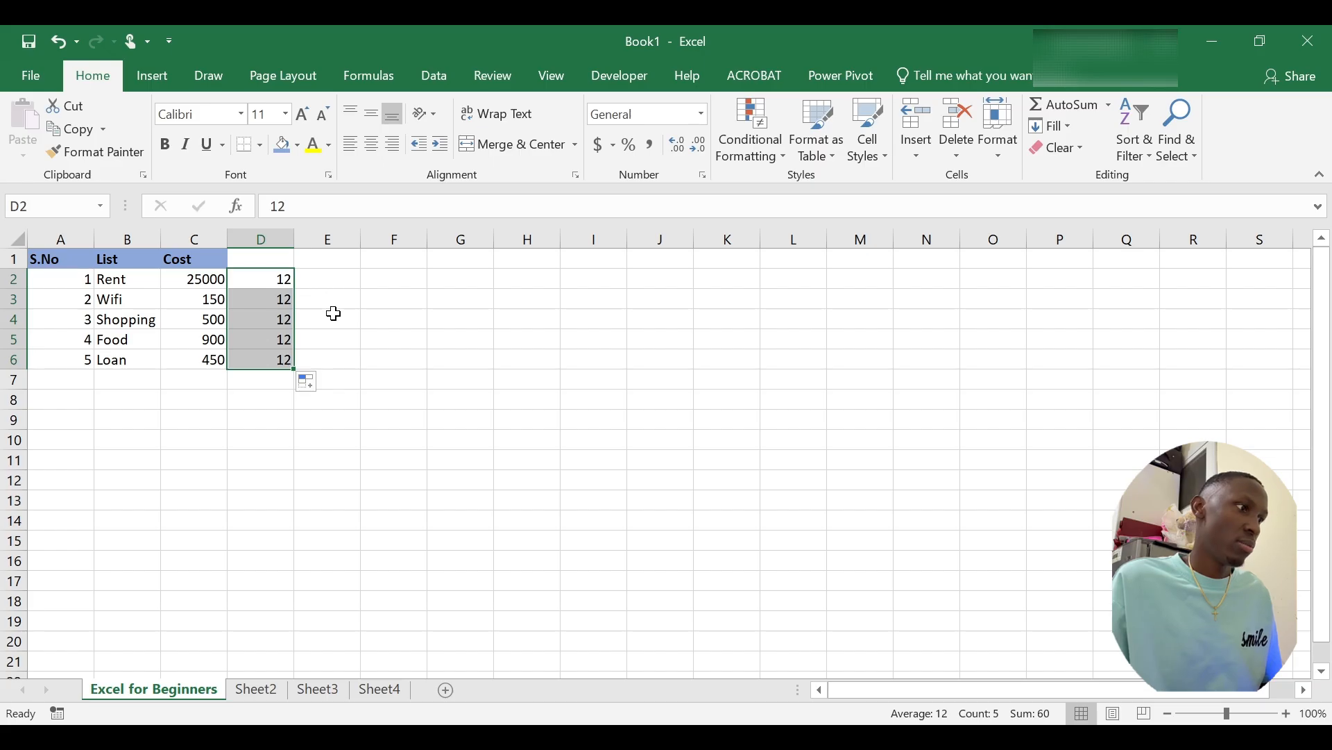
pyautogui.click(334, 314)
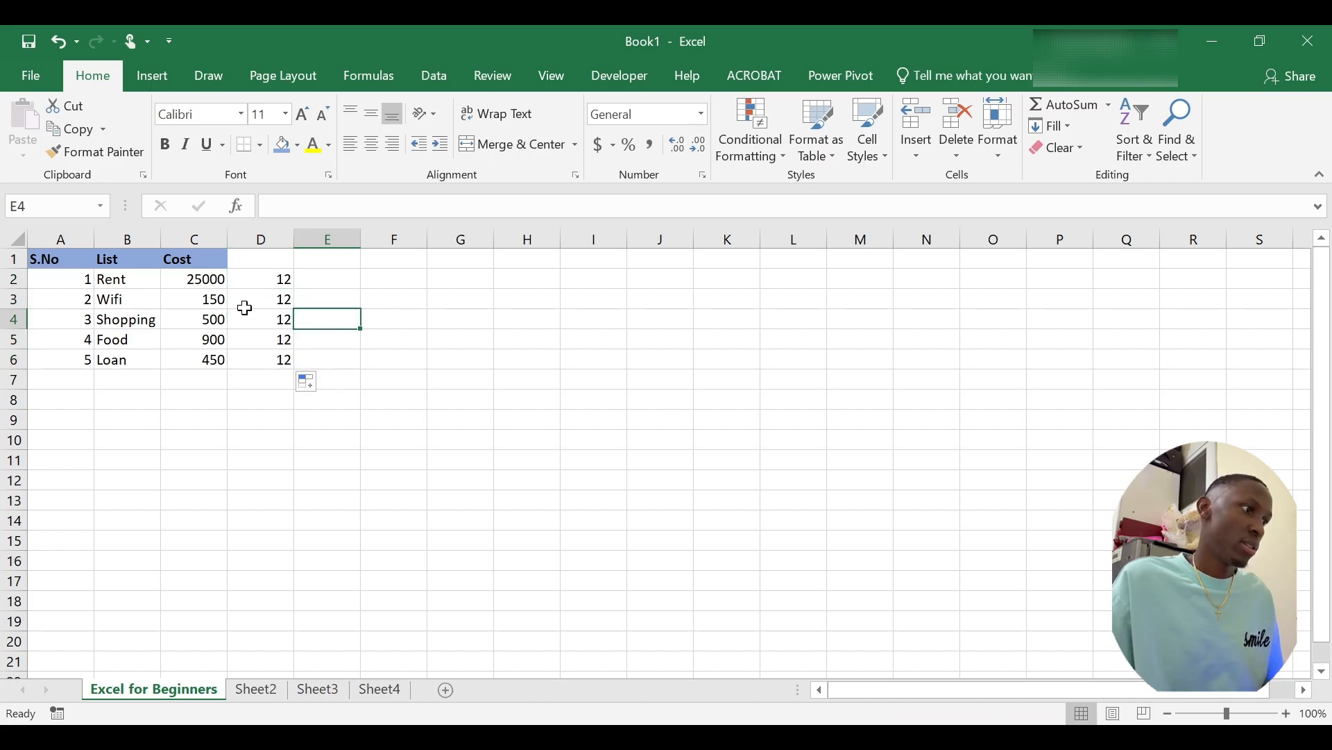
# Step: Add the header Yearly in cell D1 above the column of 12s
pyautogui.click(270, 257)
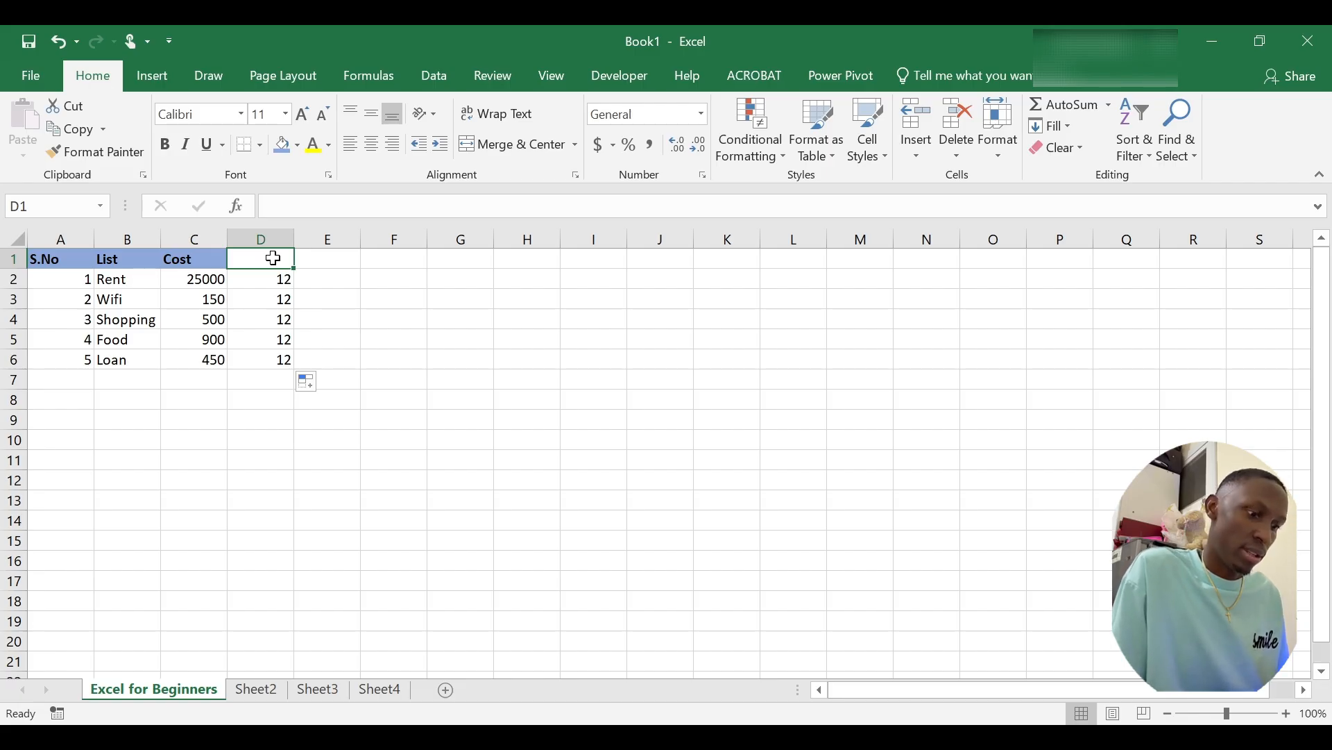
pyautogui.write('Y')
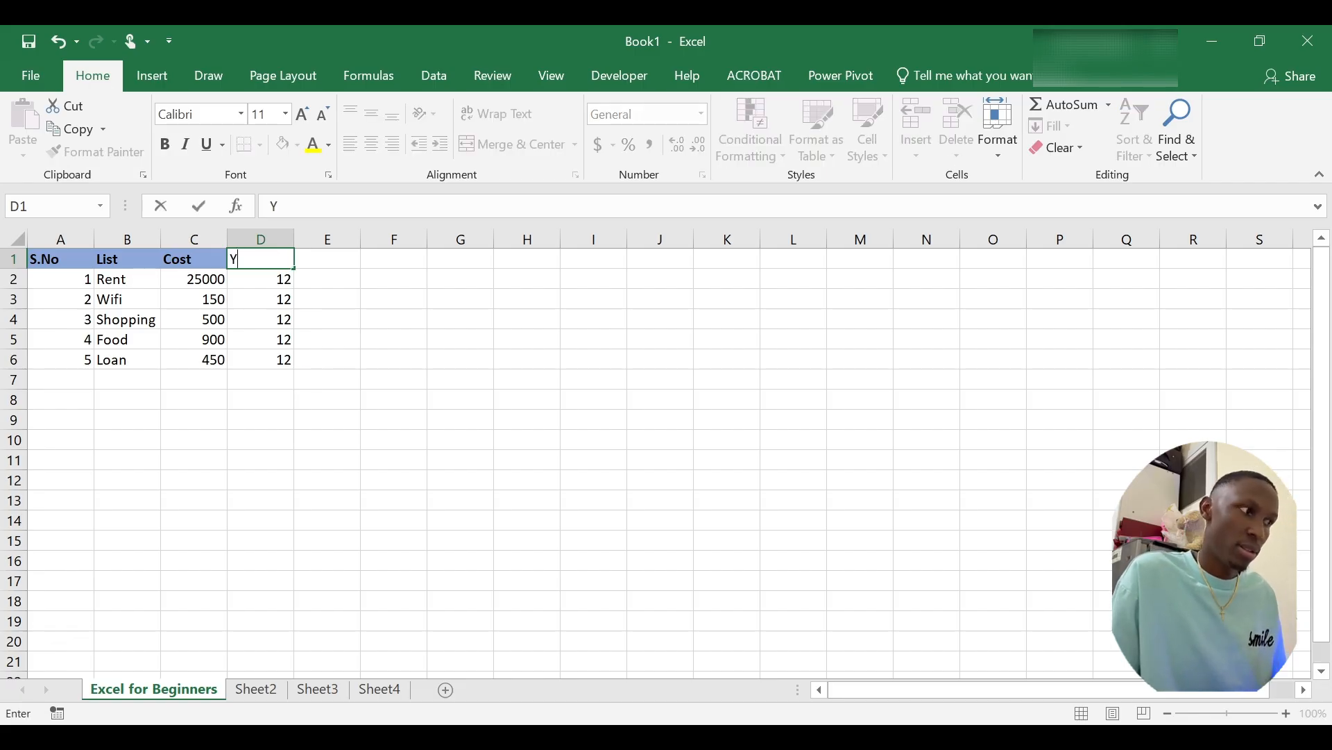
pyautogui.write('early')
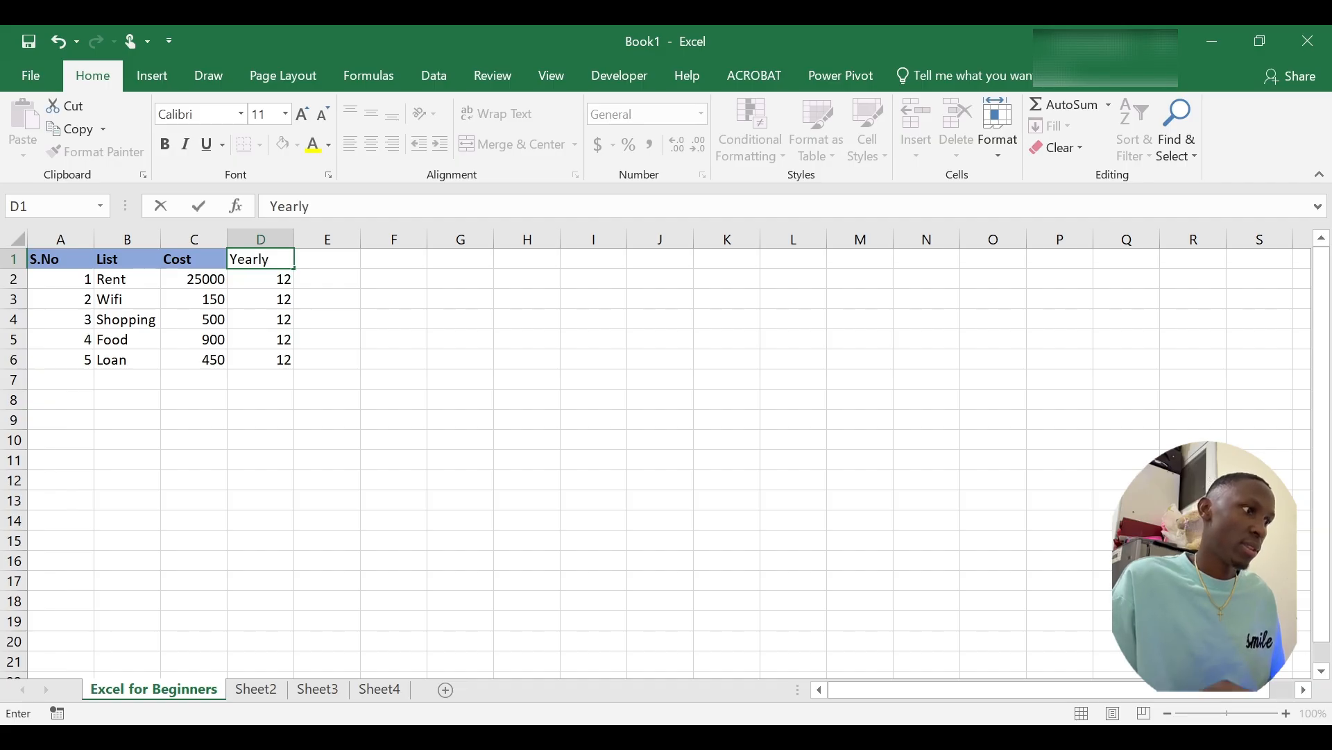
pyautogui.press('Tab')
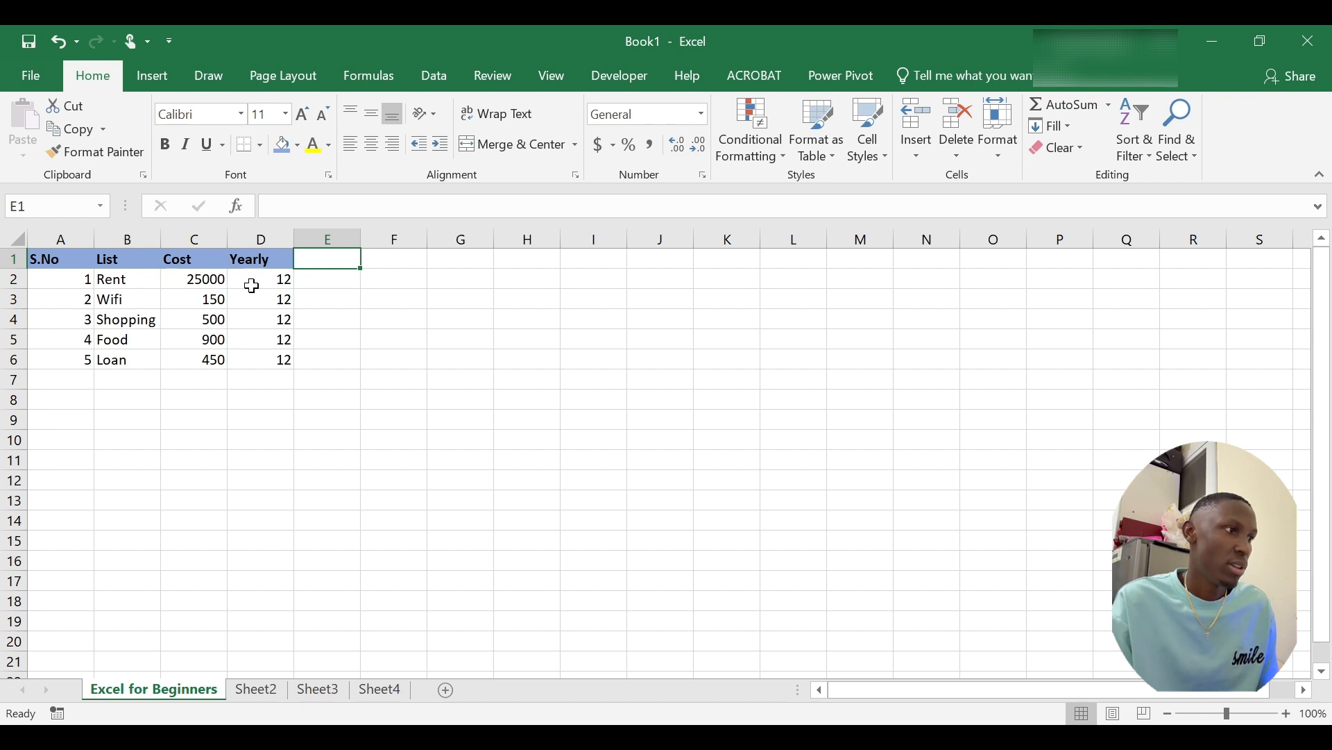
# Step: Add the header Calculated Field in cell E1 beside the Yearly header
pyautogui.click(338, 283)
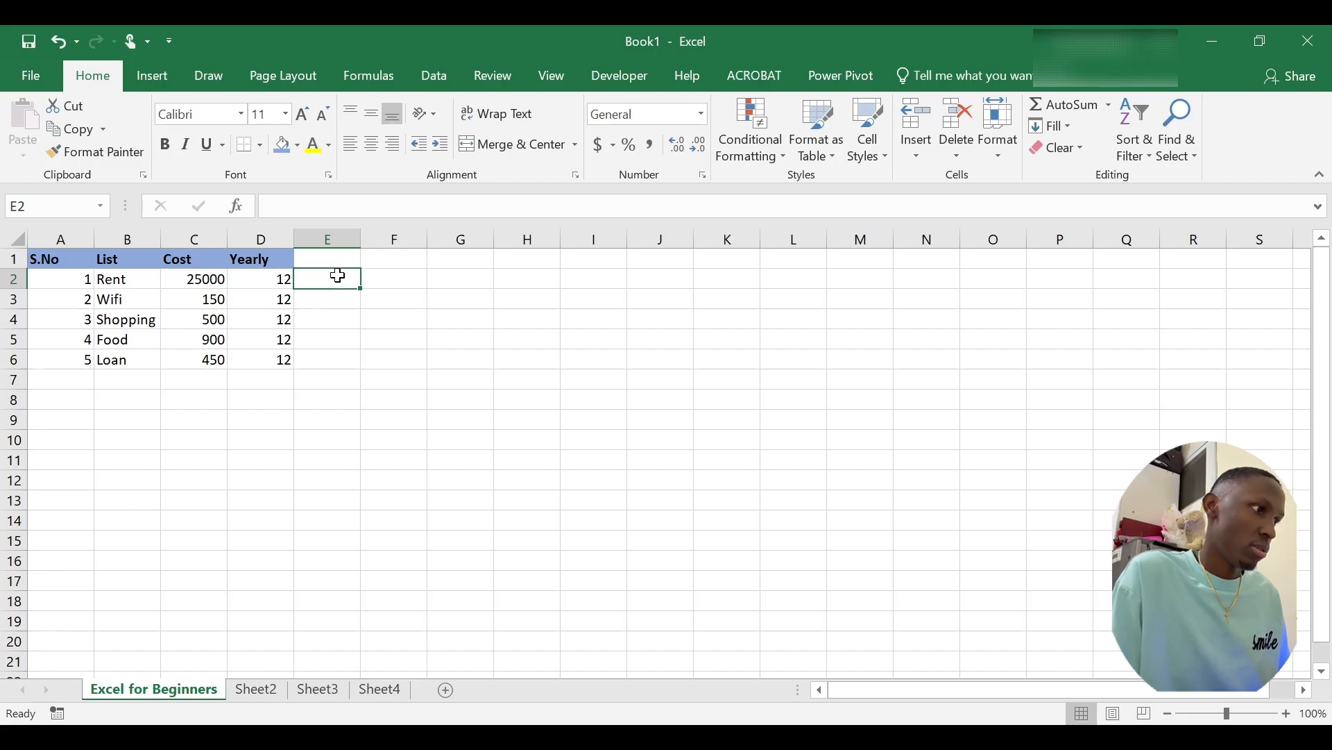
pyautogui.click(342, 260)
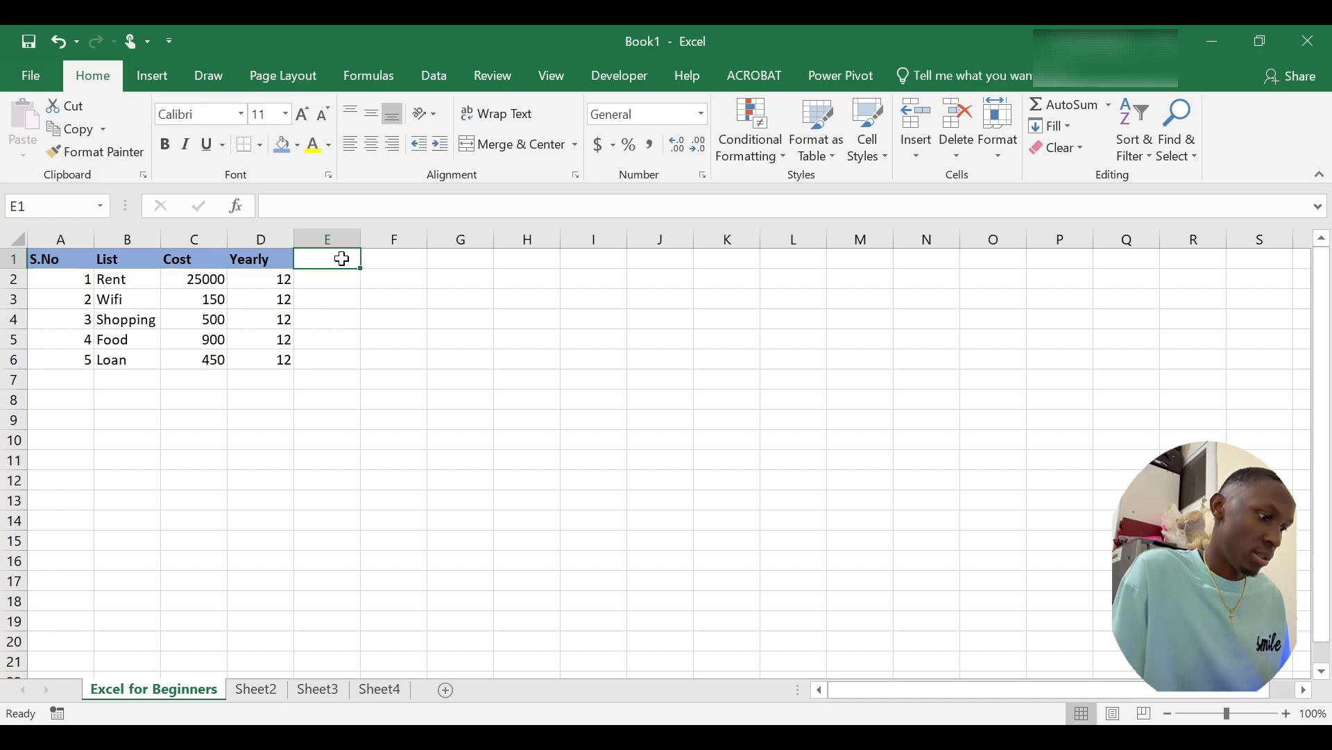
pyautogui.write('C')
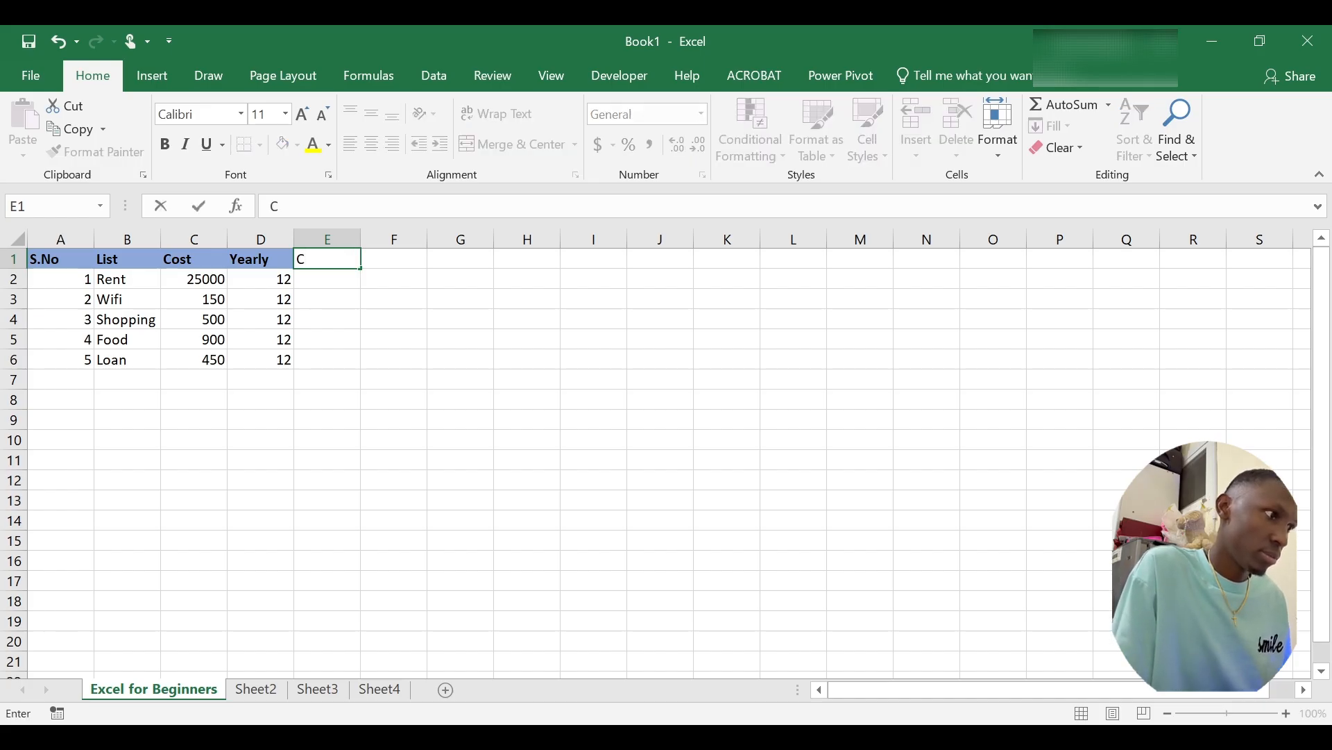
pyautogui.write('alcul')
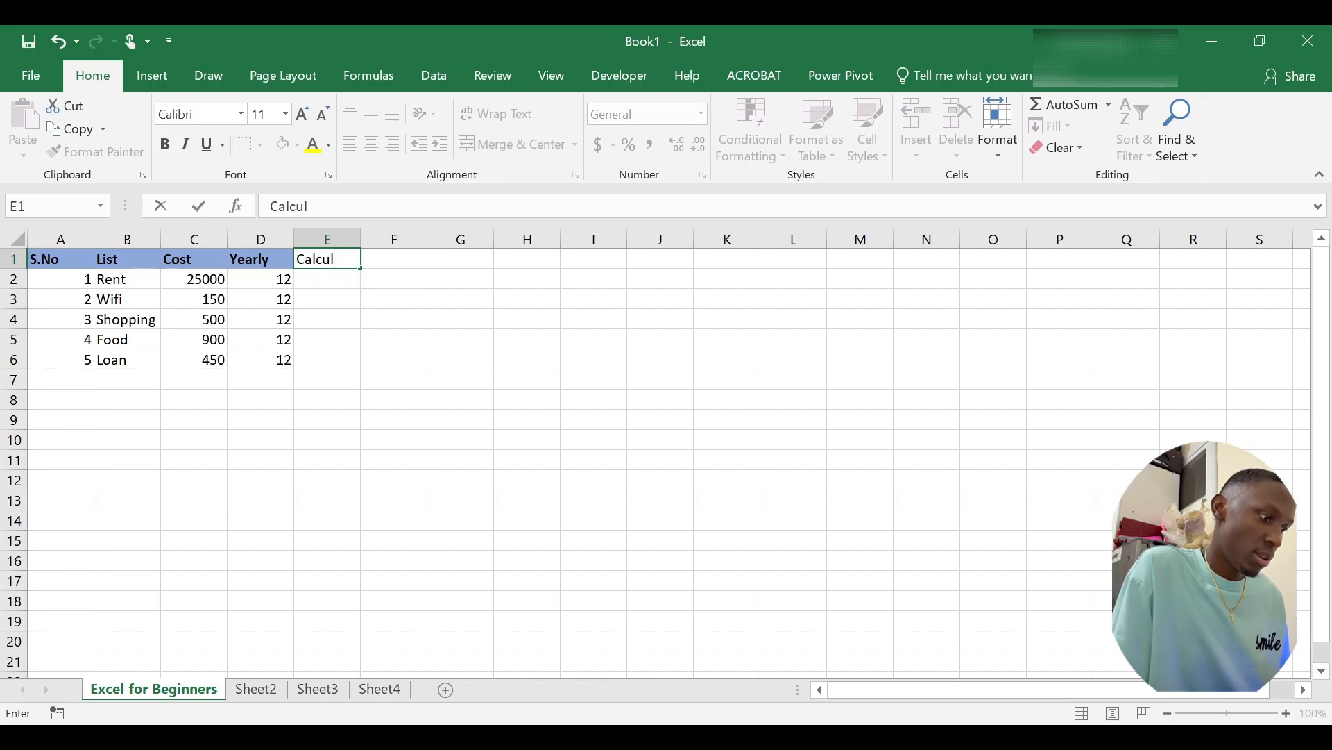
pyautogui.write('at')
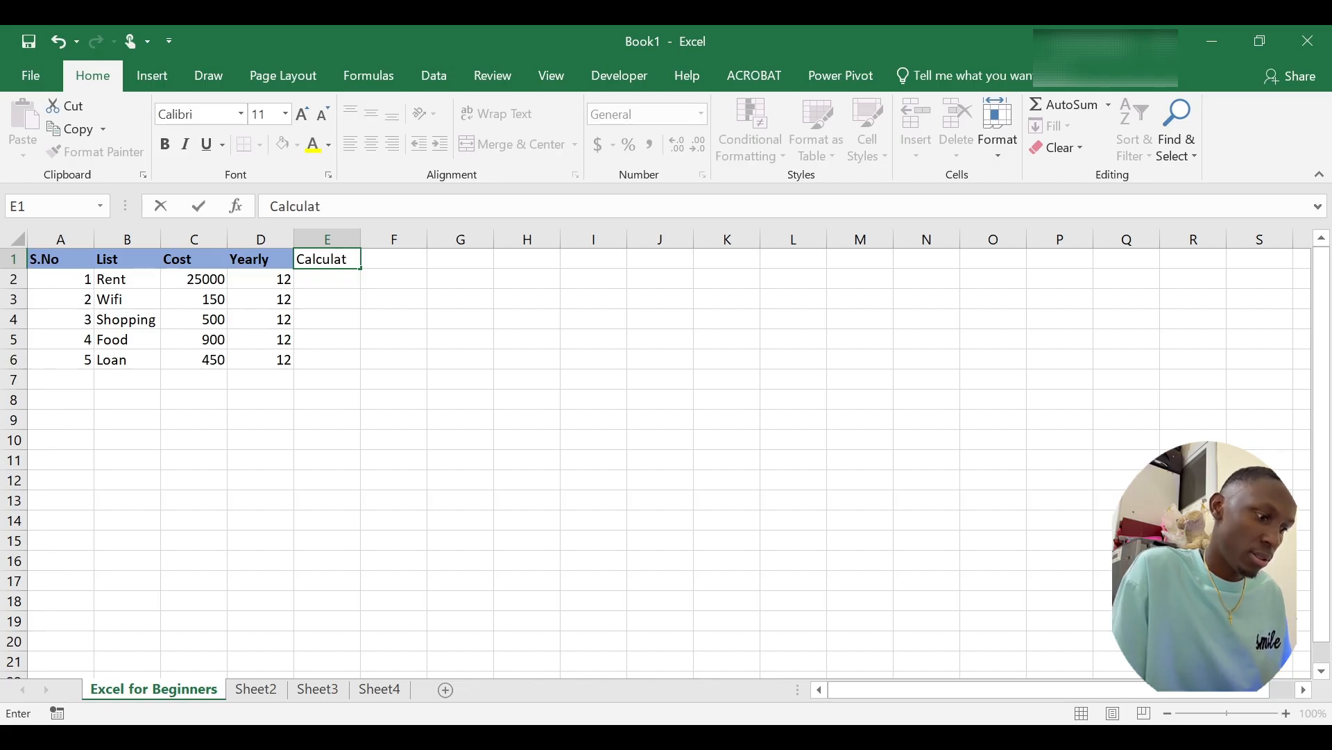
pyautogui.write('ed')
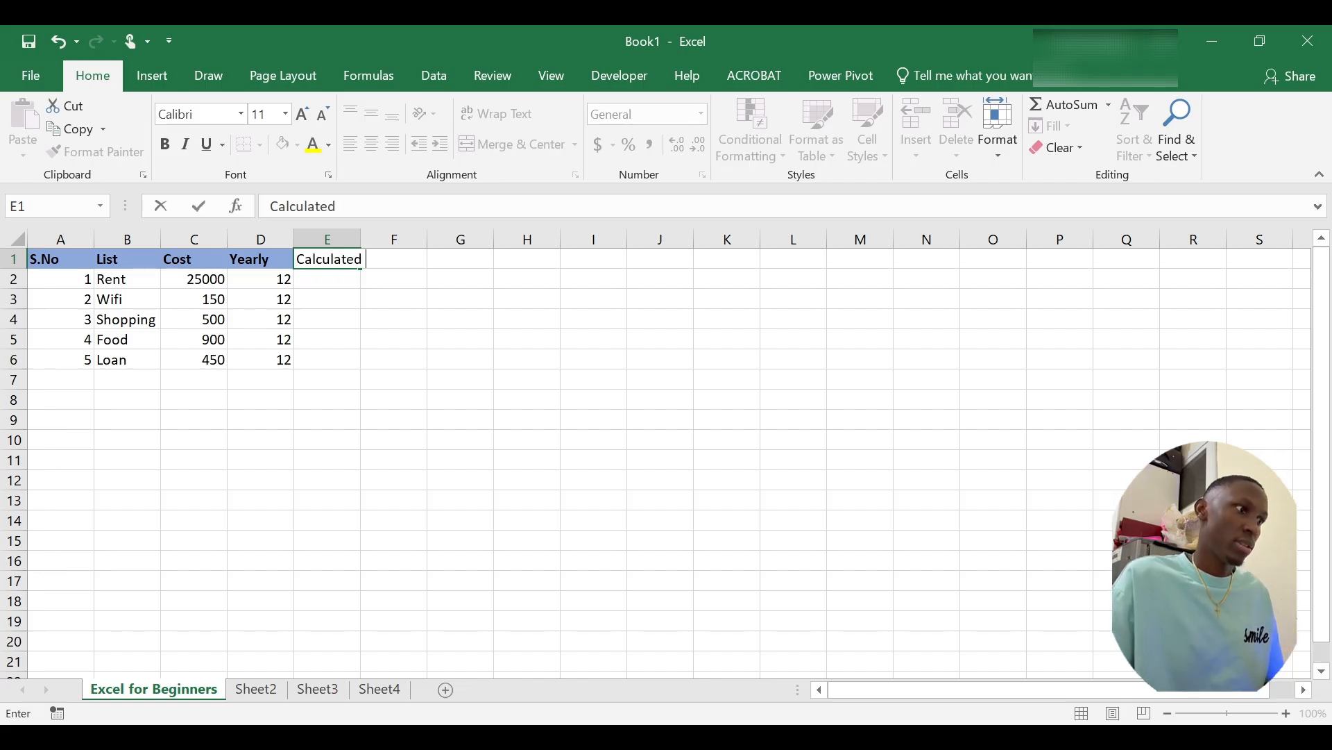
pyautogui.write(' Feild')
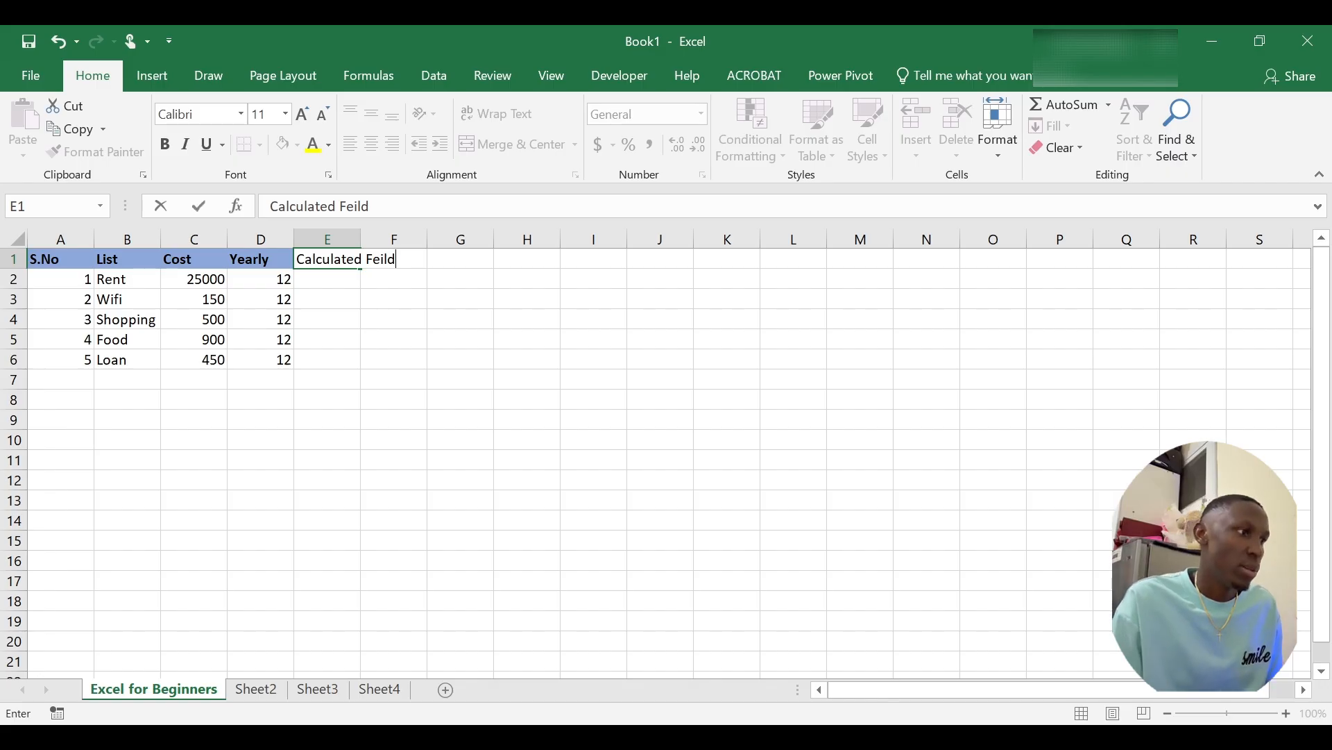
pyautogui.press('Return')
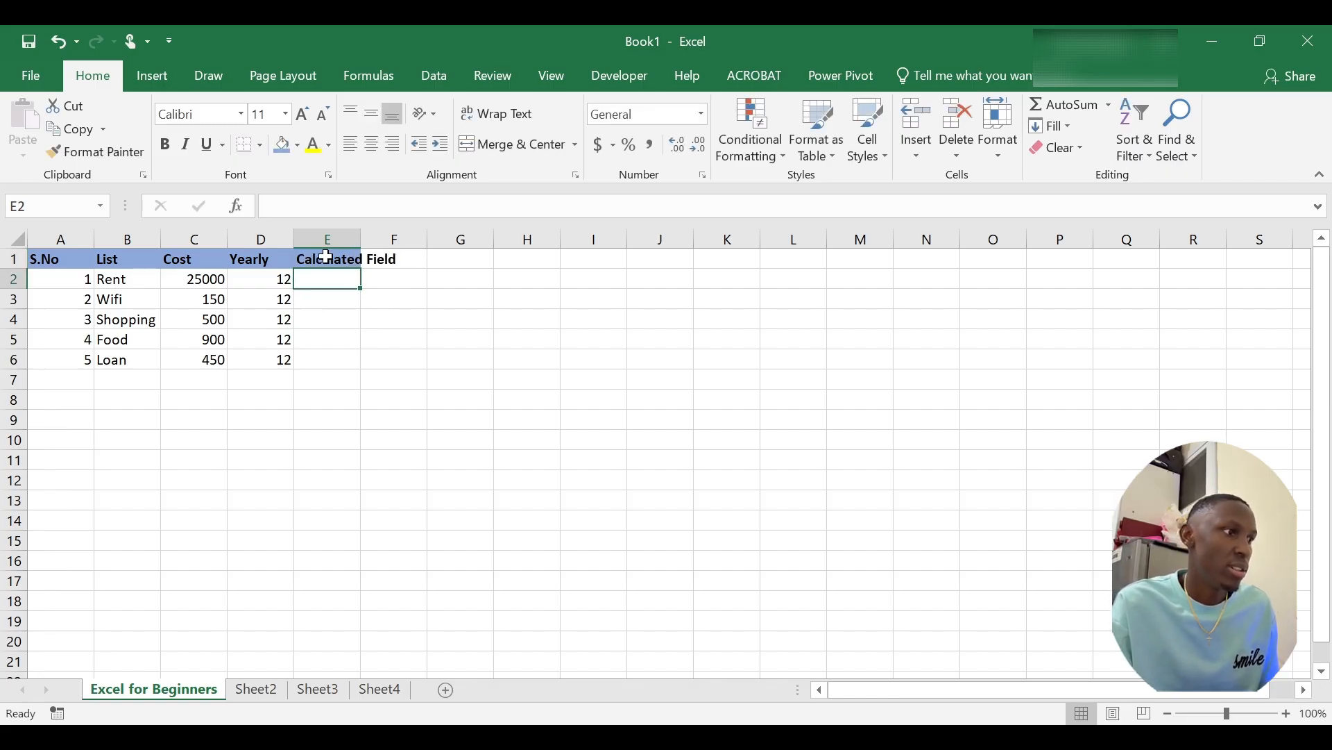
# Step: Auto-fit the widths of columns A to E to their contents
pyautogui.click(336, 300)
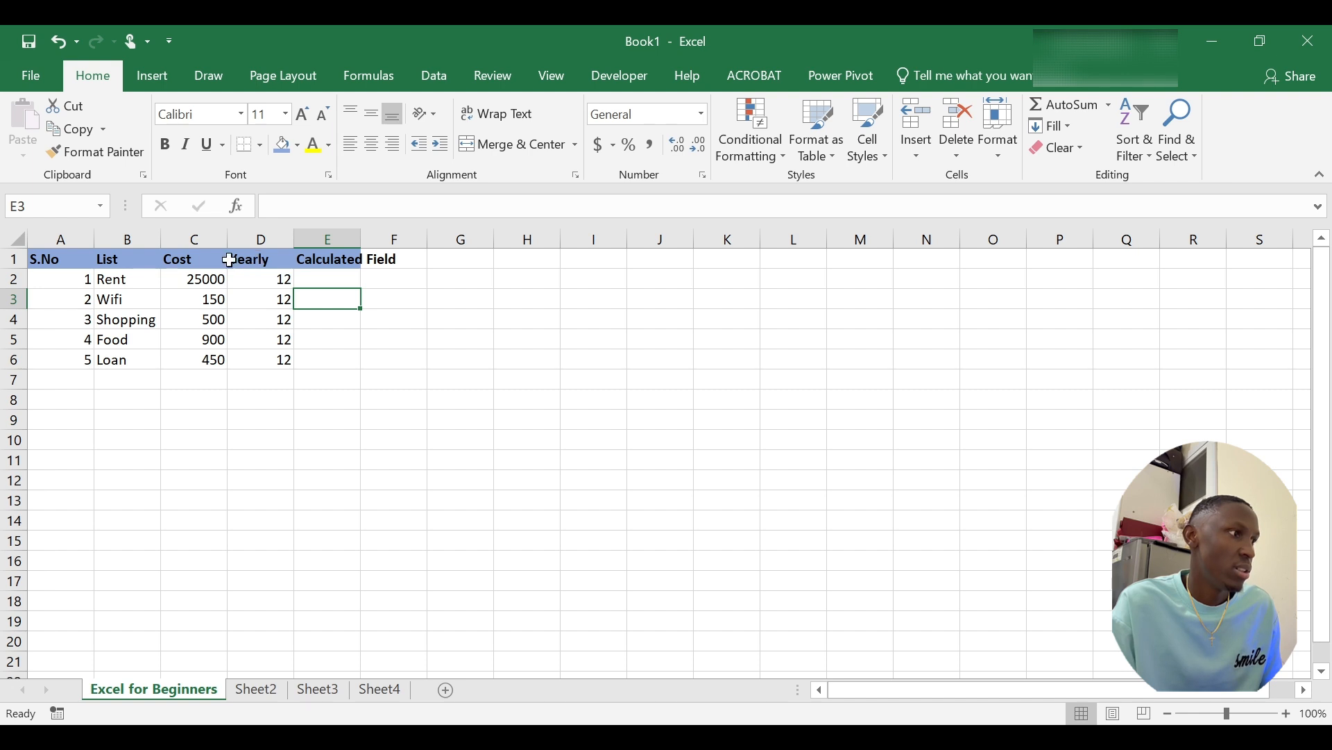
pyautogui.click(73, 242)
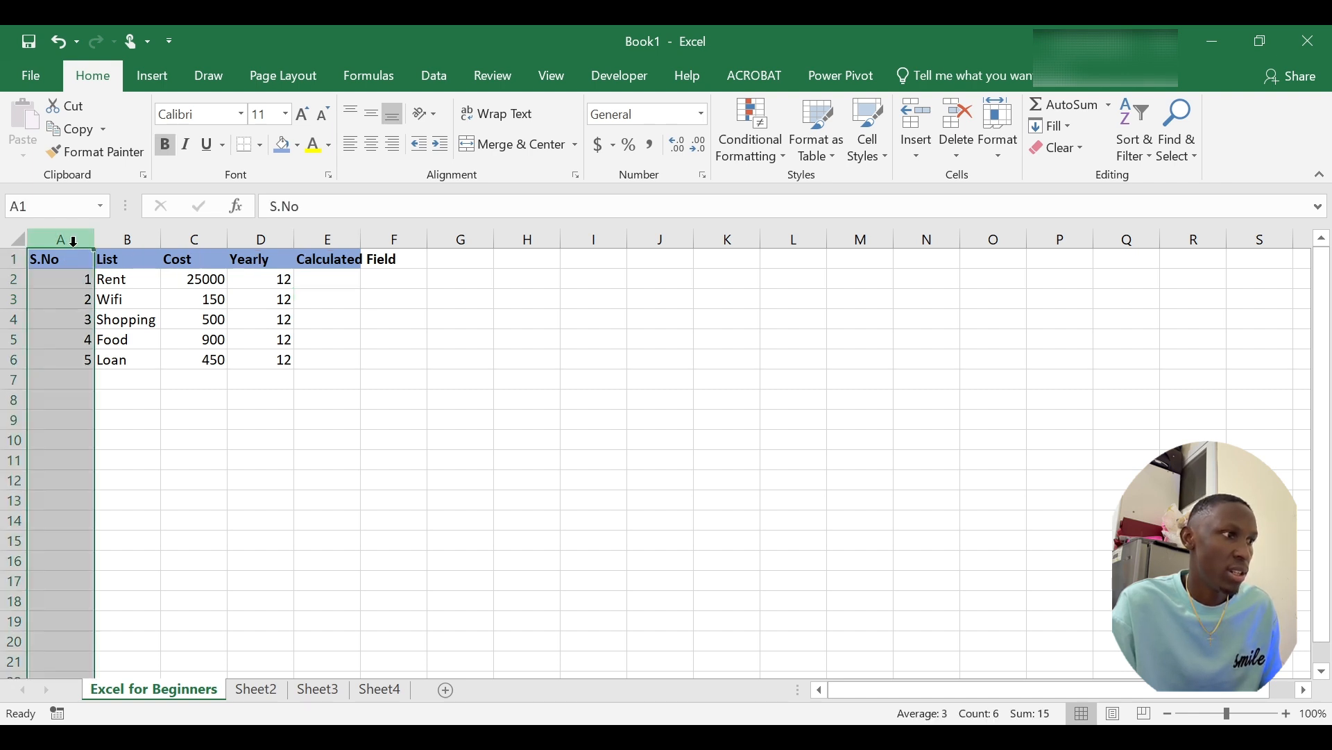
pyautogui.moveTo(73, 242); pyautogui.dragTo(339, 240)
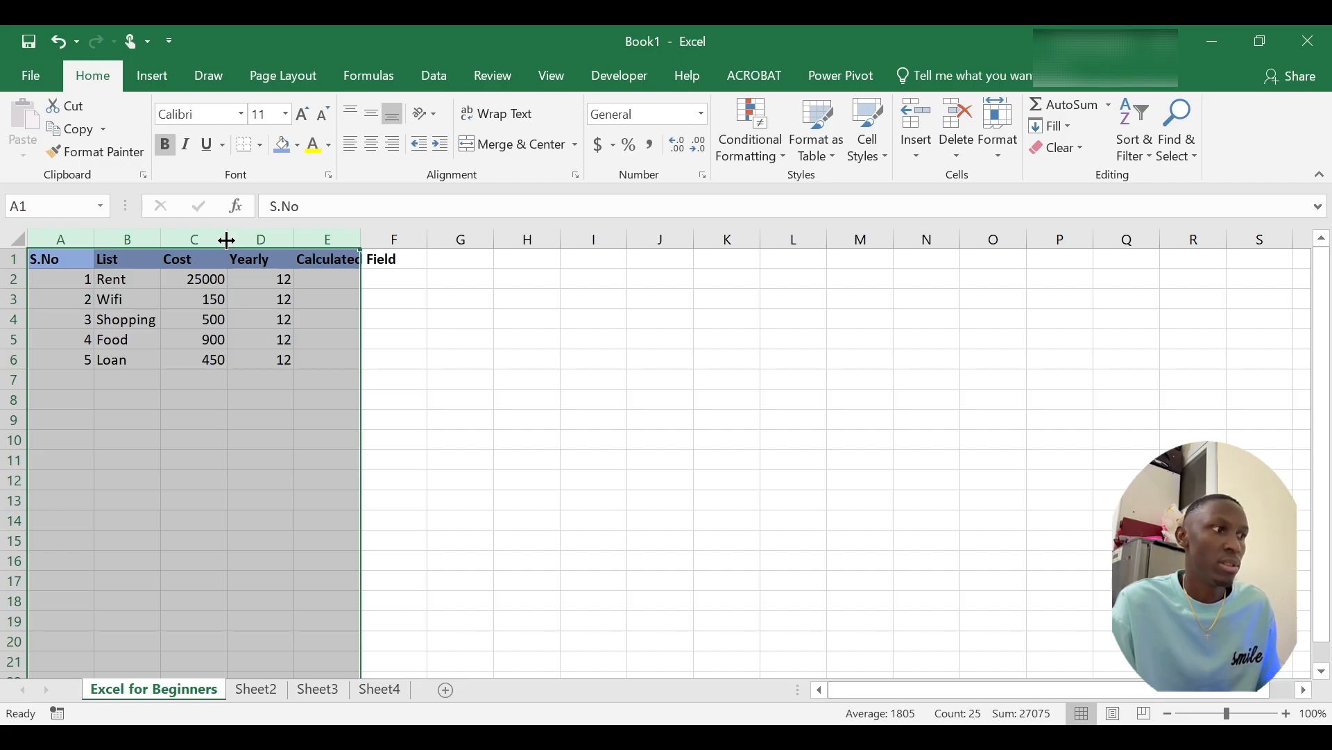
pyautogui.doubleClick(227, 240)
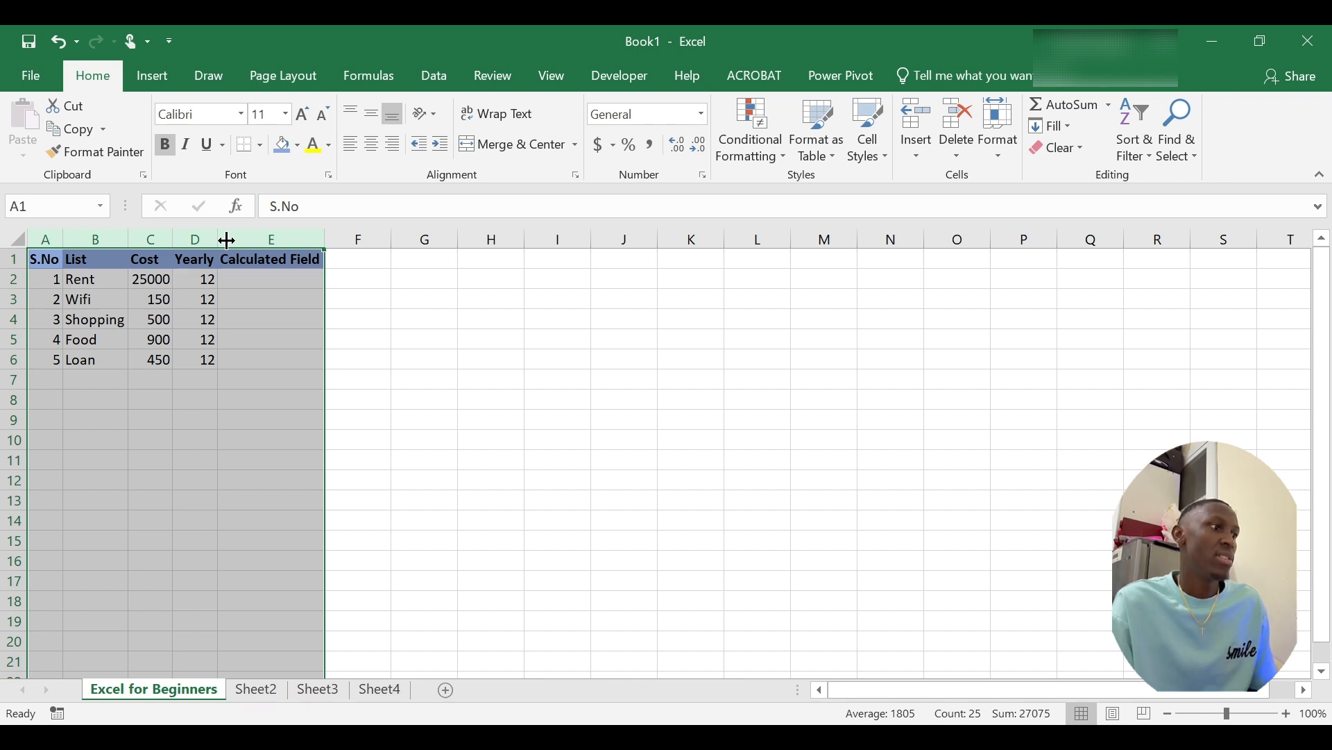
pyautogui.click(274, 301)
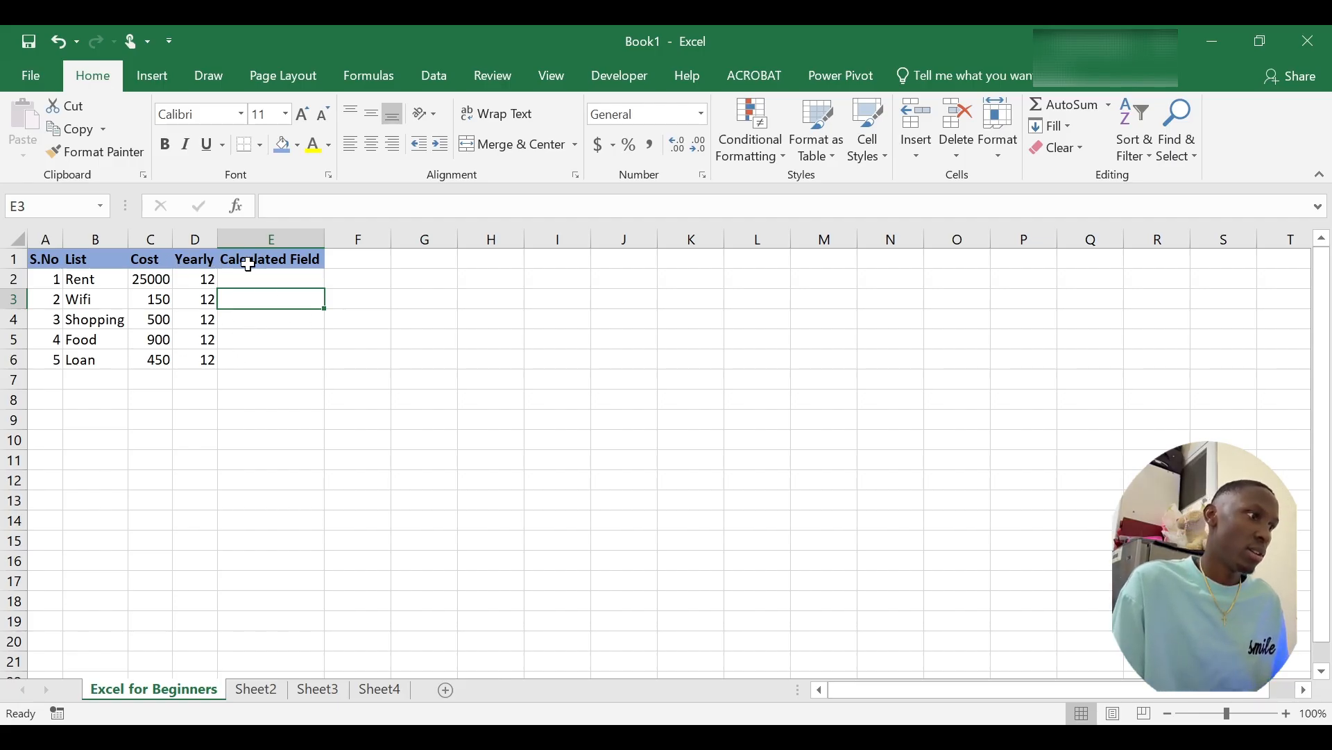
# Step: Calculate the Rent row's yearly amount in cell E2 with the typed numbers =2500*12
pyautogui.click(261, 282)
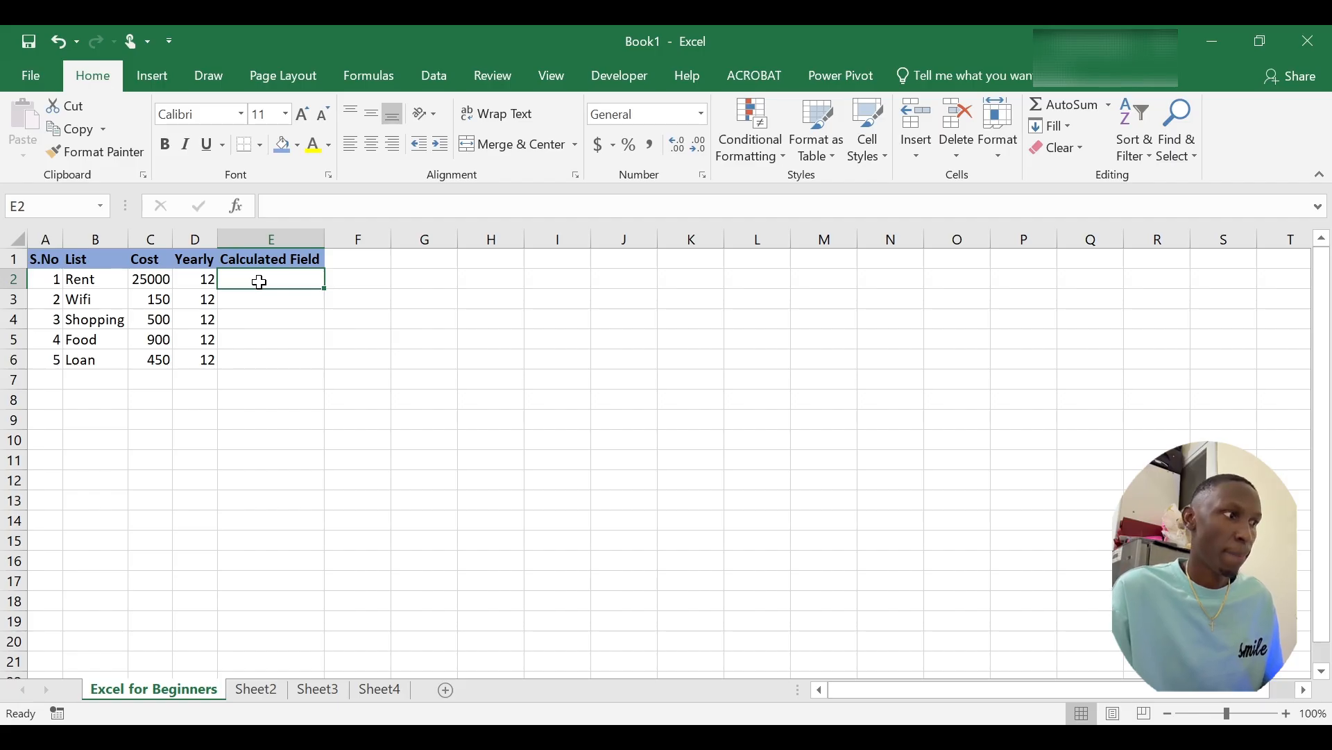
pyautogui.write('=')
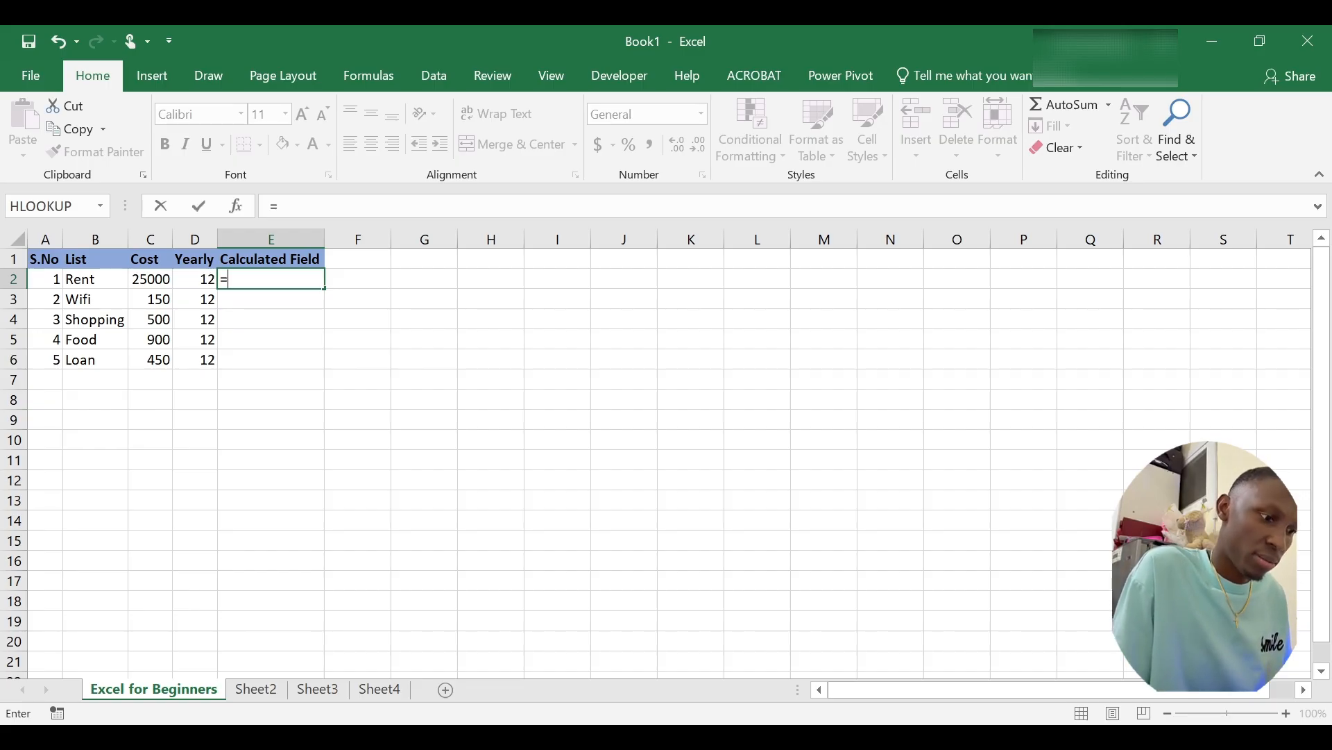
pyautogui.write('2')
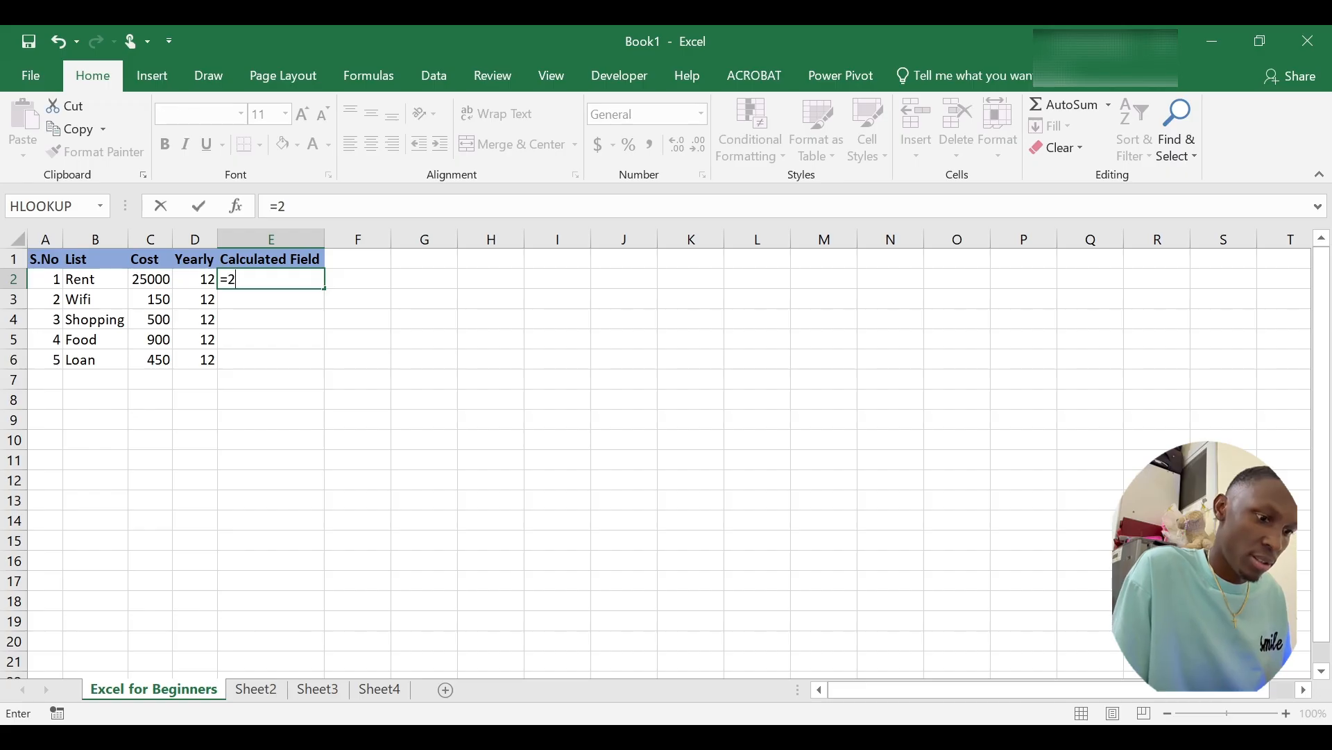
pyautogui.write('500')
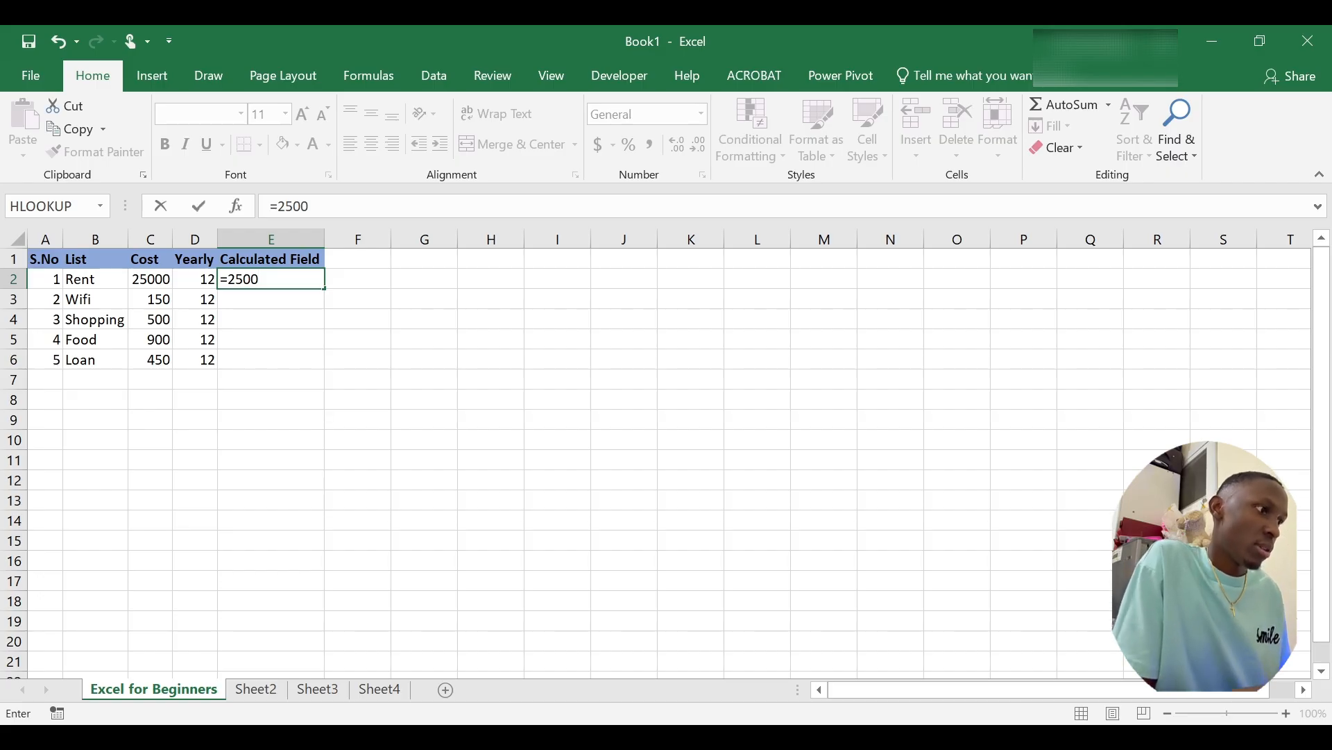
pyautogui.write('*')
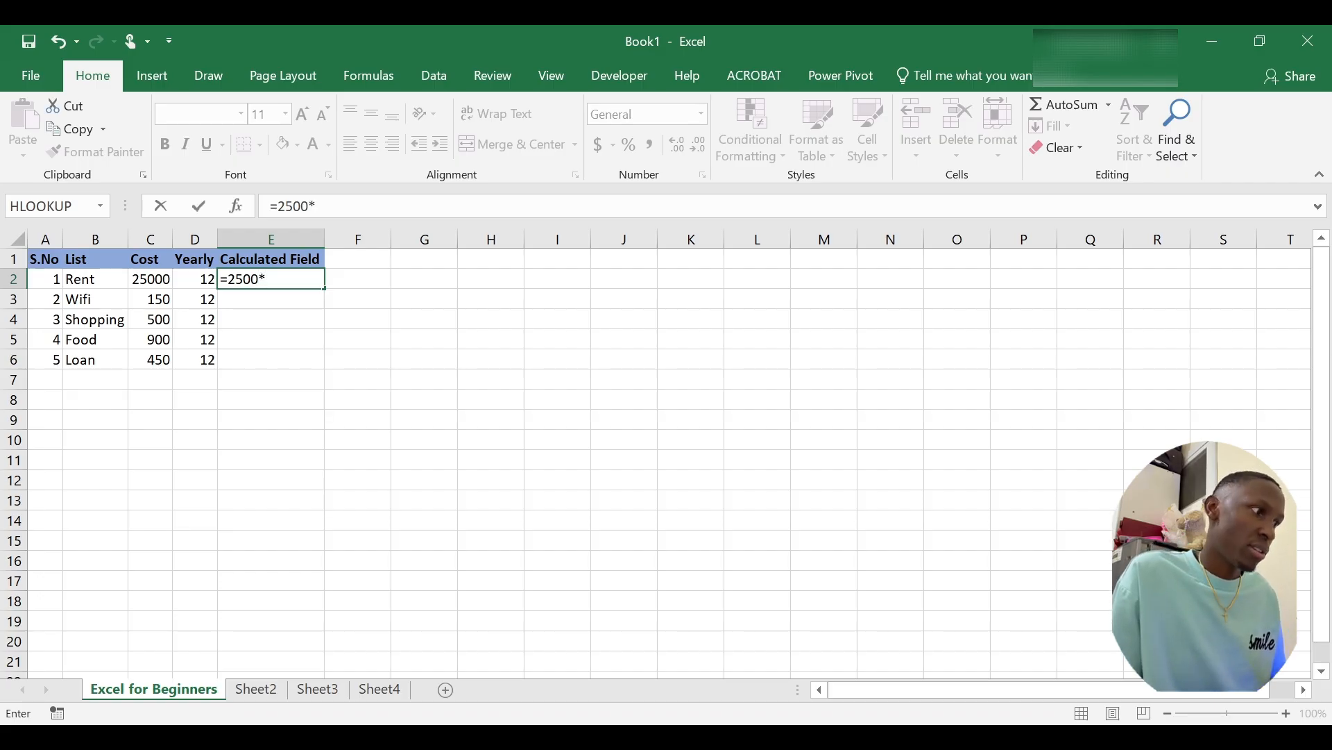
pyautogui.write('12')
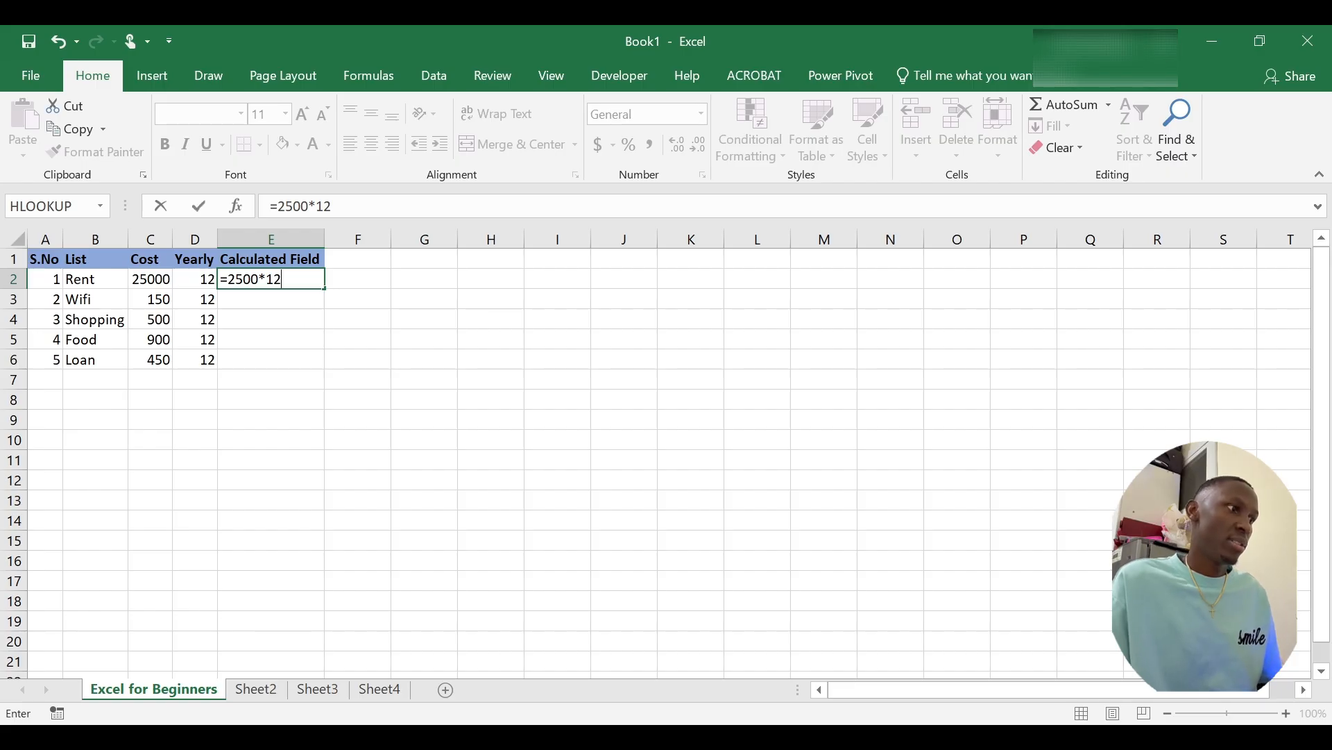
pyautogui.press('Return')
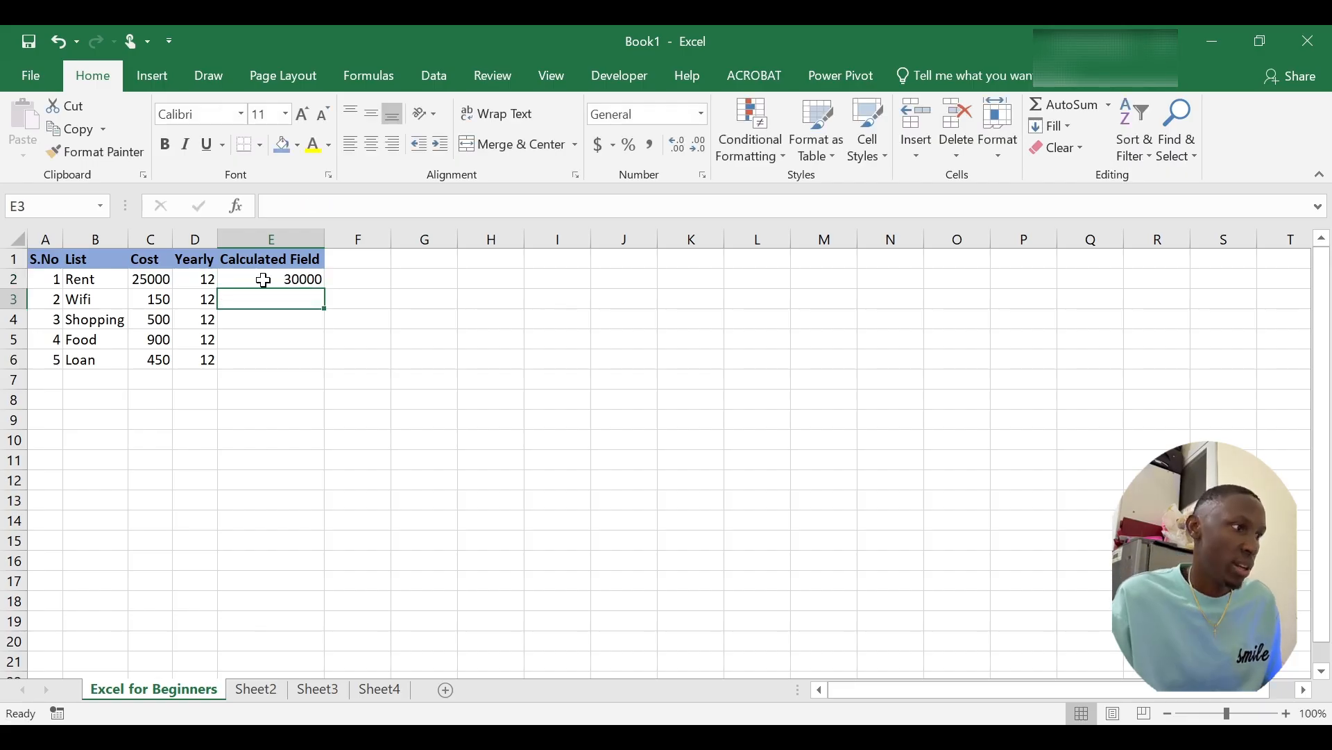
# Step: Replace the formula in cell E2 with typed cell references, =c2*d2, and empty the cell again
pyautogui.click(280, 281)
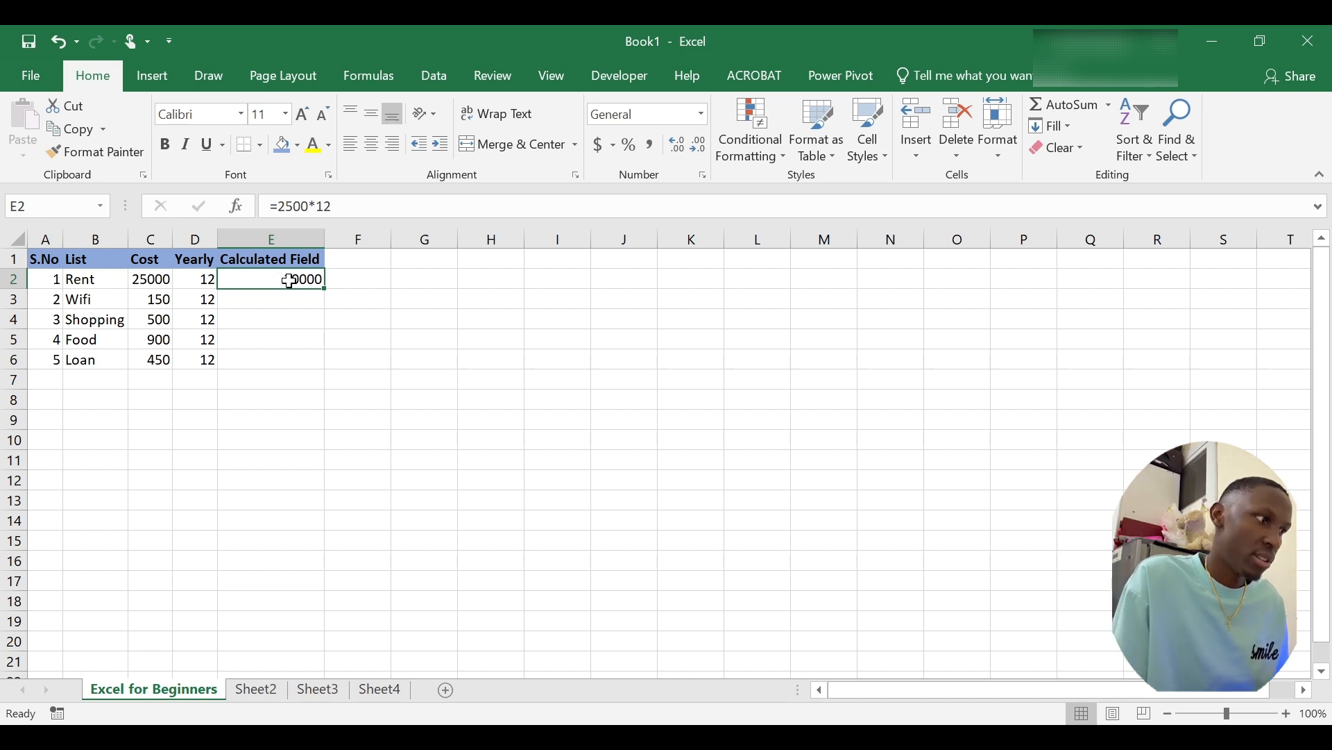
pyautogui.press('BackSpace')
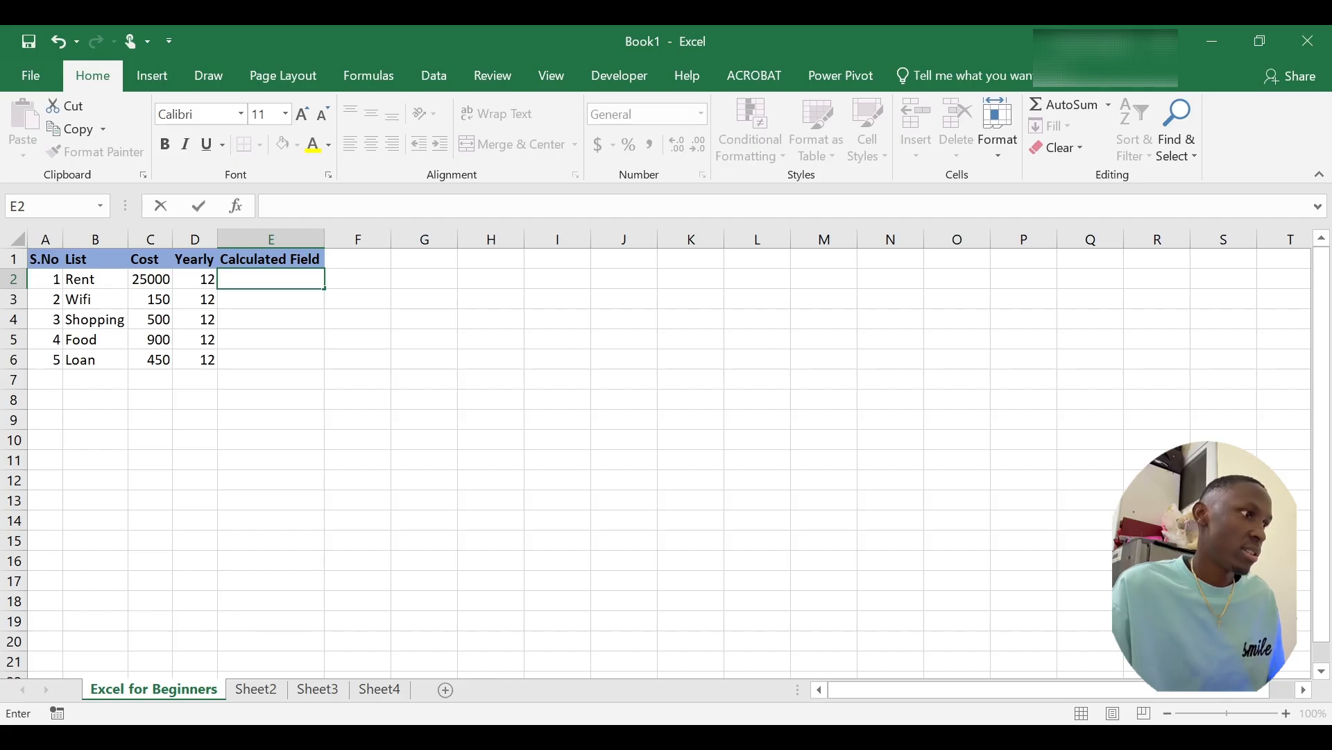
pyautogui.write('=')
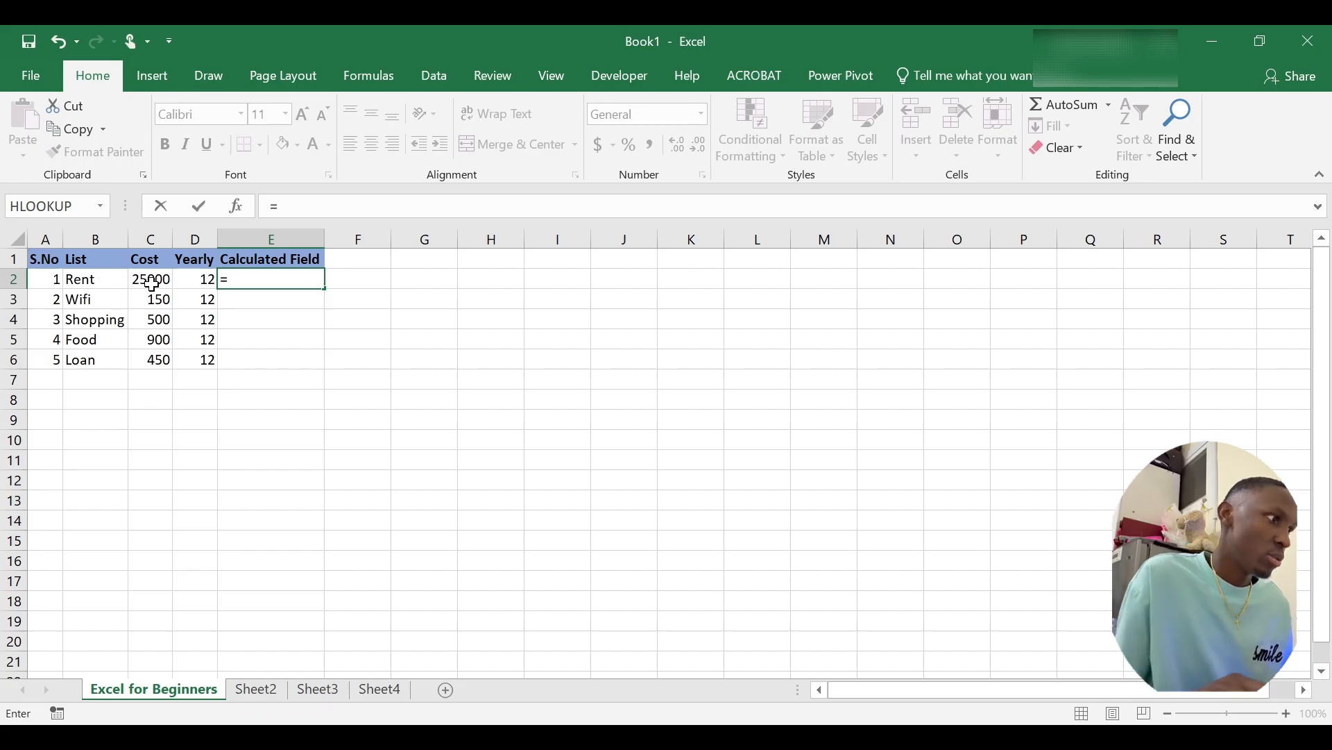
pyautogui.write('c2')
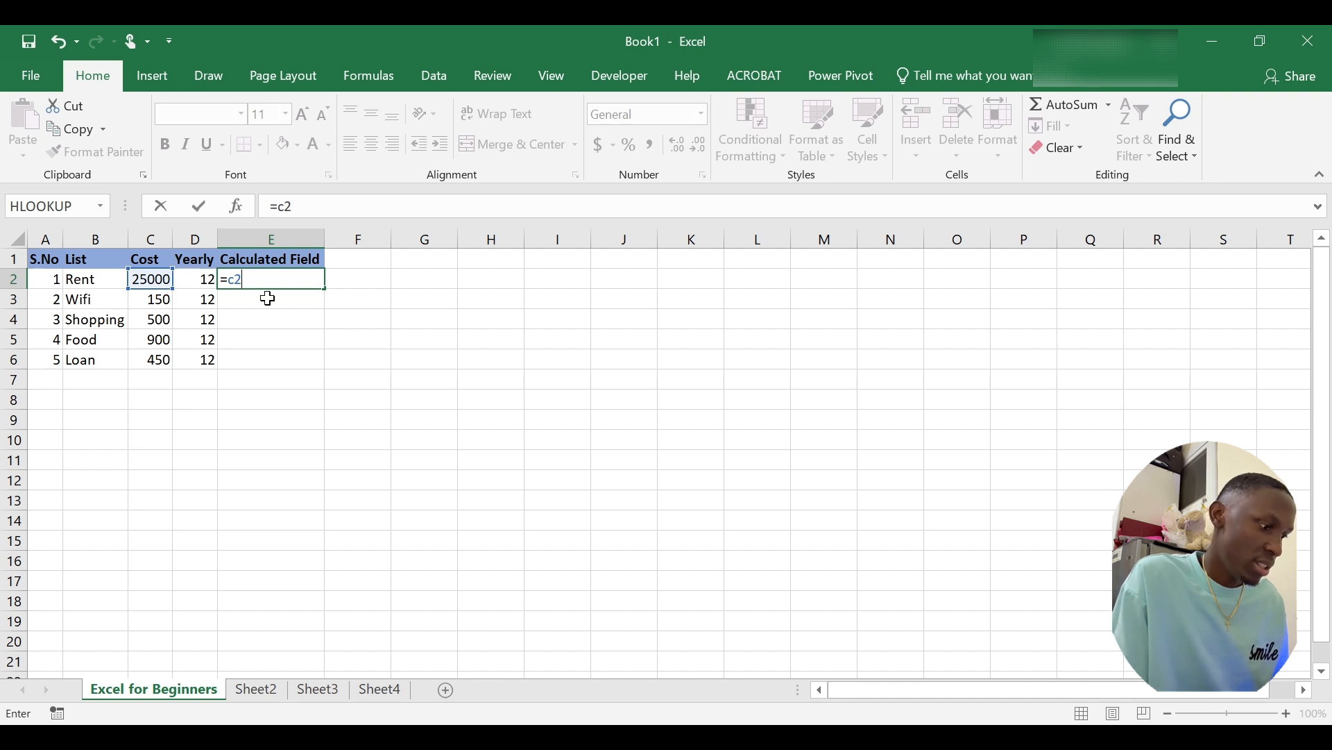
pyautogui.write('*')
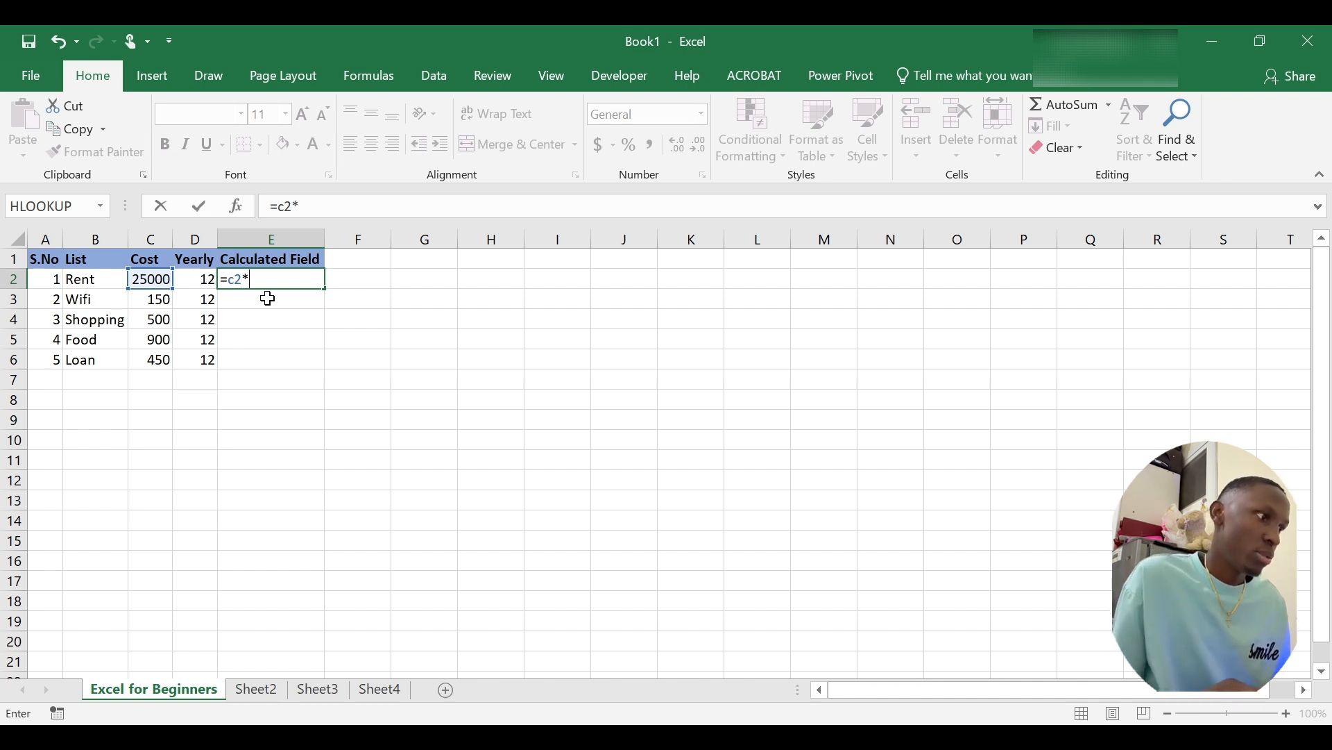
pyautogui.write('d')
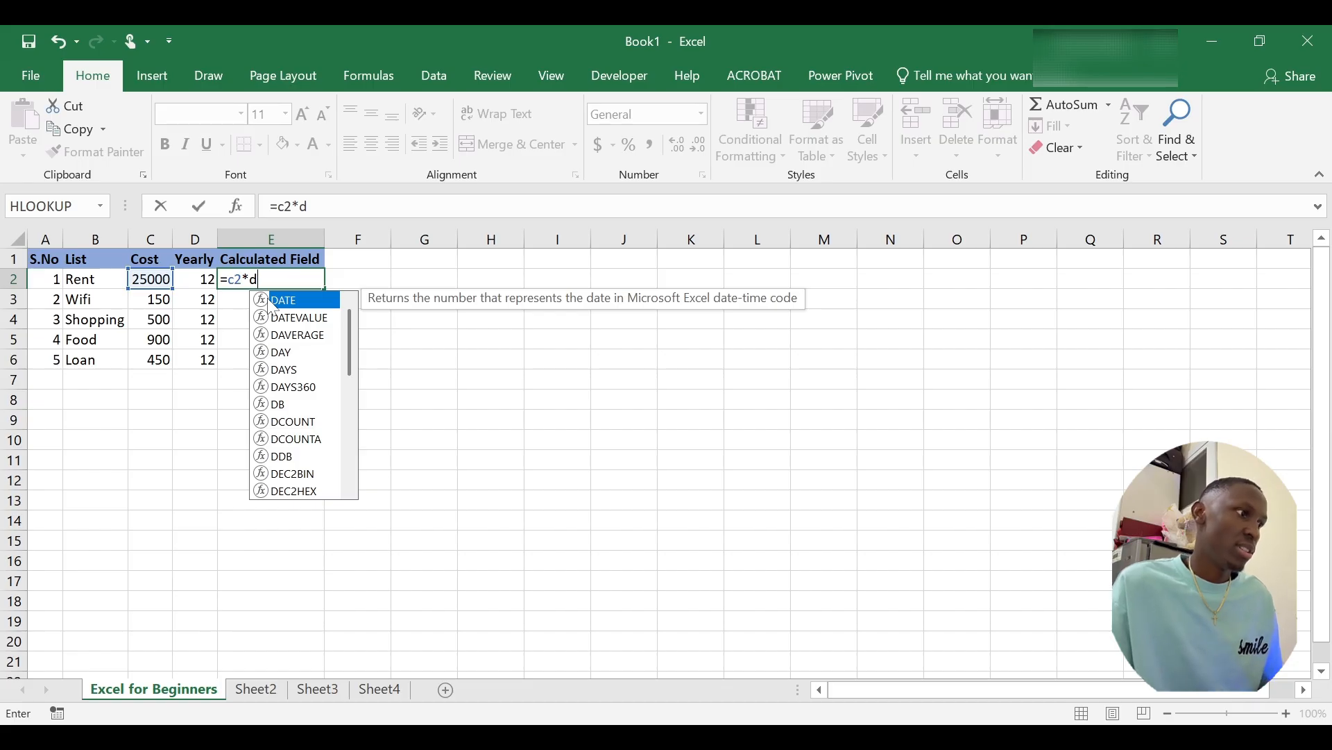
pyautogui.write('2')
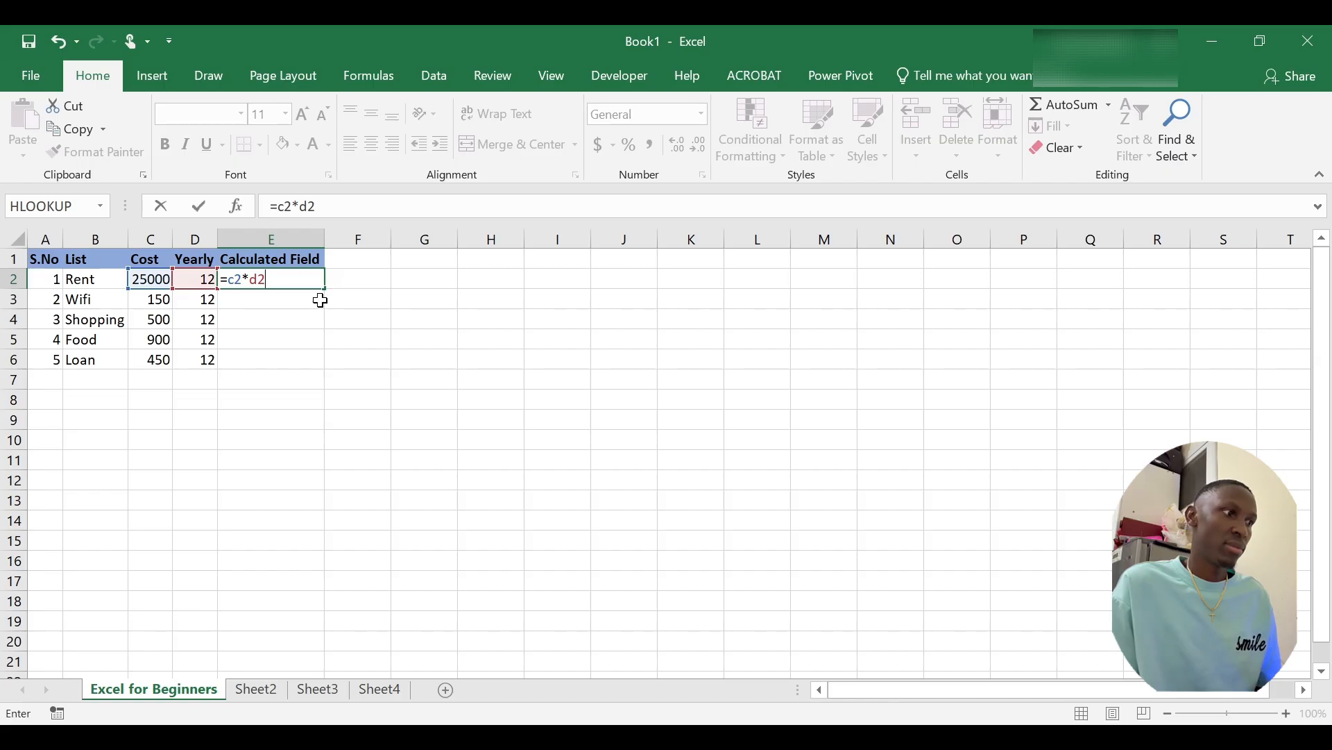
pyautogui.press('Return')
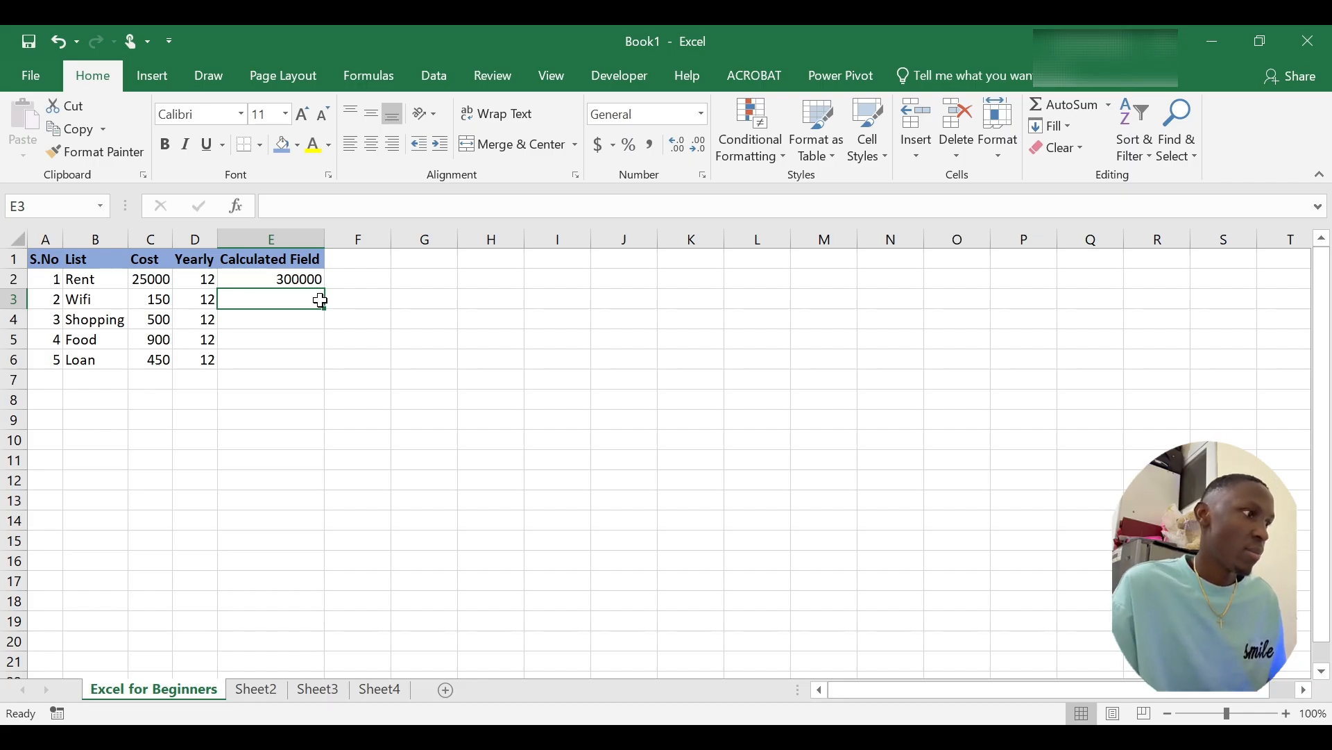
pyautogui.hotkey('ctrl', 'z')
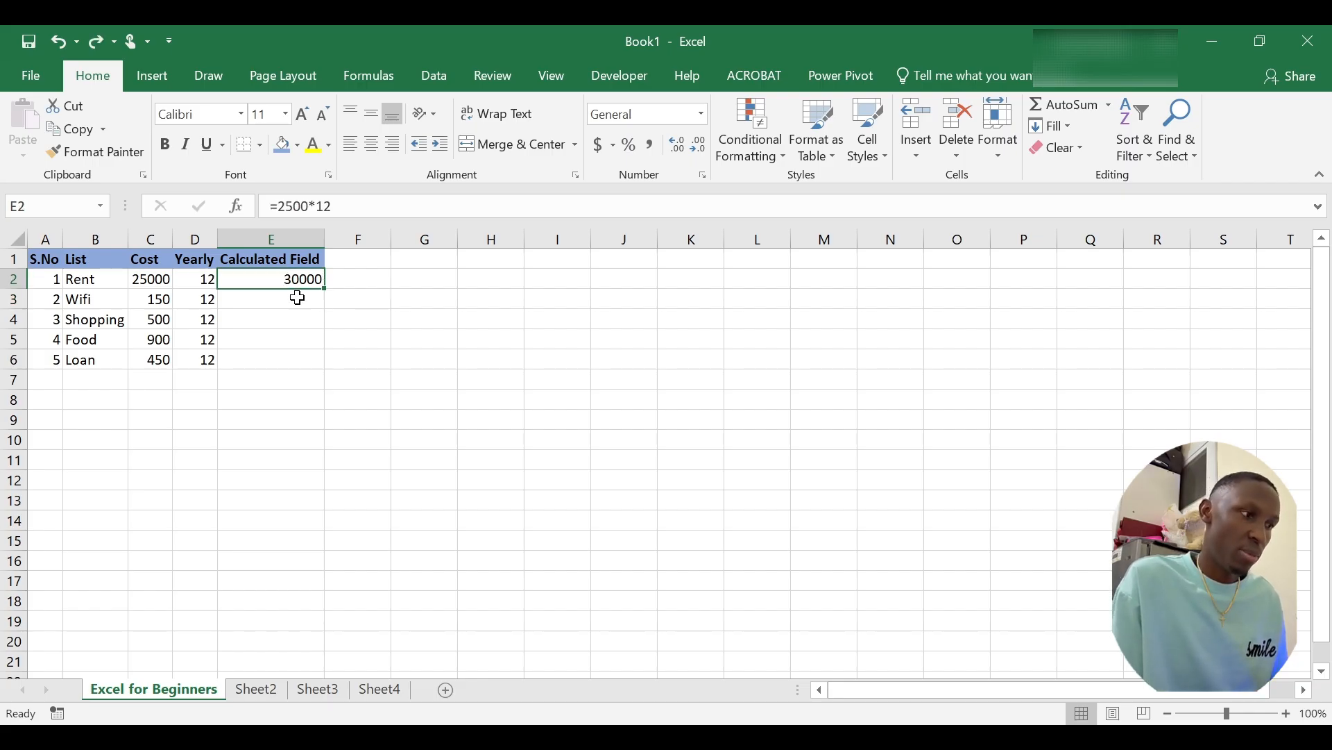
pyautogui.press('Delete')
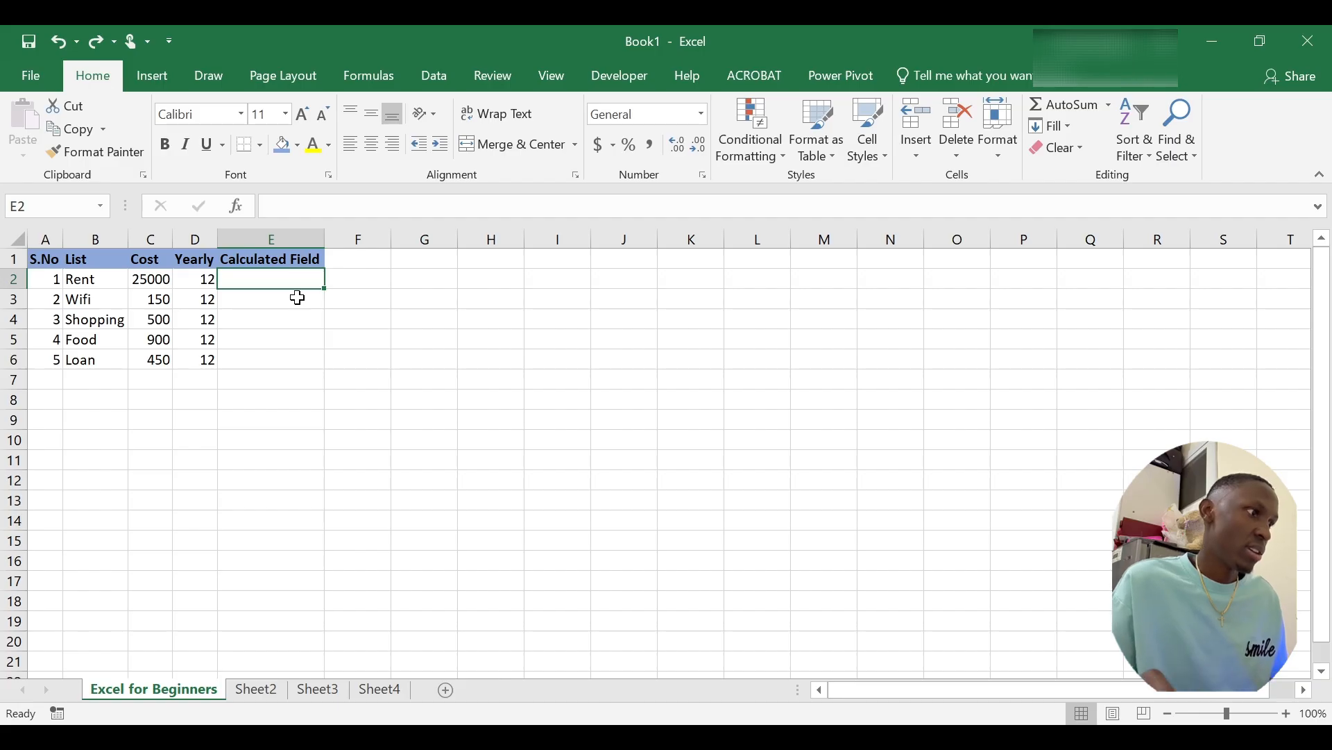
# Step: Enter the formula =C2*D2 in cell E2, picking the Rent row's Cost and Yearly cells as references
pyautogui.write('=')
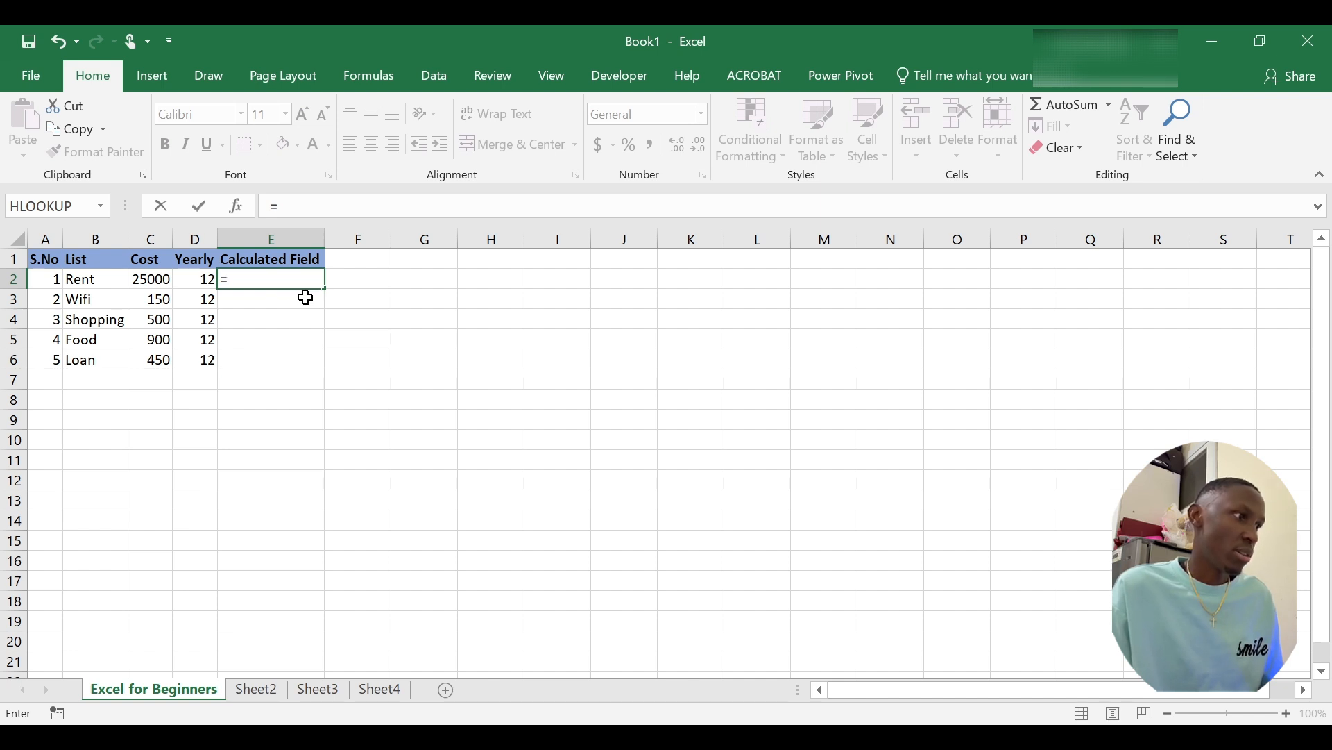
pyautogui.click(165, 282)
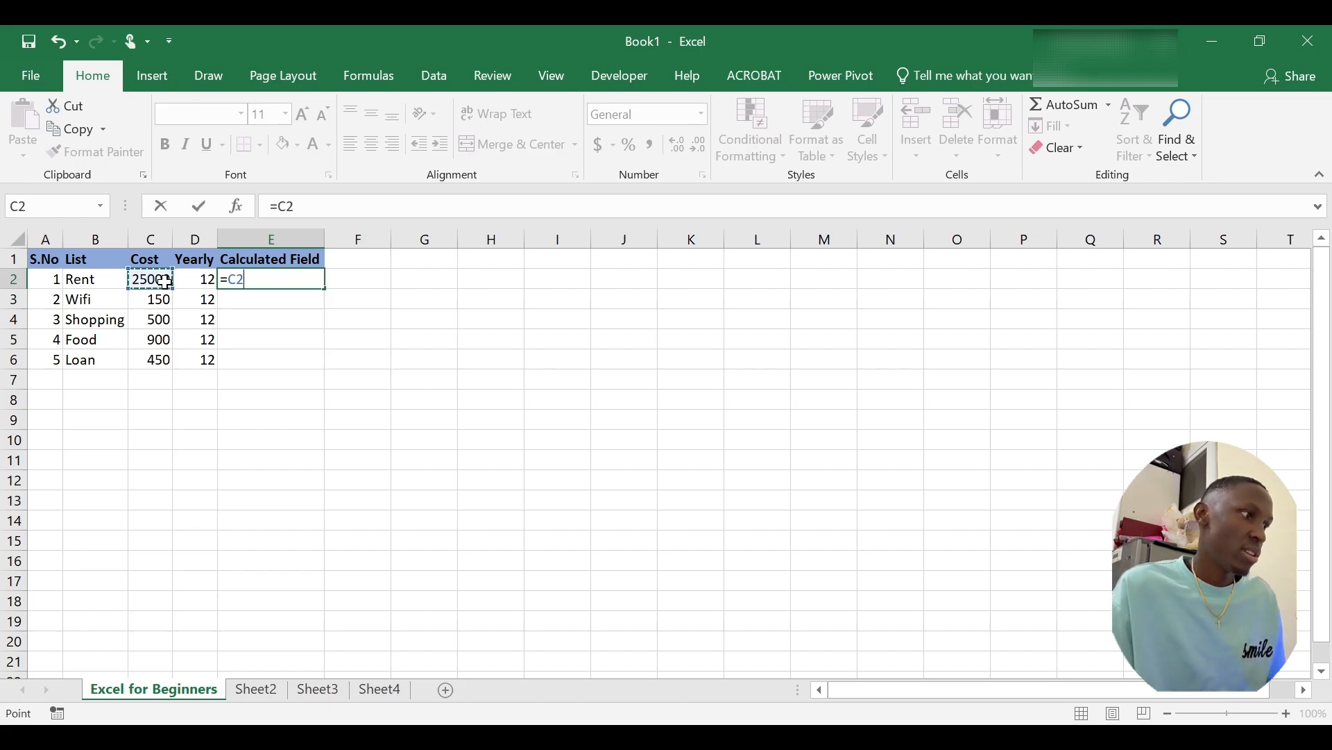
pyautogui.write('*')
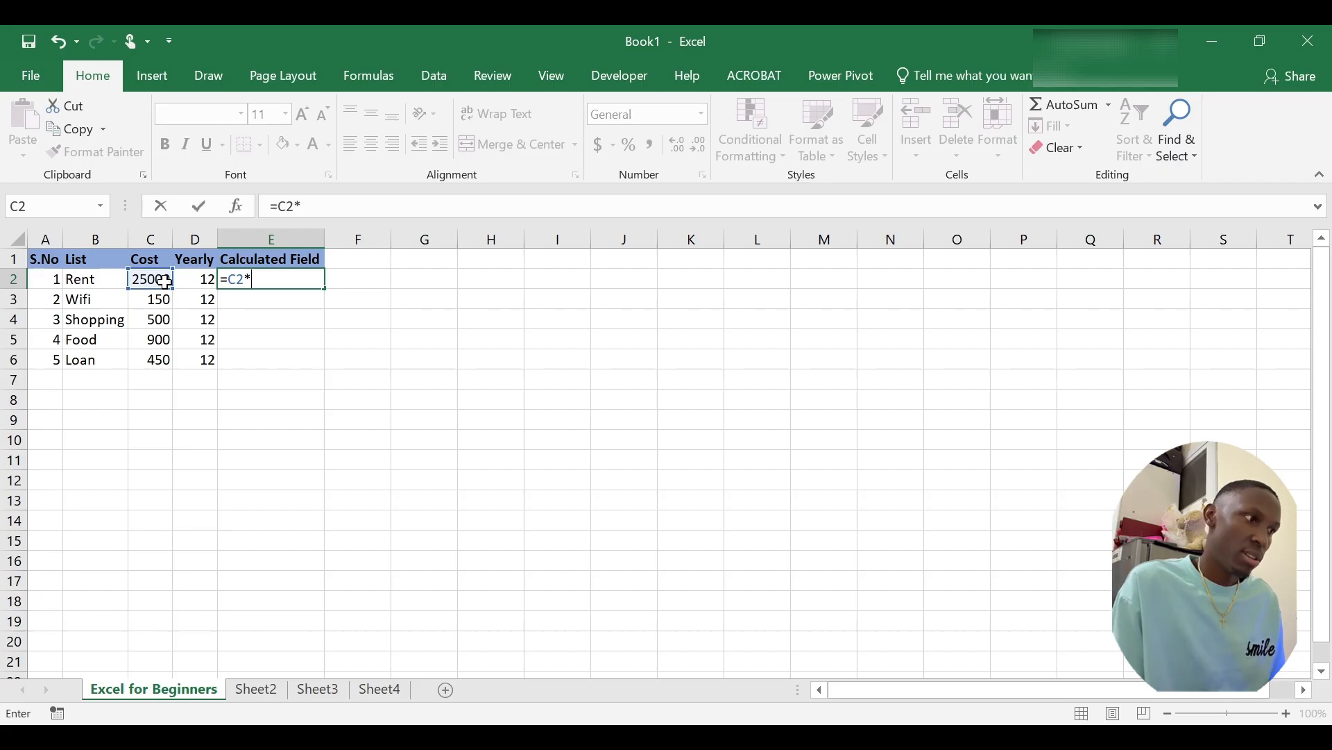
pyautogui.click(200, 278)
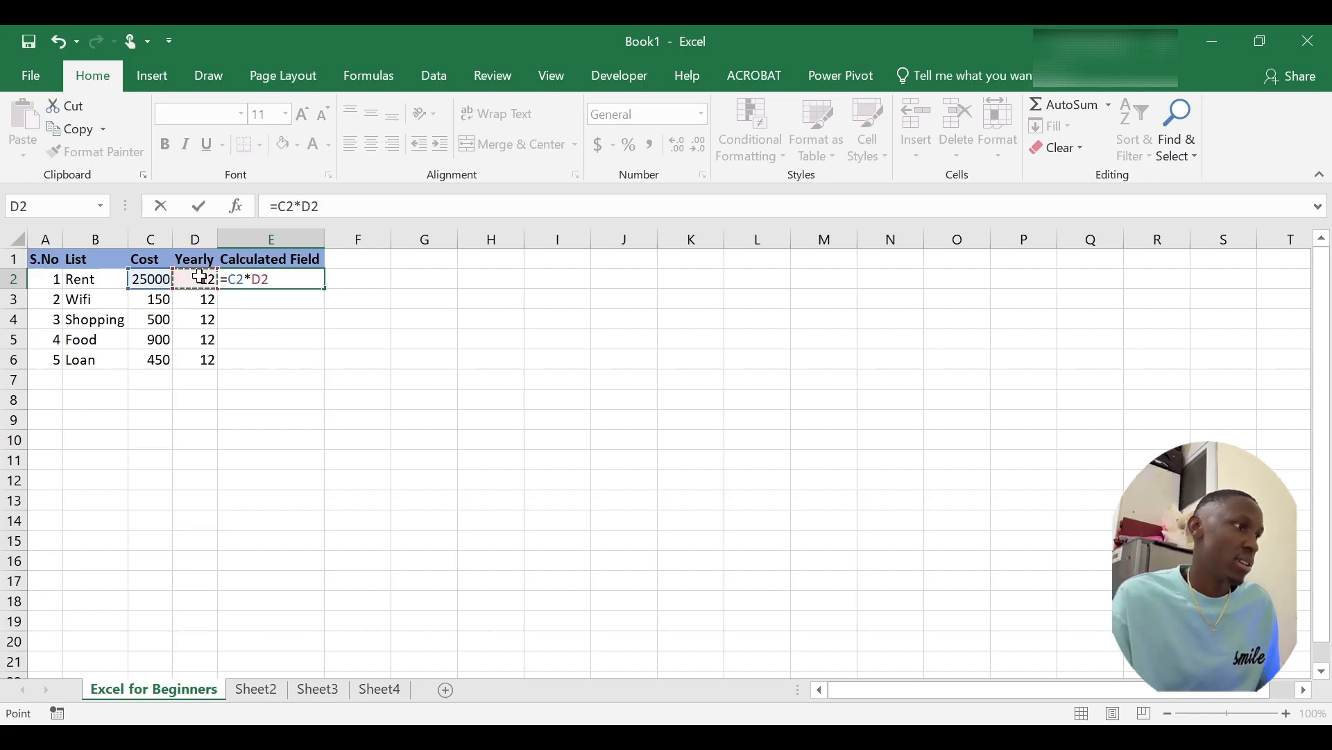
pyautogui.press('Return')
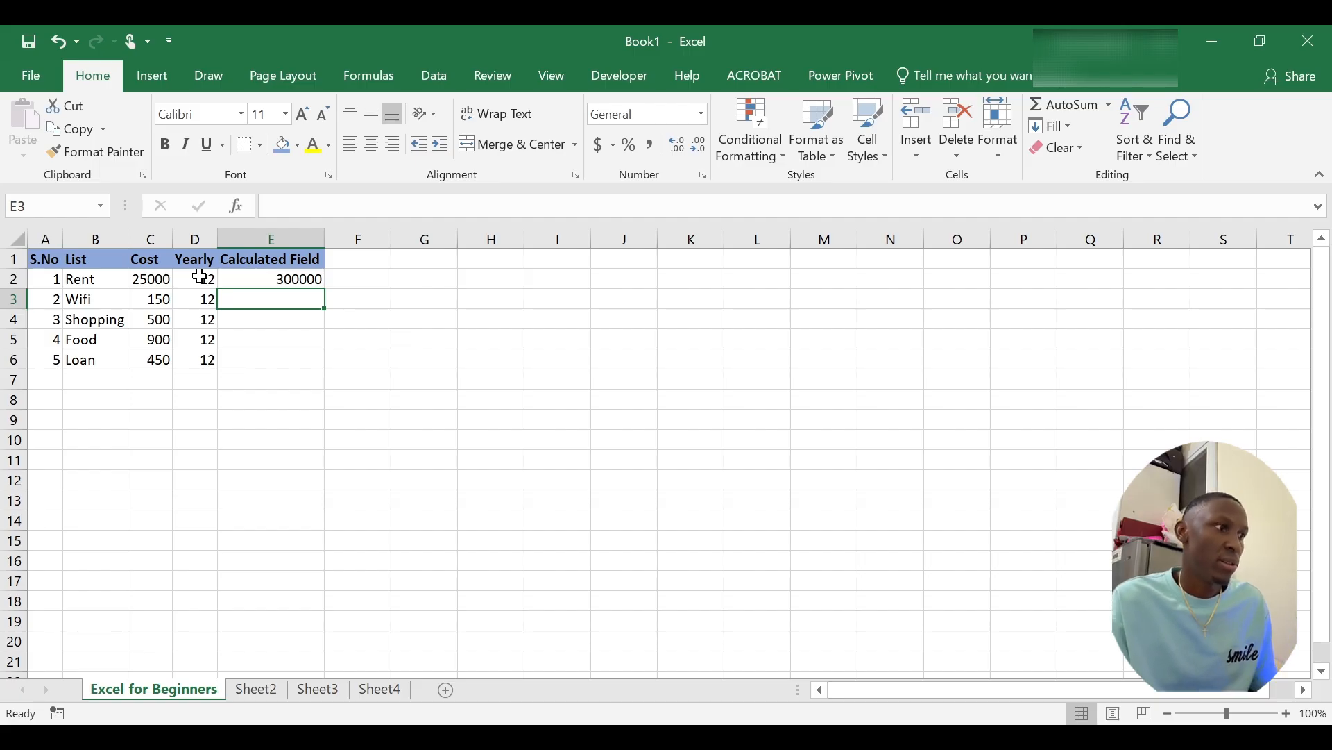
# Step: Try filling the formula in cell E2 down to E6, and undo the fill
pyautogui.click(279, 280)
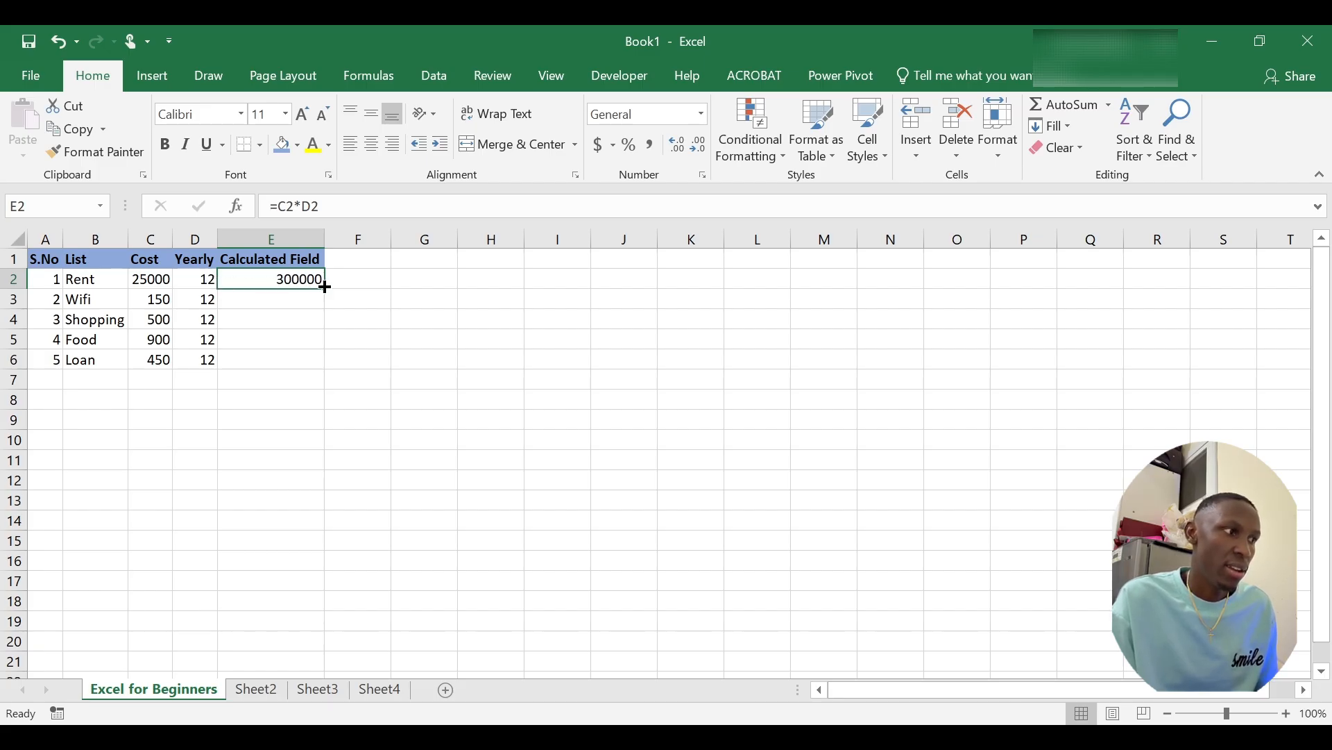
pyautogui.moveTo(326, 286); pyautogui.dragTo(326, 286)
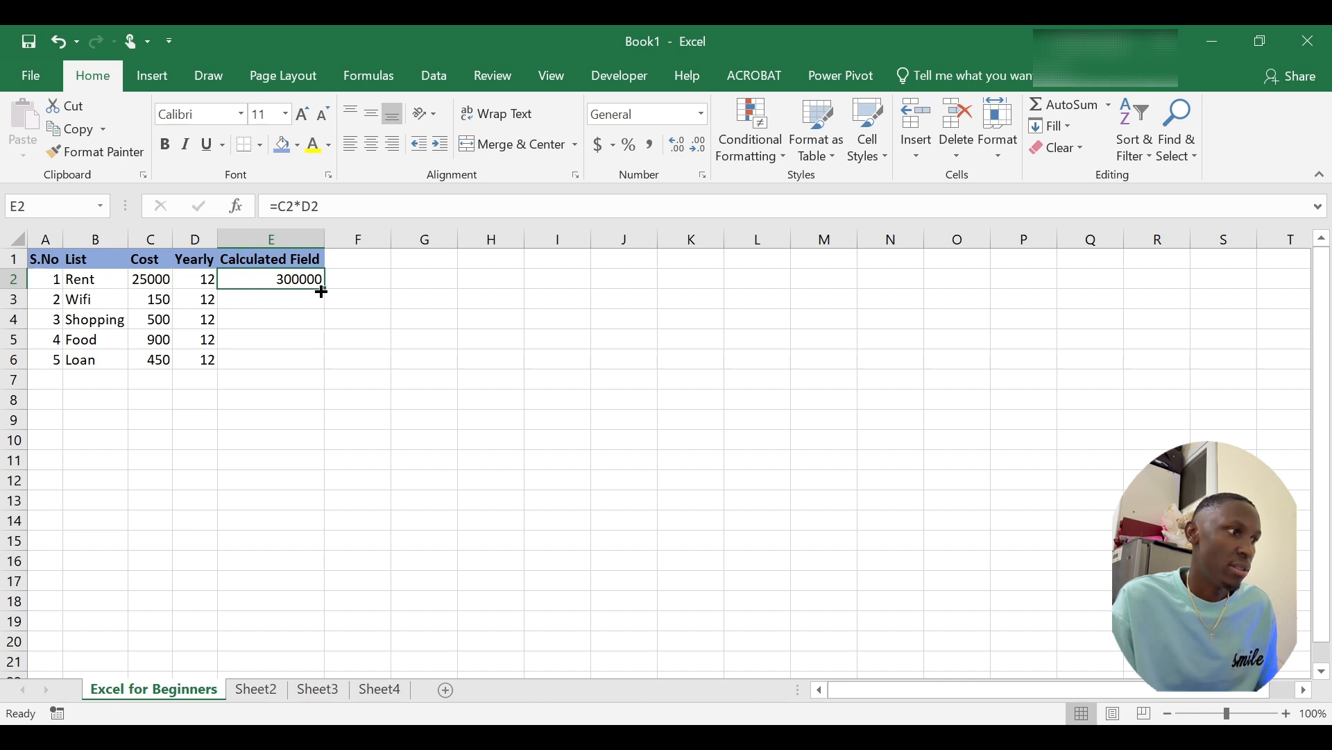
pyautogui.moveTo(326, 288); pyautogui.dragTo(323, 373)
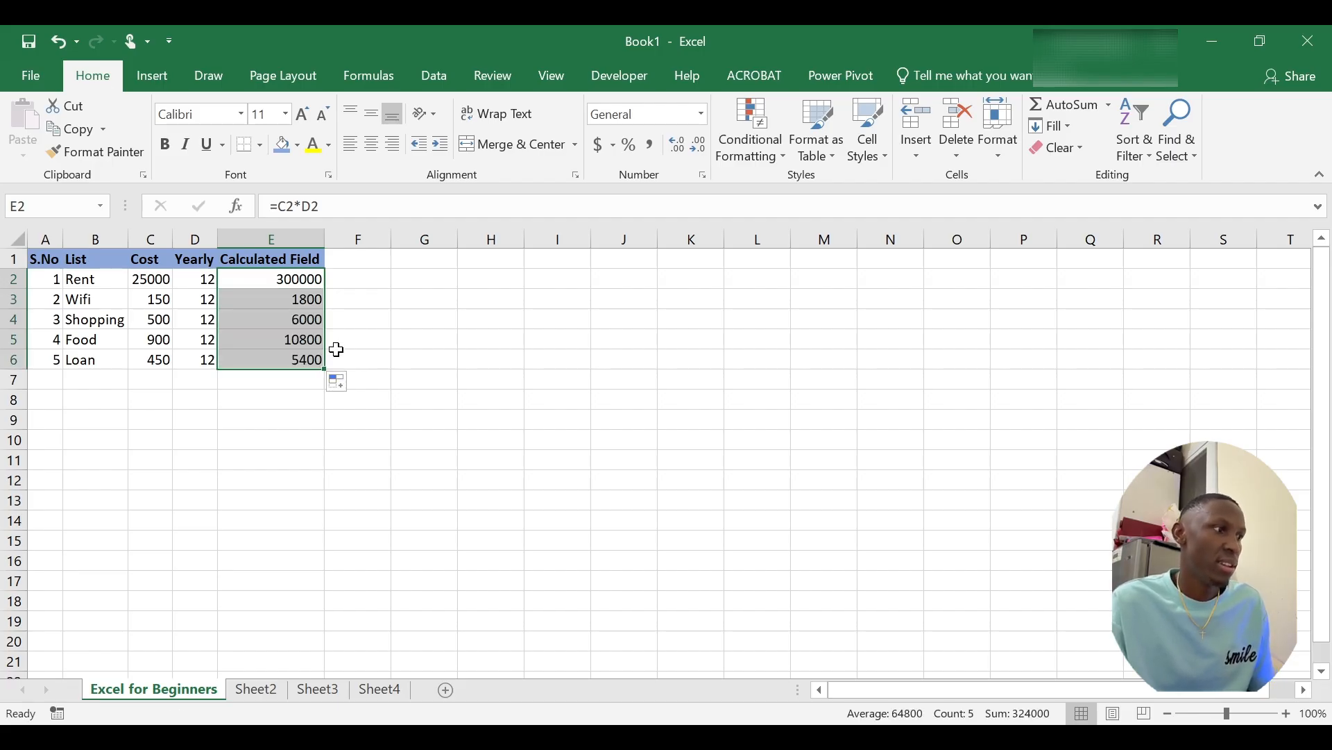
pyautogui.click(337, 350)
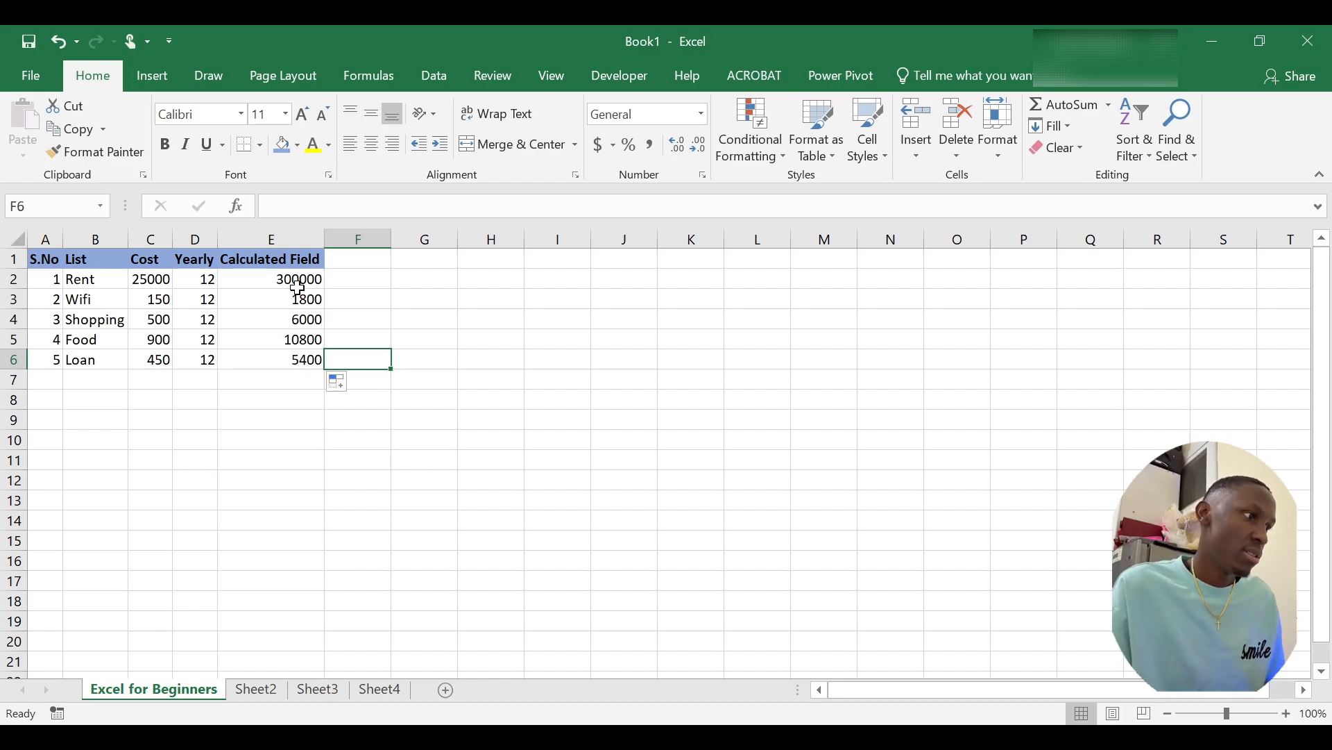
pyautogui.hotkey('ctrl', 'z')
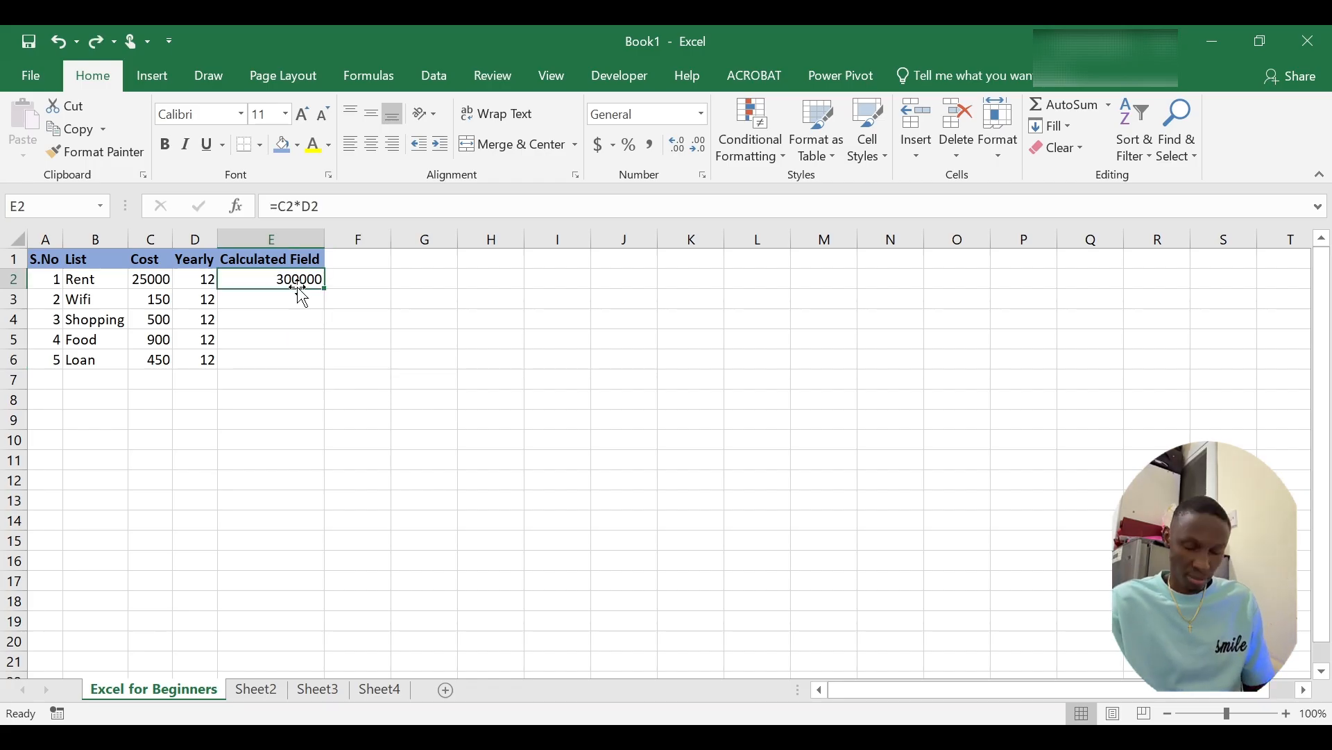
# Step: Copy the formula from cell E2 down through the Loan row in E6 using AutoFill
pyautogui.click(289, 303)
pyautogui.click(290, 281)
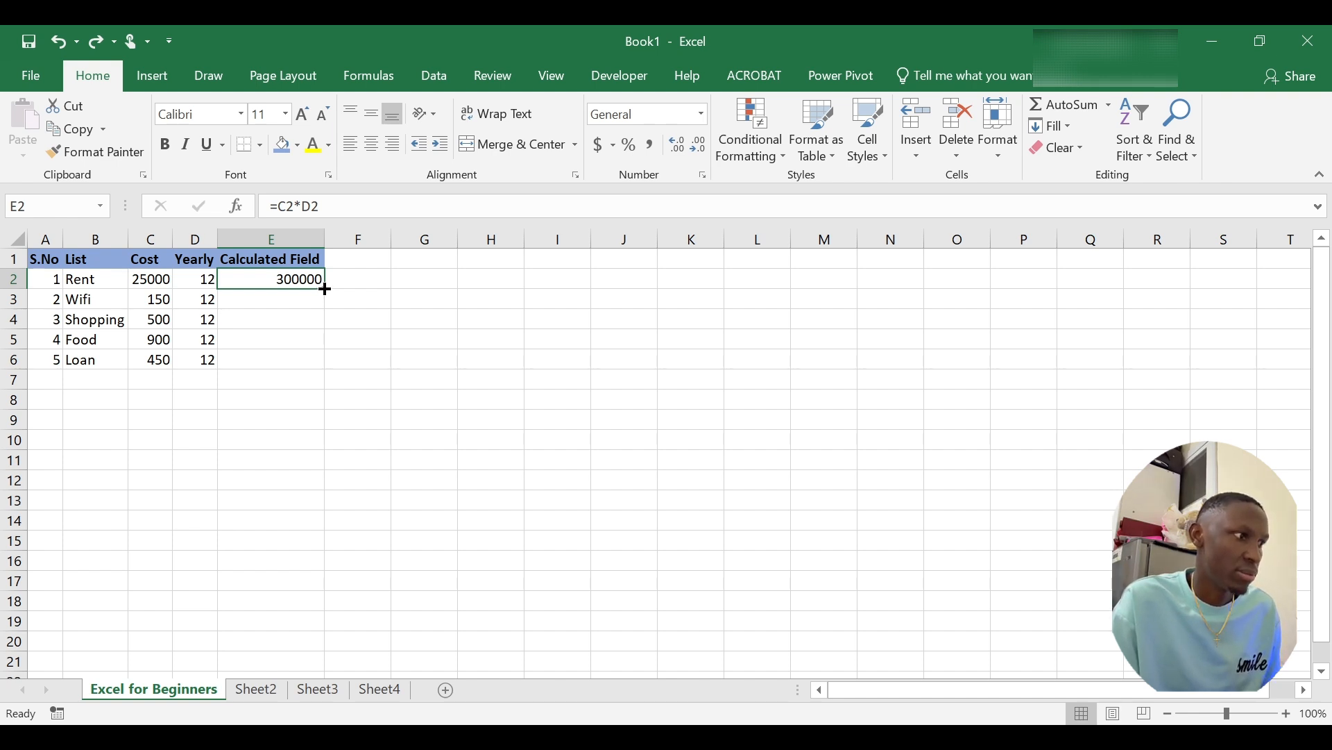
pyautogui.moveTo(325, 288); pyautogui.dragTo(324, 367)
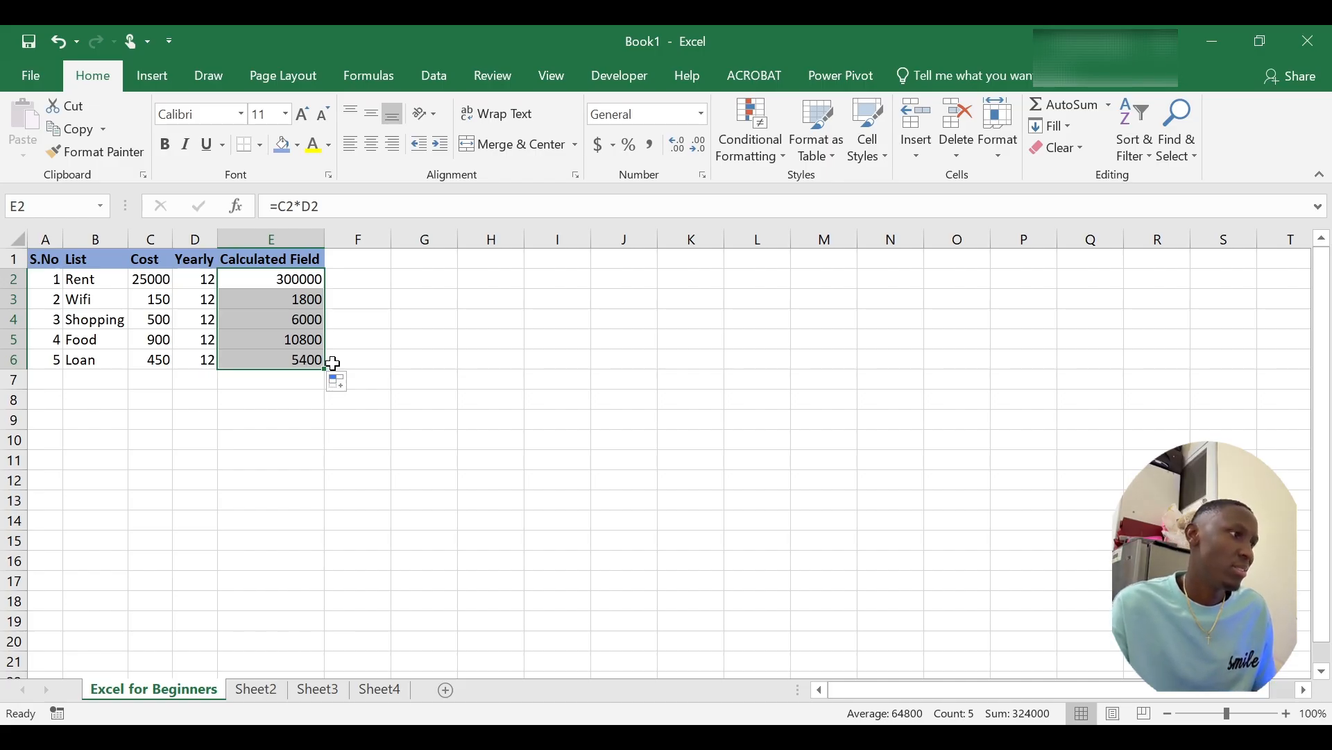
pyautogui.click(360, 359)
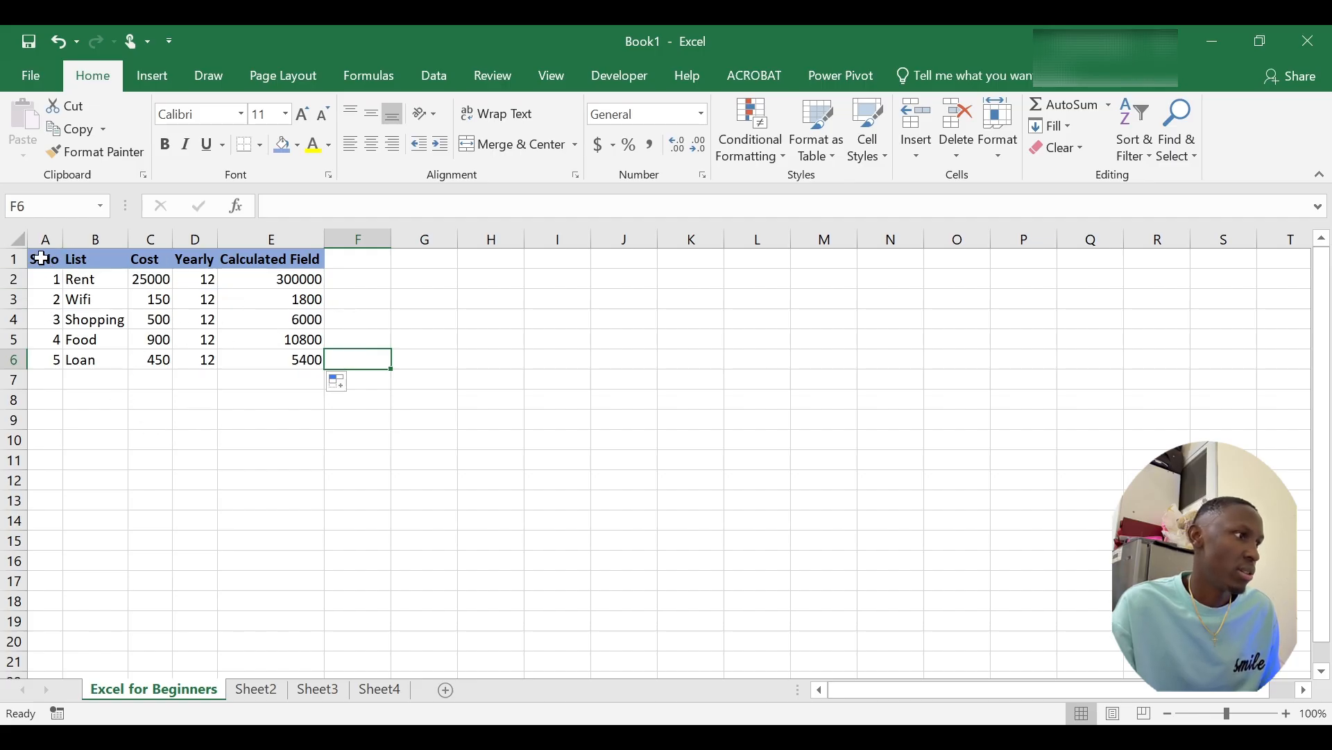
# Step: Apply All Borders to the whole expense table, cells A1 to E6
pyautogui.moveTo(42, 258); pyautogui.dragTo(276, 355)
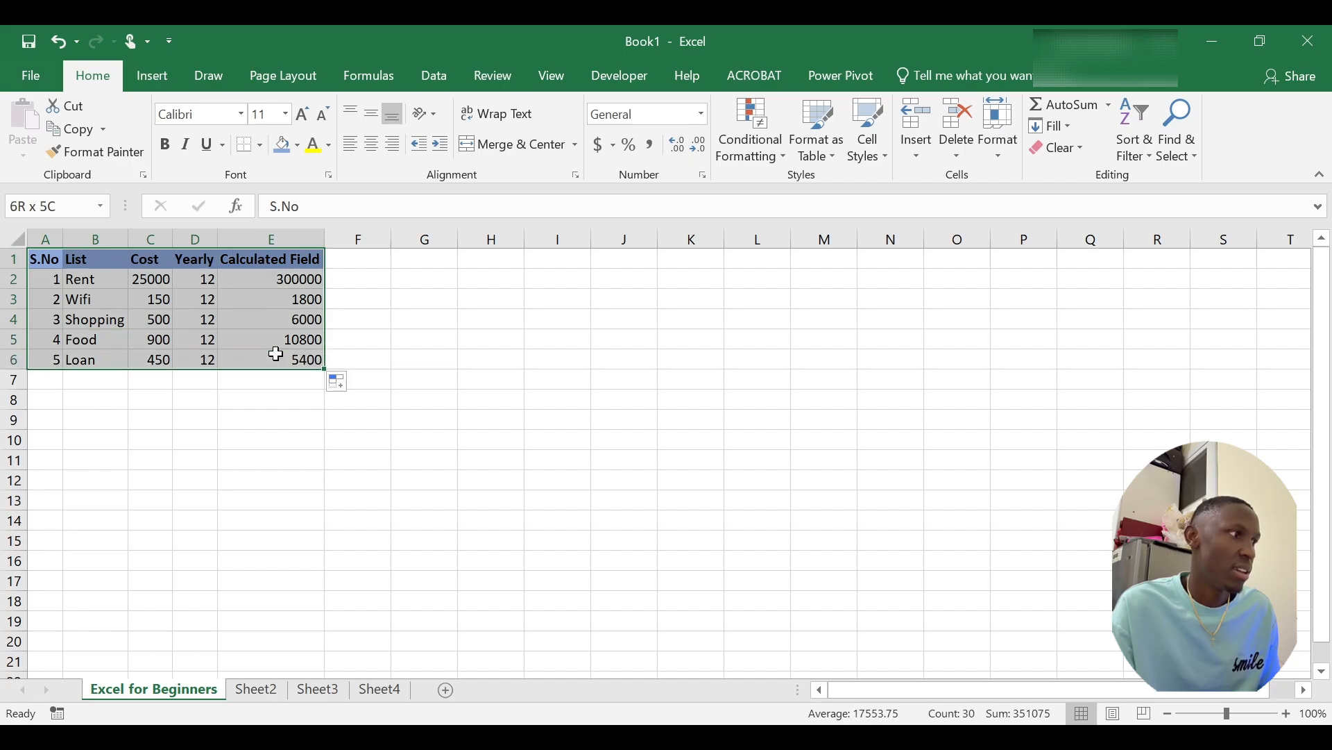
pyautogui.click(408, 341)
pyautogui.click(50, 259)
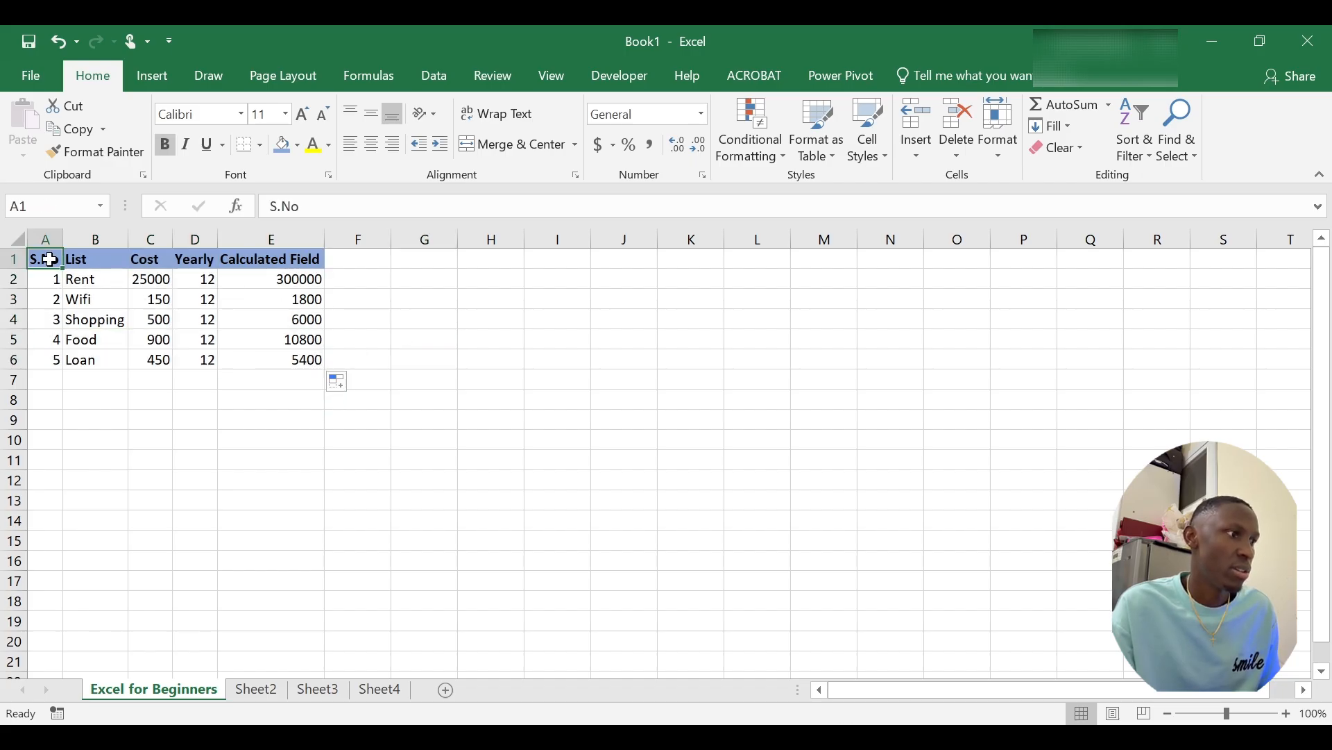
pyautogui.moveTo(50, 259); pyautogui.dragTo(306, 356)
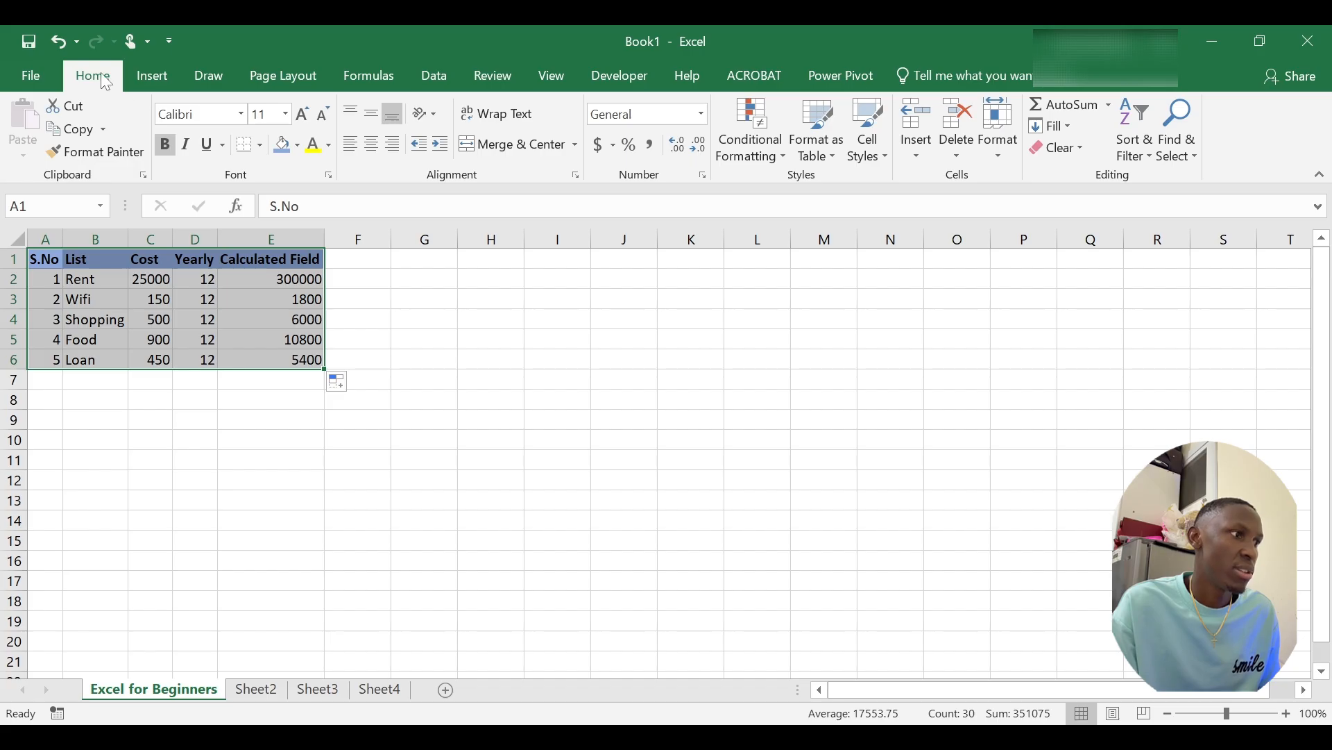
pyautogui.click(261, 146)
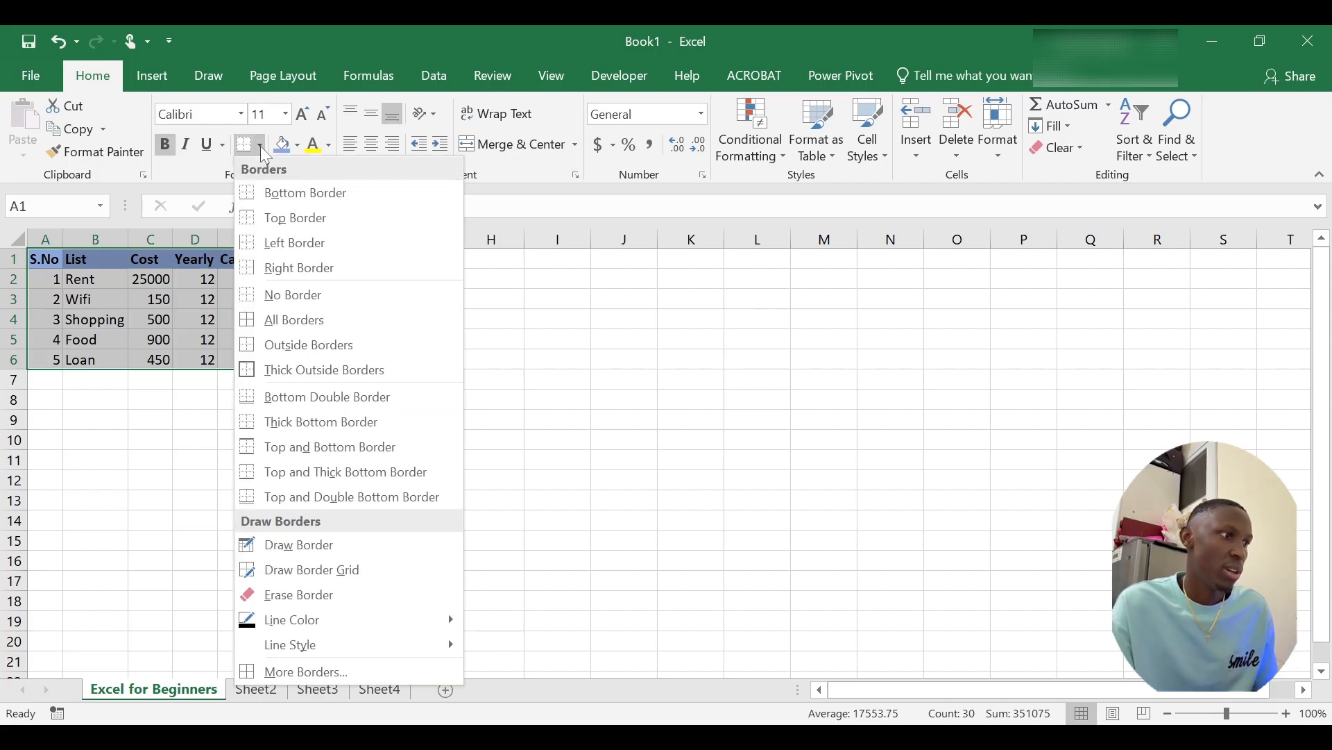
pyautogui.click(295, 321)
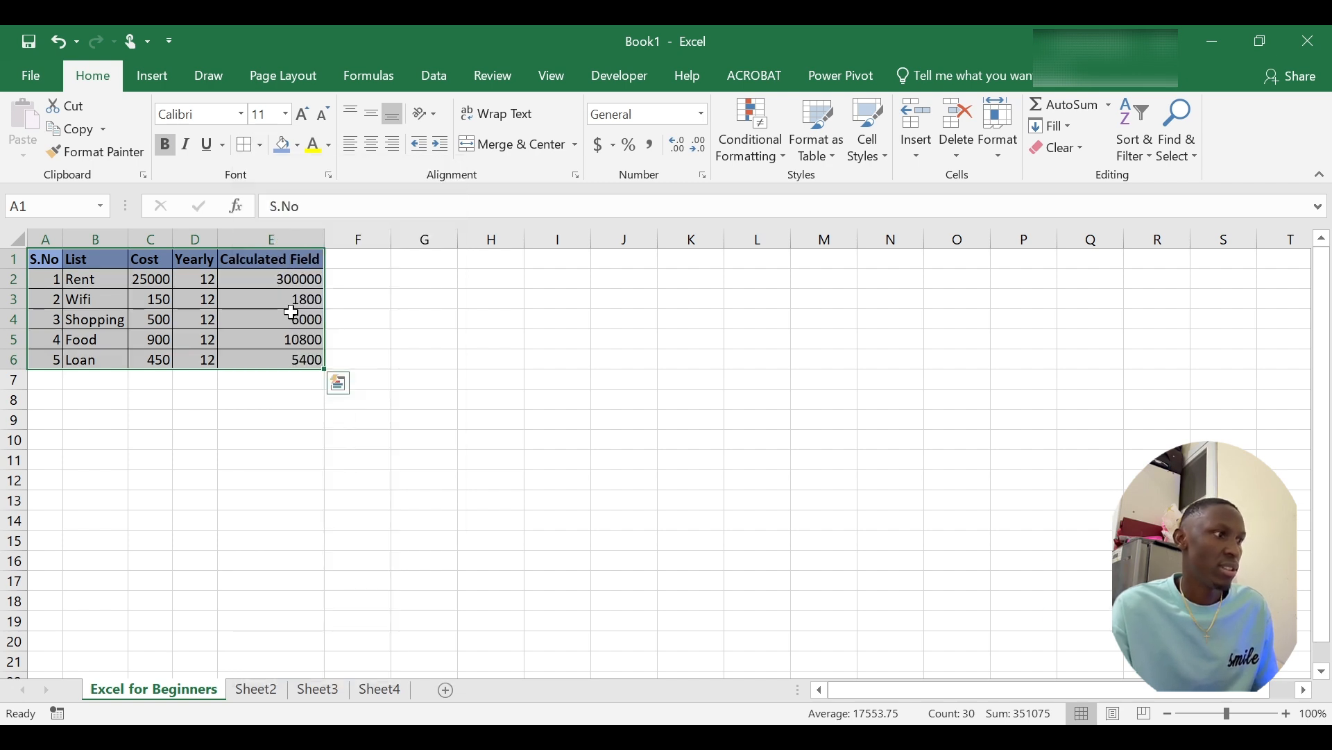
pyautogui.click(390, 368)
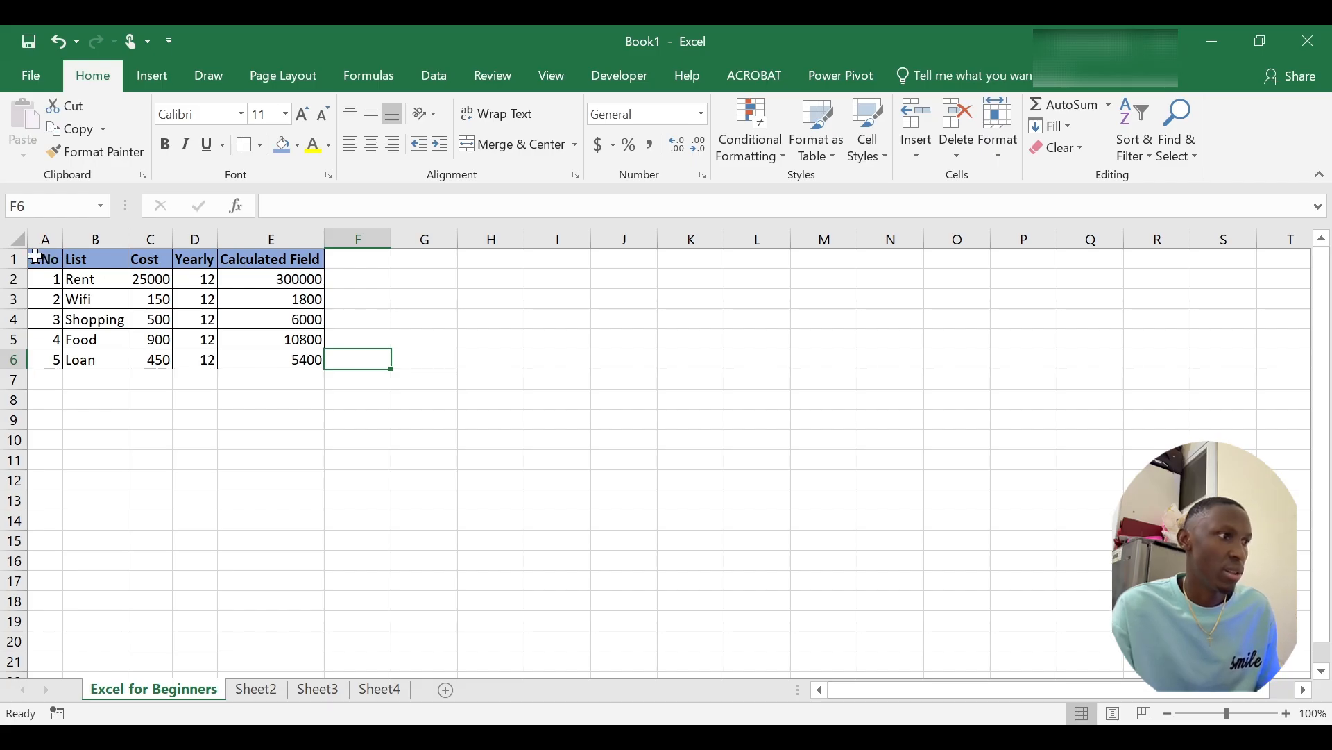
pyautogui.moveTo(36, 258); pyautogui.dragTo(290, 361)
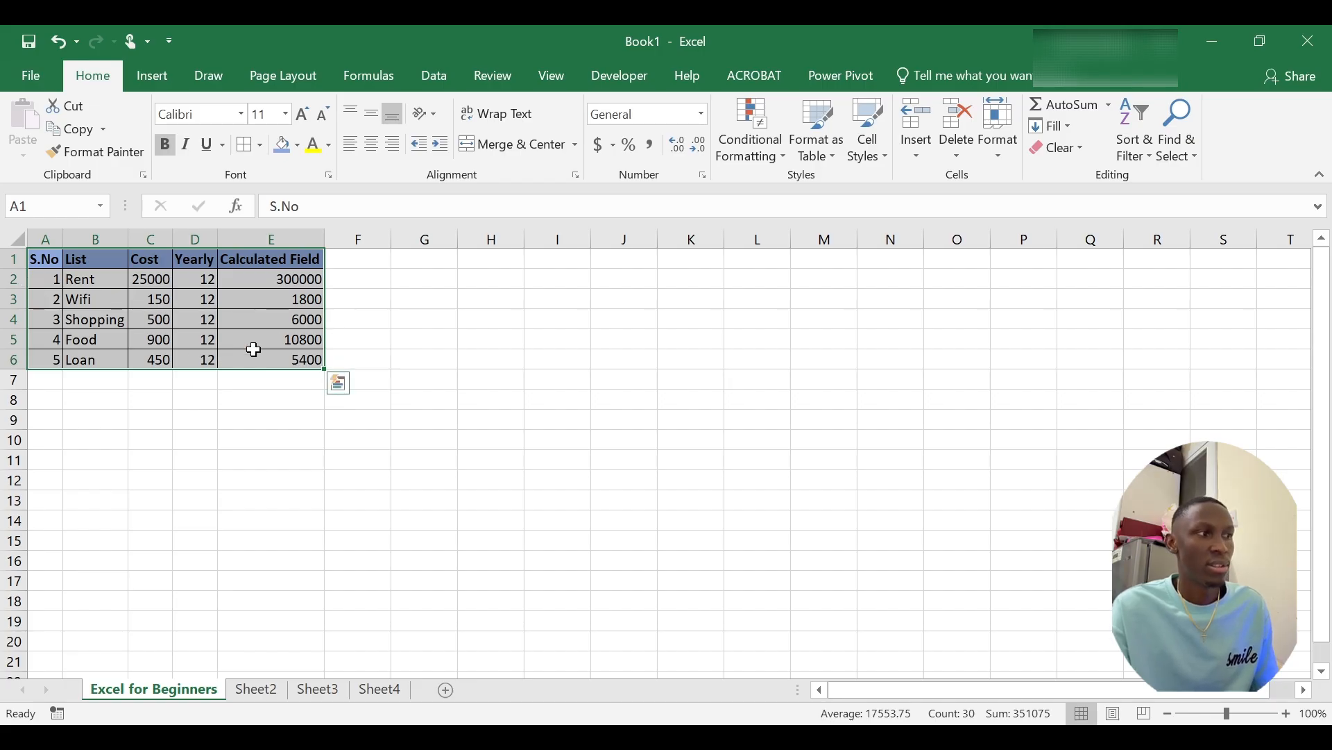
pyautogui.click(373, 337)
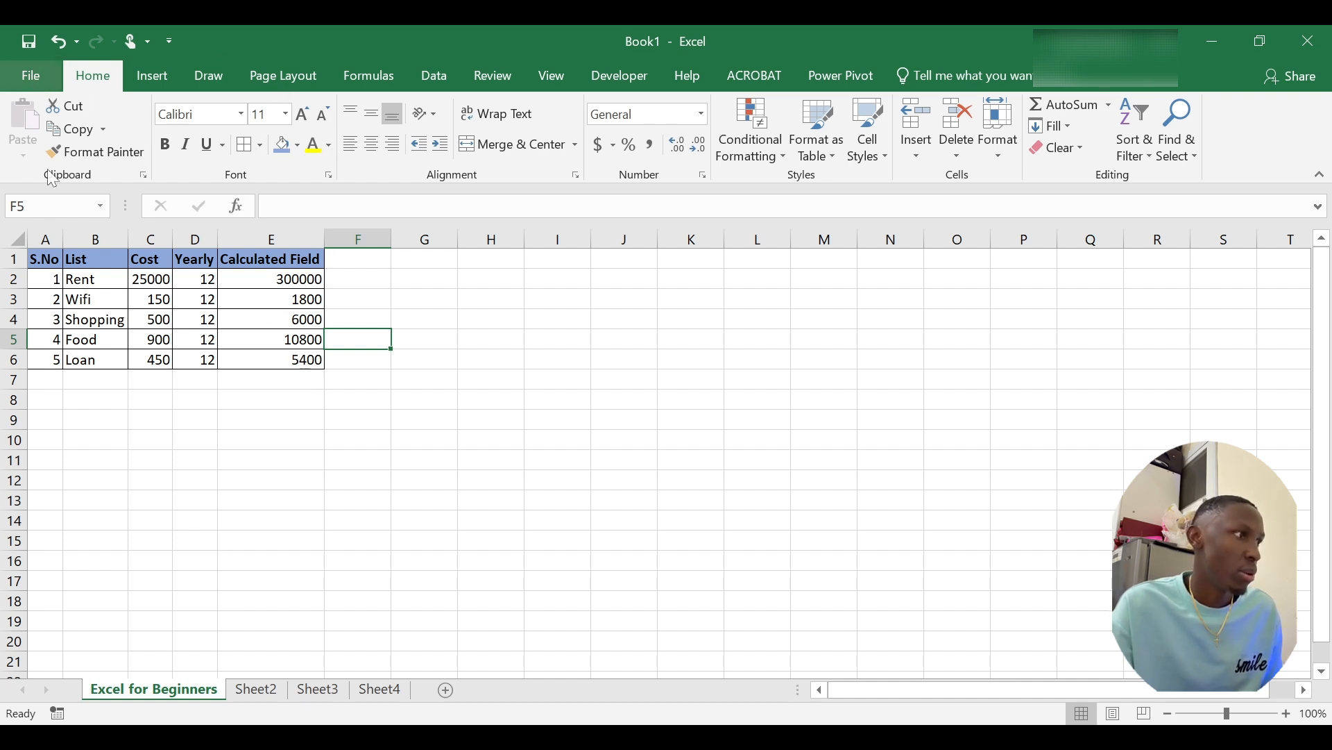
# Step: Save the workbook as an Excel Workbook named "Excel For Beginners" in the Excel tutorials folder
pyautogui.click(33, 76)
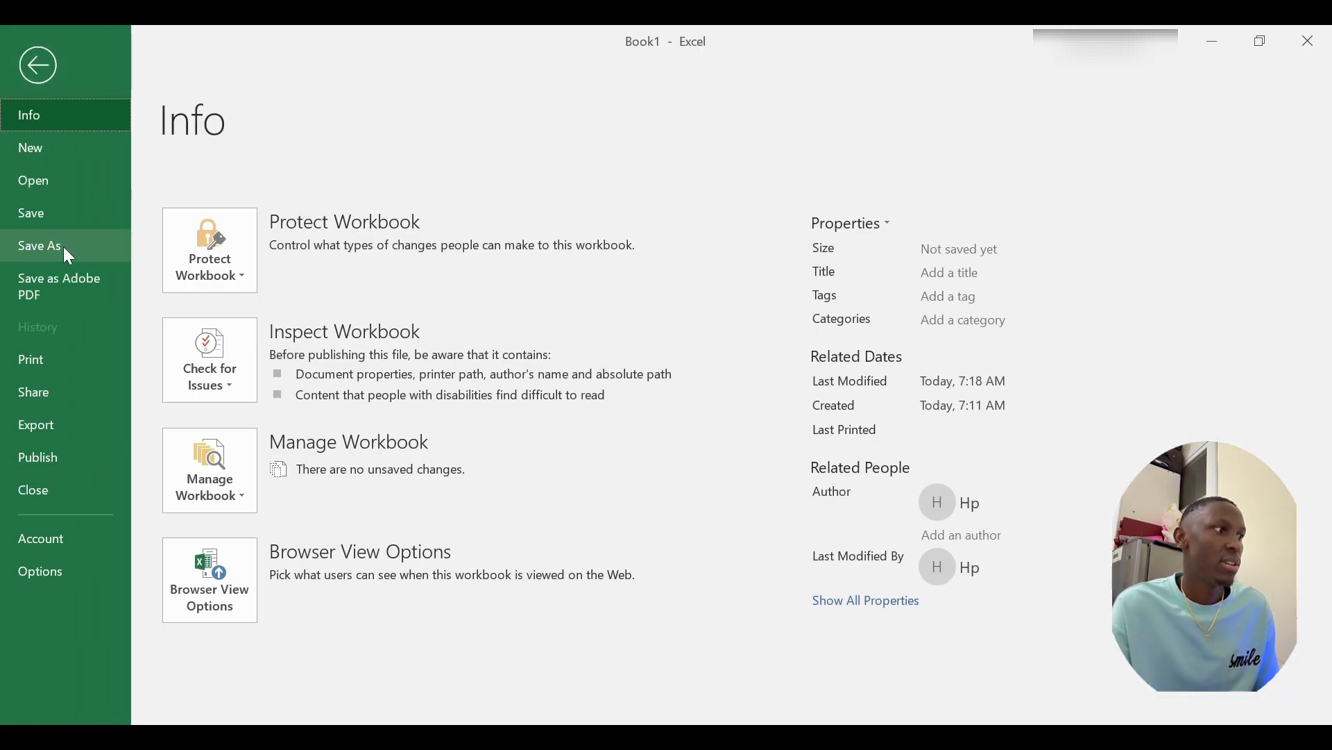
pyautogui.click(73, 212)
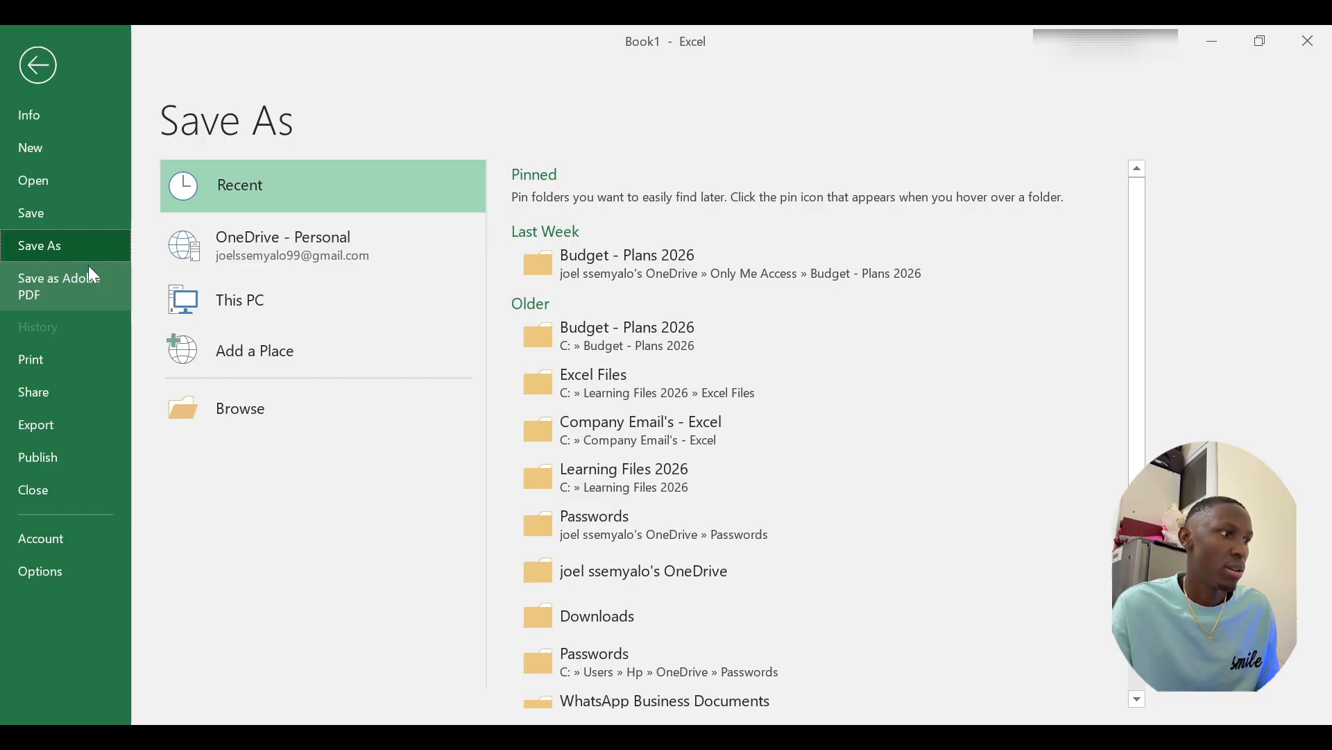
pyautogui.click(268, 415)
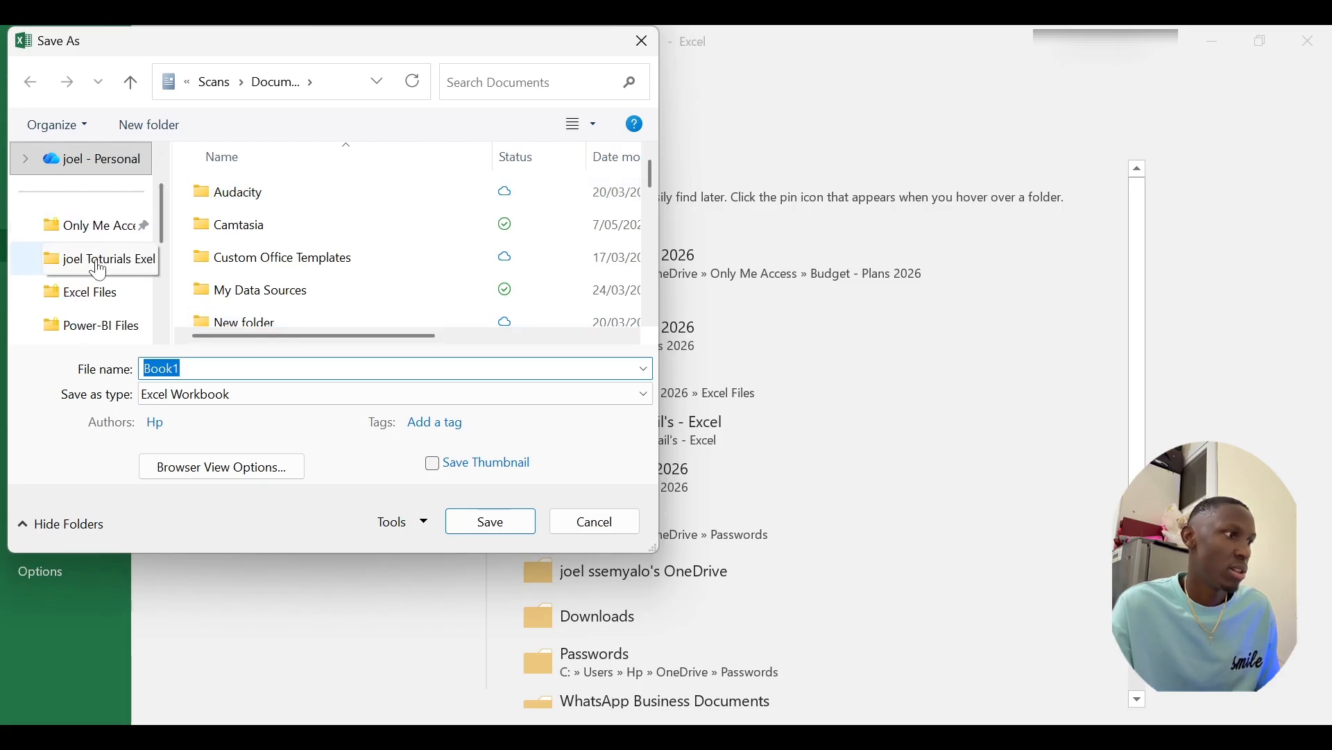
pyautogui.click(99, 270)
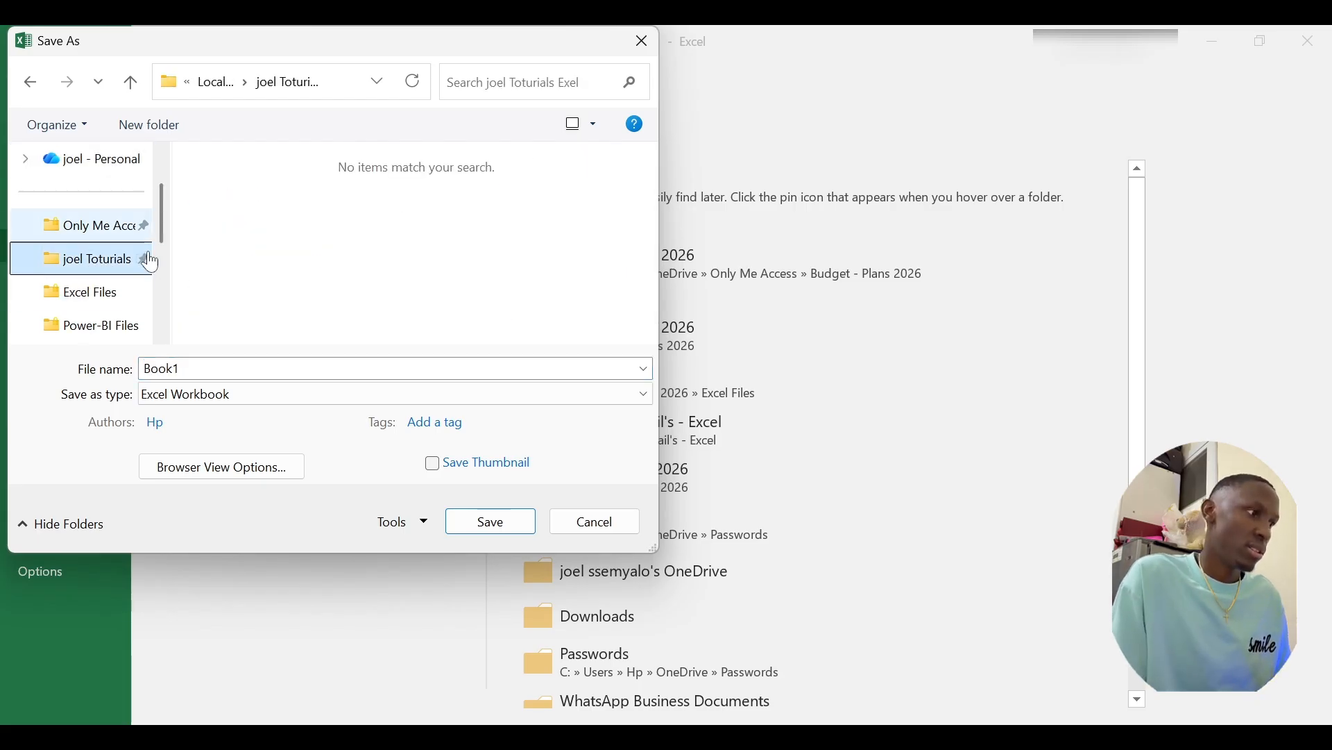
pyautogui.click(162, 368)
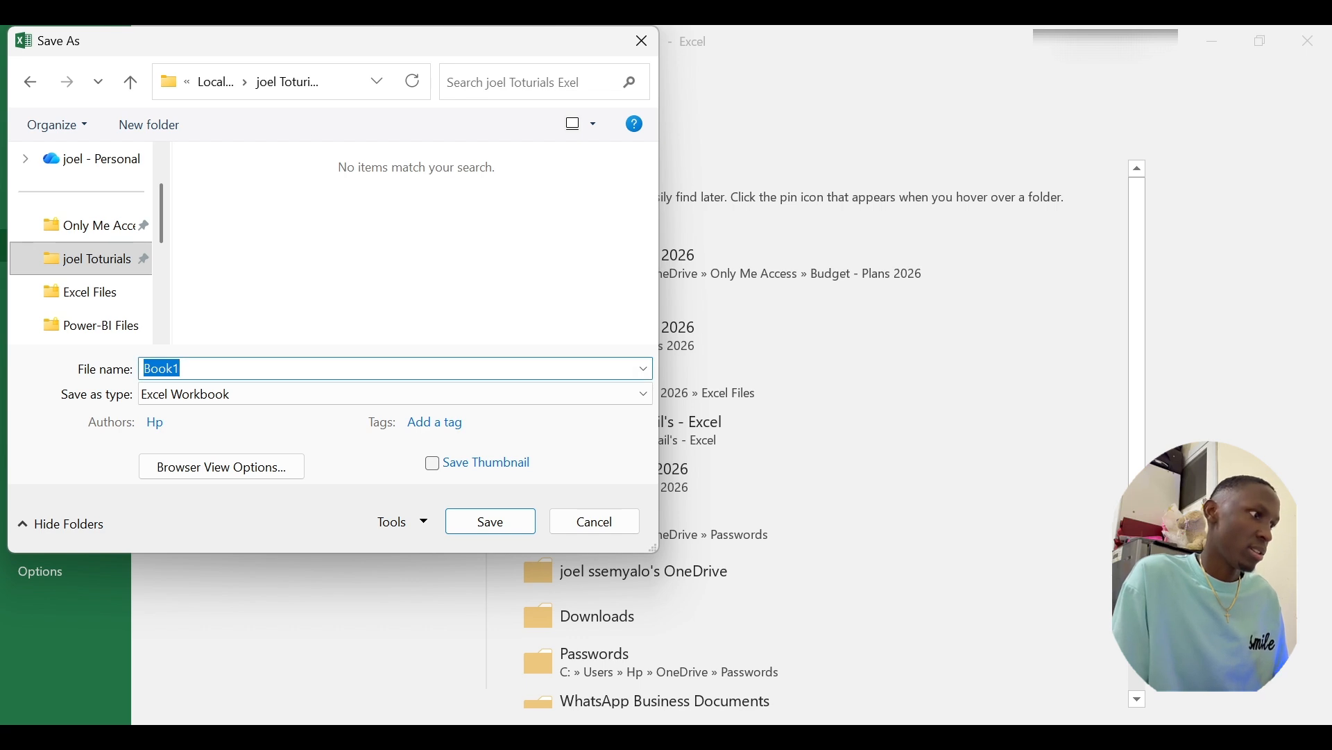
pyautogui.press('BackSpace')
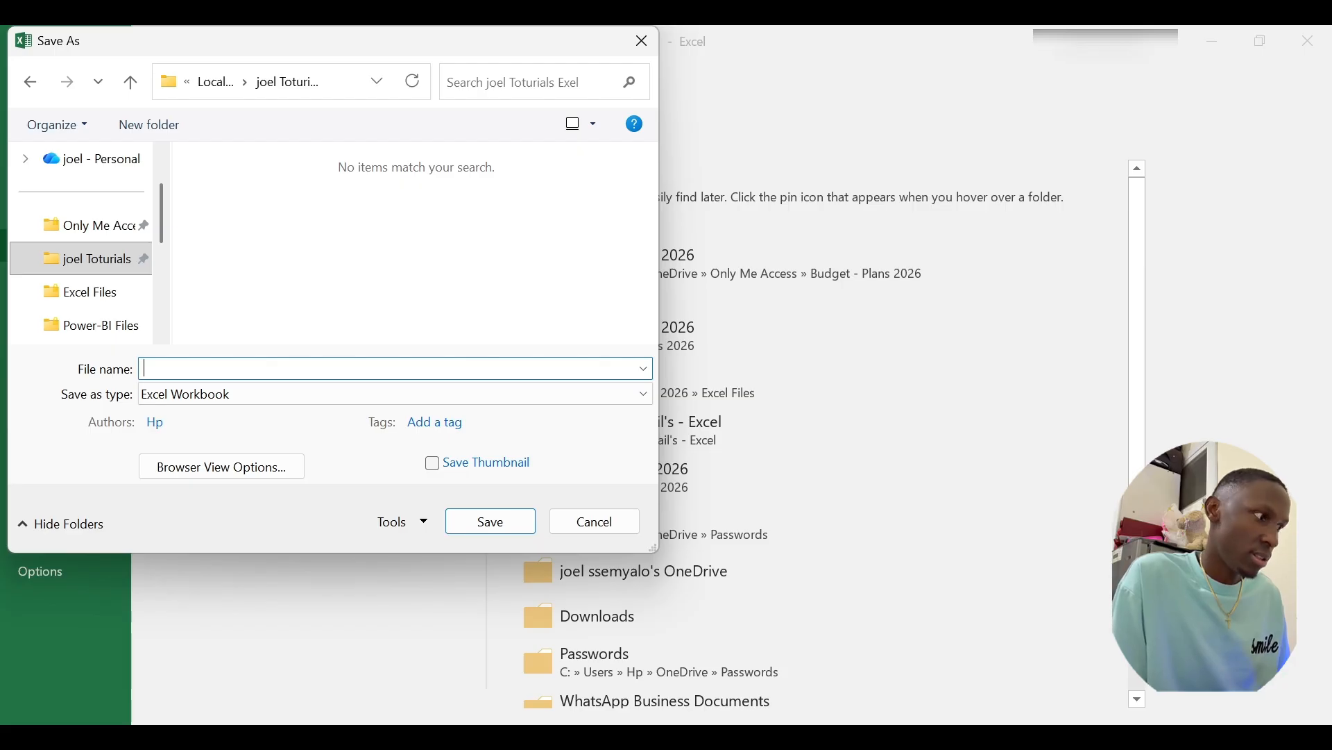
pyautogui.write('Excel')
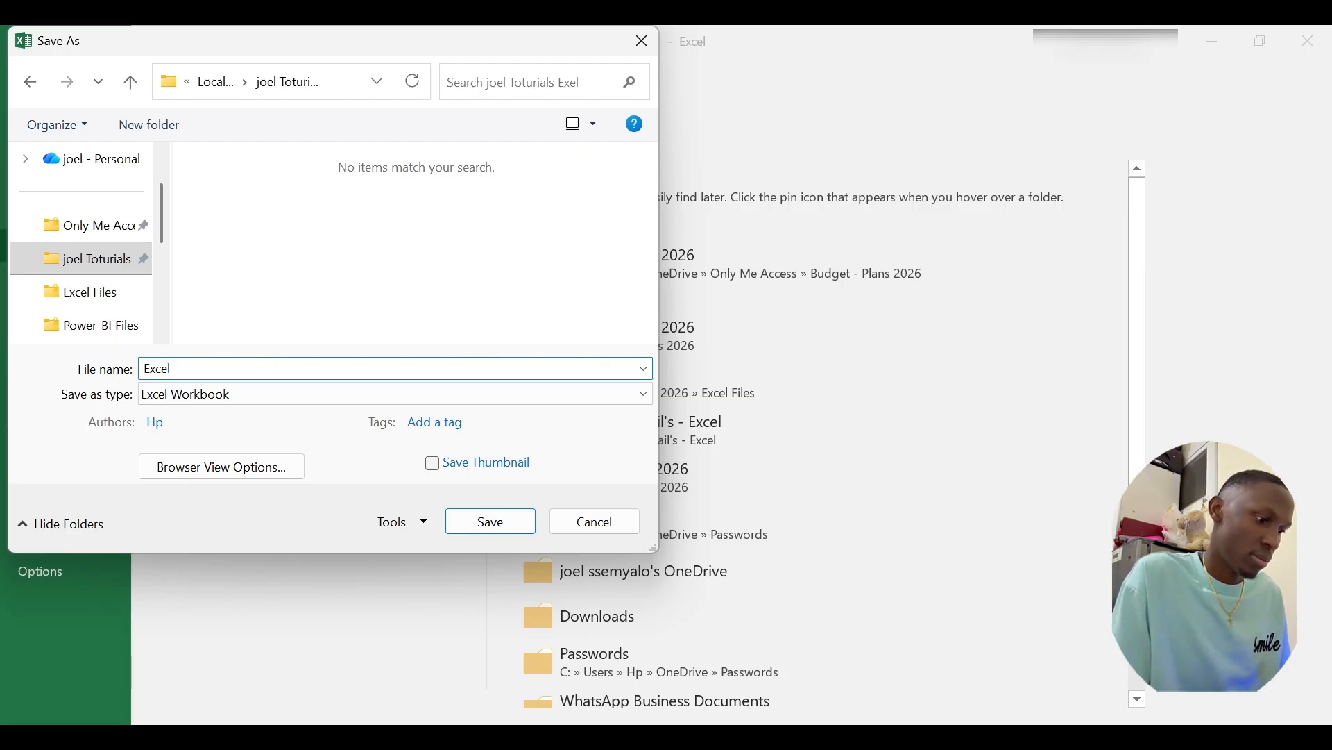
pyautogui.write(' For ')
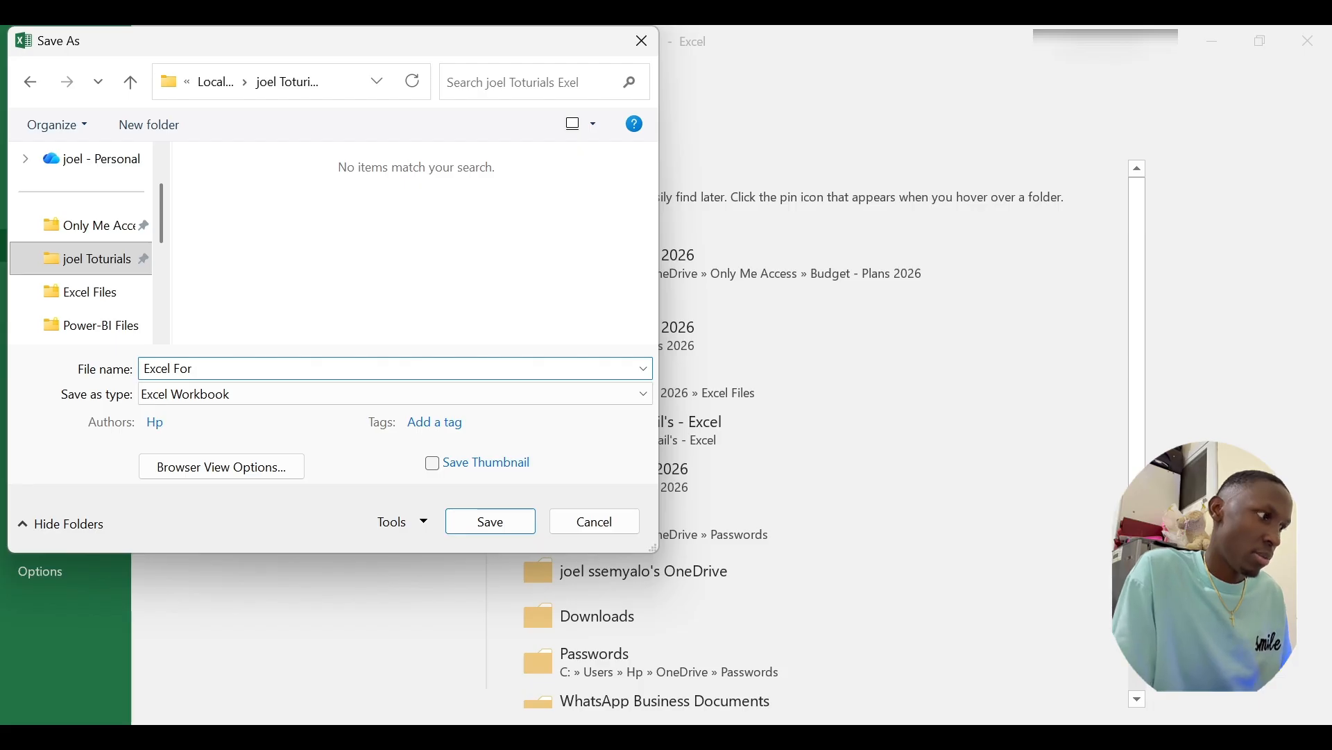
pyautogui.write('Begi')
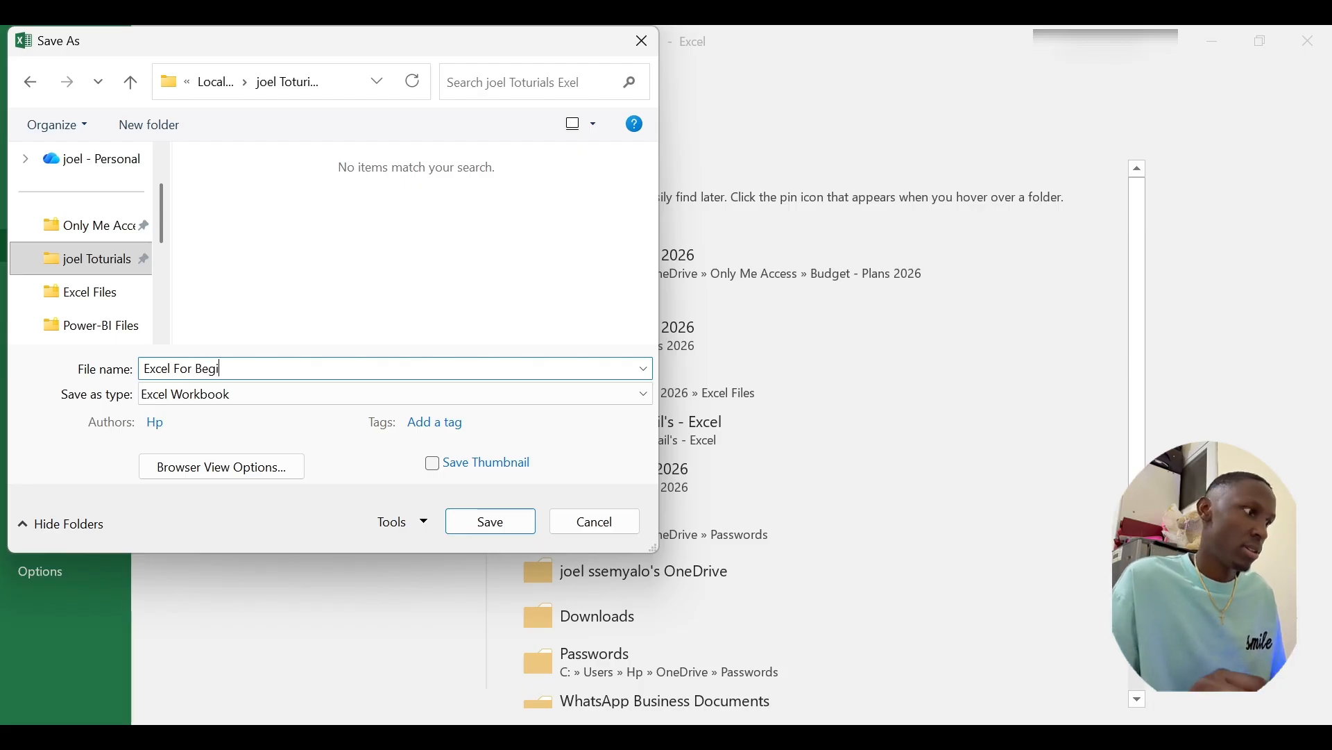
pyautogui.write('nners')
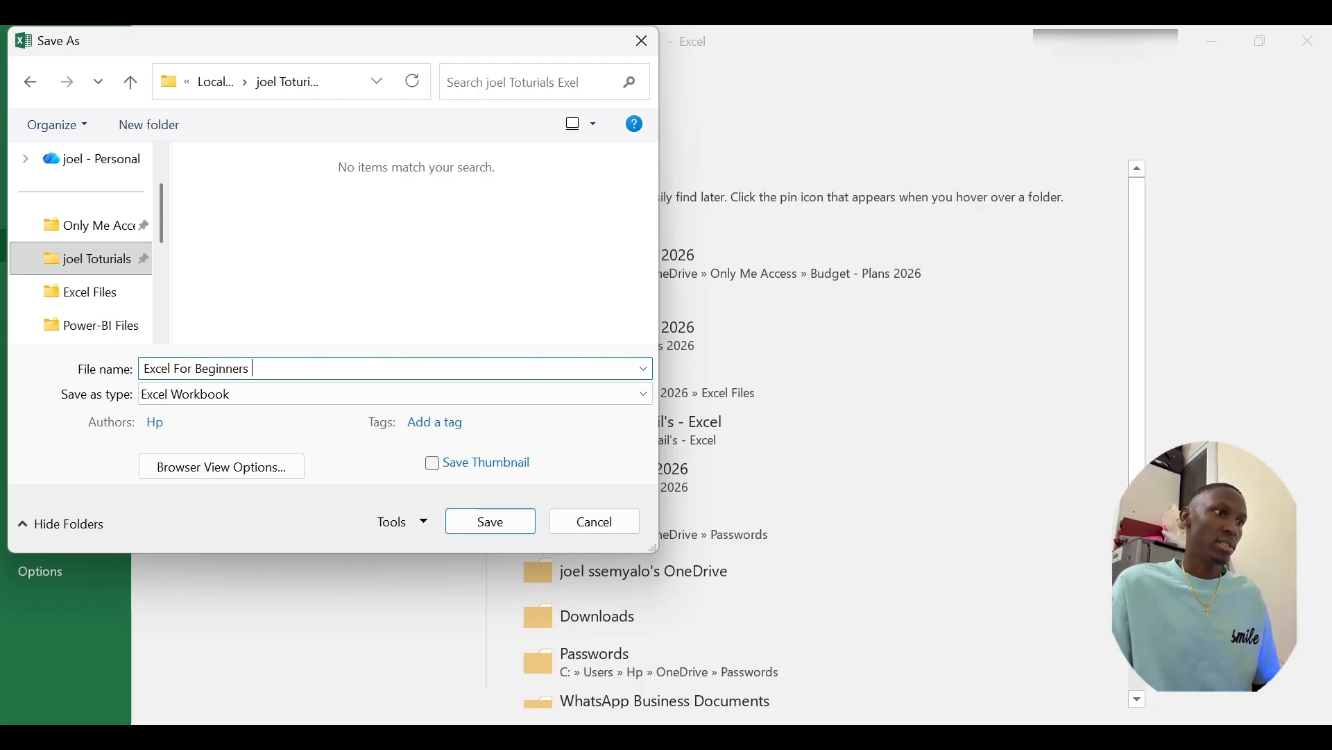
pyautogui.press('Return')
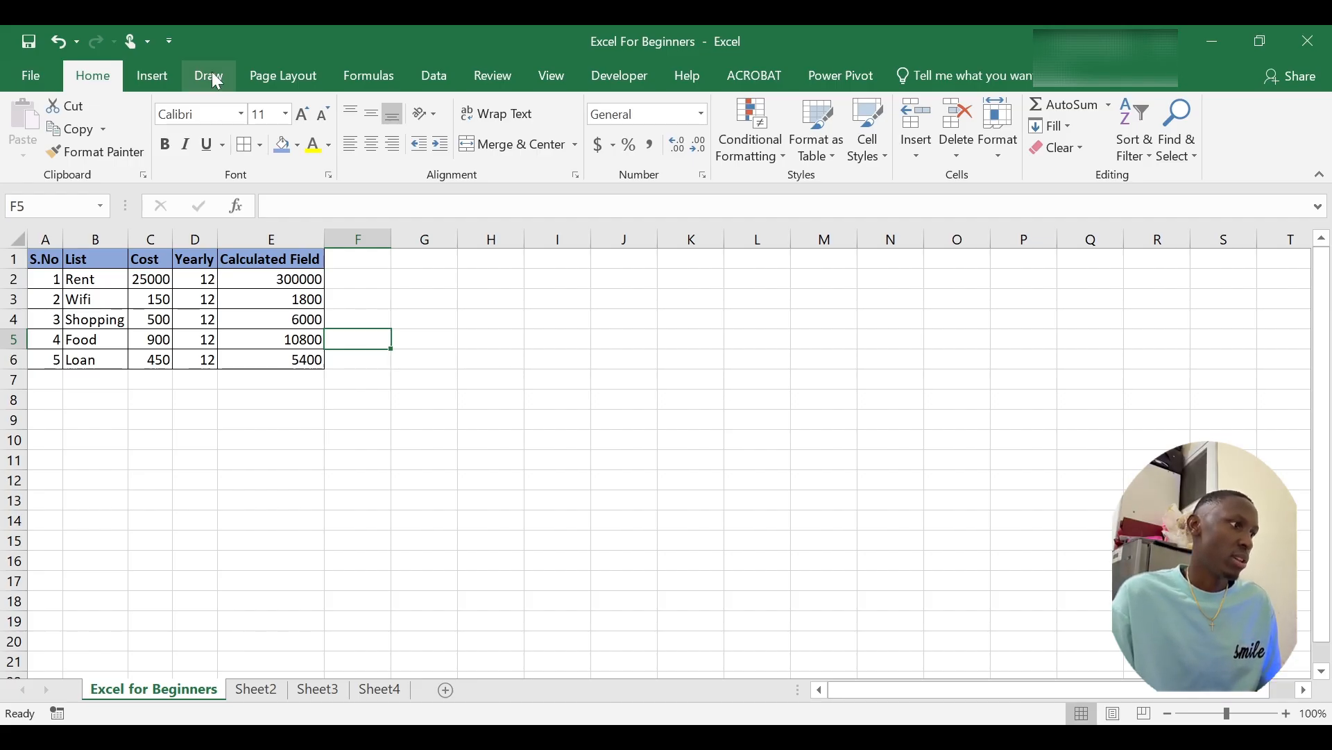
pyautogui.click(156, 72)
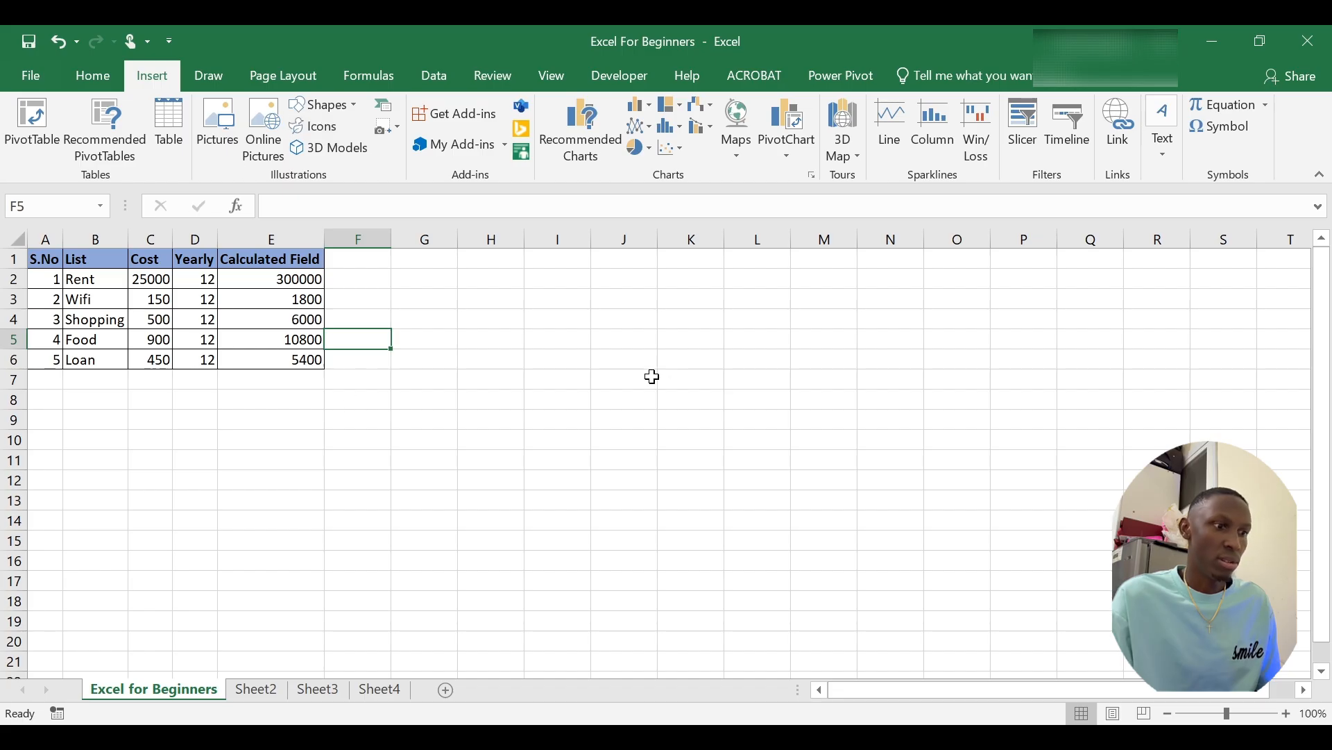
pyautogui.click(149, 456)
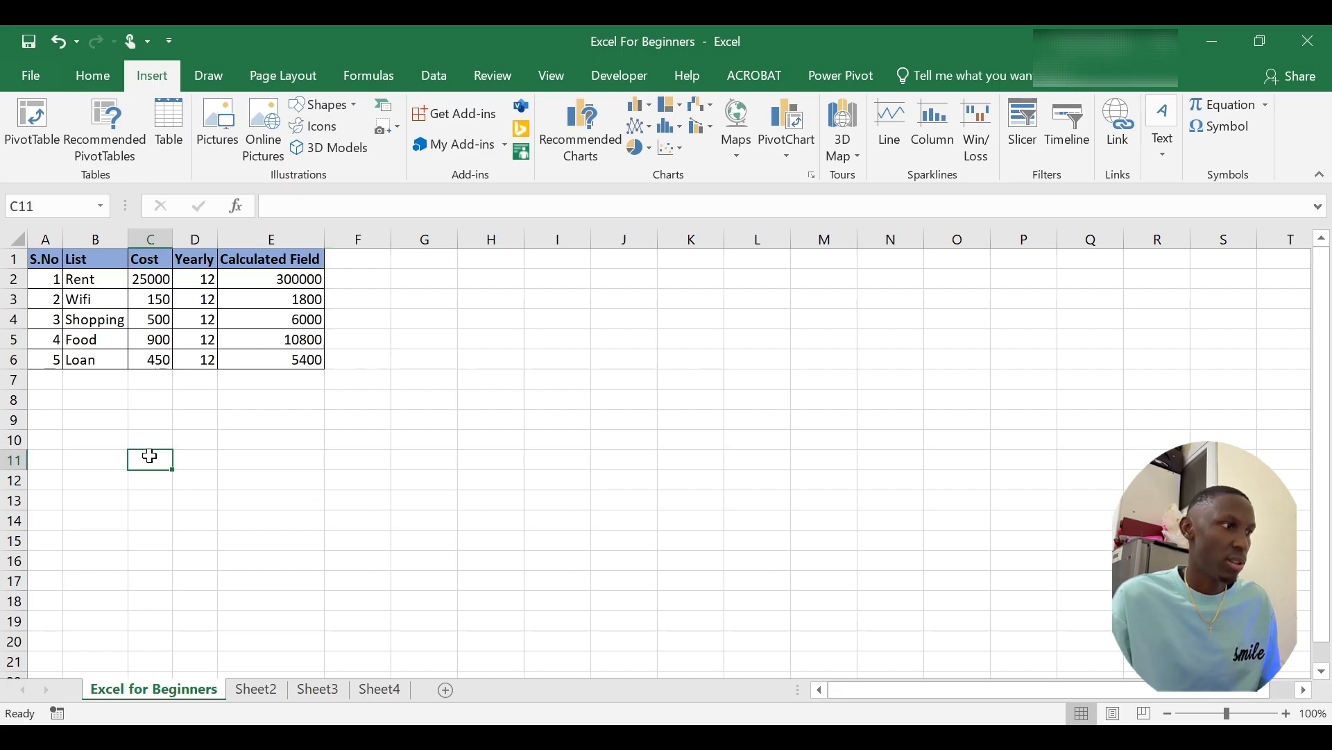
pyautogui.click(82, 383)
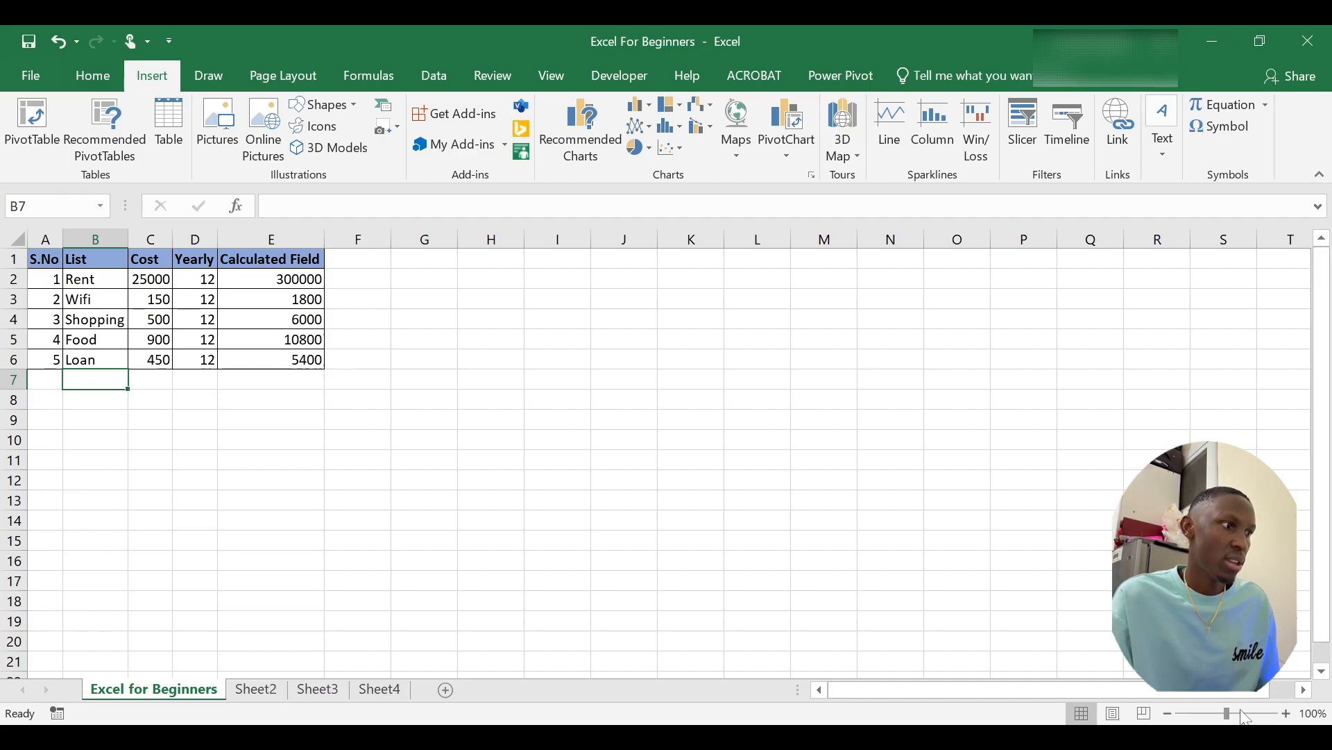
# Step: Try several zoom levels on the worksheet between 100% and 172%, ending at 116%
pyautogui.click(1287, 714)
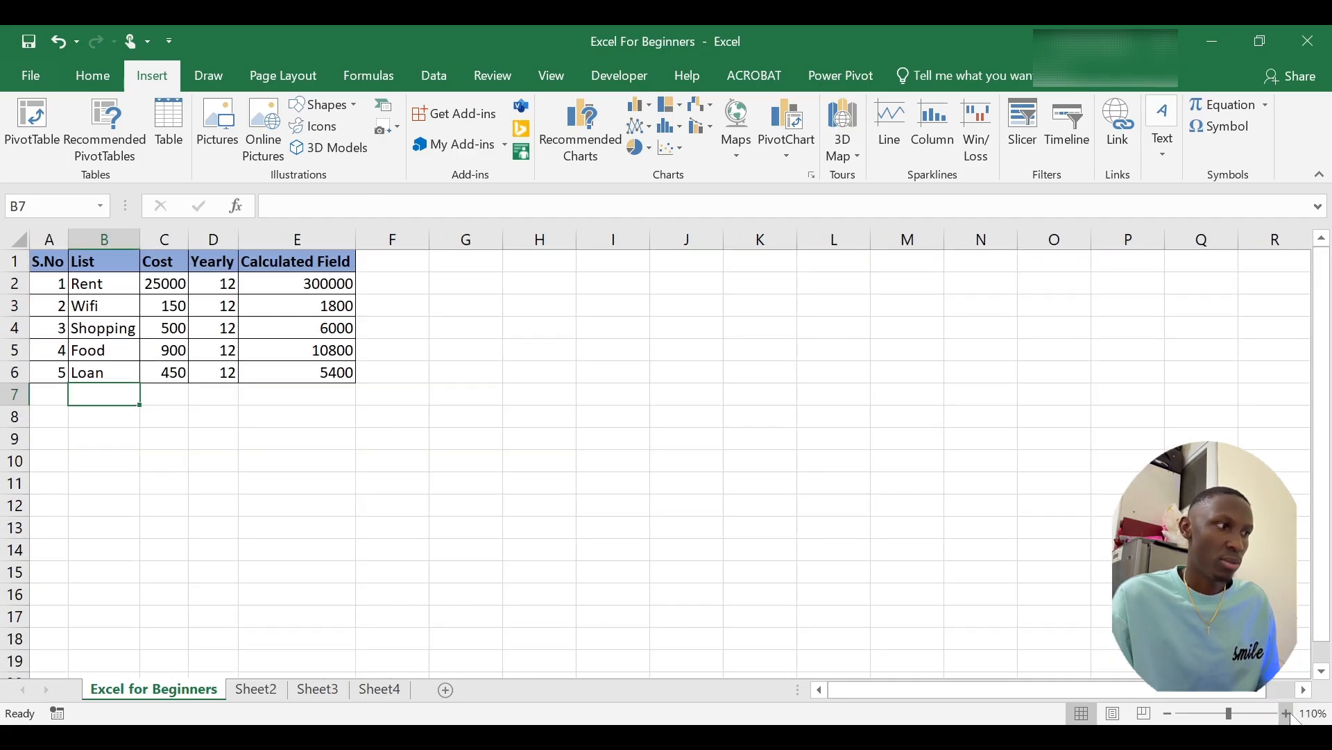
pyautogui.click(1288, 714)
pyautogui.click(1288, 714)
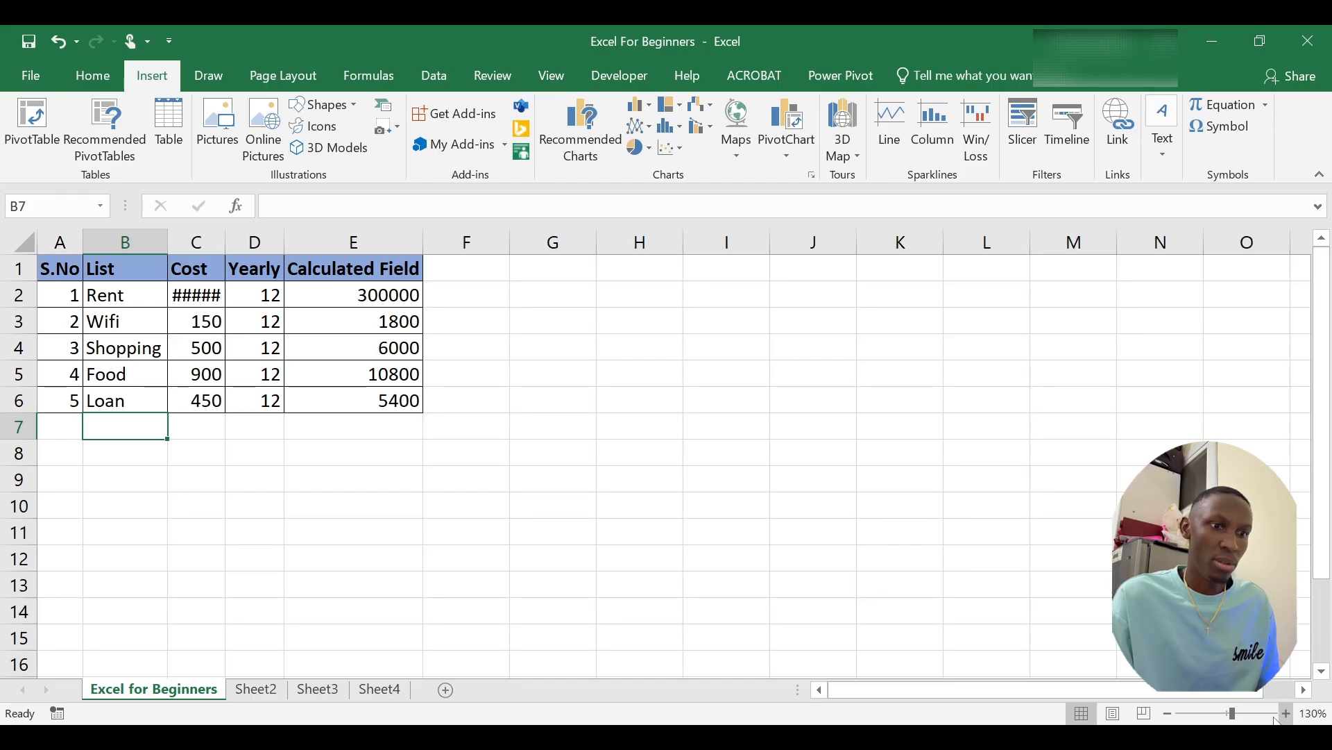
pyautogui.click(1175, 717)
pyautogui.click(1175, 717)
pyautogui.click(1176, 716)
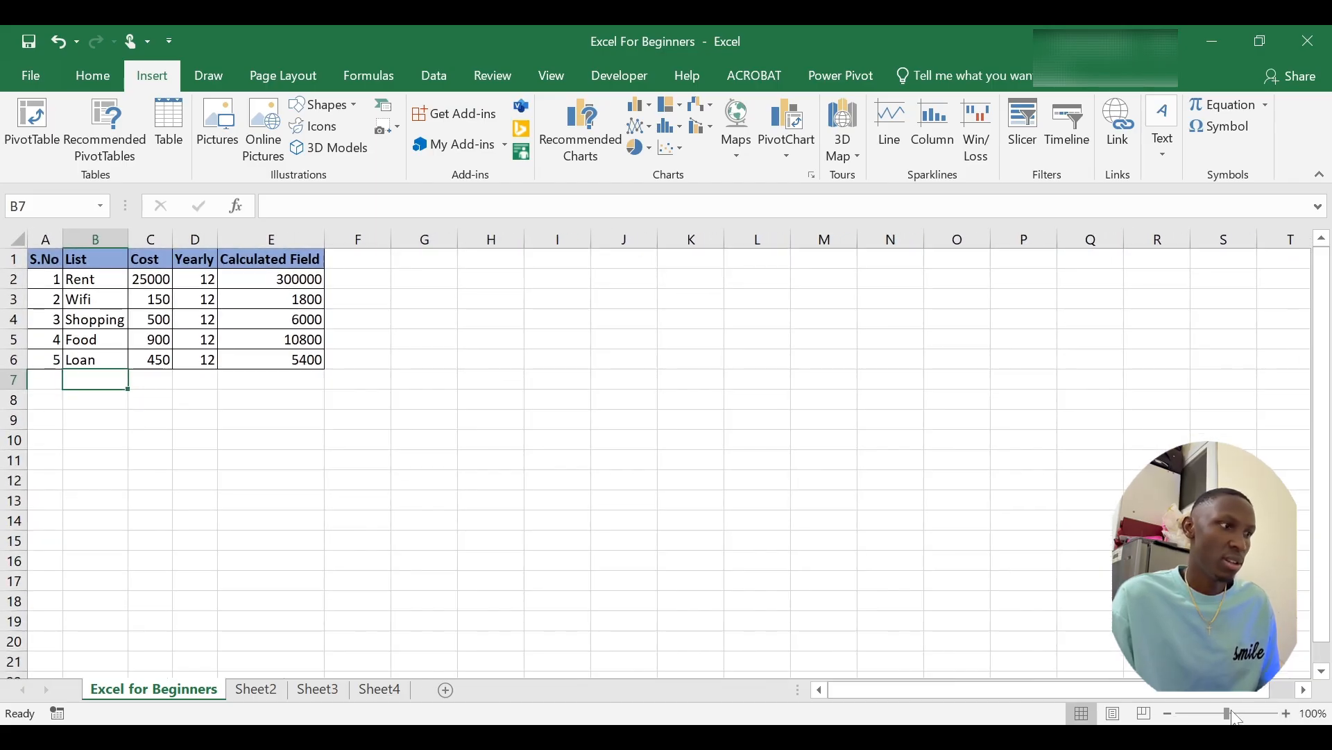
pyautogui.moveTo(1235, 718); pyautogui.dragTo(1244, 719)
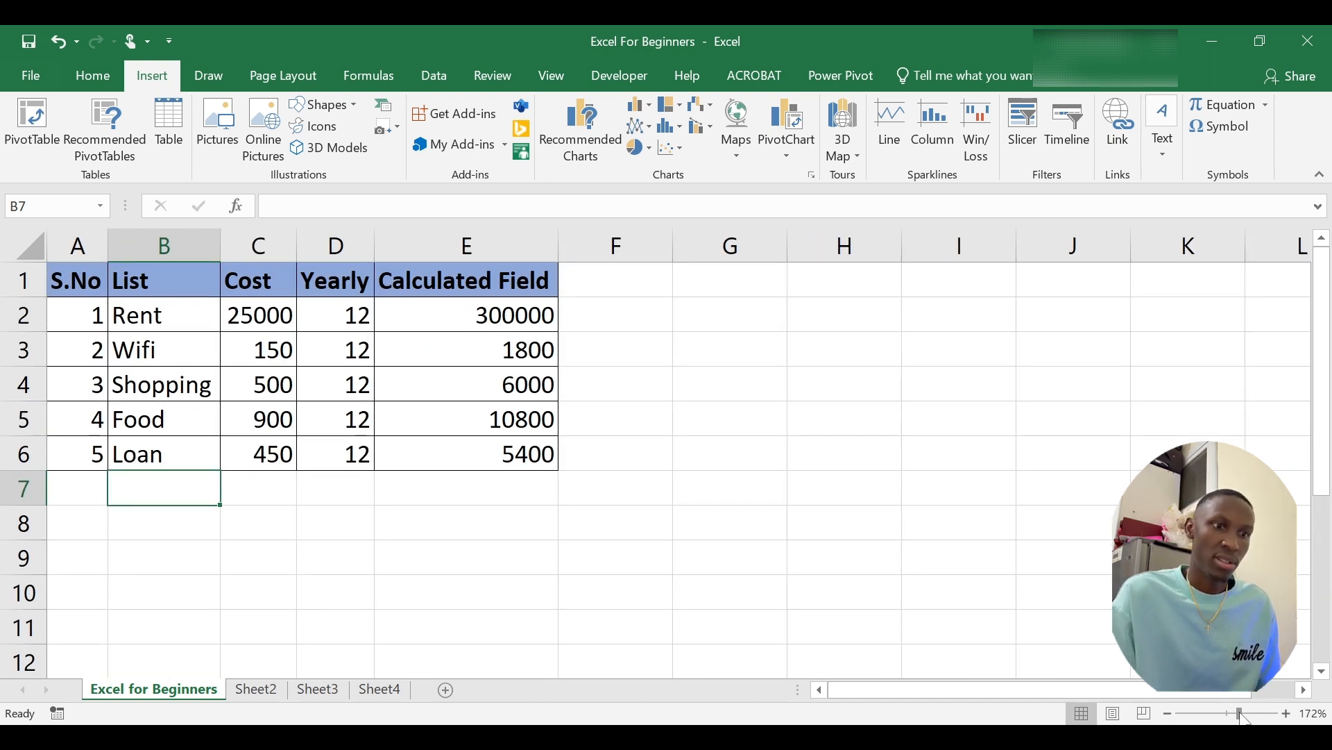
pyautogui.moveTo(1235, 719); pyautogui.dragTo(1229, 719)
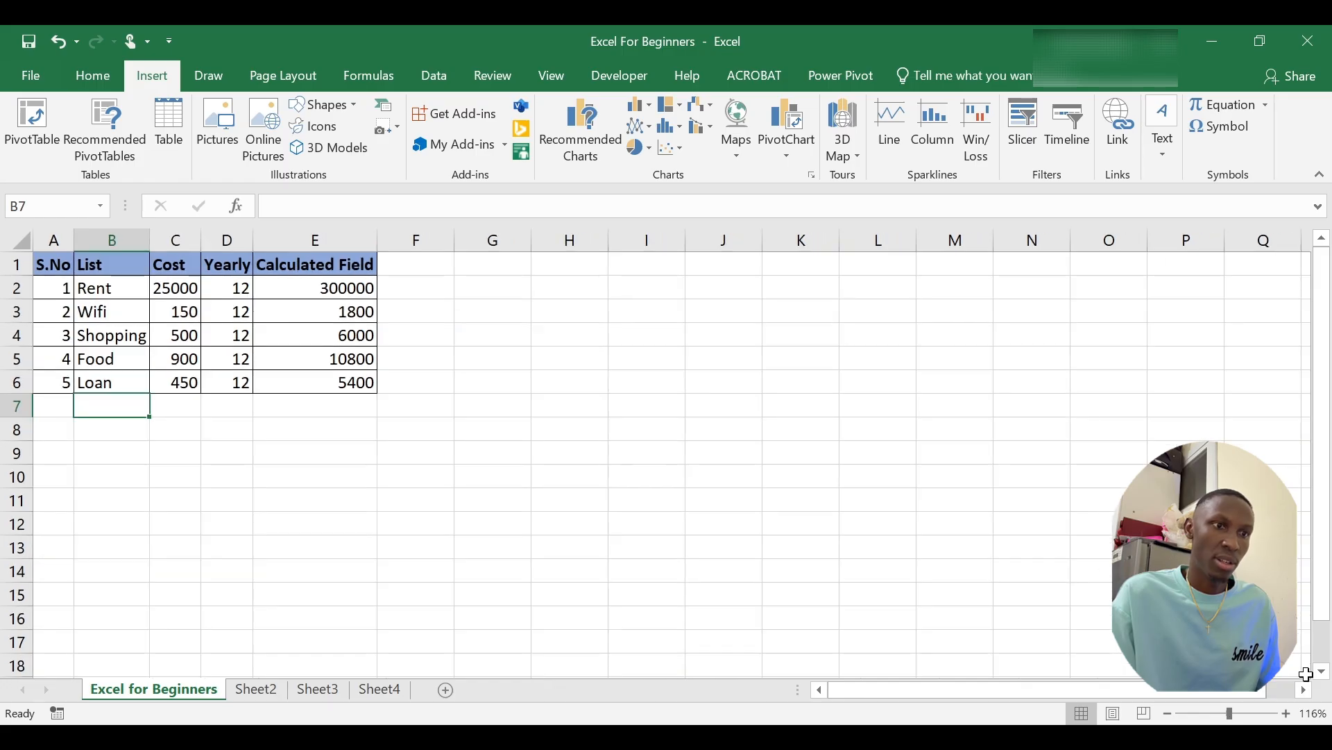
# Step: View the worksheet's rows below the expense table and the columns beyond Q, returning to the table and selecting cell F7
pyautogui.scroll(-6, 1322, 629)
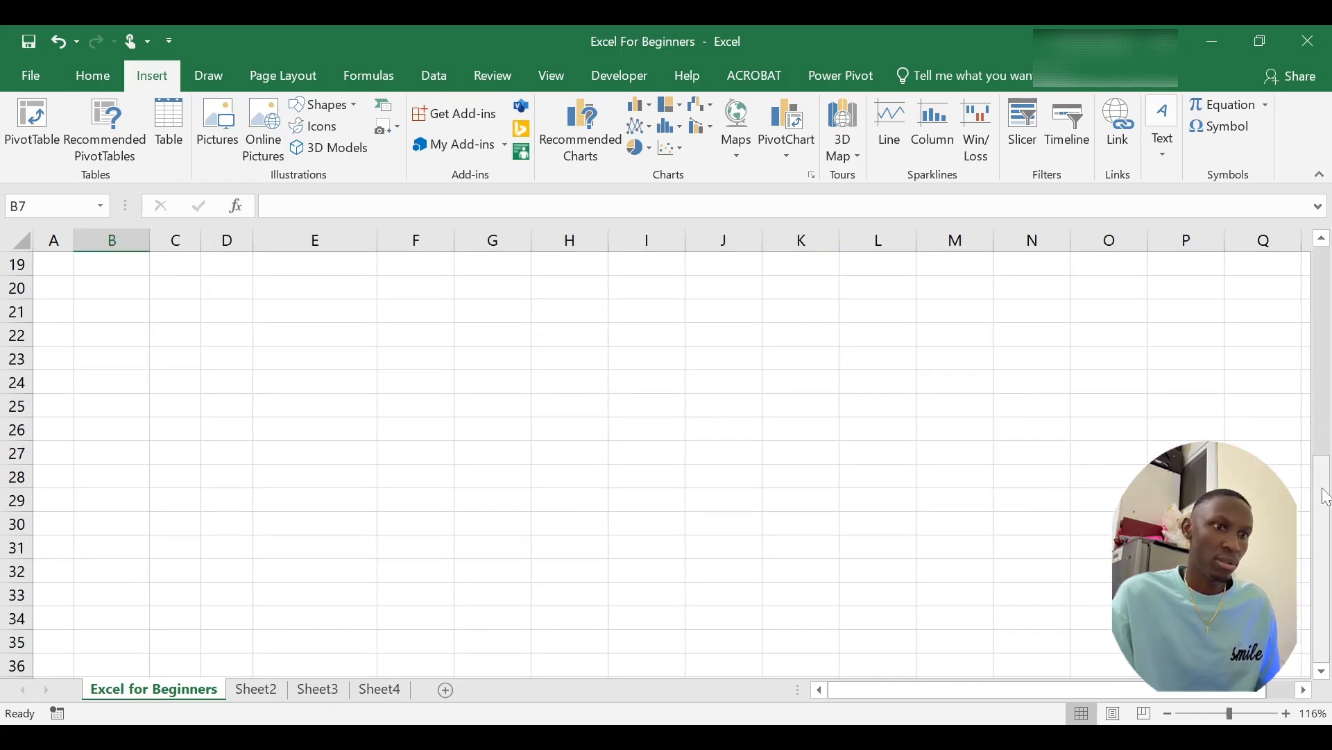
pyautogui.moveTo(1322, 500); pyautogui.dragTo(1300, 378)
pyautogui.scroll(-6, 1299, 378)
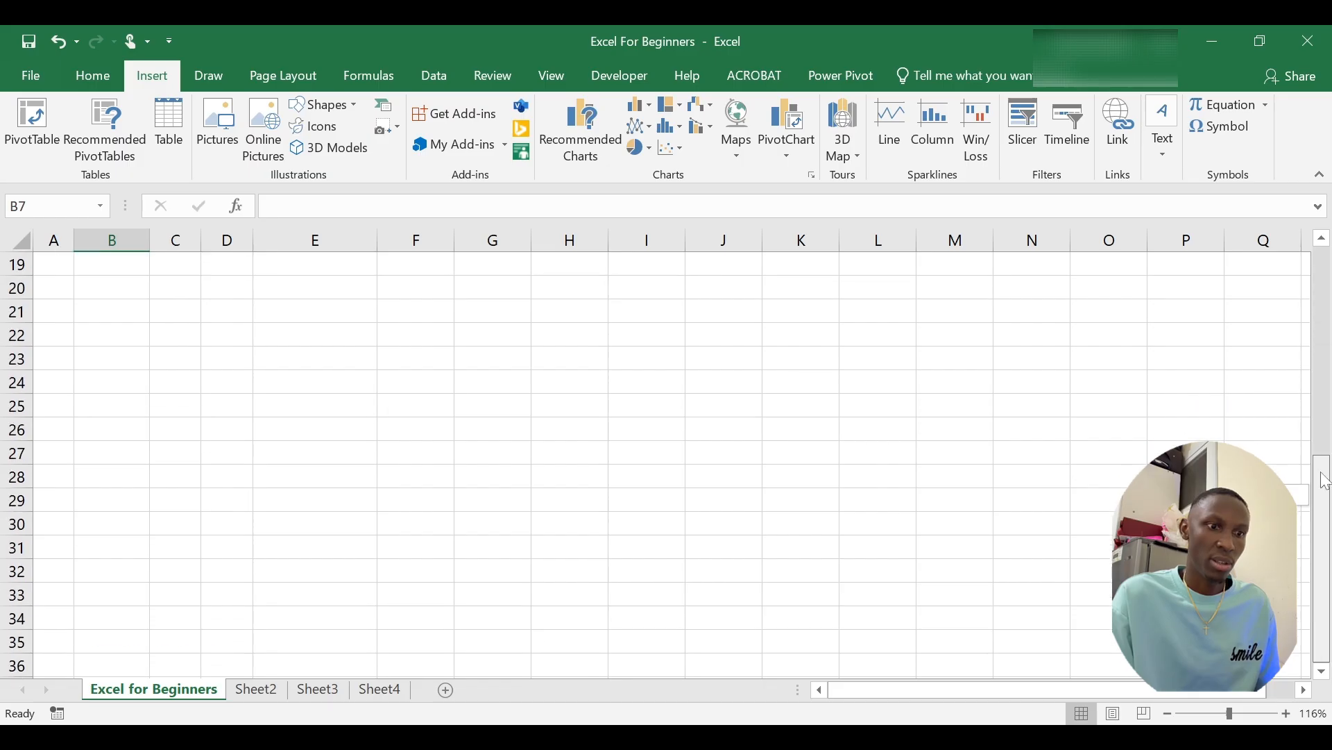
pyautogui.scroll(5, 1328, 347)
pyautogui.scroll(2, 1328, 347)
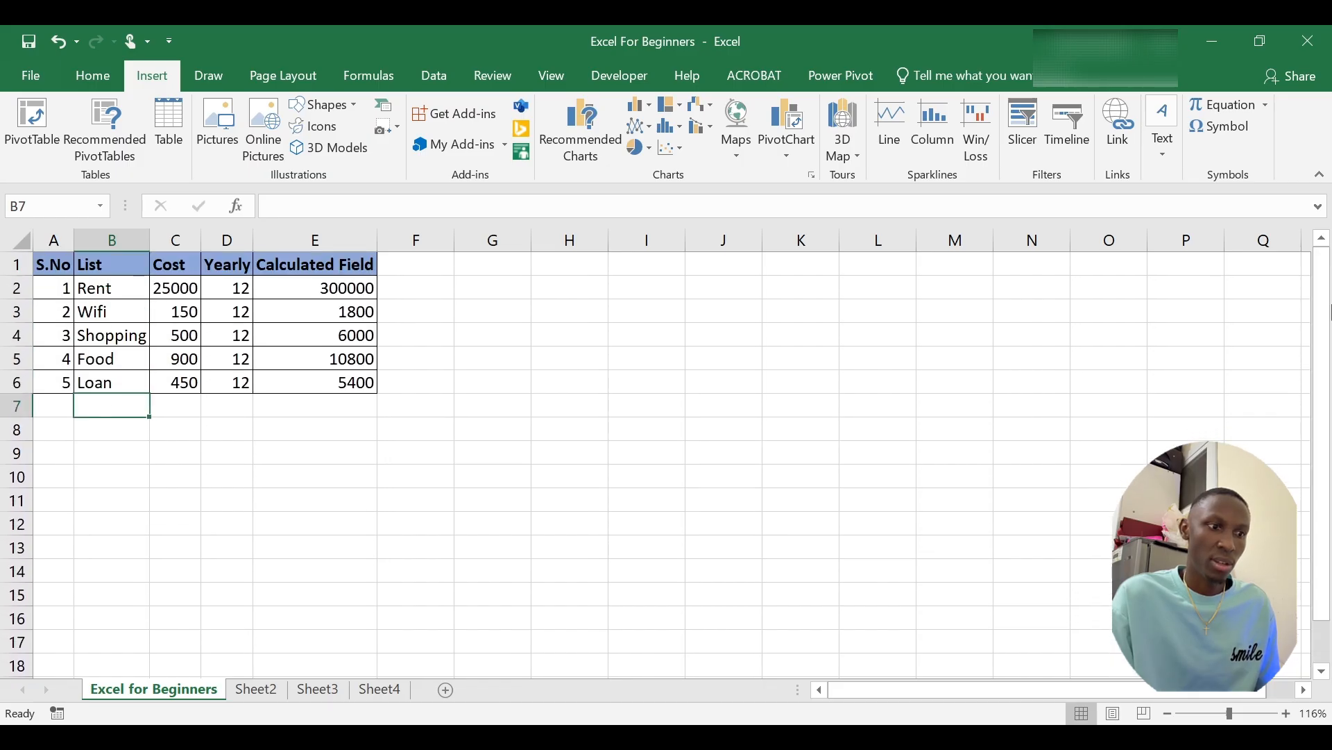
pyautogui.click(1279, 692)
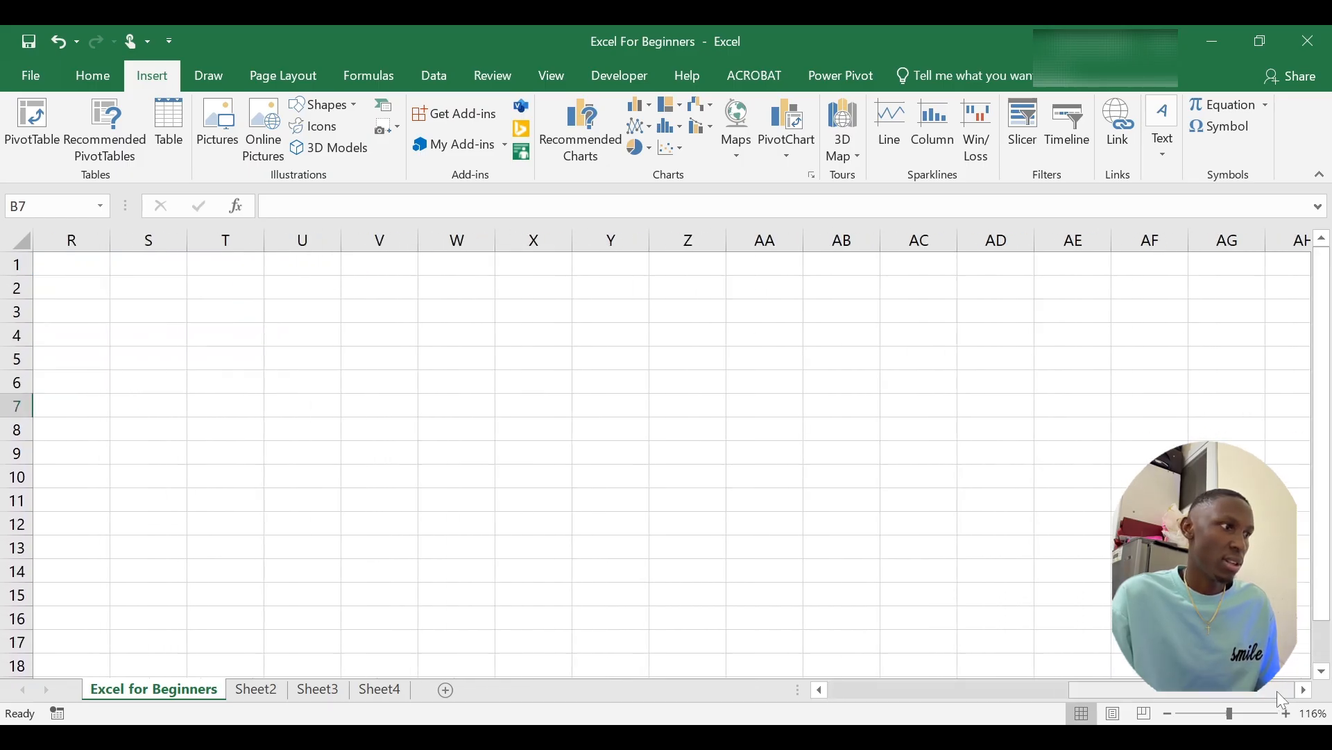
pyautogui.moveTo(1253, 692); pyautogui.dragTo(880, 697)
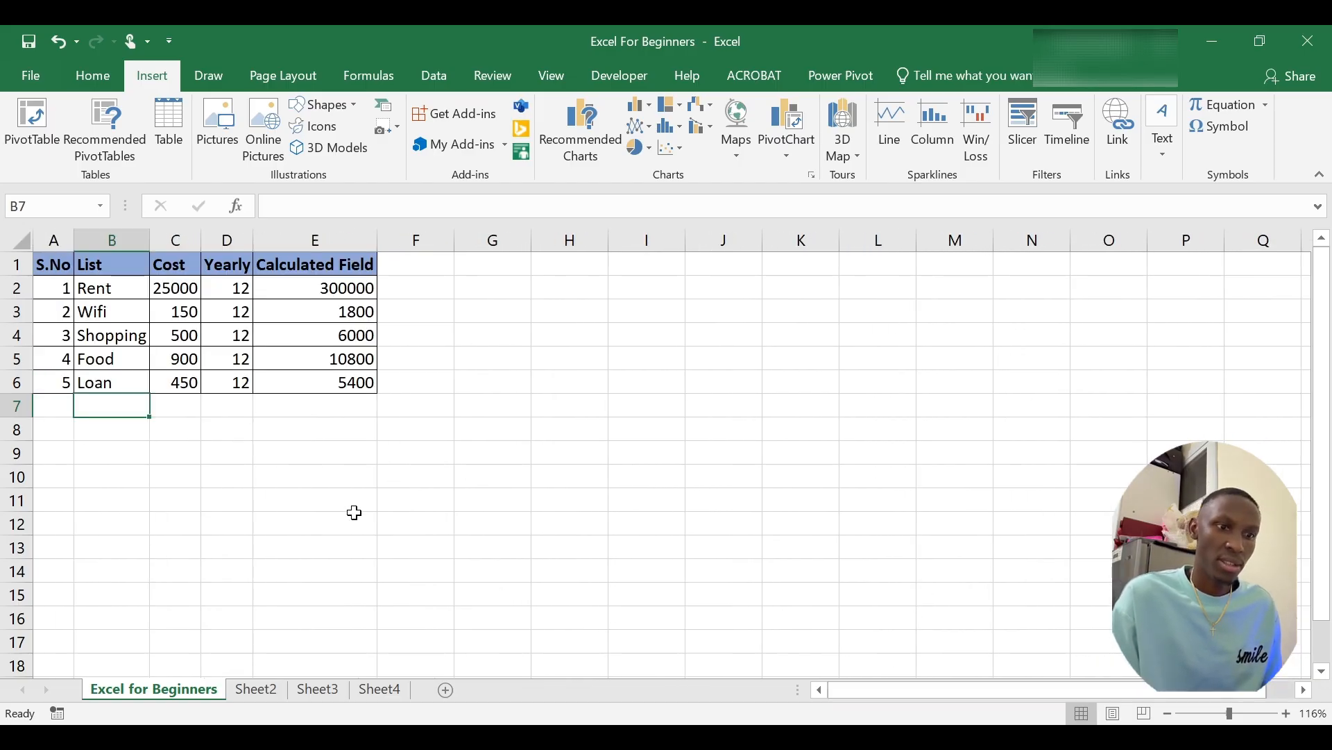
pyautogui.click(401, 411)
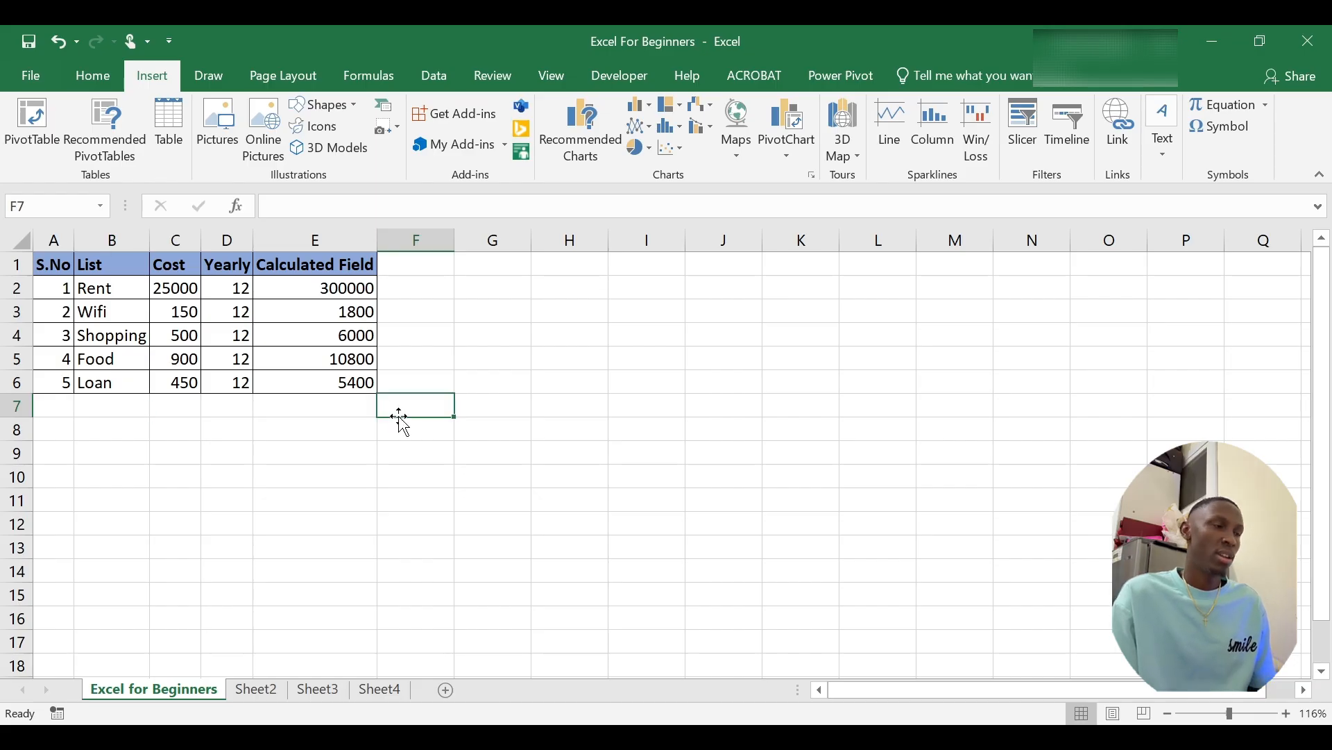